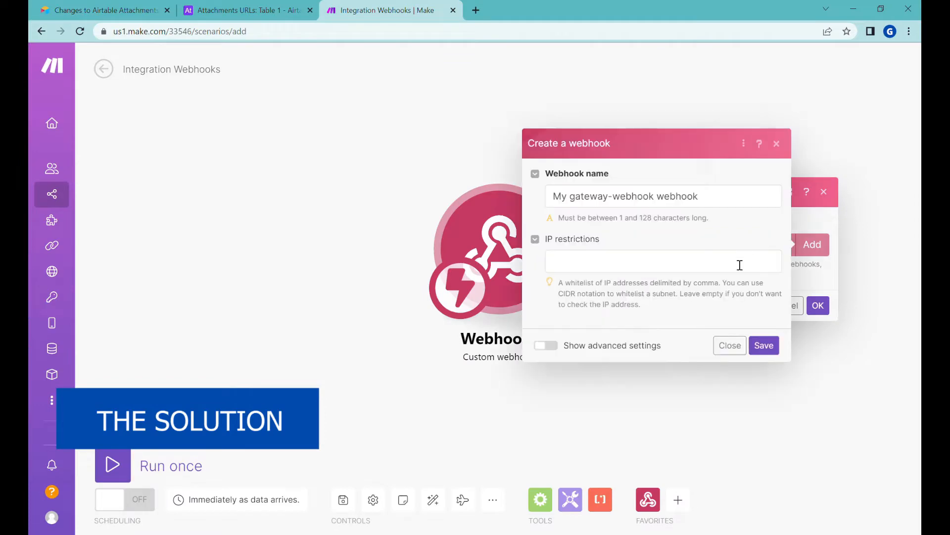
Copy the File download link webhook address into a new tab and add Mike's record ID with &fileId=
{"action": "left_click_drag", "start_coordinate": [725, 191], "coordinate": [676, 196]}
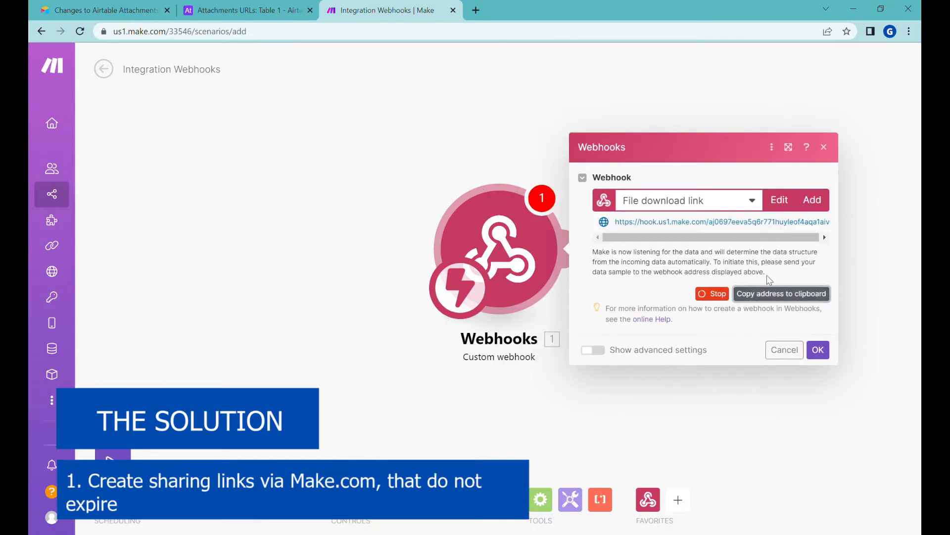
{"action": "left_click", "coordinate": [475, 9]}
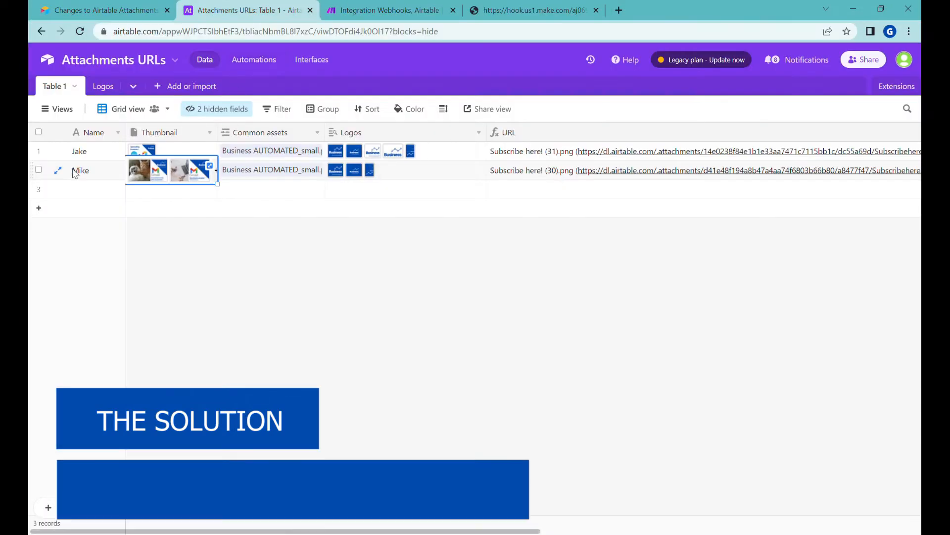
{"action": "left_click", "coordinate": [59, 172]}
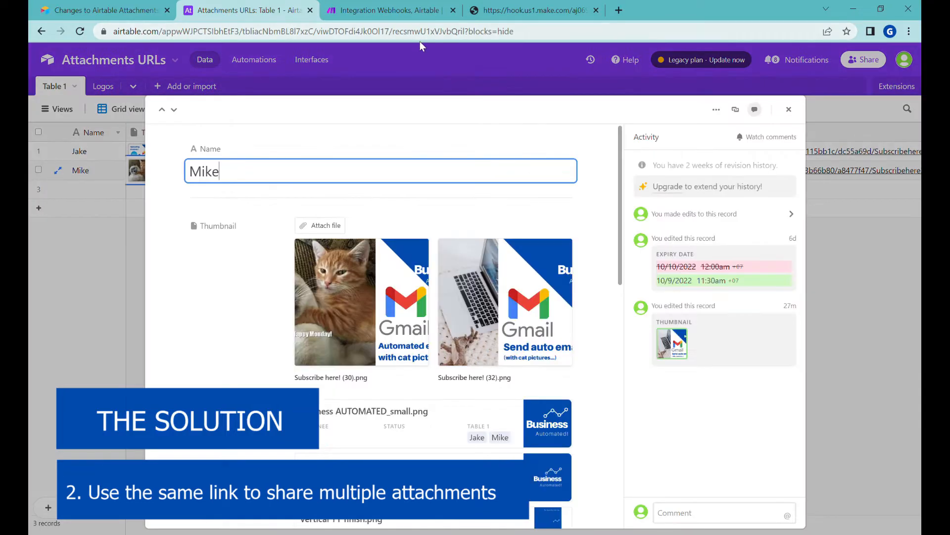
{"action": "double_click", "coordinate": [426, 40]}
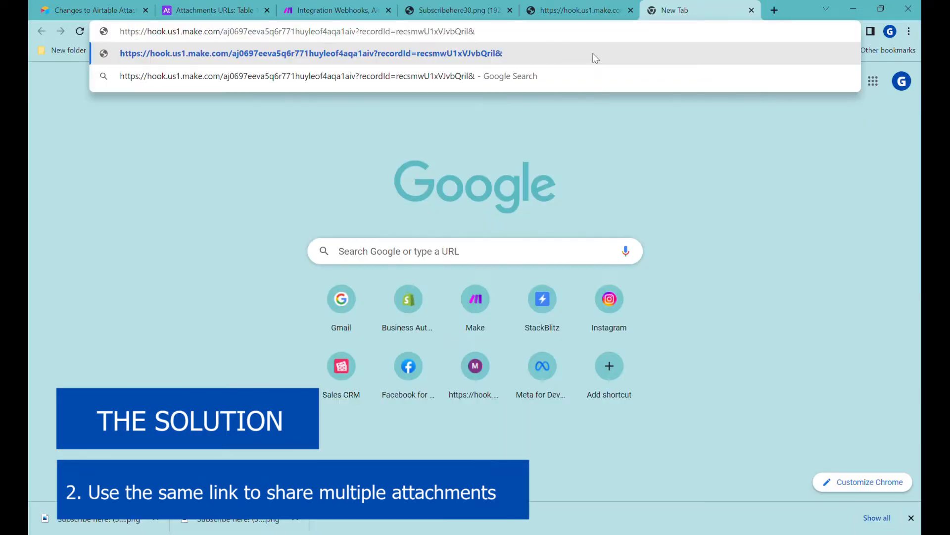
{"action": "type", "text": "&fileId="}
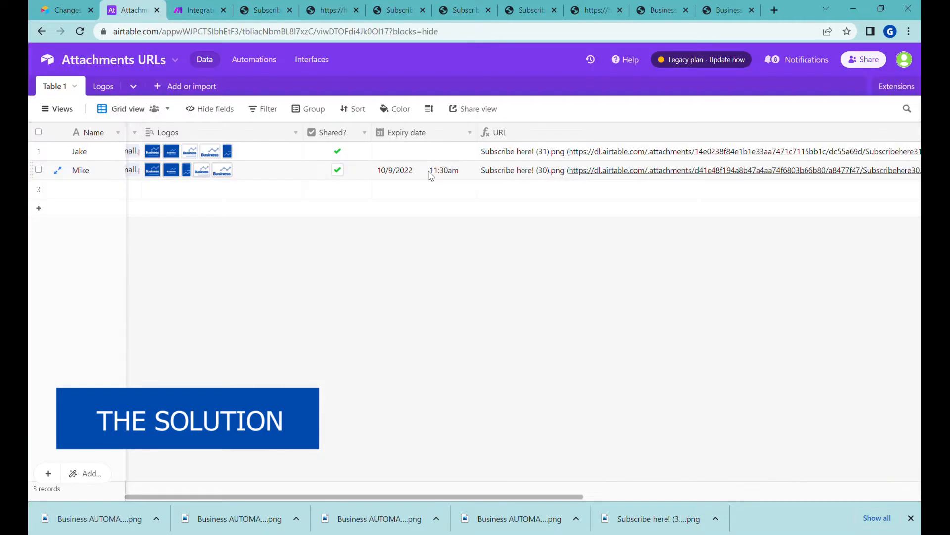
Set Mike's Expiry date to 10/16/2022 using the date picker
{"action": "left_click", "coordinate": [431, 172]}
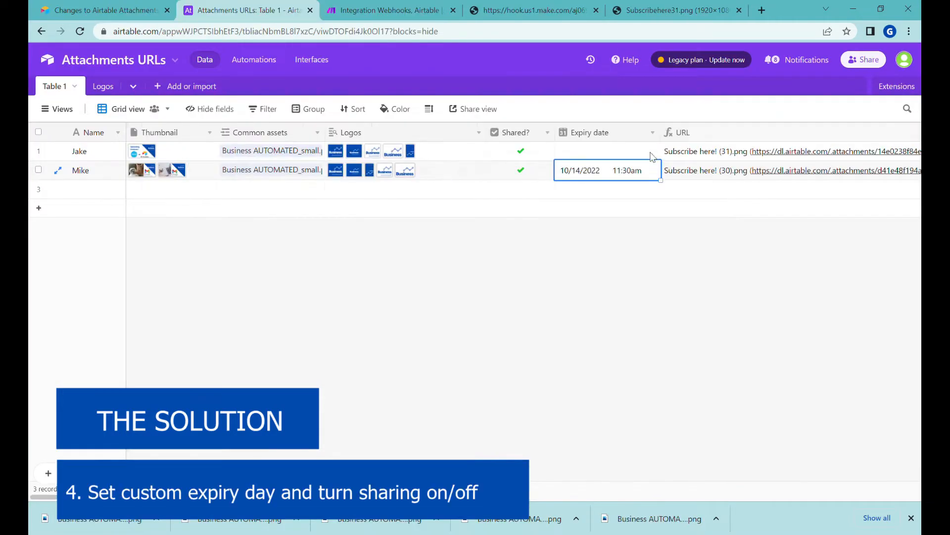
{"action": "left_click", "coordinate": [605, 174]}
{"action": "left_click", "coordinate": [575, 282]}
Review Mike's sharing, Name, URL and Thumbnail cells, then return to the empty Make scenario
{"action": "left_click", "coordinate": [524, 171]}
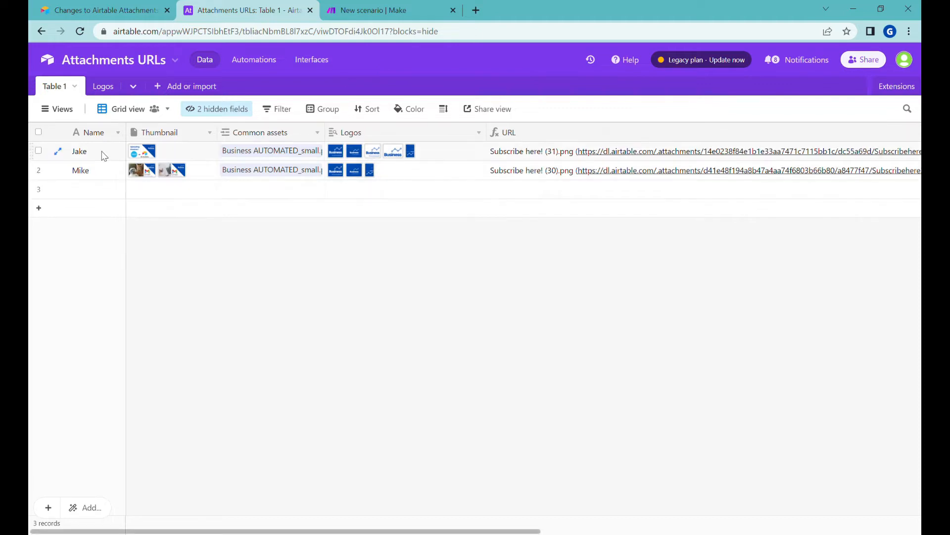
{"action": "left_click", "coordinate": [95, 174]}
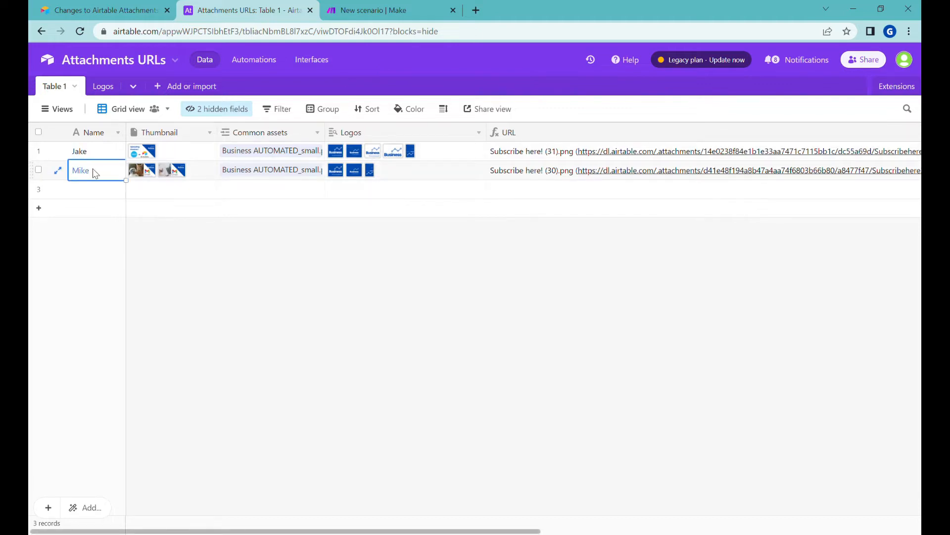
{"action": "left_click", "coordinate": [533, 173]}
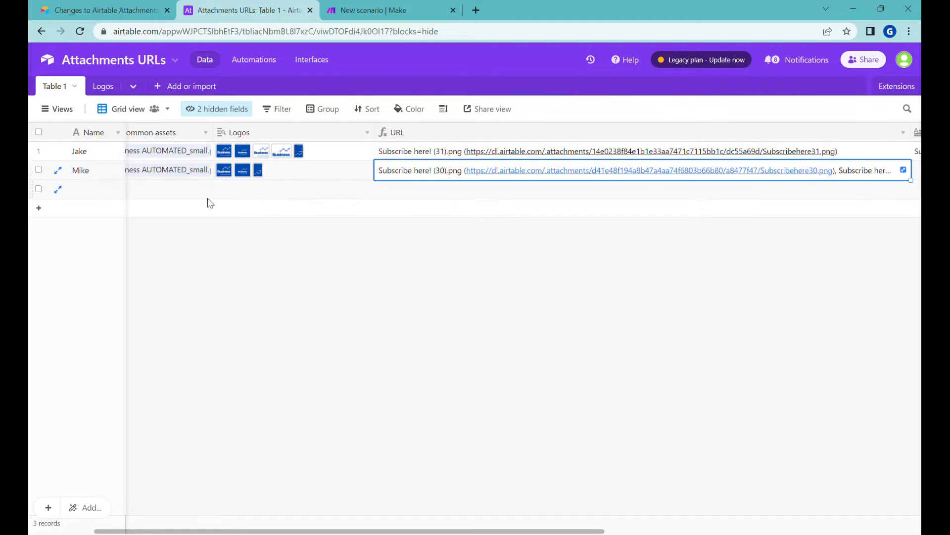
{"action": "left_click", "coordinate": [94, 176]}
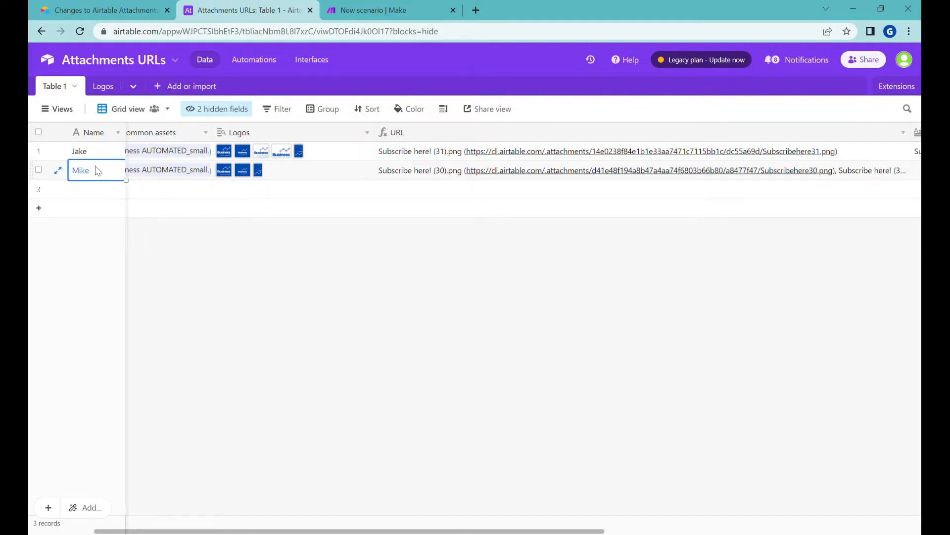
{"action": "key", "text": "Right"}
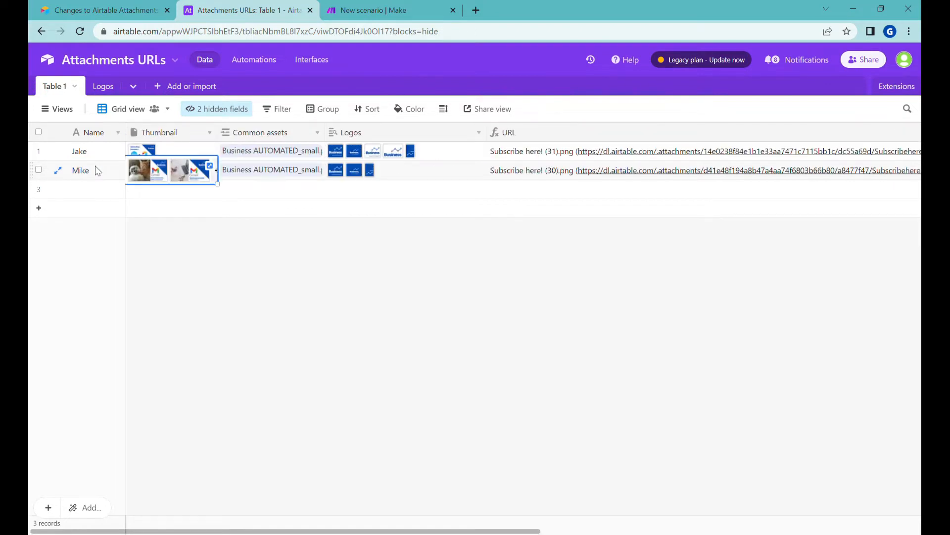
{"action": "left_click", "coordinate": [405, 13]}
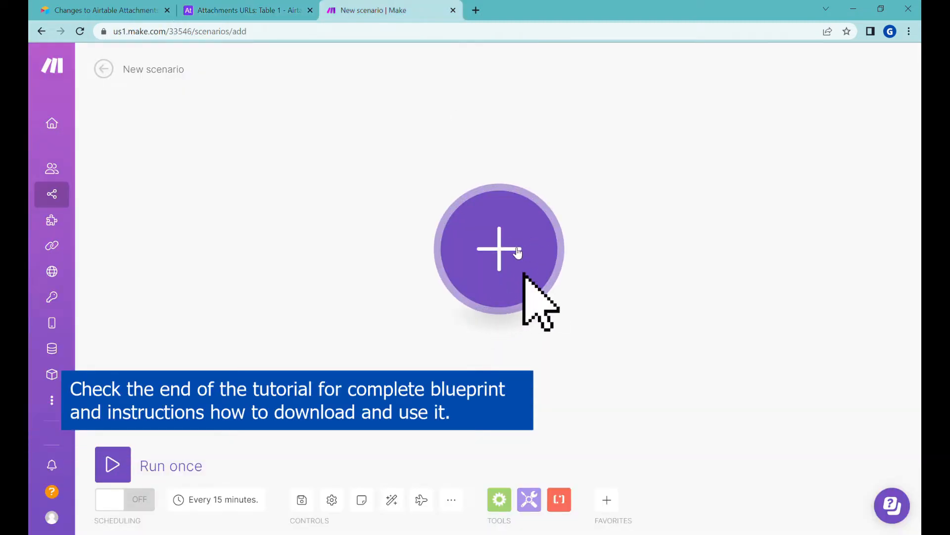
Add a Webhooks Custom webhook trigger as the scenario's first module
{"action": "left_click", "coordinate": [516, 253]}
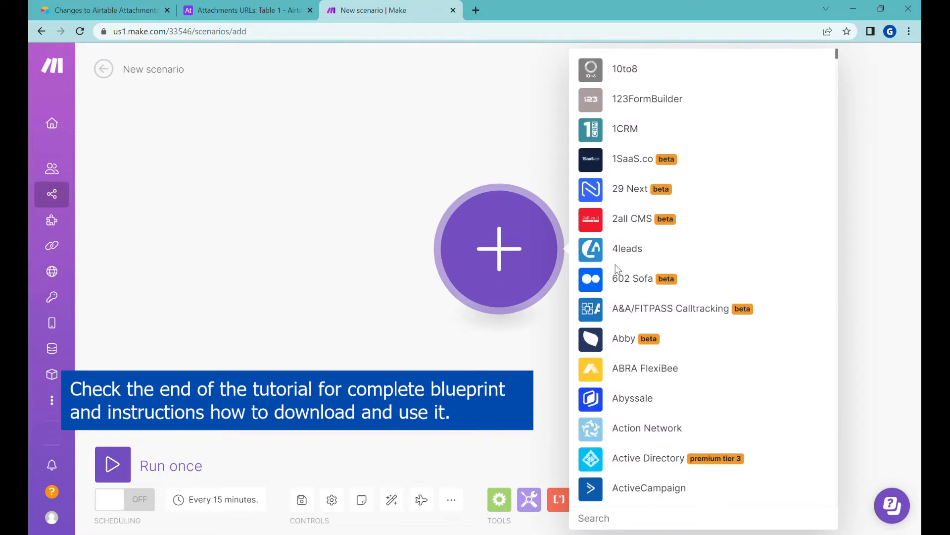
{"action": "type", "text": "webhooks"}
{"action": "key", "text": "Return"}
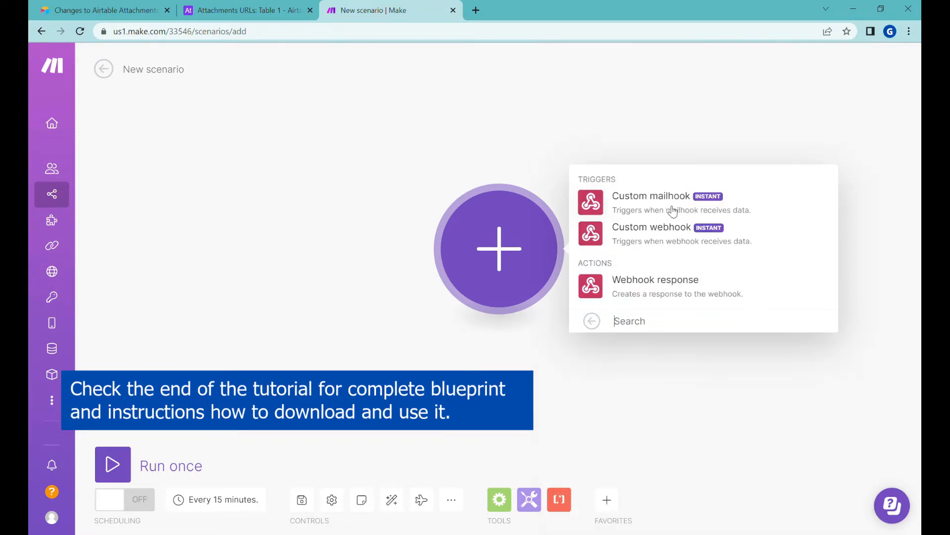
{"action": "left_click", "coordinate": [646, 242]}
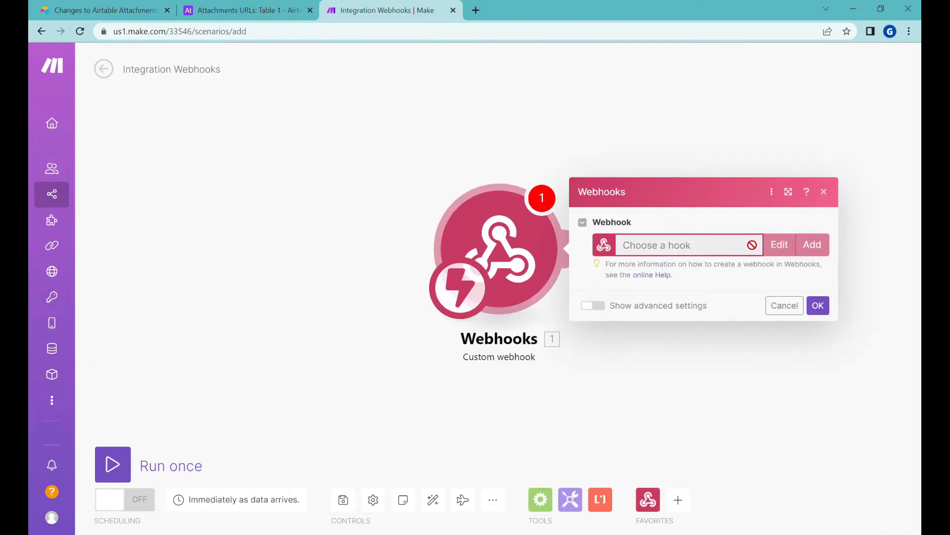
Create a new webhook named 'File download link' and copy its address
{"action": "left_click", "coordinate": [812, 244]}
{"action": "left_click_drag", "start_coordinate": [721, 193], "coordinate": [482, 188]}
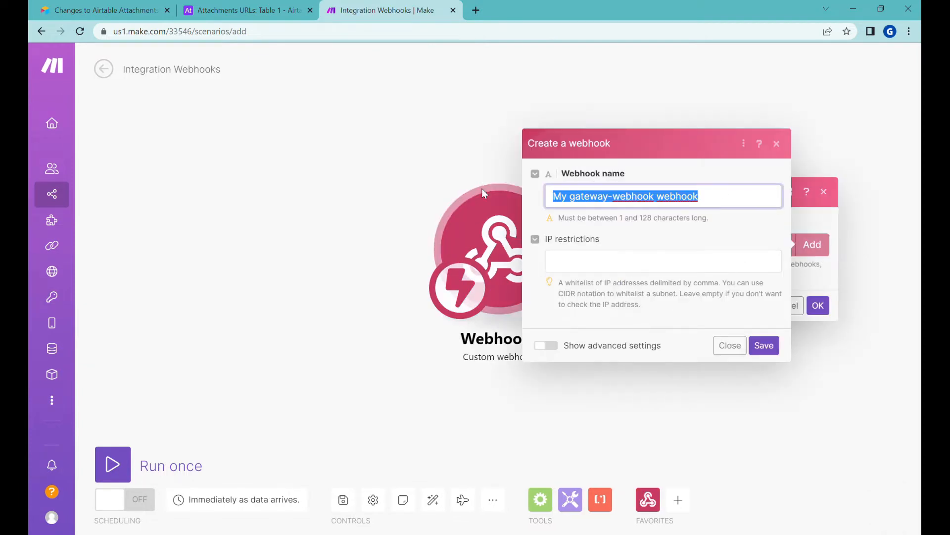
{"action": "type", "text": "File download link"}
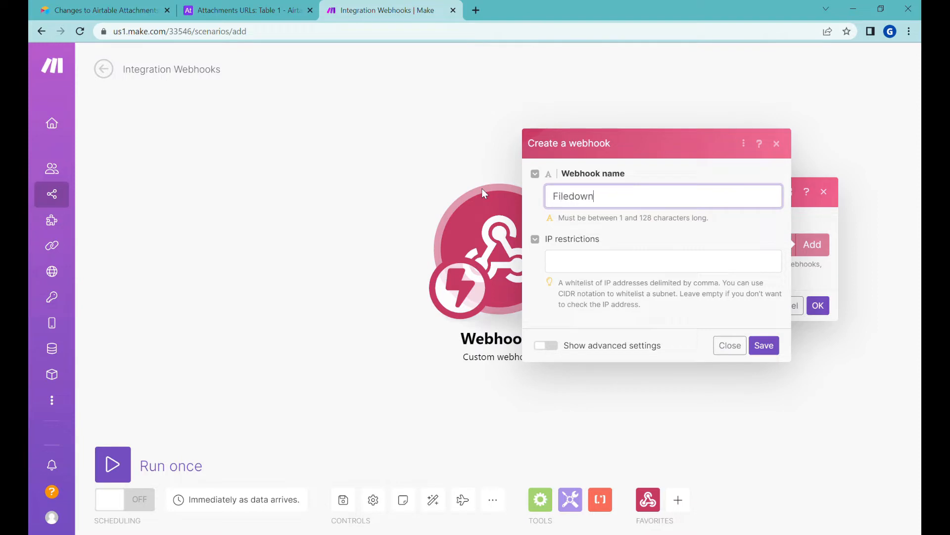
{"action": "key", "text": "Return"}
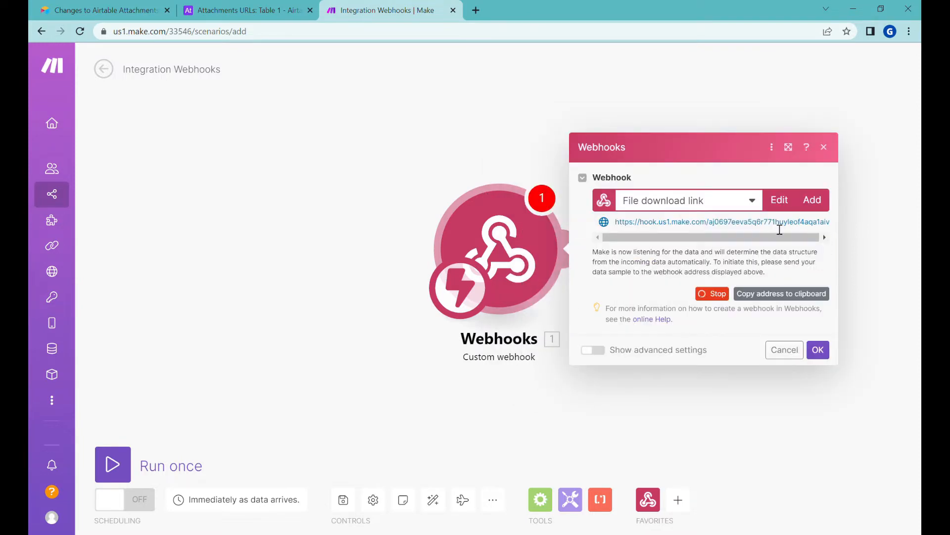
{"action": "left_click", "coordinate": [797, 299]}
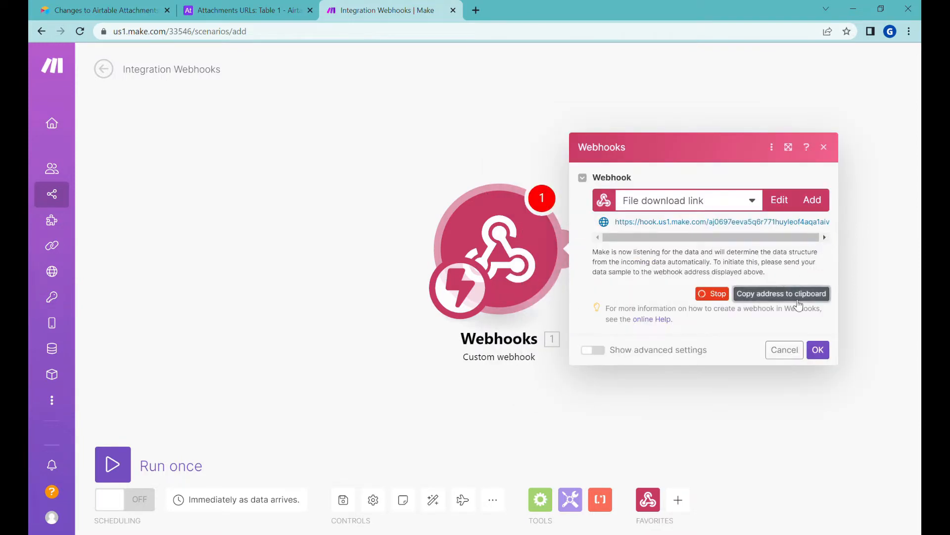
Call the webhook URL with ?recordId=test in a new Chrome tab, then return to Make
{"action": "left_click", "coordinate": [478, 14]}
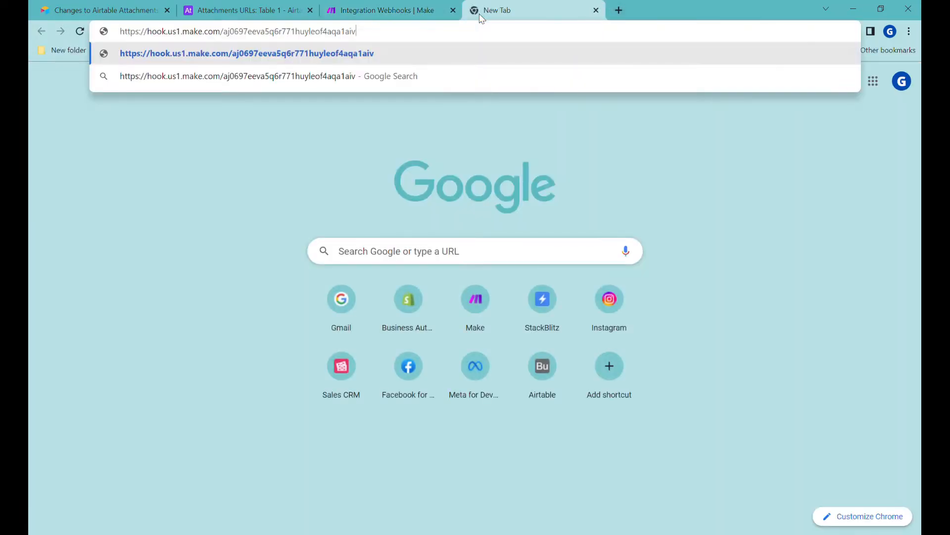
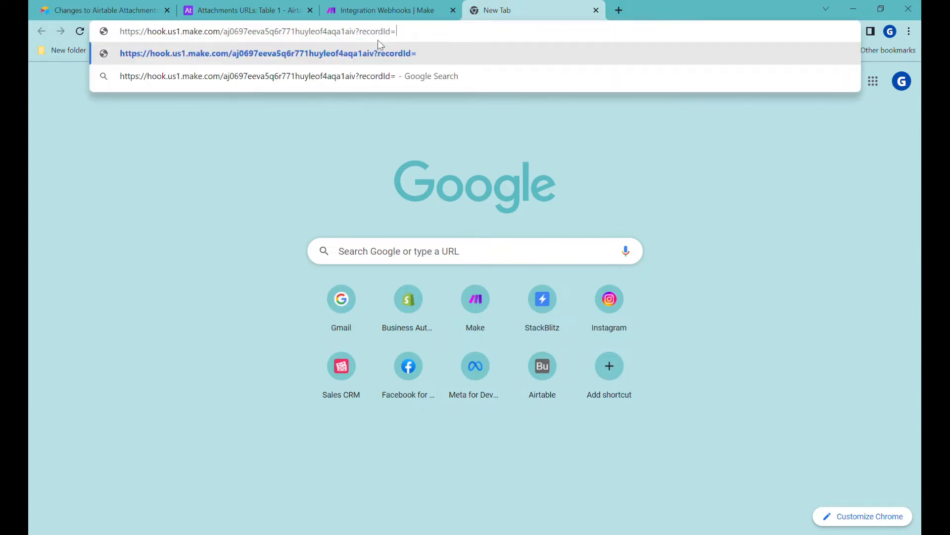
{"action": "key", "text": "Return"}
{"action": "left_click", "coordinate": [382, 9]}
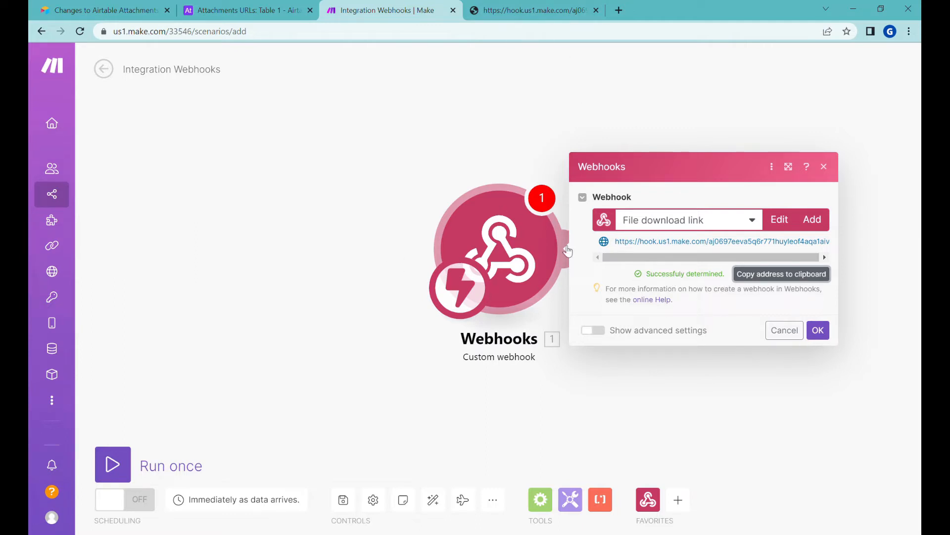
Confirm the webhook trigger and add an Airtable Get a Record module after it
{"action": "left_click", "coordinate": [830, 340]}
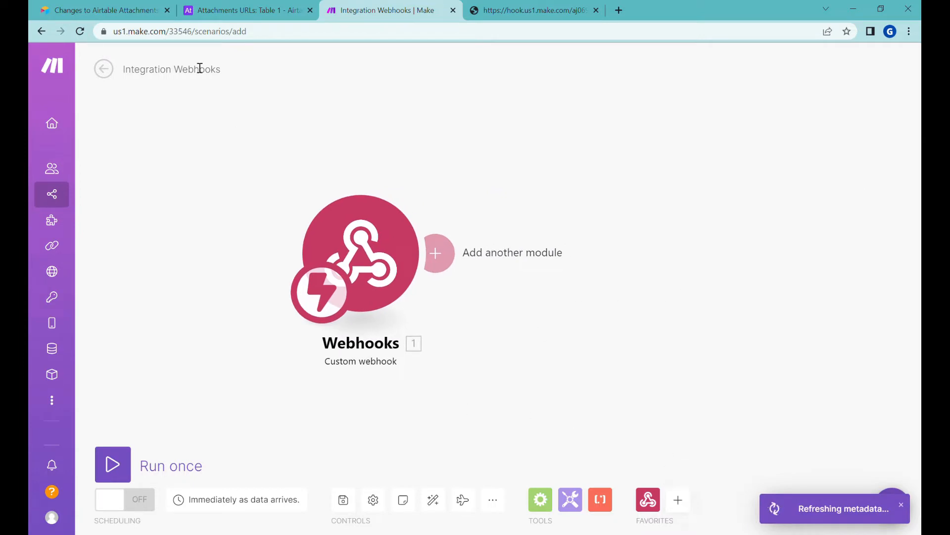
{"action": "left_click", "coordinate": [685, 502]}
{"action": "type", "text": "air"}
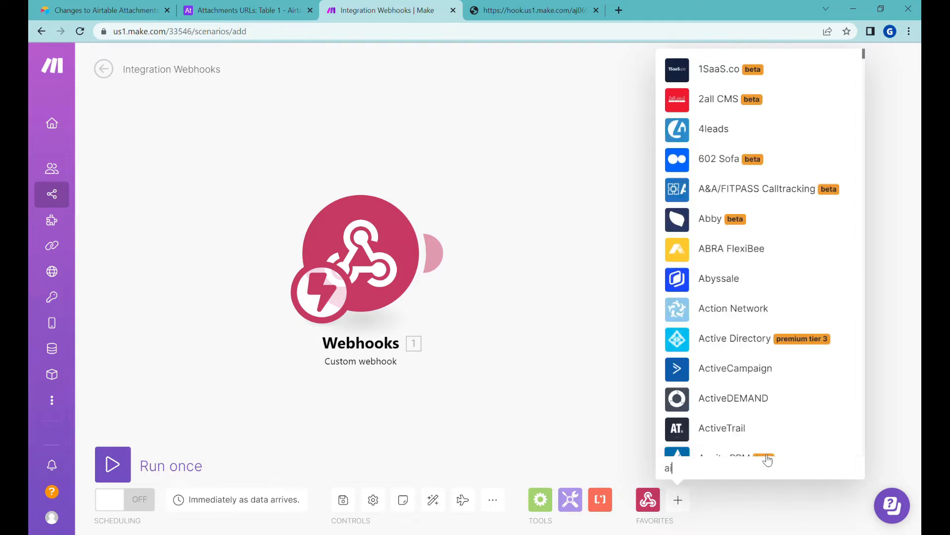
{"action": "left_click", "coordinate": [803, 368]}
{"action": "left_click", "coordinate": [744, 262]}
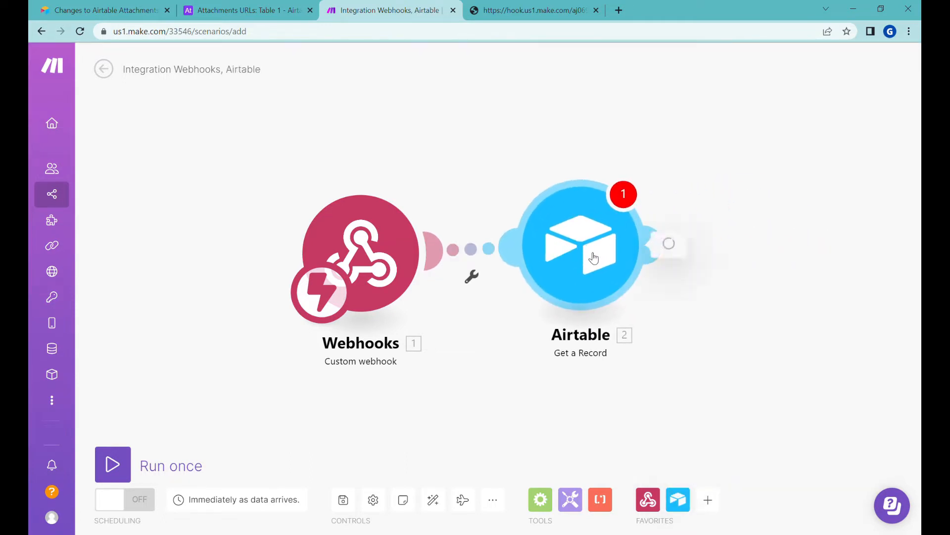
Look up the webhook's recordId in Table 1, then run the scenario once
{"action": "left_click", "coordinate": [723, 319]}
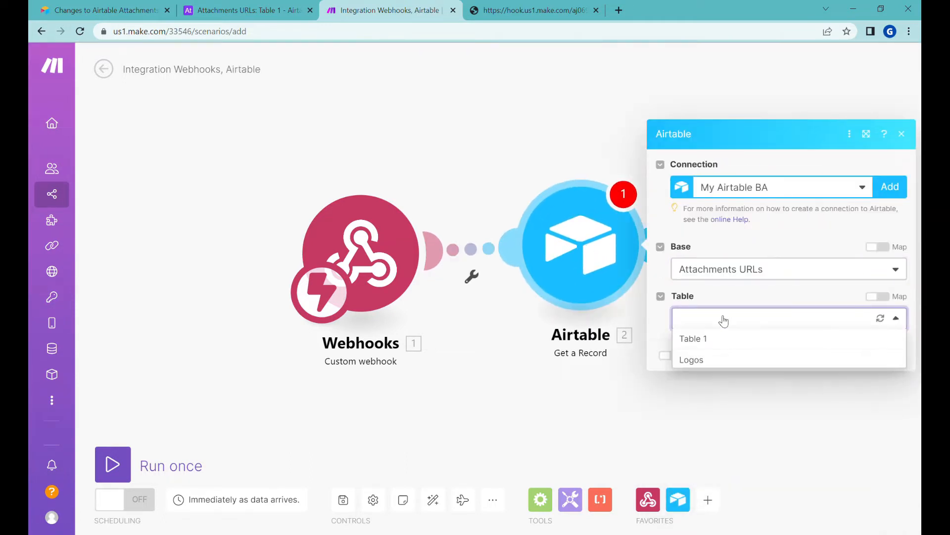
{"action": "left_click", "coordinate": [719, 338]}
{"action": "left_click", "coordinate": [719, 351]}
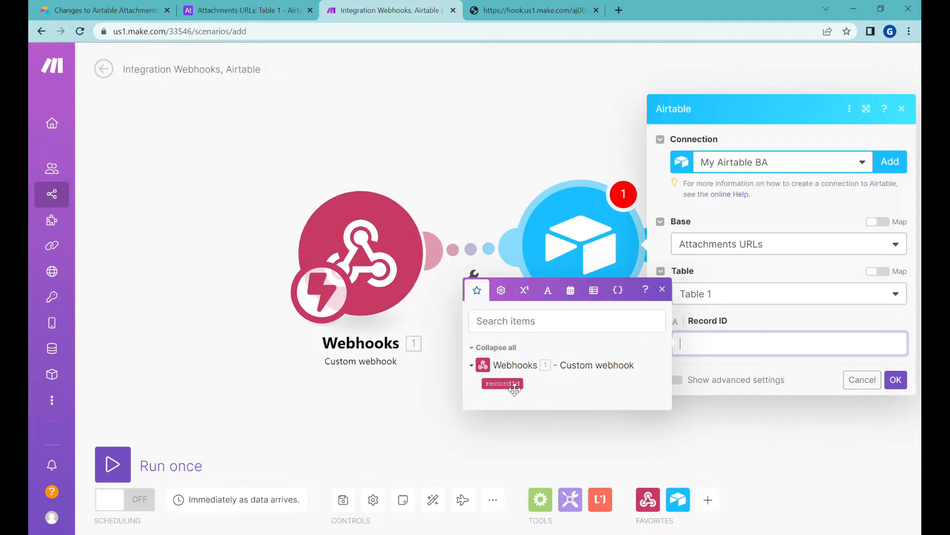
{"action": "left_click", "coordinate": [517, 388]}
{"action": "left_click", "coordinate": [517, 389]}
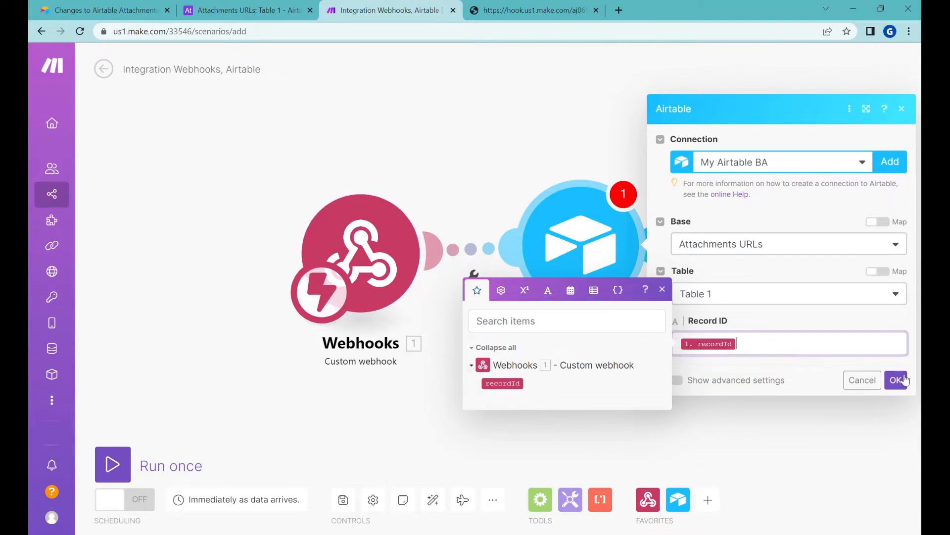
{"action": "left_click", "coordinate": [896, 398]}
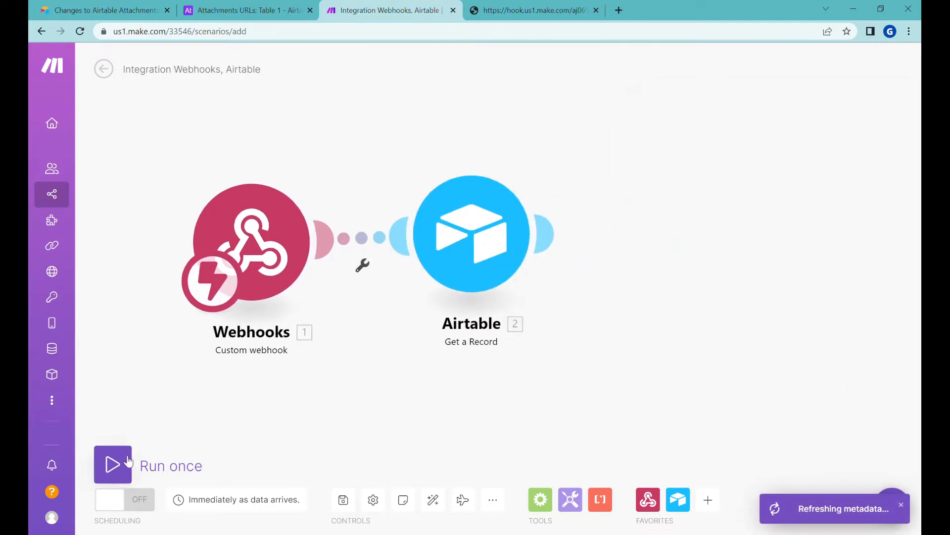
{"action": "left_click", "coordinate": [175, 460]}
{"action": "left_click", "coordinate": [524, 7]}
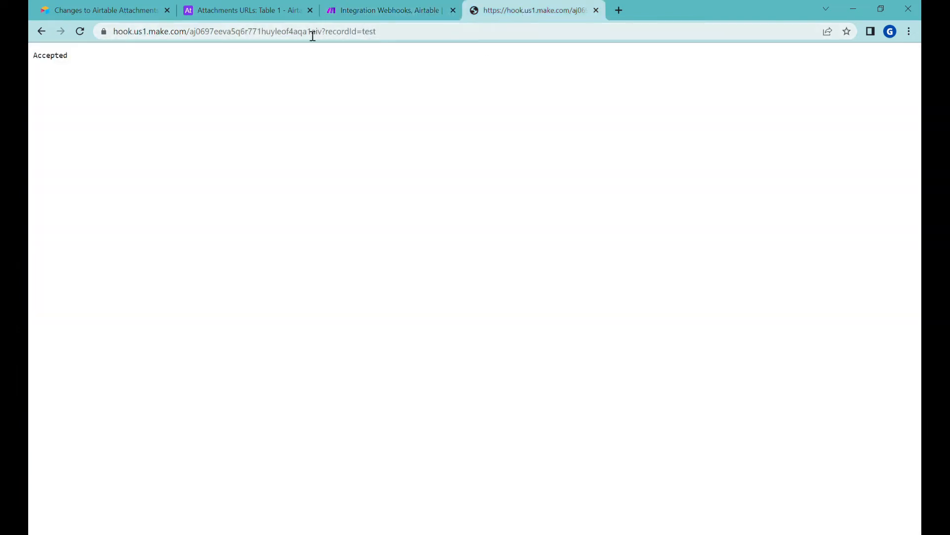
Copy Mike's record id from his expanded record's URL in Airtable
{"action": "left_click", "coordinate": [243, 10]}
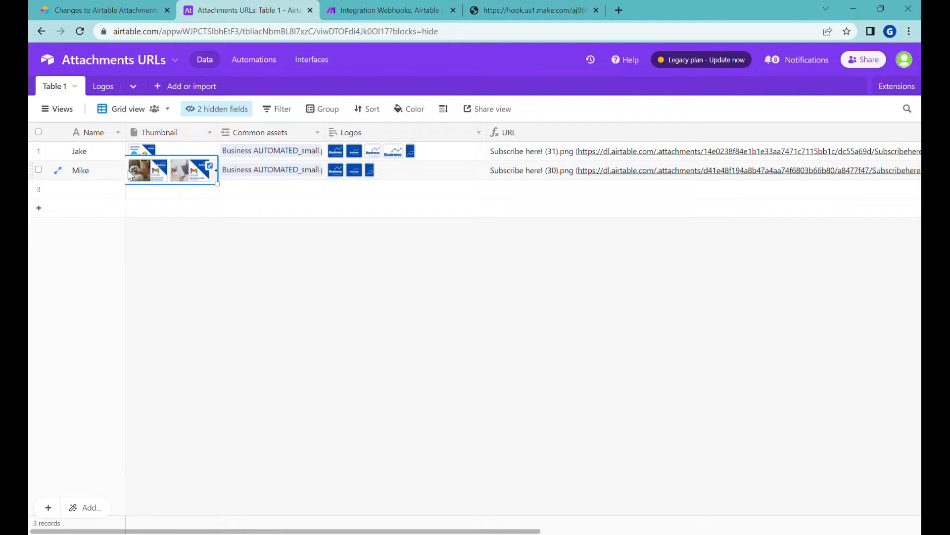
{"action": "left_click", "coordinate": [539, 7]}
{"action": "left_click", "coordinate": [470, 36]}
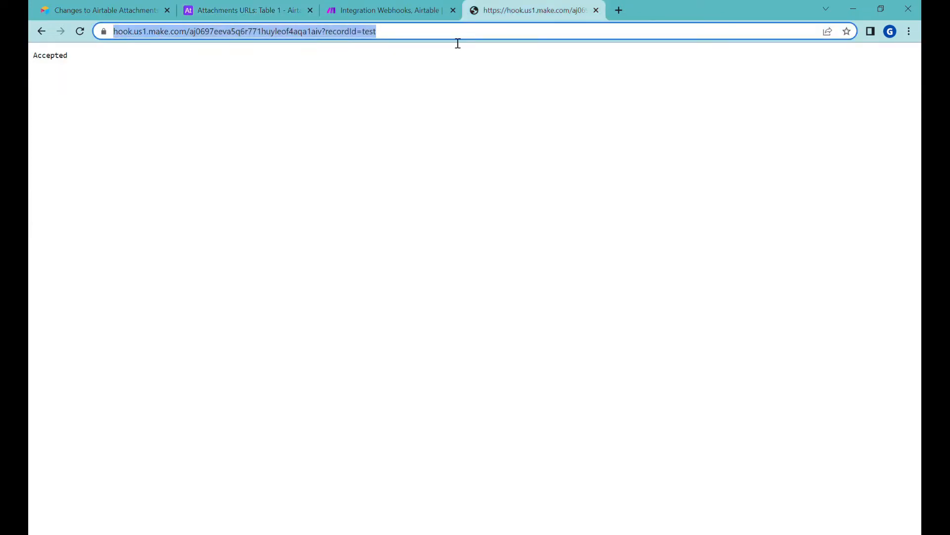
{"action": "left_click", "coordinate": [233, 12]}
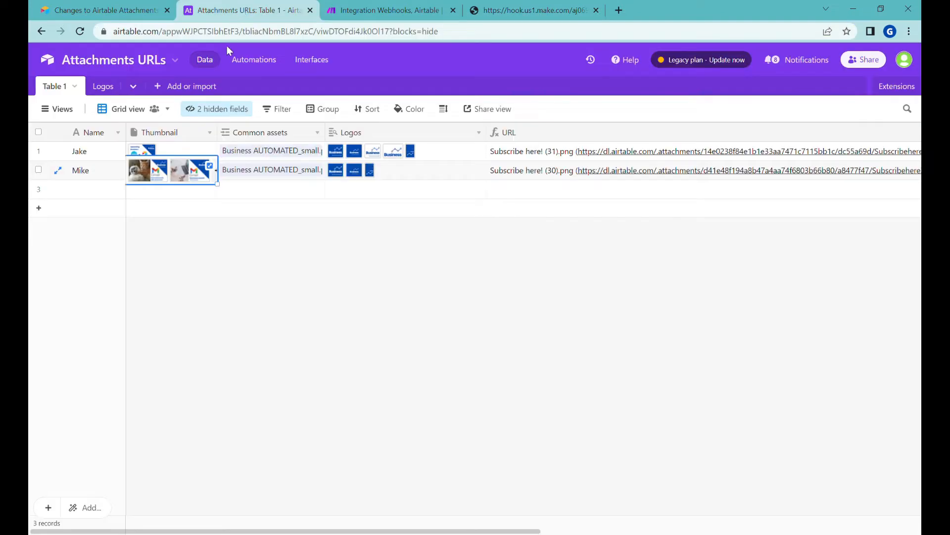
{"action": "left_click", "coordinate": [58, 170]}
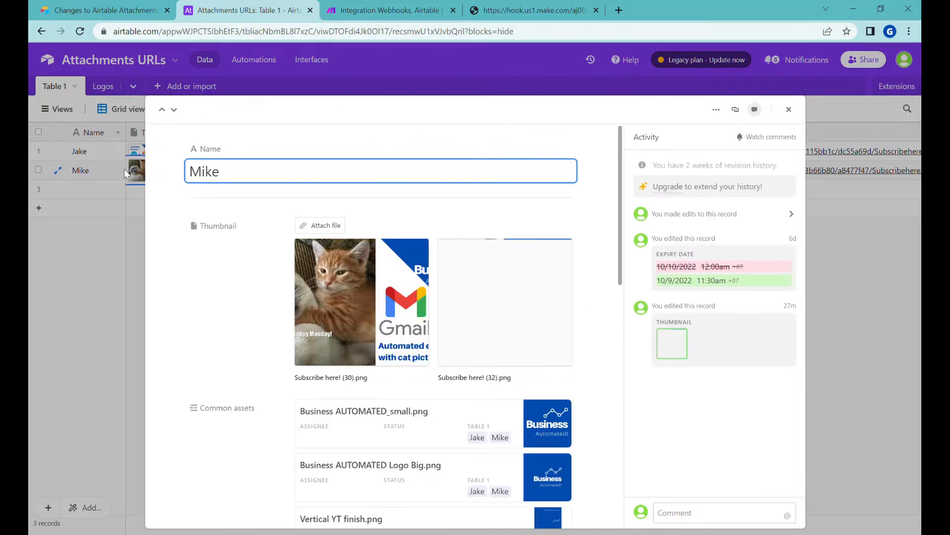
{"action": "double_click", "coordinate": [419, 33]}
{"action": "key", "text": "ctrl+c"}
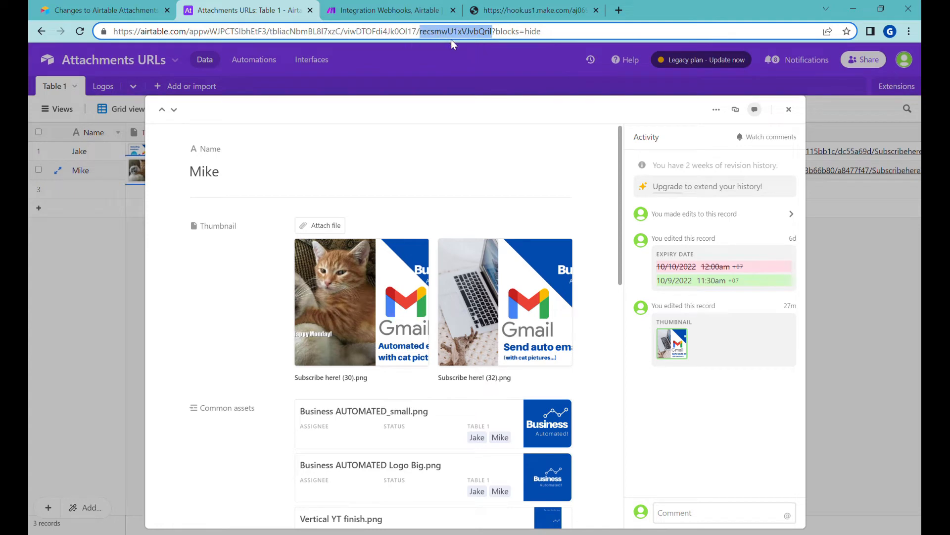
Replace 'test' in the webhook URL with Mike's record id and load it
{"action": "left_click", "coordinate": [536, 12]}
{"action": "key", "text": "End"}
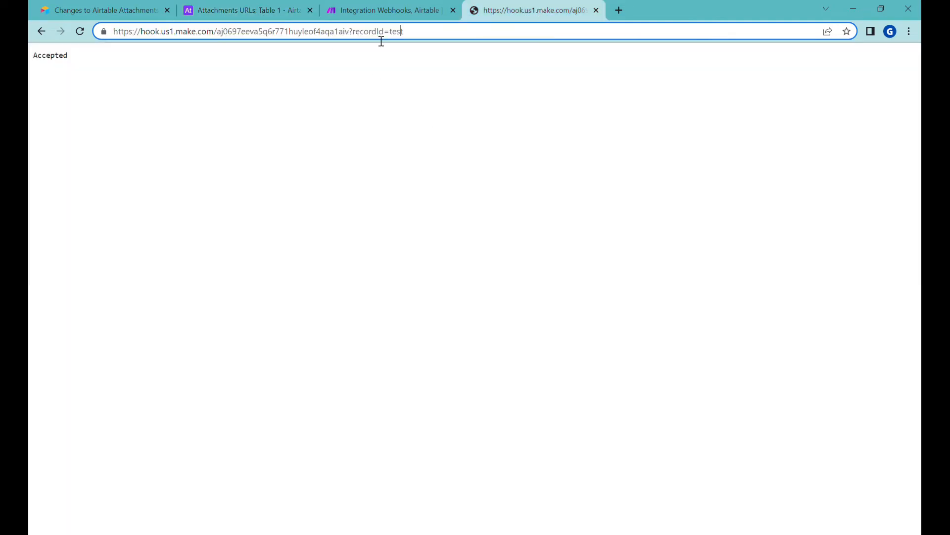
{"action": "double_click", "coordinate": [396, 37]}
{"action": "key", "text": "ctrl+v"}
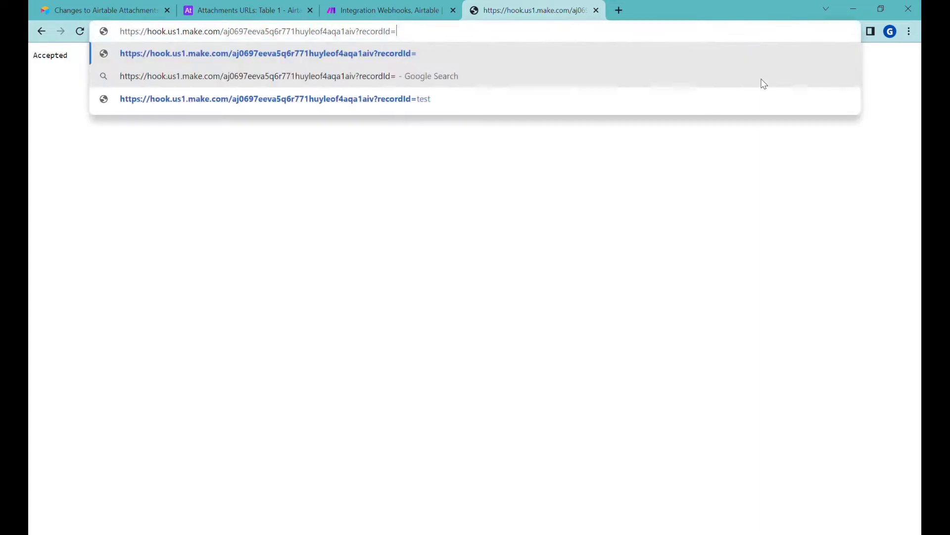
{"action": "key", "text": "Return"}
{"action": "key", "text": "ctrl+shift+Tab"}
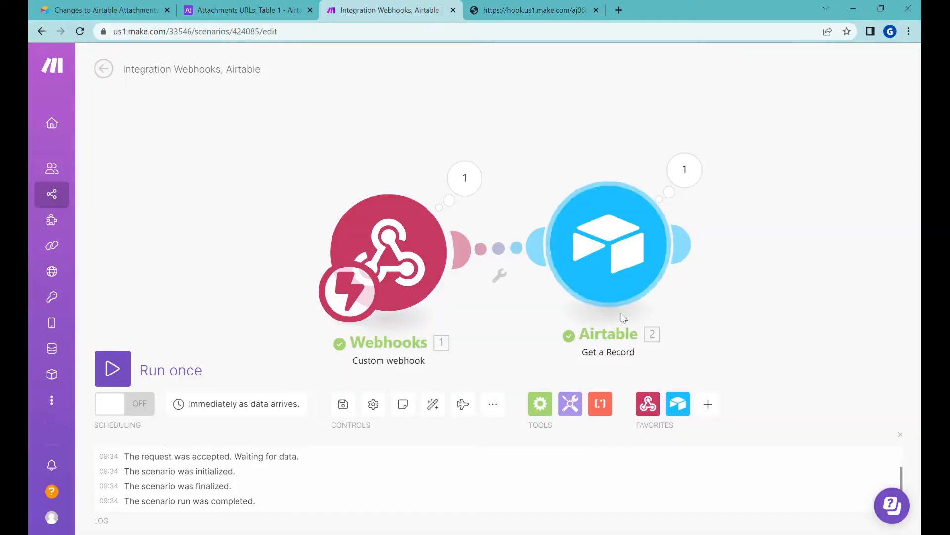
{"action": "left_click_drag", "start_coordinate": [758, 253], "coordinate": [664, 237]}
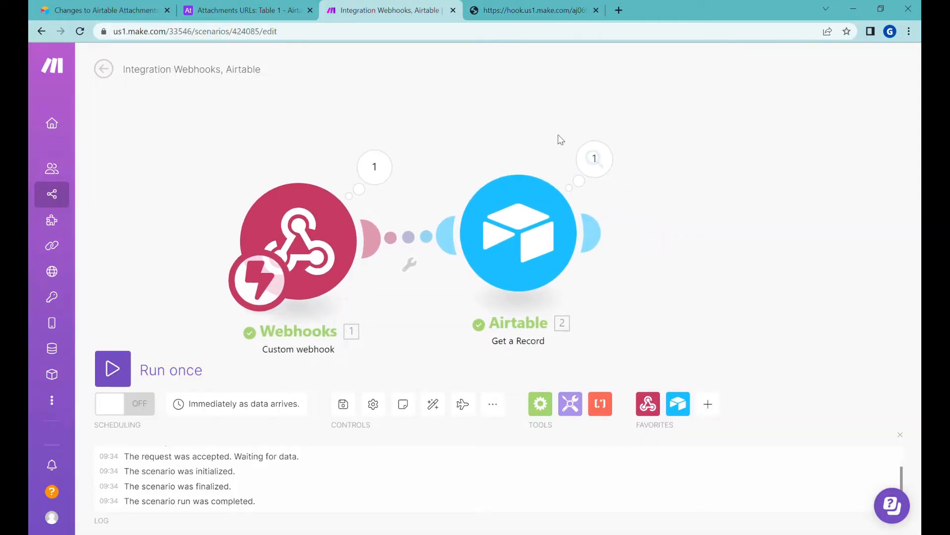
{"action": "left_click", "coordinate": [594, 158]}
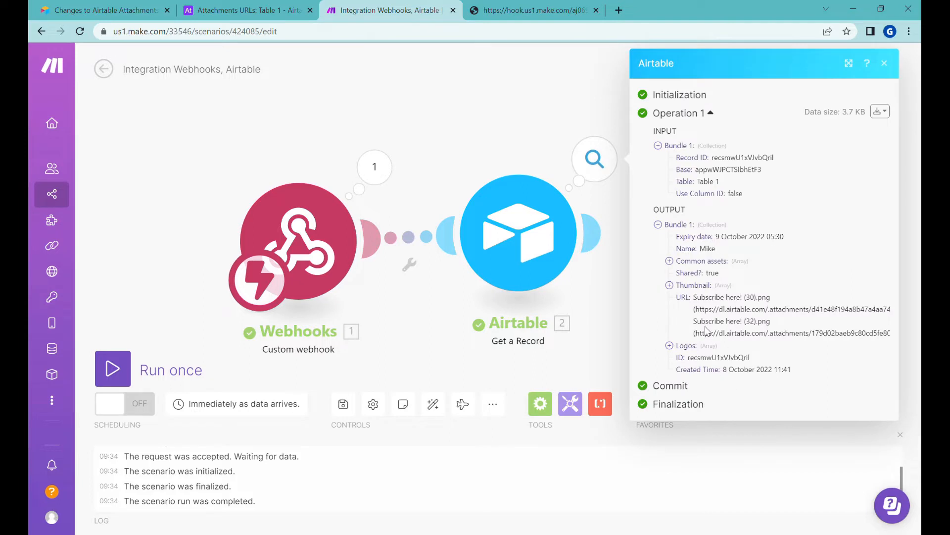
{"action": "left_click", "coordinate": [607, 294]}
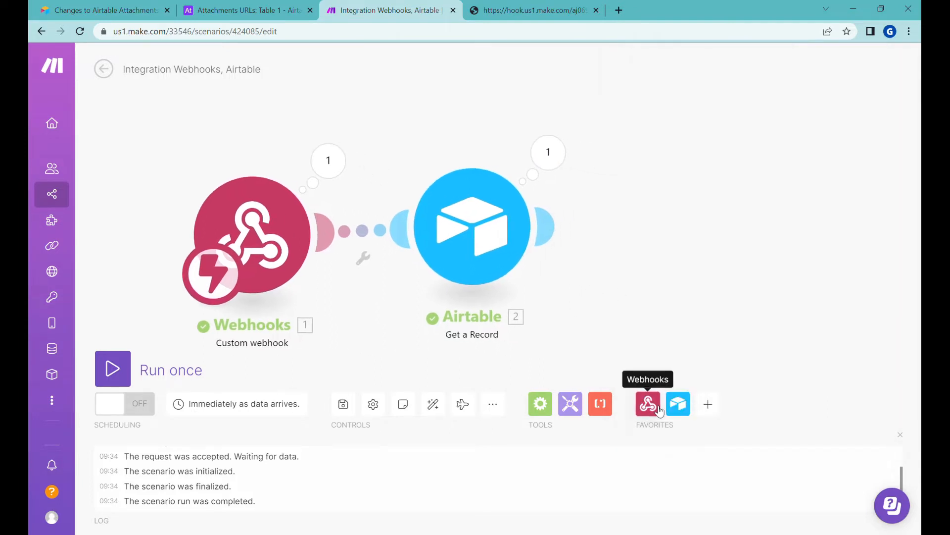
{"action": "left_click", "coordinate": [659, 409]}
Add a Webhook response module with status 302
{"action": "left_click", "coordinate": [726, 341]}
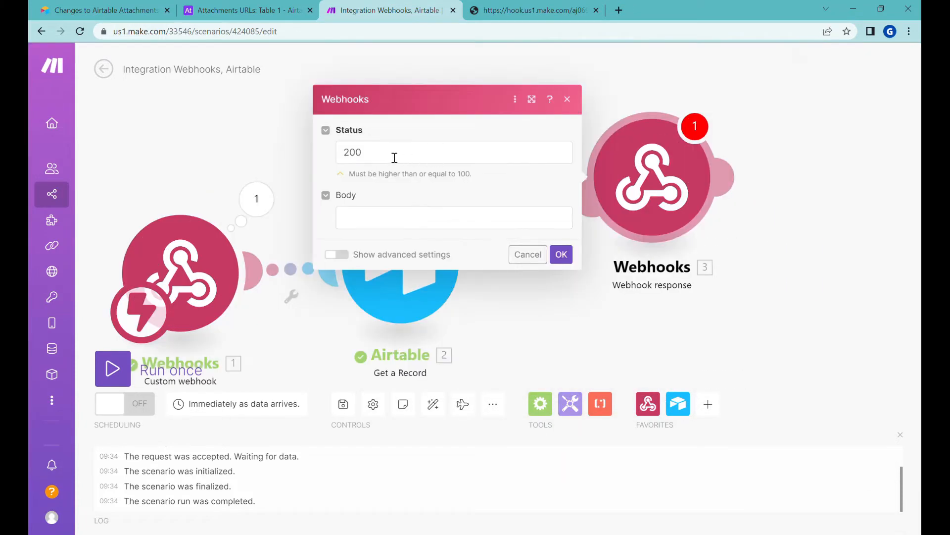
{"action": "left_click", "coordinate": [394, 157]}
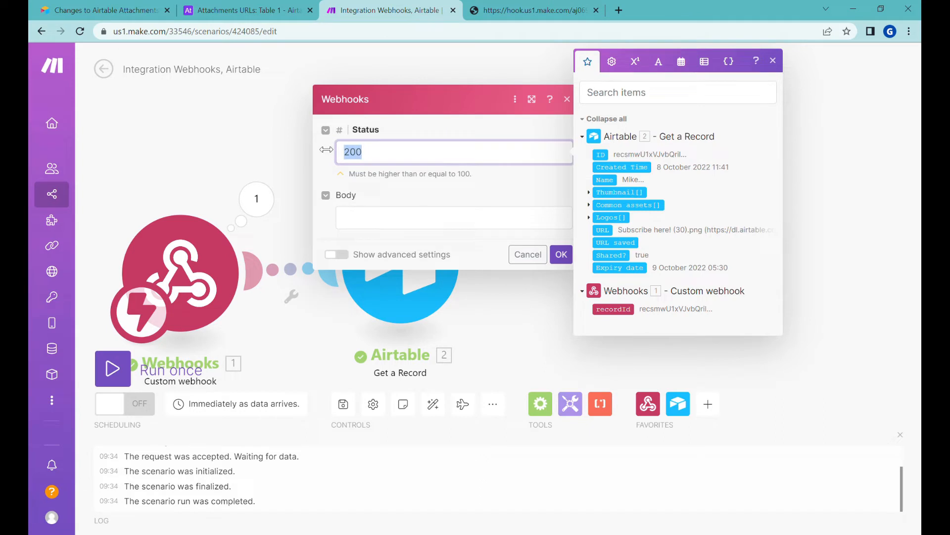
{"action": "type", "text": "302"}
{"action": "left_click", "coordinate": [391, 199]}
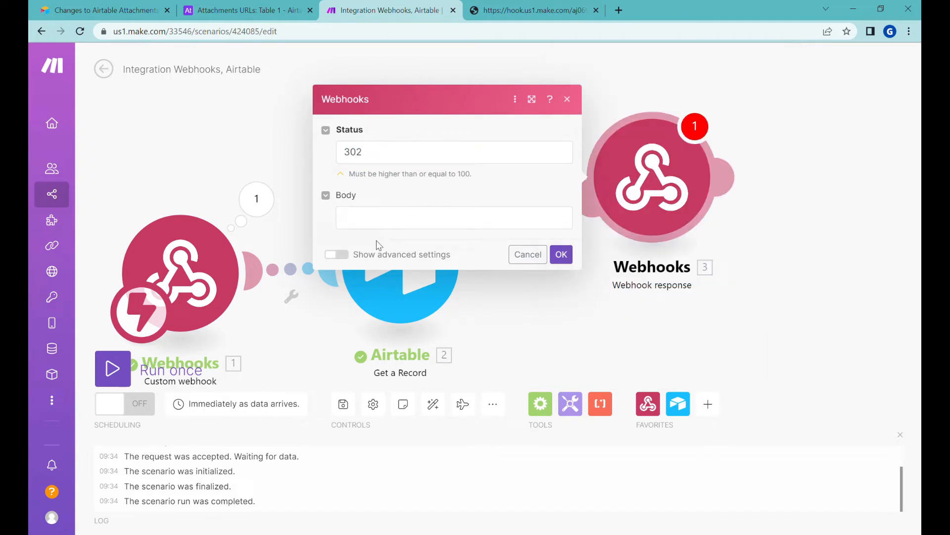
Add a custom Location header mapped to the Airtable Thumbnail URL and confirm the response
{"action": "left_click", "coordinate": [336, 255]}
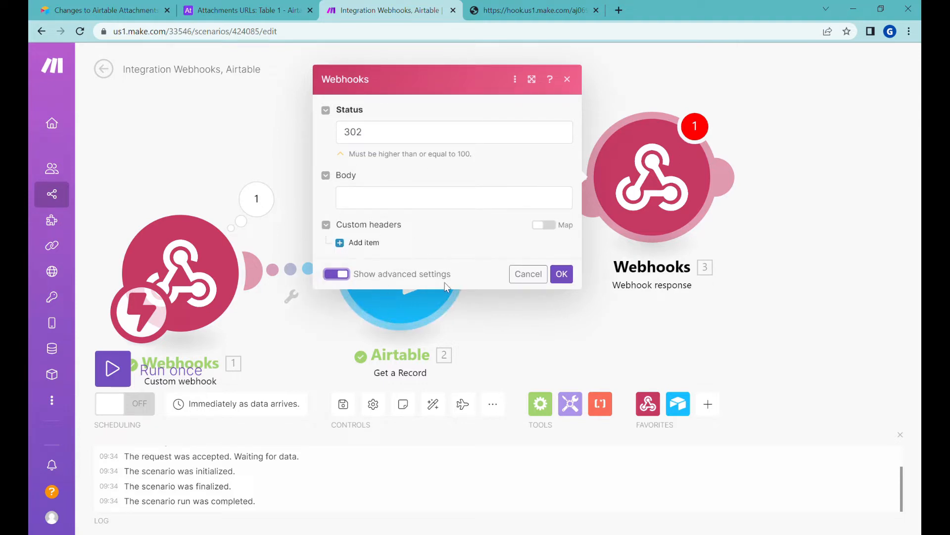
{"action": "left_click", "coordinate": [353, 245]}
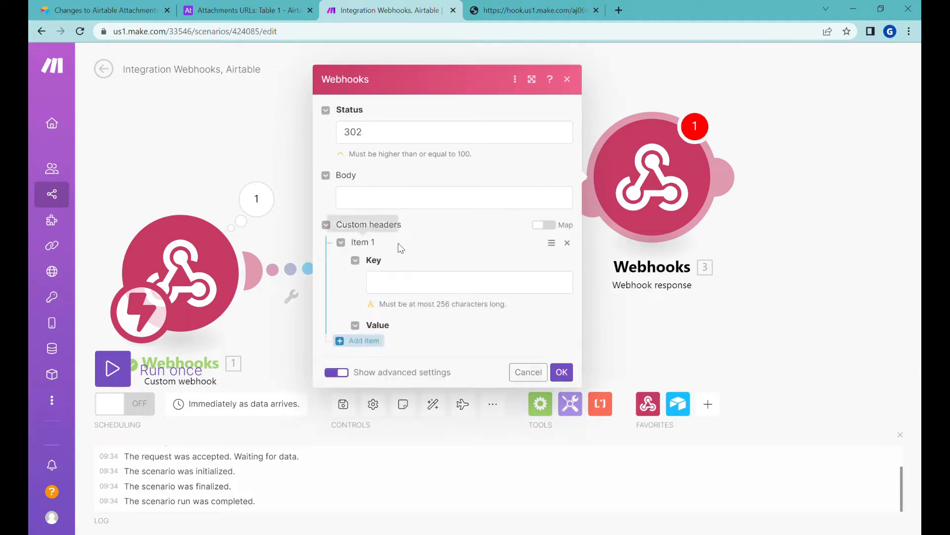
{"action": "left_click", "coordinate": [434, 272]}
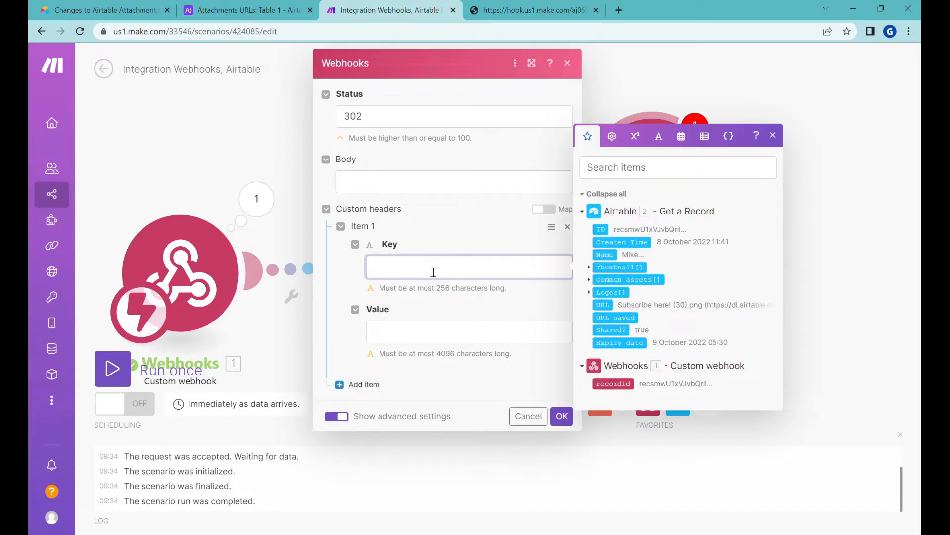
{"action": "type", "text": "Location"}
{"action": "left_click", "coordinate": [410, 333]}
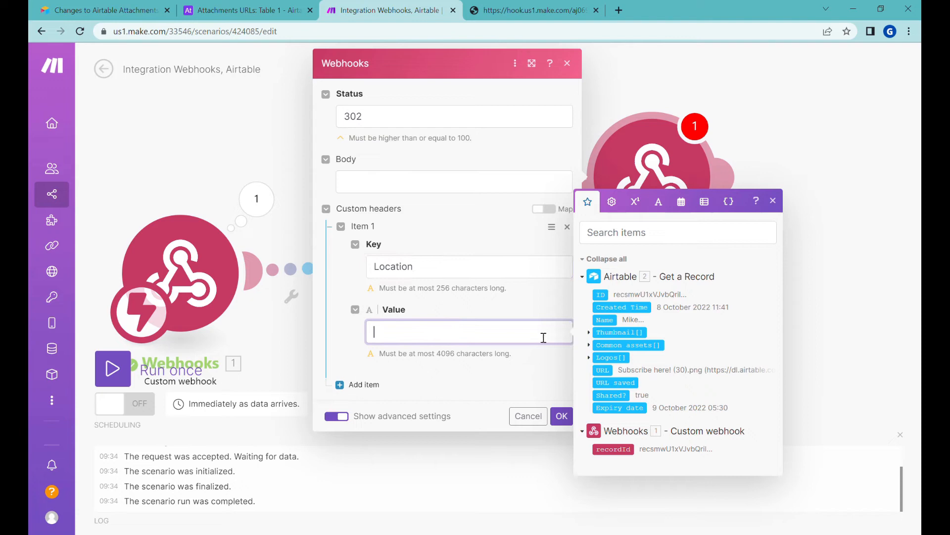
{"action": "left_click", "coordinate": [589, 332]}
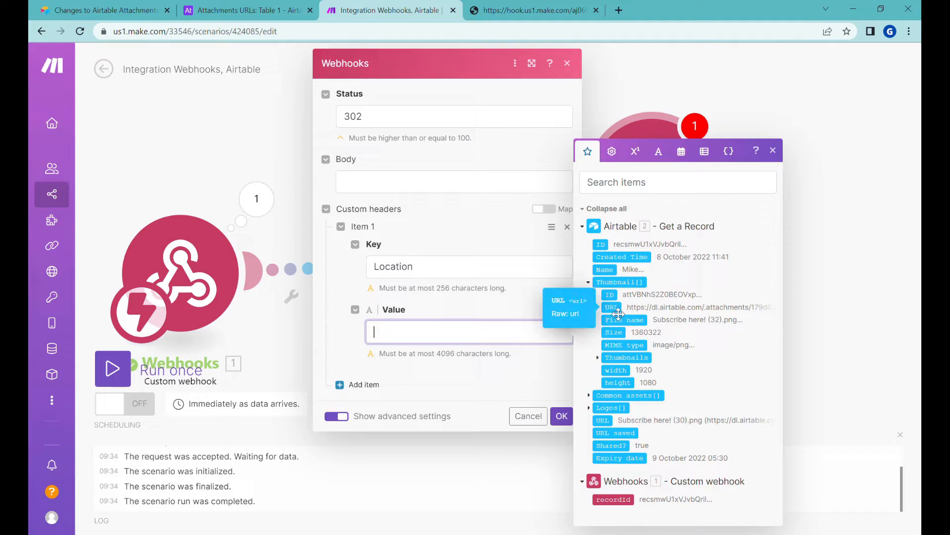
{"action": "left_click_drag", "start_coordinate": [614, 313], "coordinate": [490, 342]}
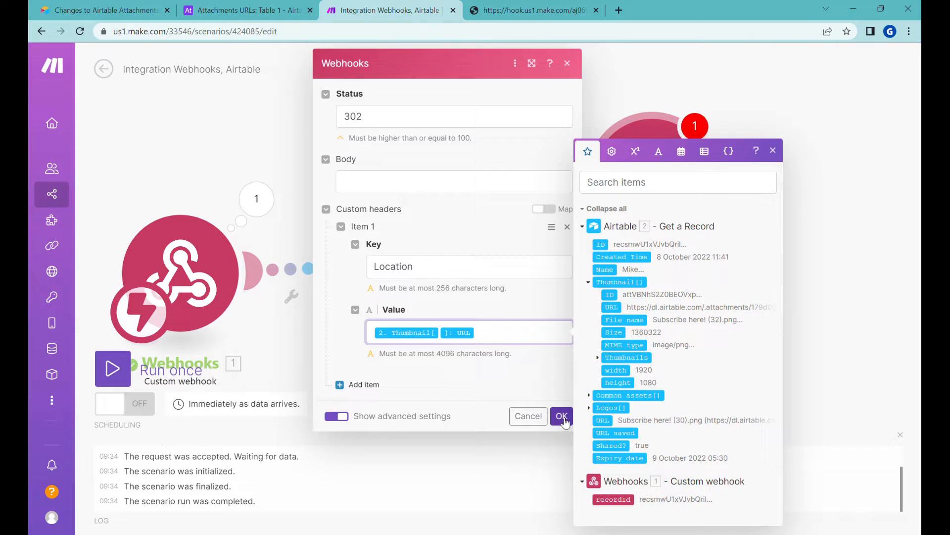
{"action": "left_click", "coordinate": [563, 417]}
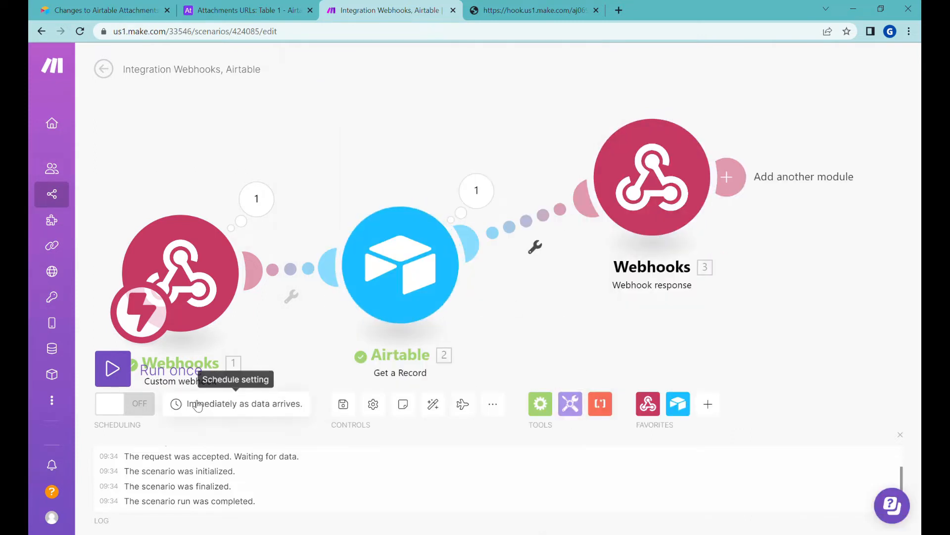
Save the scenario and reload the webhook URL to test the redirect
{"action": "left_click", "coordinate": [344, 405]}
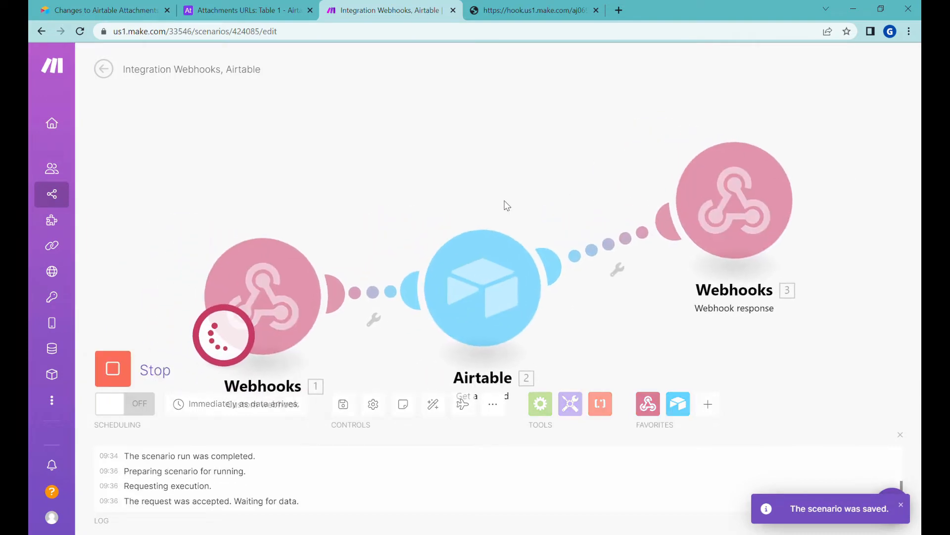
{"action": "left_click", "coordinate": [528, 36]}
{"action": "key", "text": "ctrl+c"}
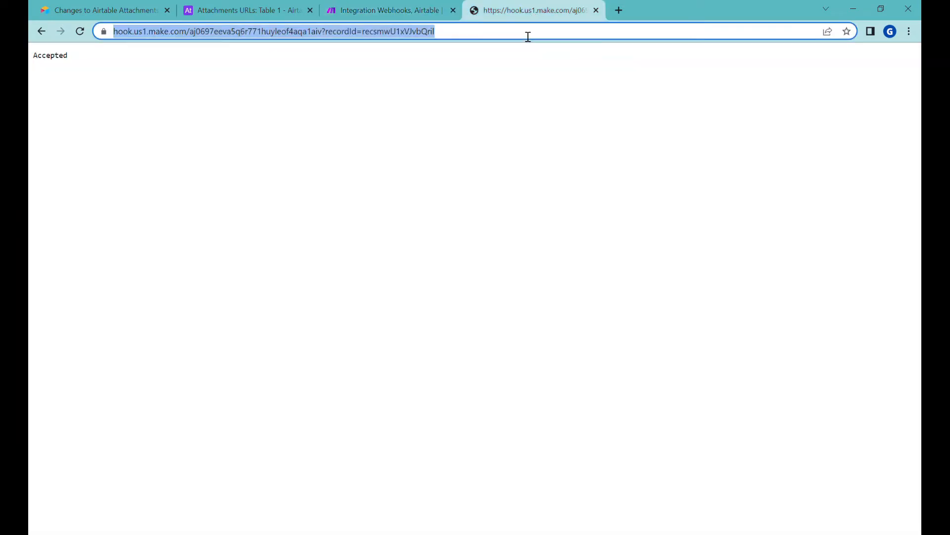
{"action": "key", "text": "Return"}
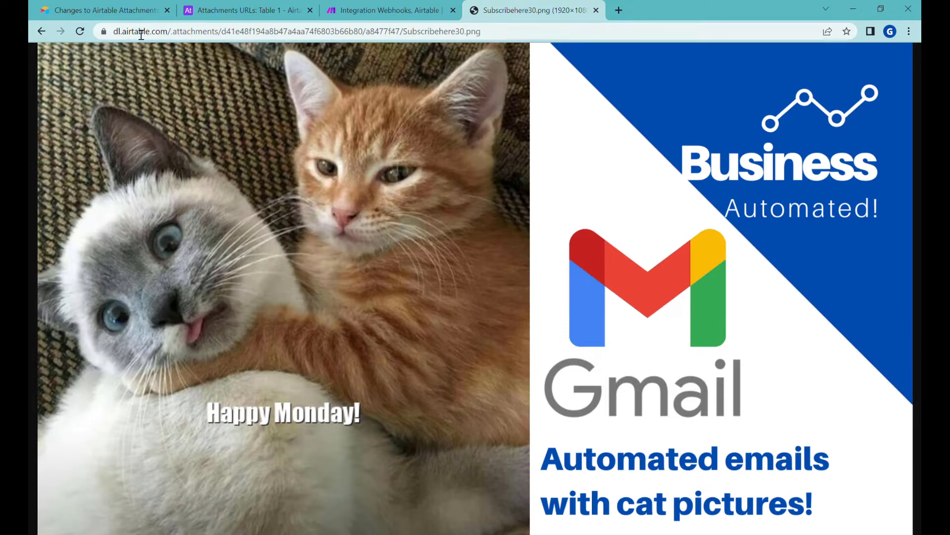
Compare the redirected Subscribehere30.png image with Mike's Airtable record, then return to Make
{"action": "left_click", "coordinate": [250, 12]}
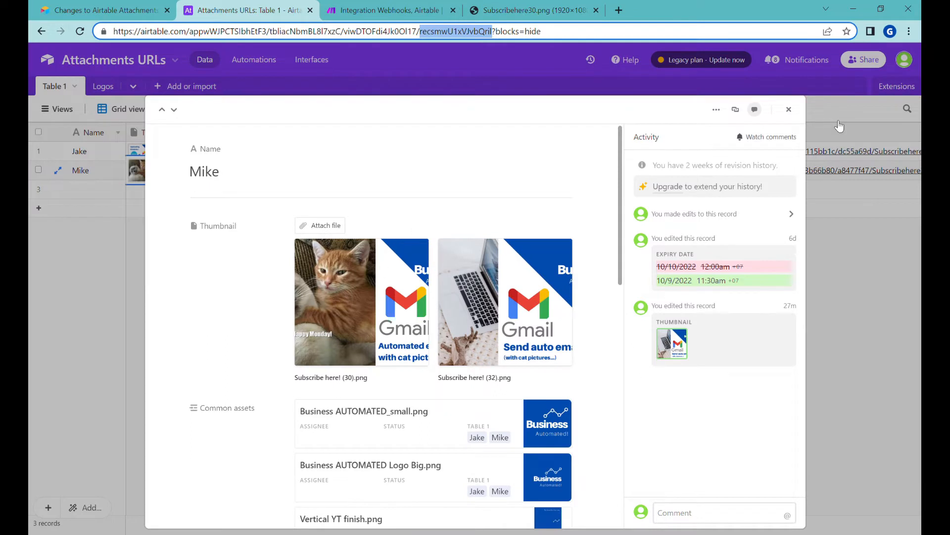
{"action": "left_click", "coordinate": [789, 110]}
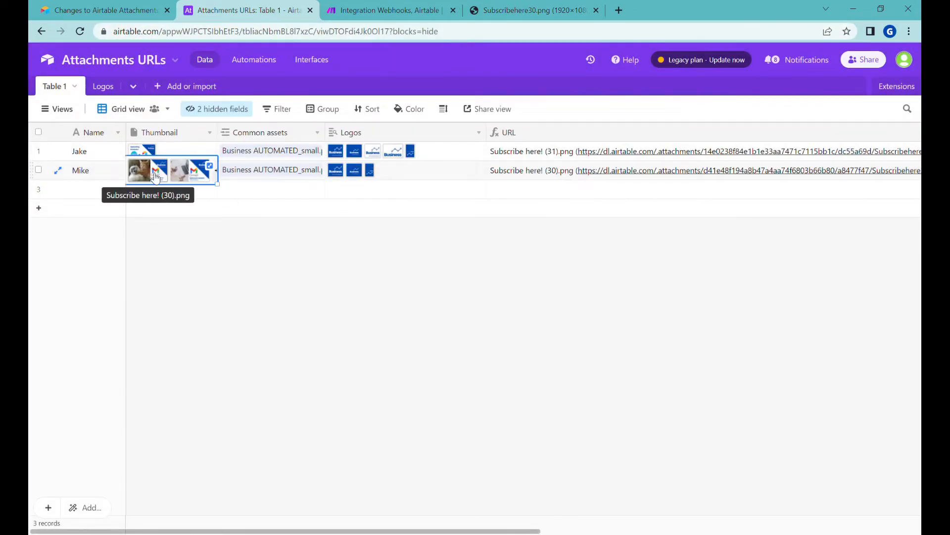
{"action": "left_click", "coordinate": [549, 6]}
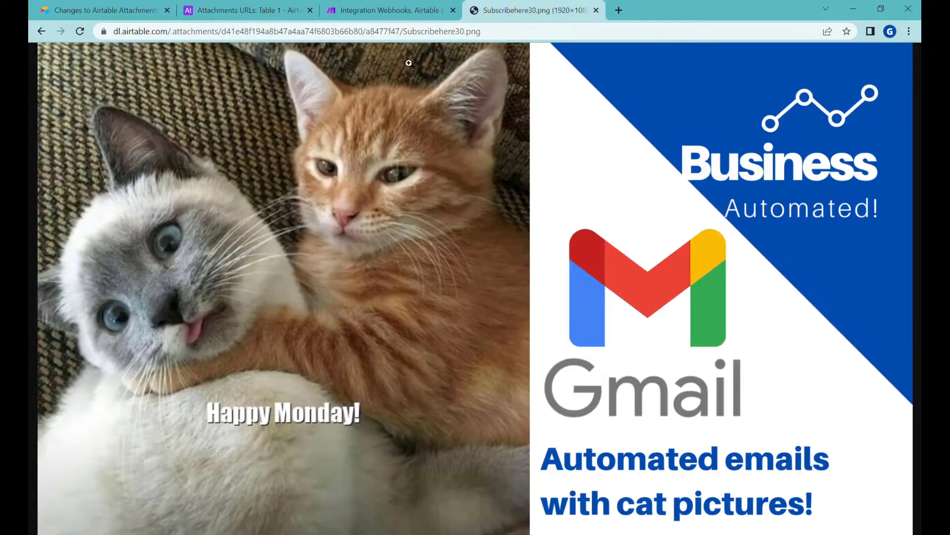
{"action": "left_click_drag", "start_coordinate": [167, 38], "coordinate": [525, 38]}
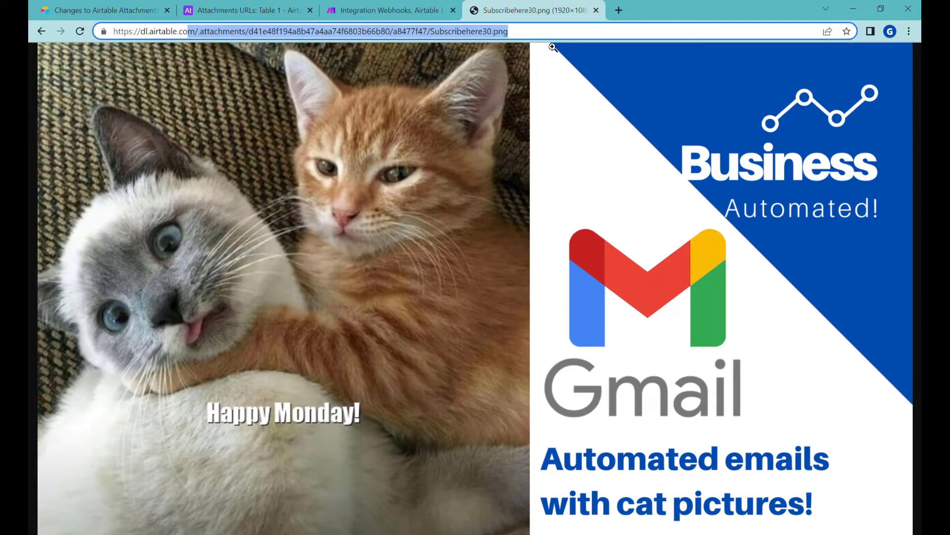
{"action": "left_click", "coordinate": [396, 11]}
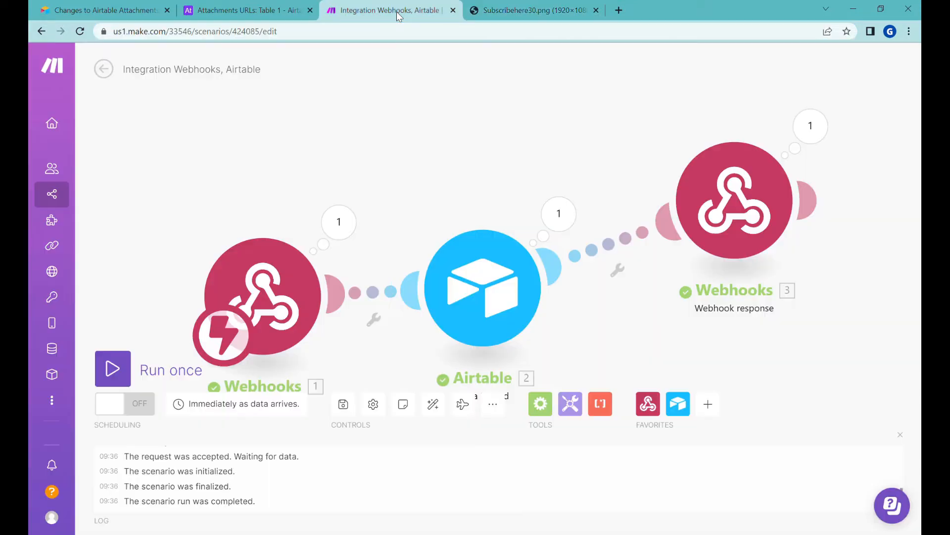
Reload the webhook URL and check the completed three-module run in Make
{"action": "left_click_drag", "start_coordinate": [577, 158], "coordinate": [567, 138]}
{"action": "scroll", "coordinate": [476, 276], "scroll_direction": "down", "scroll_amount": 2}
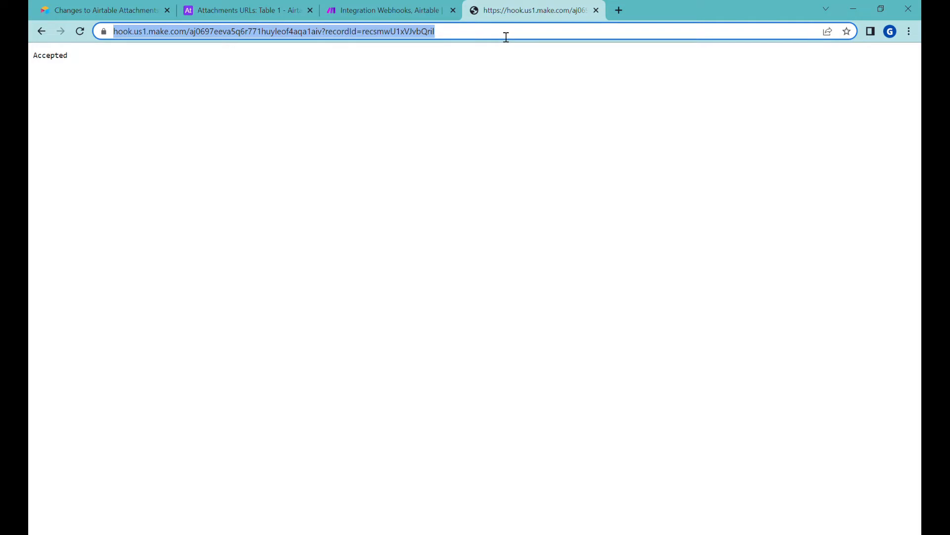
{"action": "key", "text": "Return"}
{"action": "left_click", "coordinate": [391, 11]}
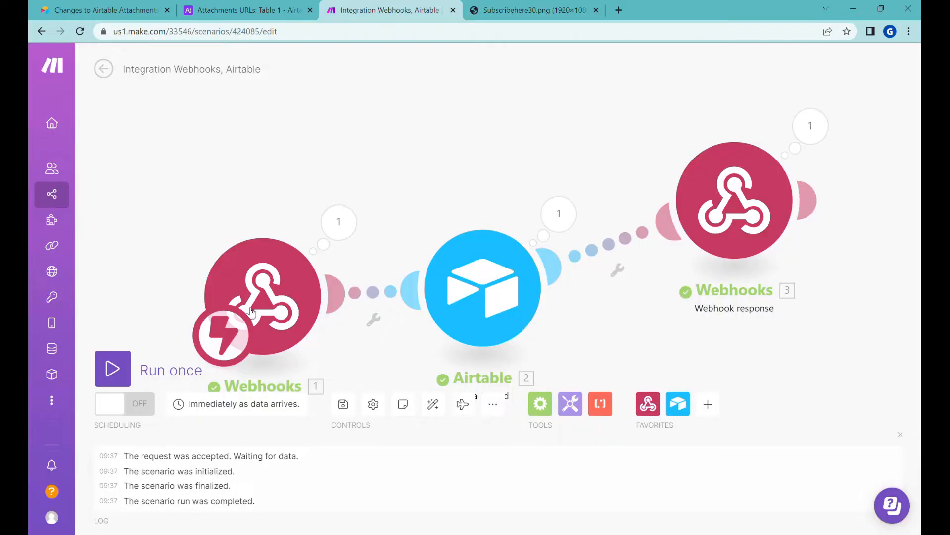
{"action": "left_click_drag", "start_coordinate": [605, 333], "coordinate": [549, 275]}
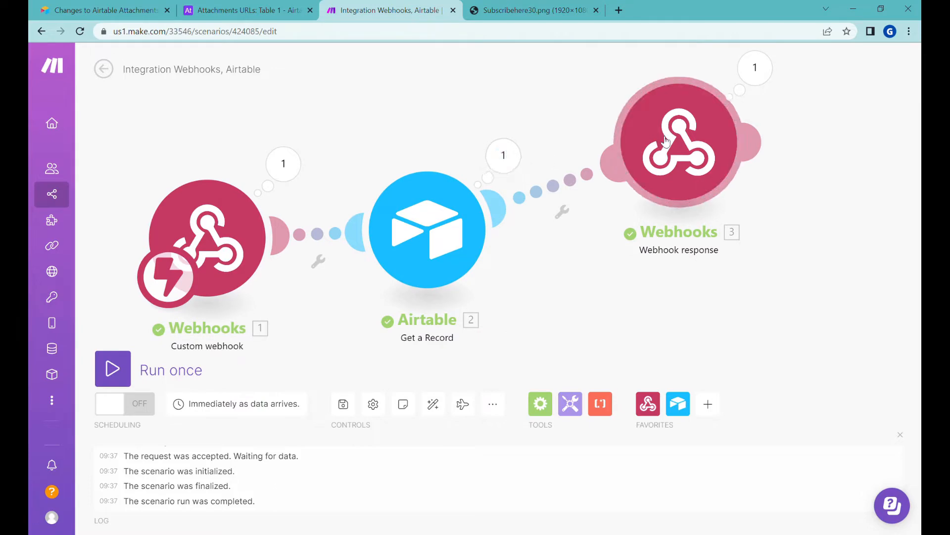
Replace the image page's address with the webhook link carrying the record ID
{"action": "left_click", "coordinate": [534, 12]}
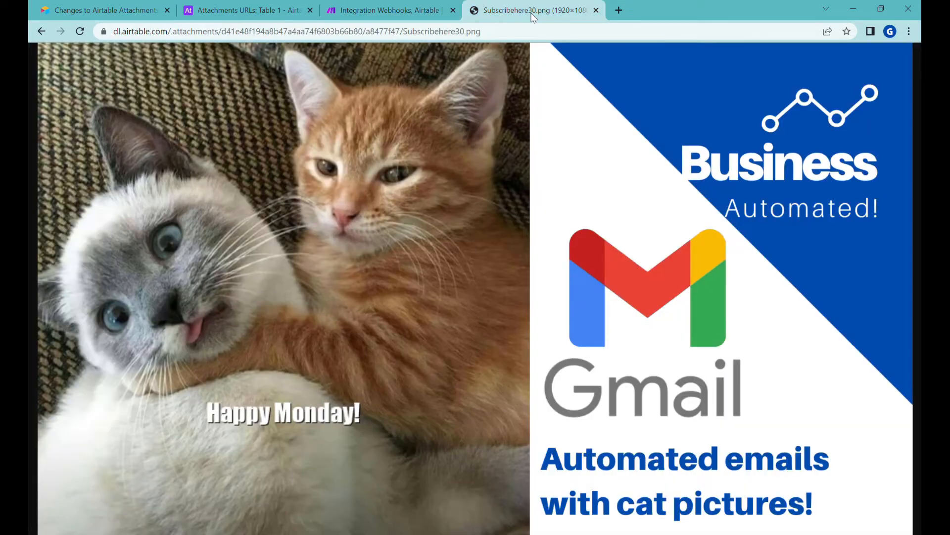
{"action": "left_click_drag", "start_coordinate": [142, 32], "coordinate": [494, 37]}
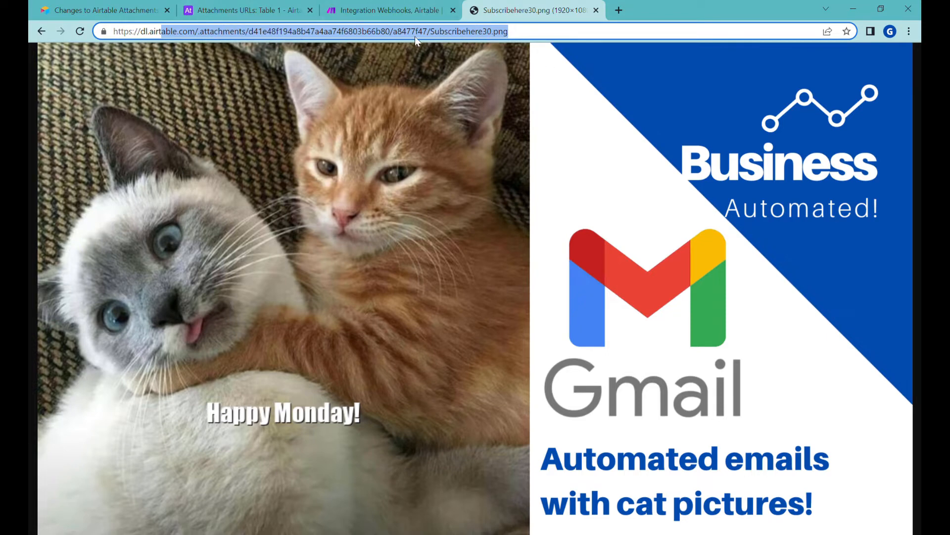
{"action": "key", "text": "ctrl+a"}
{"action": "key", "text": "ctrl+v"}
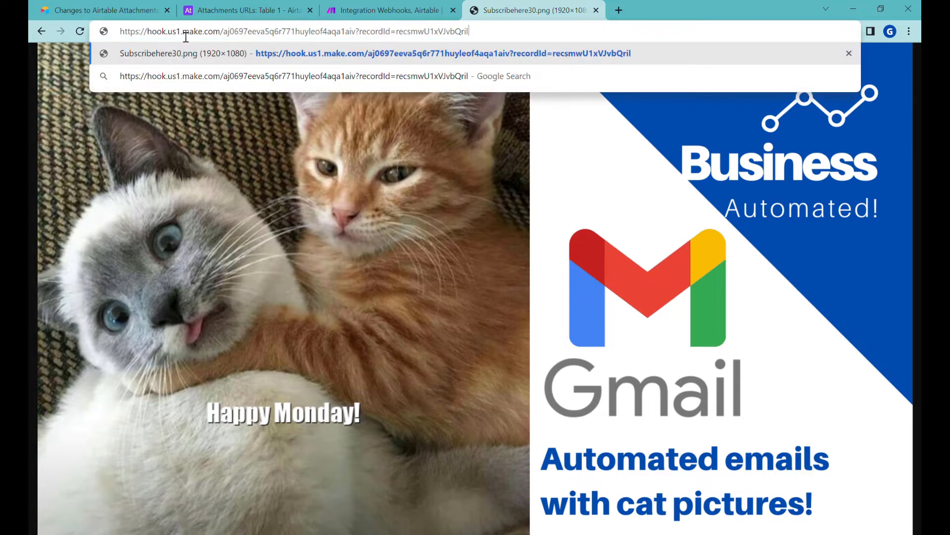
{"action": "left_click_drag", "start_coordinate": [176, 33], "coordinate": [404, 37]}
{"action": "key", "text": "ctrl+a"}
{"action": "key", "text": "ctrl+c"}
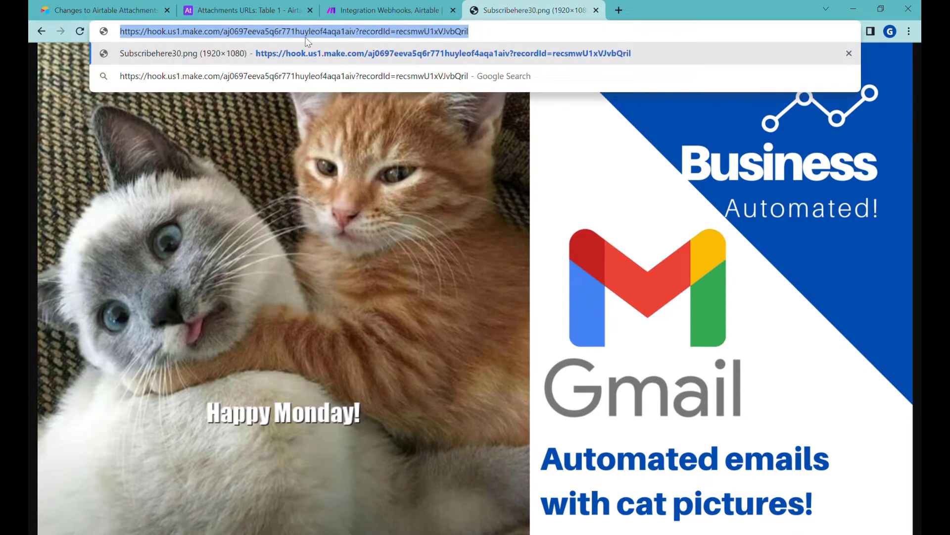
Paste the webhook link with the record ID again, cross-checking Airtable and Make
{"action": "left_click", "coordinate": [246, 14]}
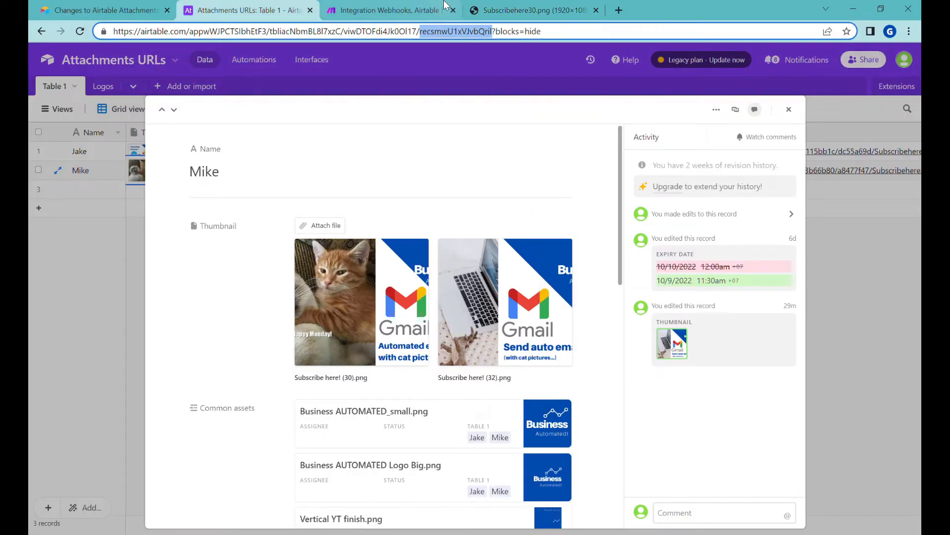
{"action": "left_click", "coordinate": [430, 9]}
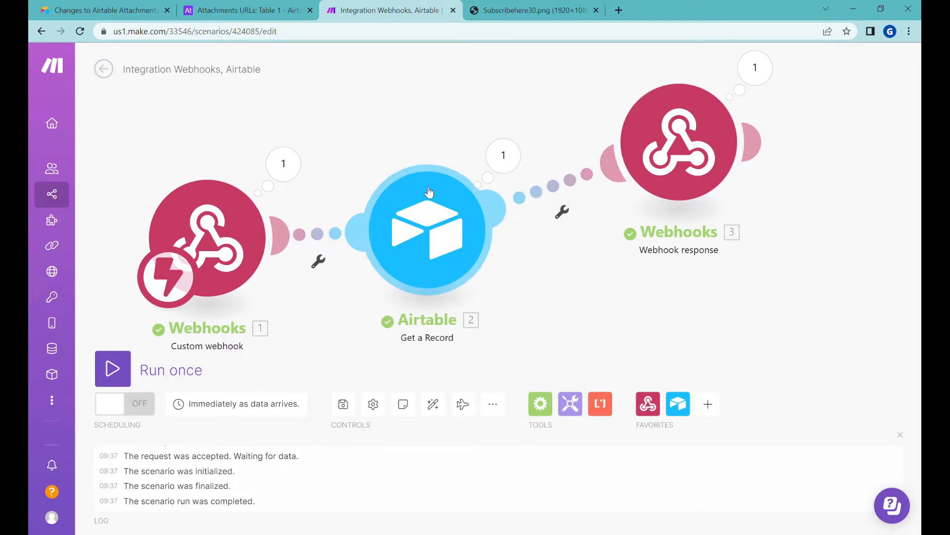
{"action": "key", "text": "ctrl+Tab"}
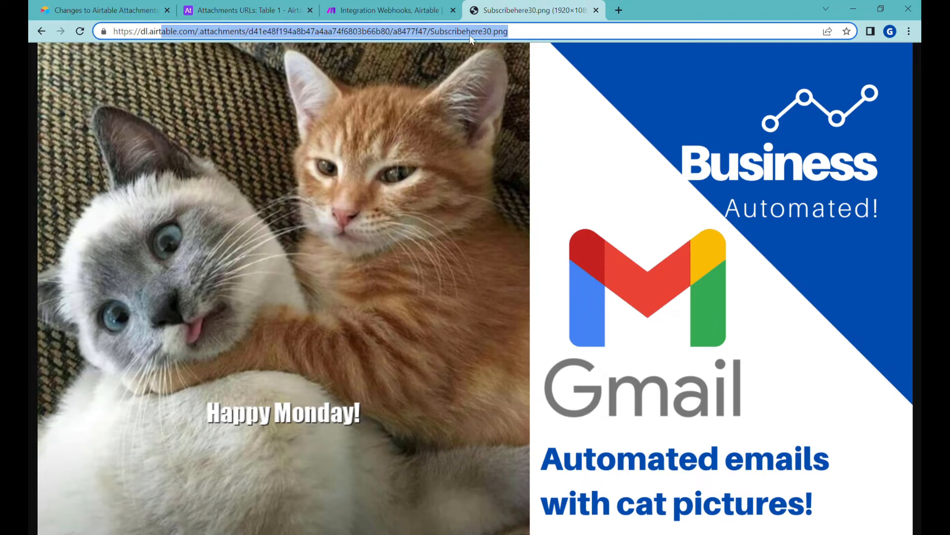
{"action": "key", "text": "ctrl+a"}
{"action": "key", "text": "ctrl+v"}
{"action": "left_click_drag", "start_coordinate": [199, 33], "coordinate": [610, 45]}
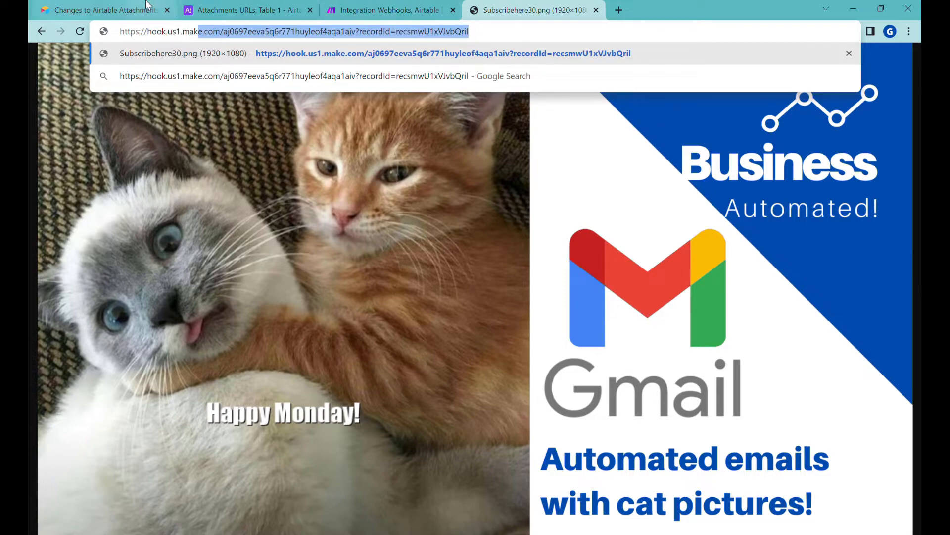
{"action": "left_click", "coordinate": [224, 7]}
{"action": "left_click", "coordinate": [386, 8]}
Clone the Webhook response module onto a new Router branch
{"action": "right_click", "coordinate": [609, 144]}
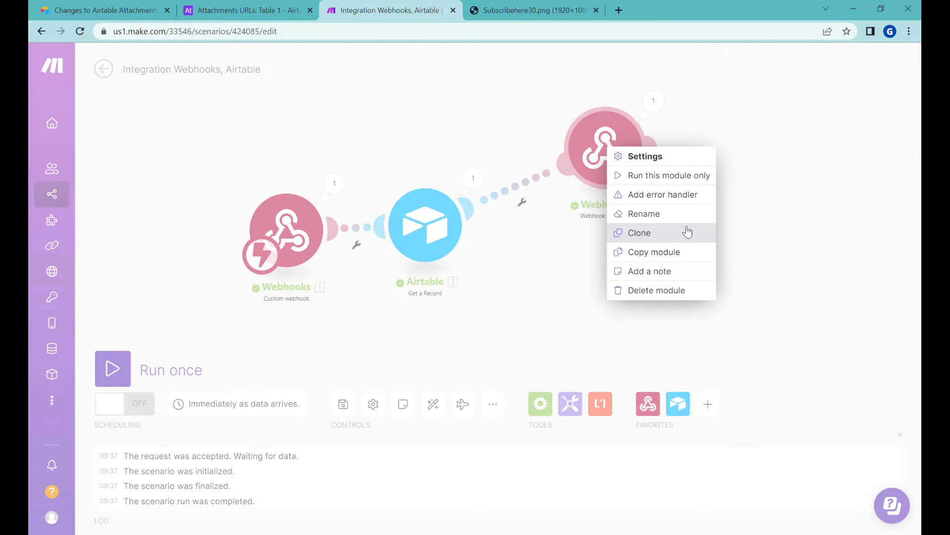
{"action": "left_click", "coordinate": [663, 232]}
{"action": "left_click", "coordinate": [678, 280]}
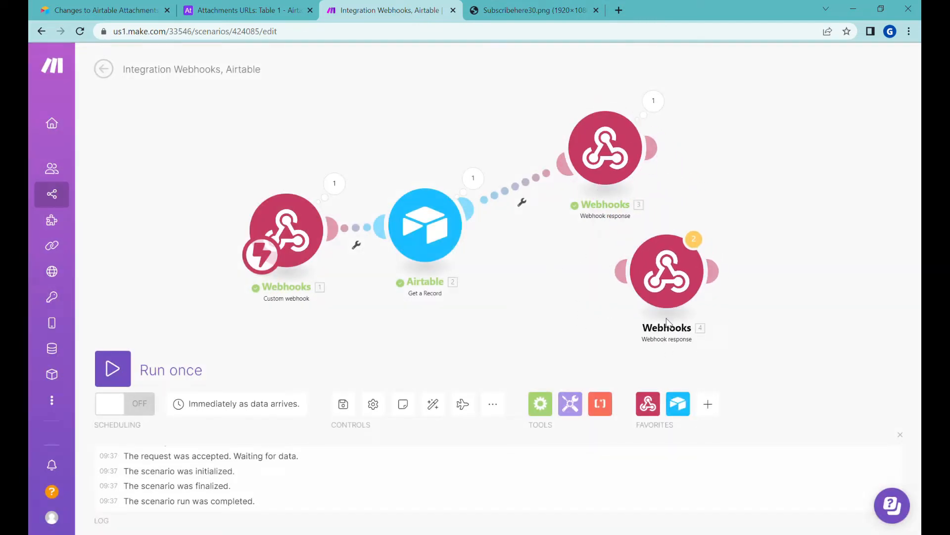
Insert an HTTP Get a file module before the cloned response
{"action": "left_click", "coordinate": [709, 404]}
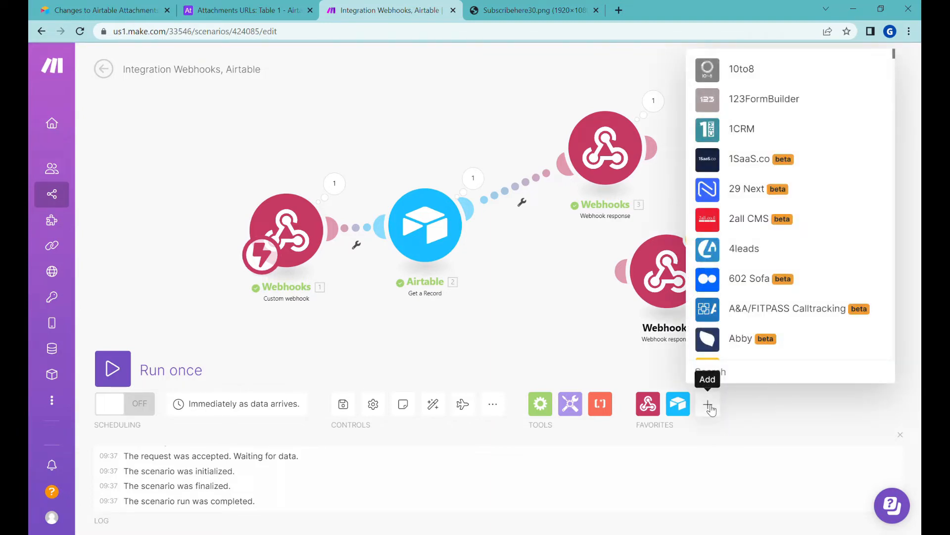
{"action": "type", "text": "http"}
{"action": "left_click", "coordinate": [741, 312]}
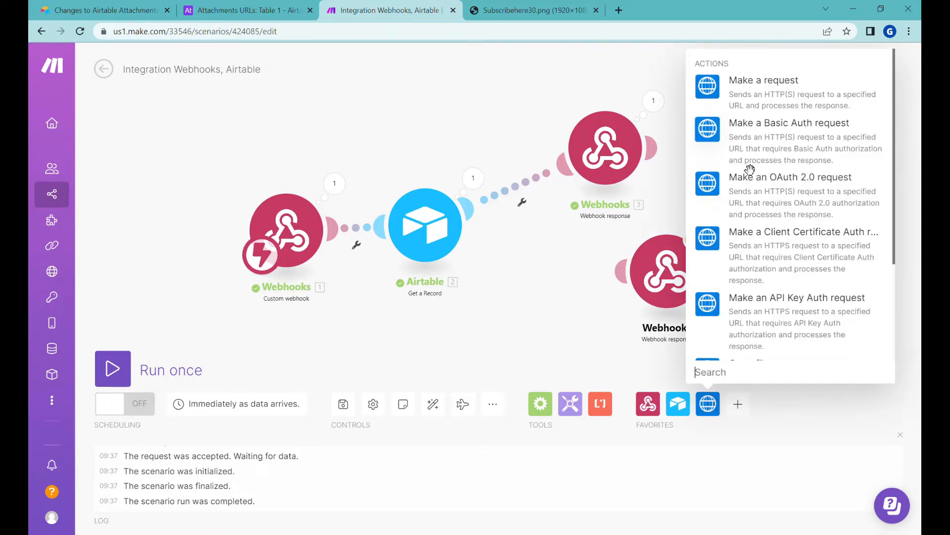
{"action": "scroll", "coordinate": [750, 186], "scroll_direction": "down", "scroll_amount": 3}
{"action": "left_click", "coordinate": [763, 228]}
{"action": "left_click", "coordinate": [560, 271]}
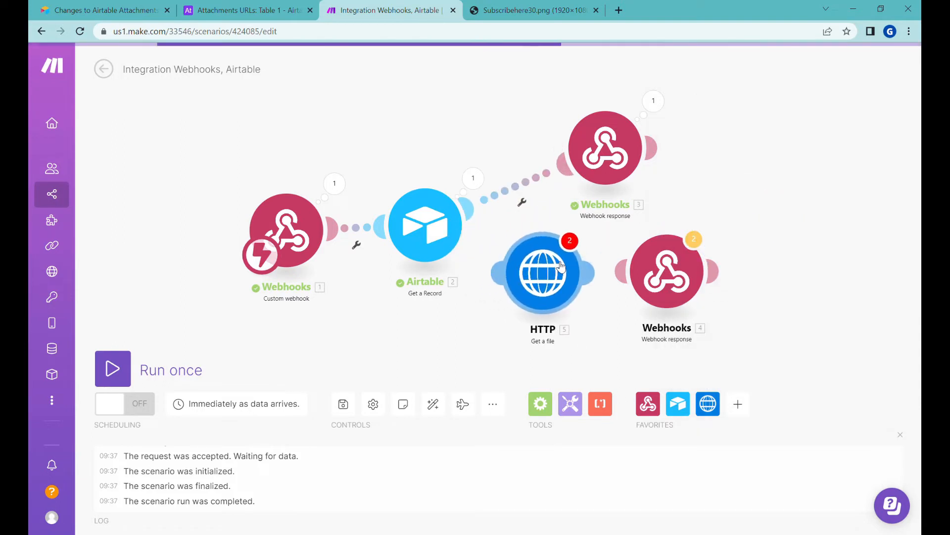
Map the Thumbnail URL into the HTTP module's URL field and confirm
{"action": "left_click", "coordinate": [526, 279]}
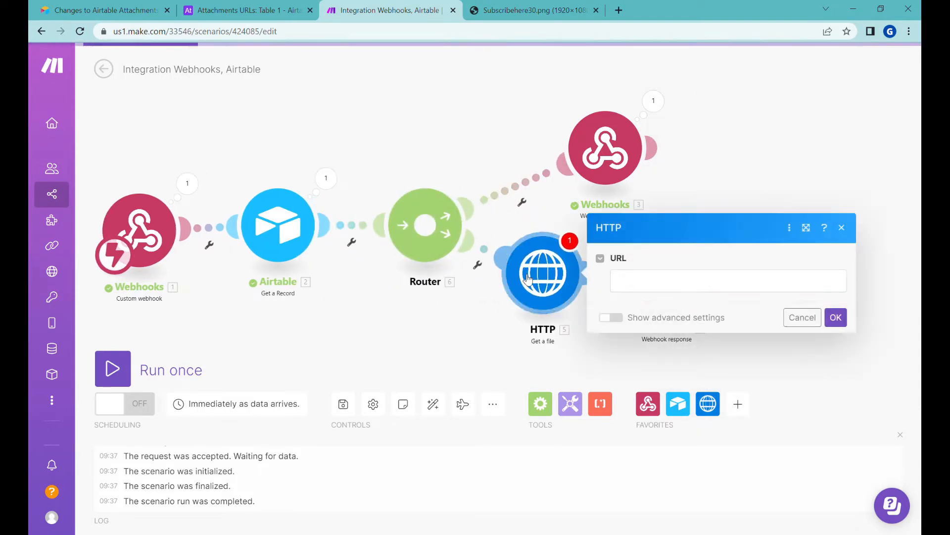
{"action": "left_click", "coordinate": [684, 292]}
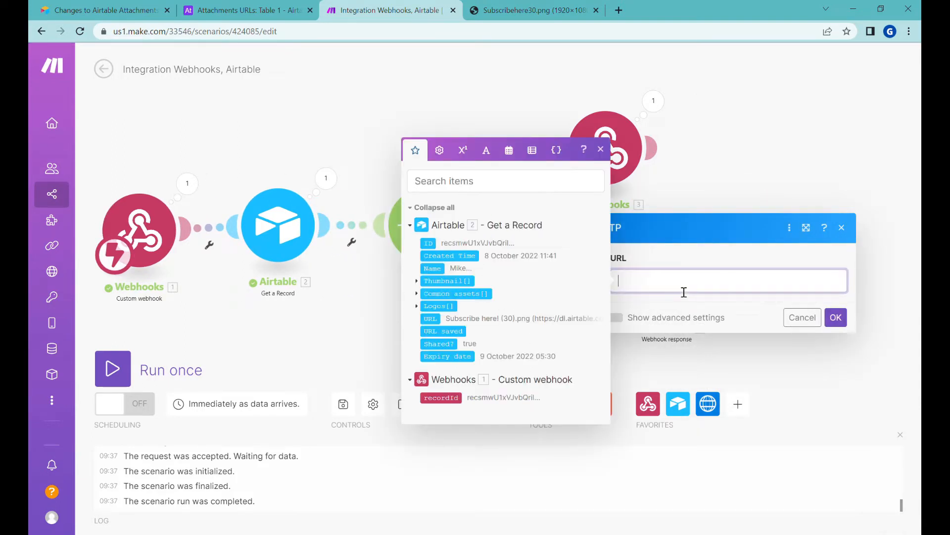
{"action": "left_click", "coordinate": [418, 281]}
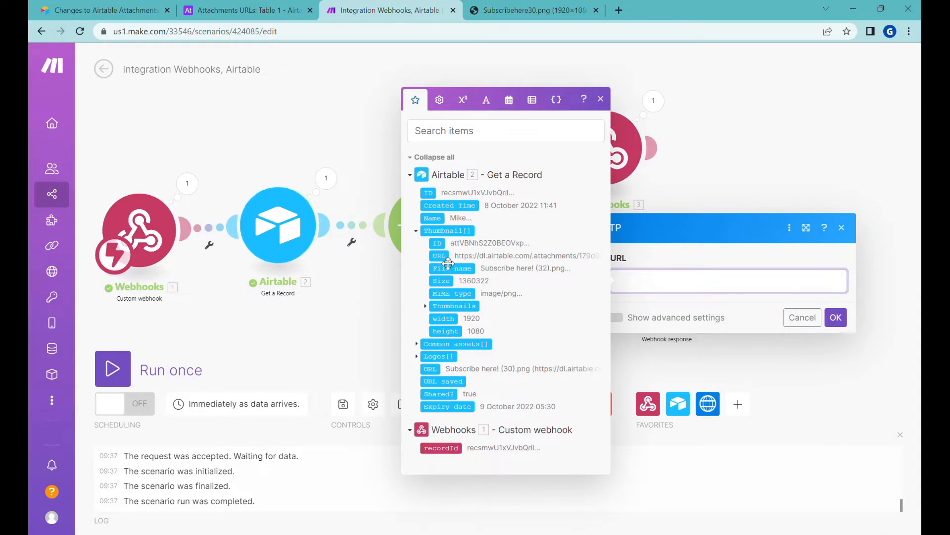
{"action": "left_click", "coordinate": [442, 256]}
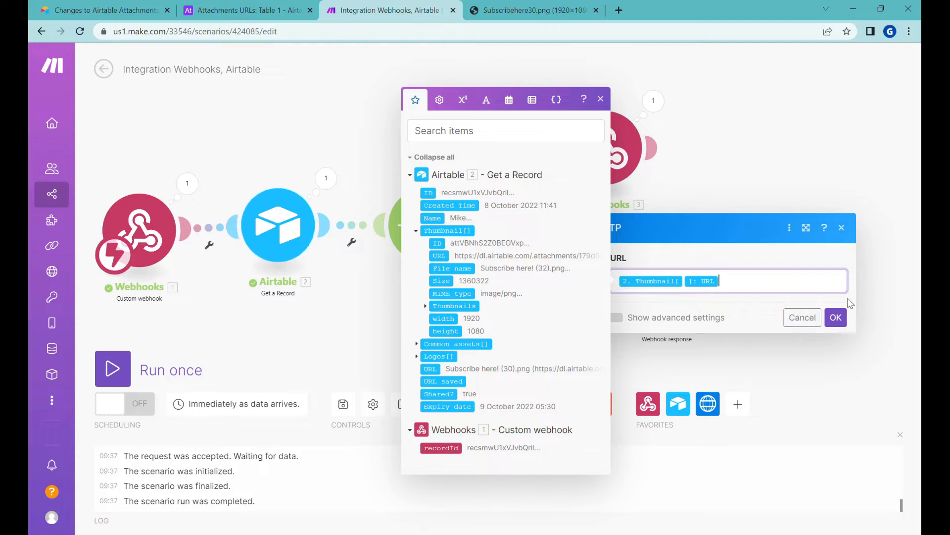
{"action": "left_click", "coordinate": [845, 321]}
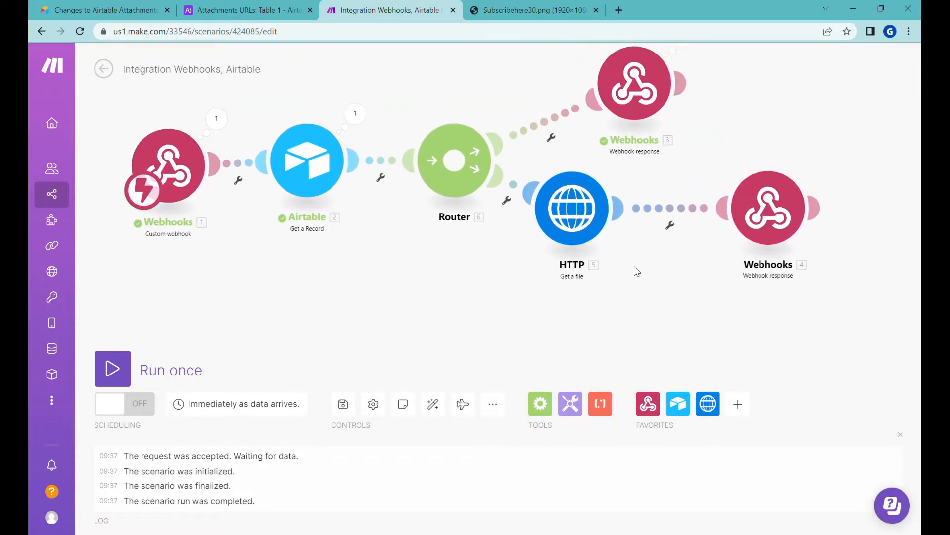
Set the cloned webhook response to status 200 with the downloaded file Data as its body
{"action": "left_click", "coordinate": [762, 206]}
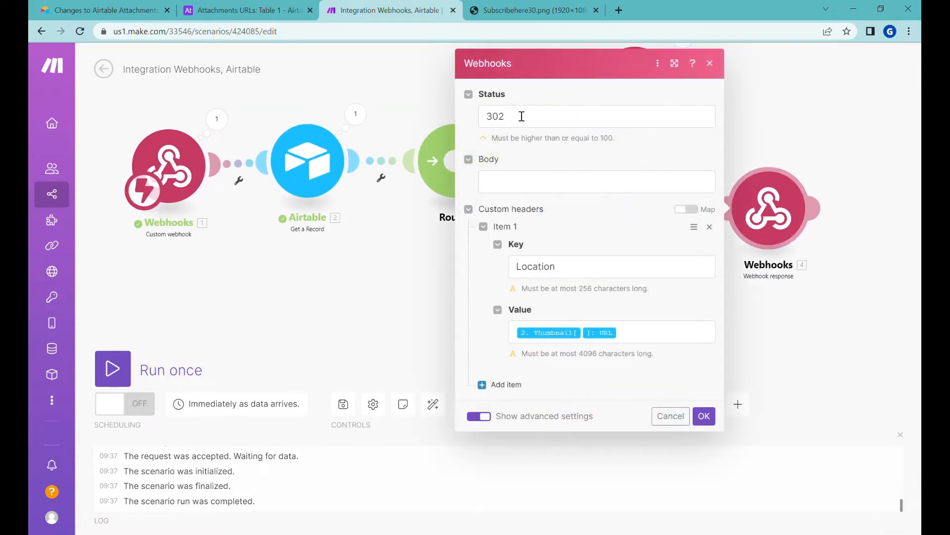
{"action": "left_click_drag", "start_coordinate": [537, 118], "coordinate": [448, 107]}
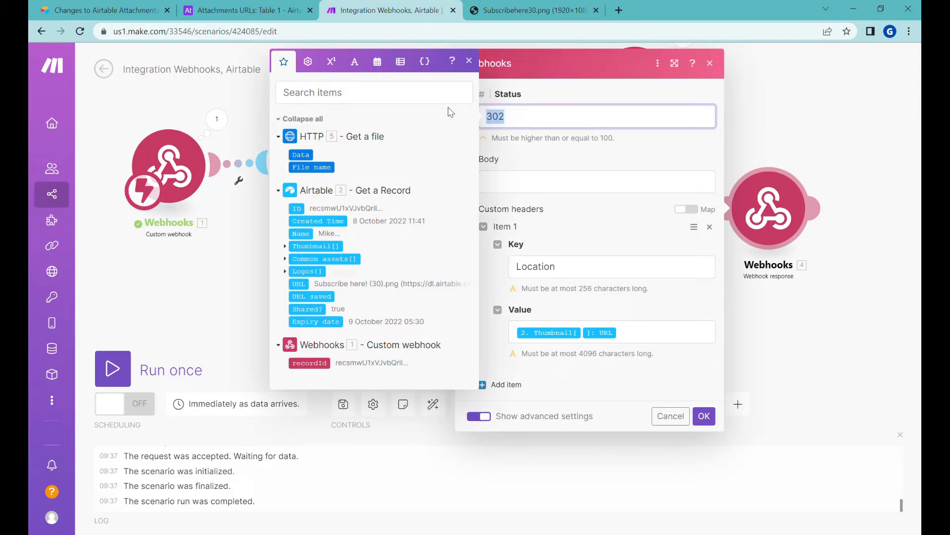
{"action": "type", "text": "200"}
{"action": "left_click", "coordinate": [542, 192]}
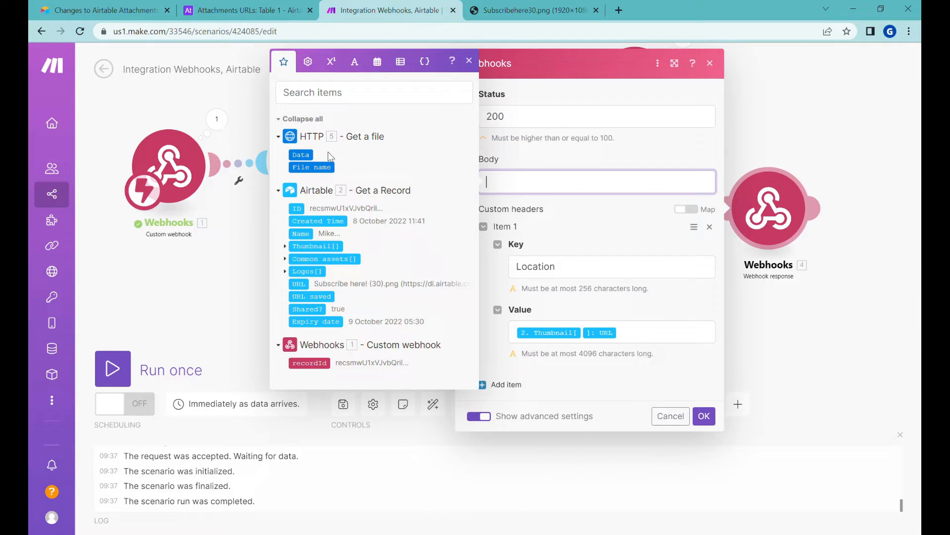
{"action": "left_click", "coordinate": [312, 156]}
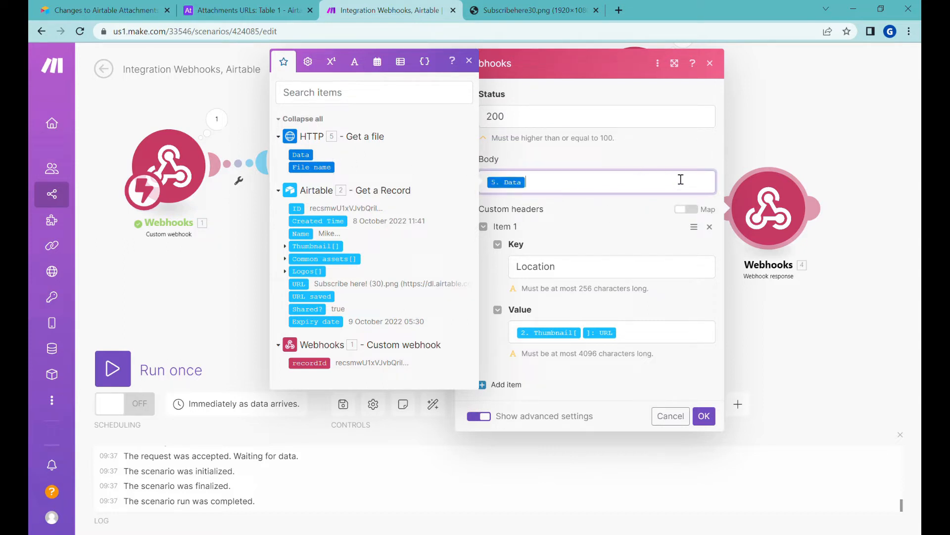
{"action": "left_click", "coordinate": [714, 230]}
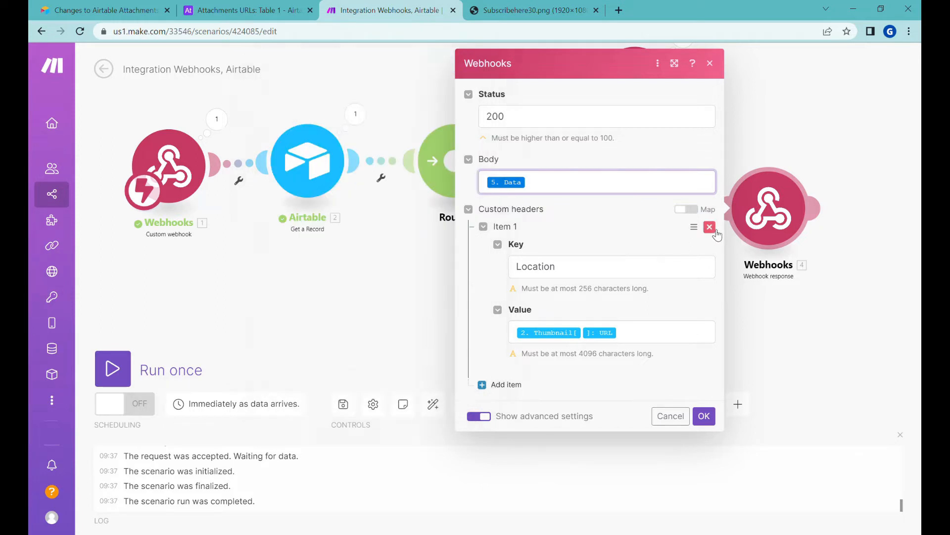
Replace the Location redirect header with a Content-Type header mapped to the Thumbnail MIME type
{"action": "left_click", "coordinate": [715, 232]}
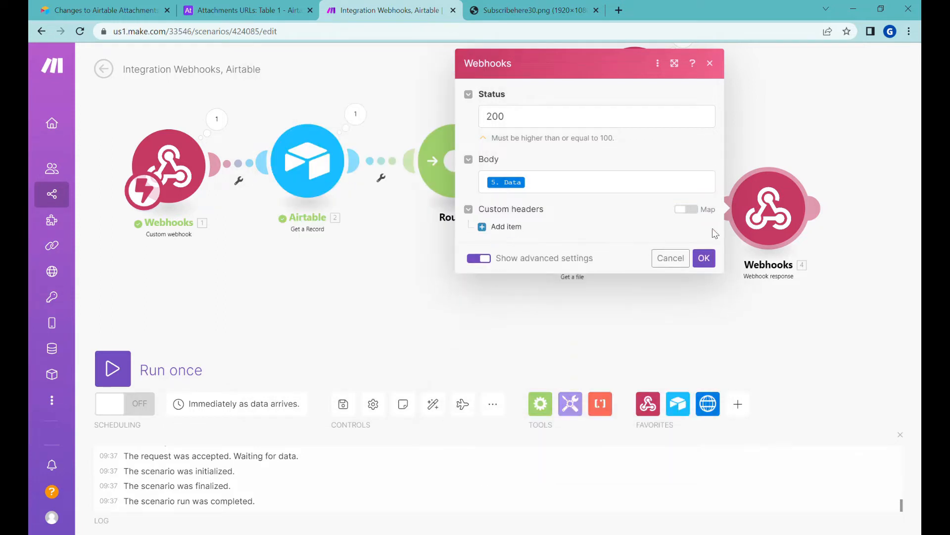
{"action": "left_click", "coordinate": [503, 273]}
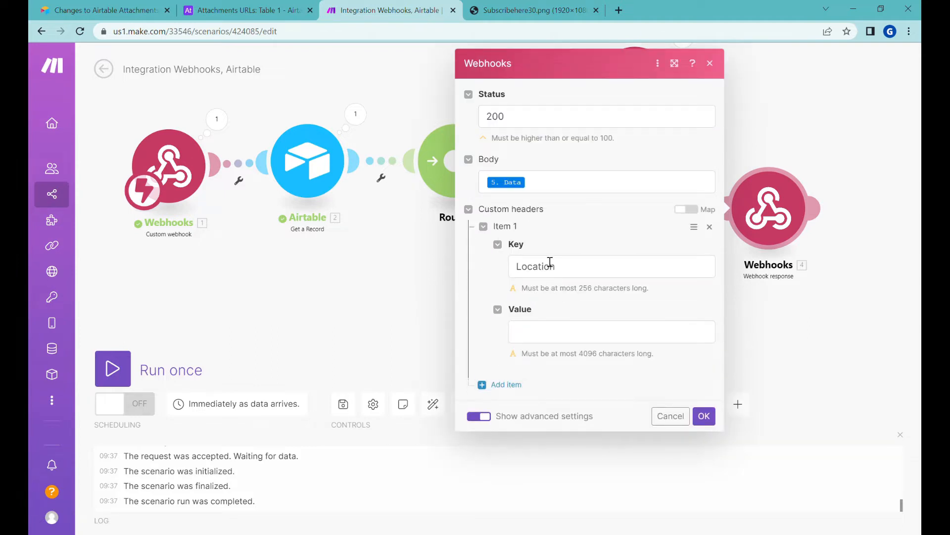
{"action": "left_click", "coordinate": [603, 272]}
{"action": "type", "text": "Content-Type"}
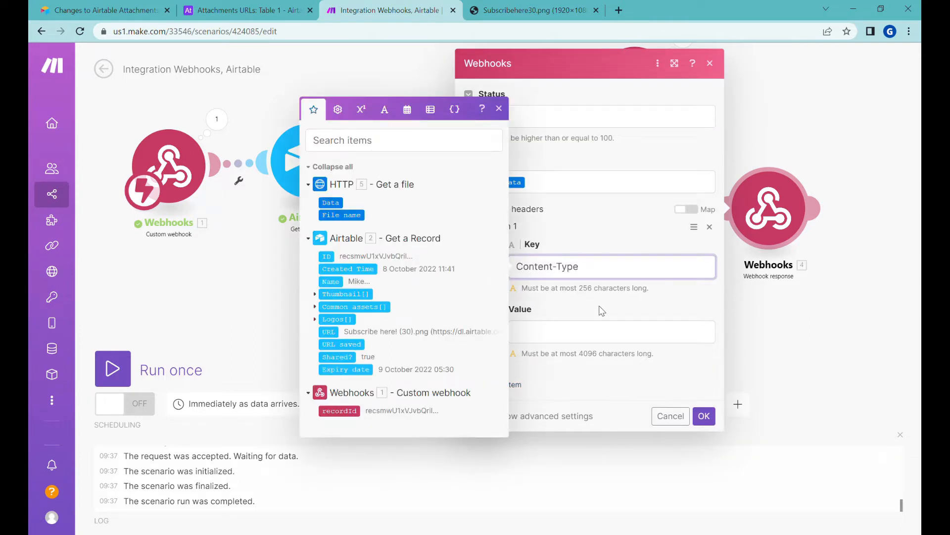
{"action": "left_click", "coordinate": [576, 335]}
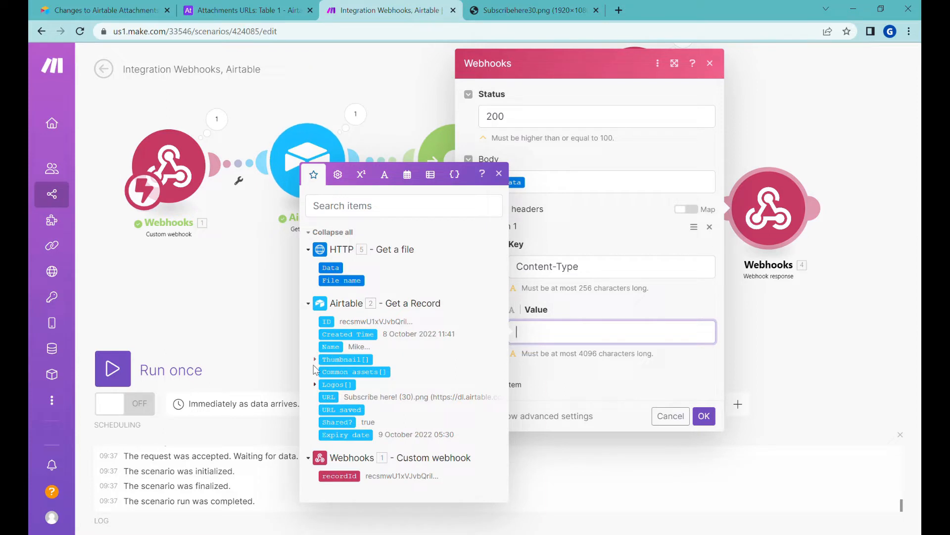
{"action": "left_click", "coordinate": [317, 361]}
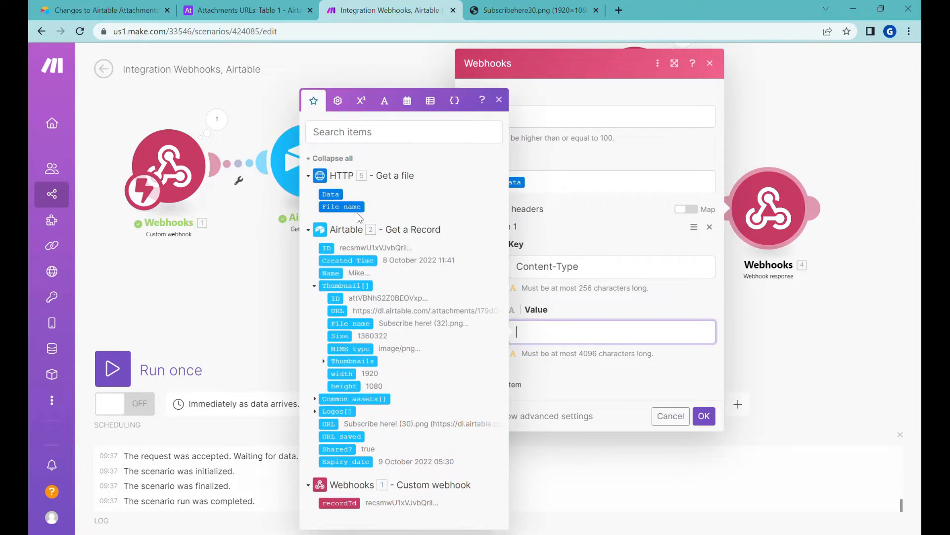
{"action": "left_click", "coordinate": [364, 356]}
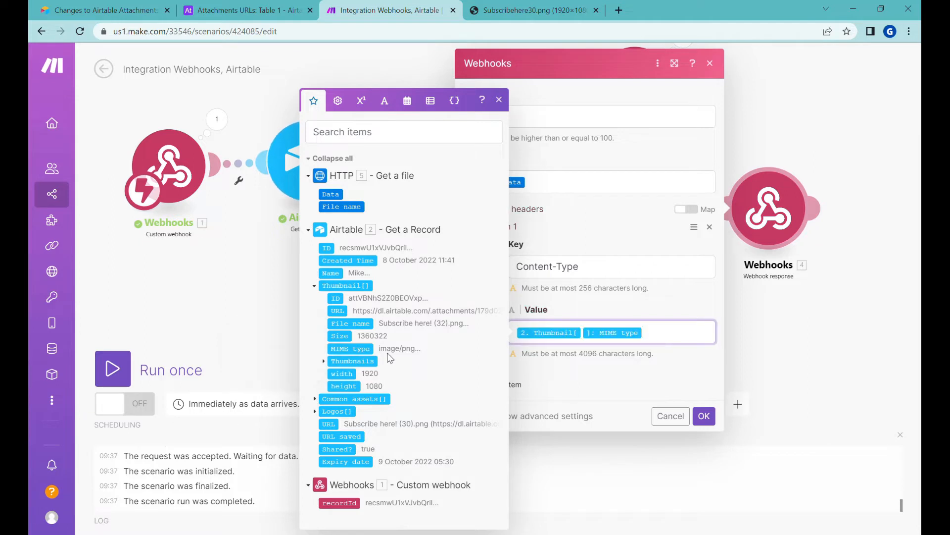
{"action": "left_click", "coordinate": [539, 370]}
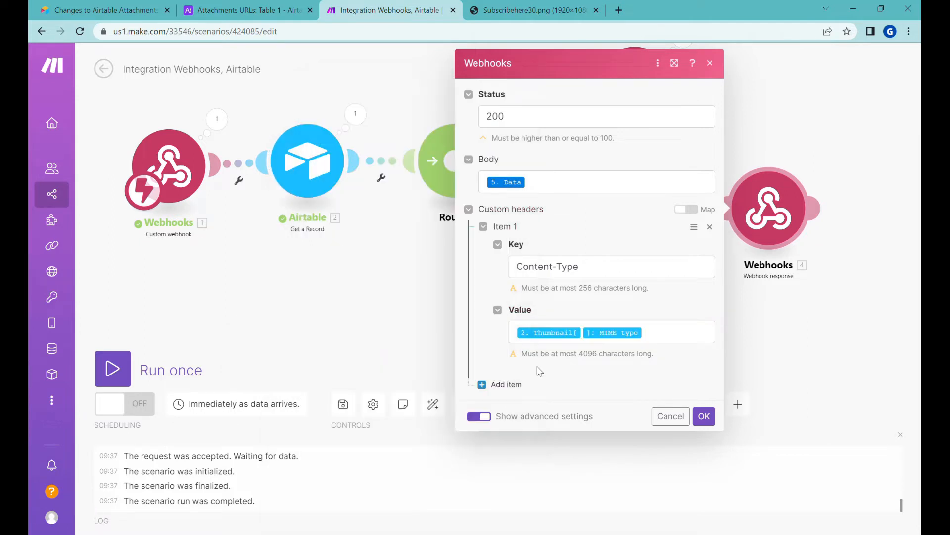
Add a Content-Disposition header 'attachment; filename=' plus the Thumbnail file name, and confirm
{"action": "left_click", "coordinate": [517, 386]}
{"action": "left_click", "coordinate": [569, 425]}
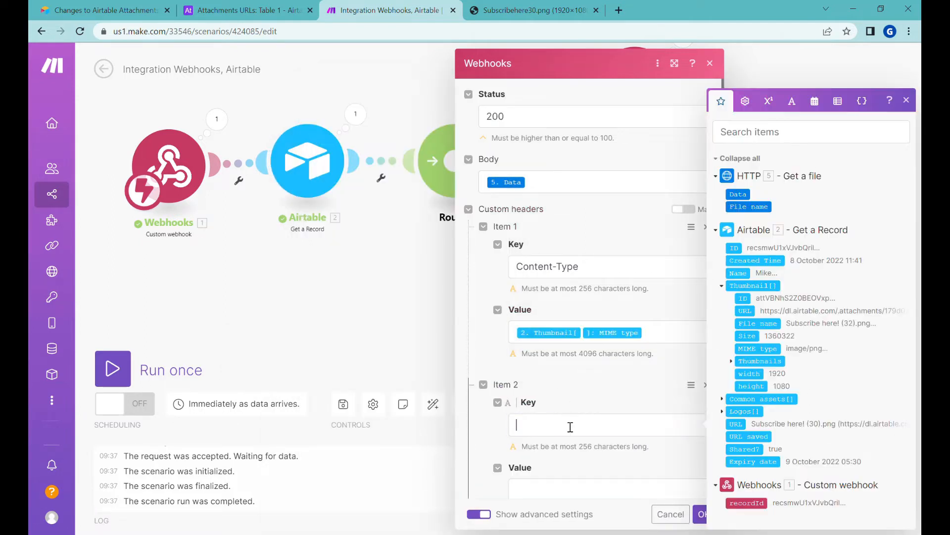
{"action": "type", "text": "Content-Disposition"}
{"action": "scroll", "coordinate": [569, 428], "scroll_direction": "down", "scroll_amount": 1}
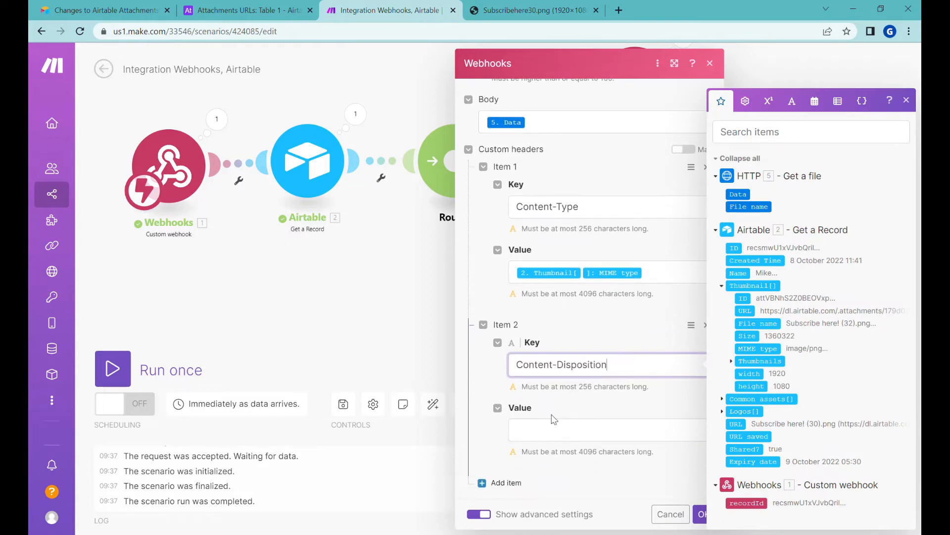
{"action": "left_click", "coordinate": [546, 425]}
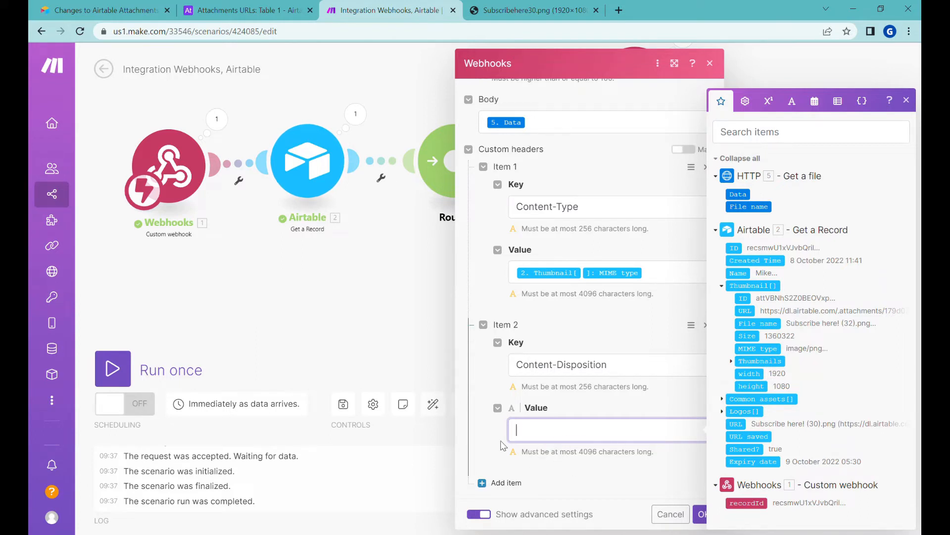
{"action": "key", "text": "alt+Tab"}
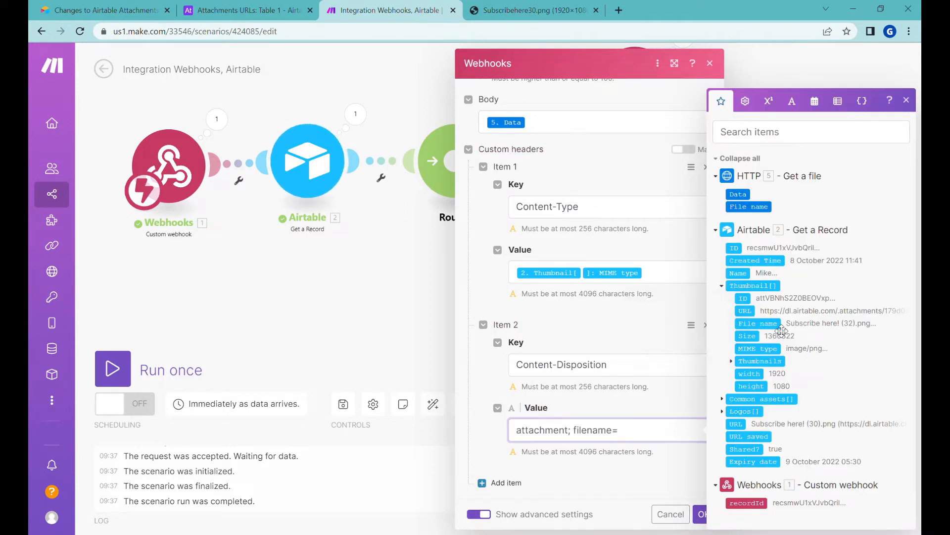
{"action": "left_click", "coordinate": [777, 325]}
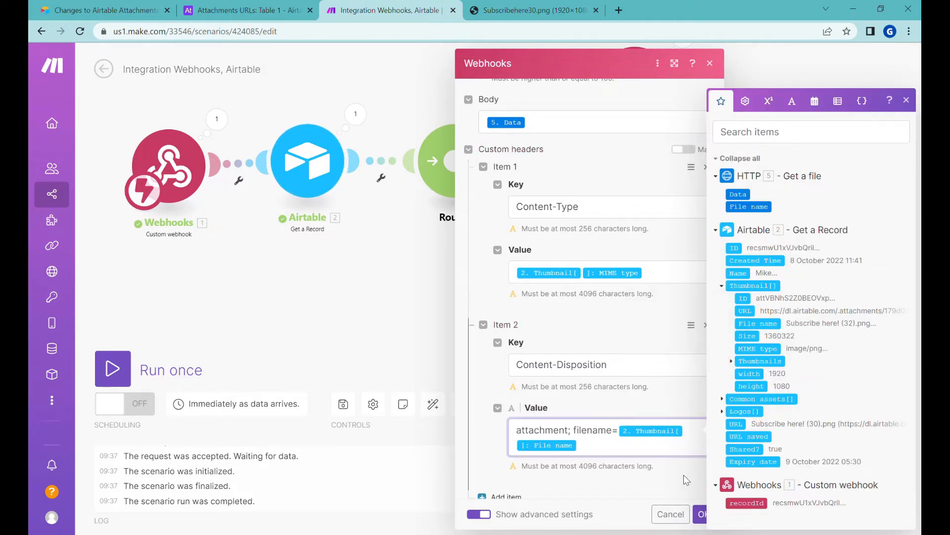
{"action": "scroll", "coordinate": [687, 479], "scroll_direction": "down", "scroll_amount": 1}
{"action": "left_click", "coordinate": [704, 515]}
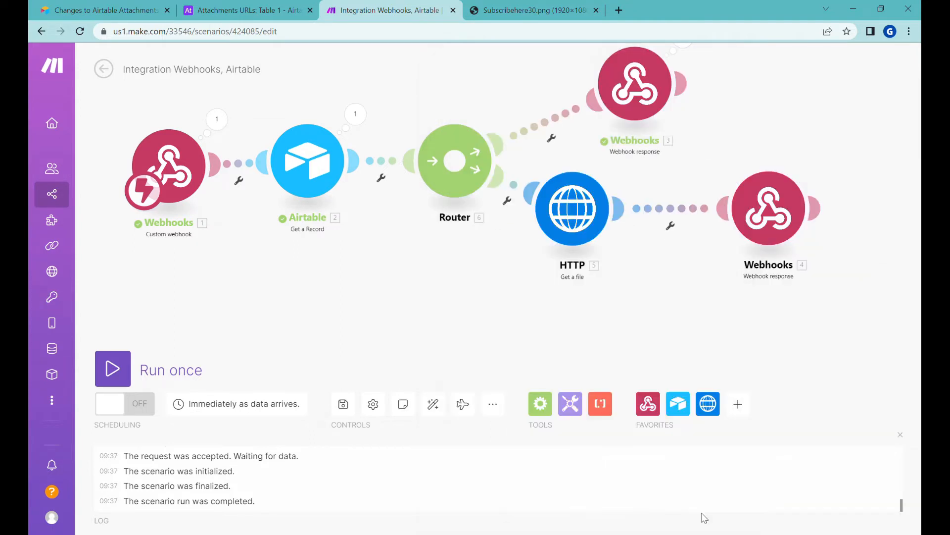
Unlink Webhooks 3 from the router, save and run the scenario once, then load the webhook URL
{"action": "left_click_drag", "start_coordinate": [610, 258], "coordinate": [615, 282]}
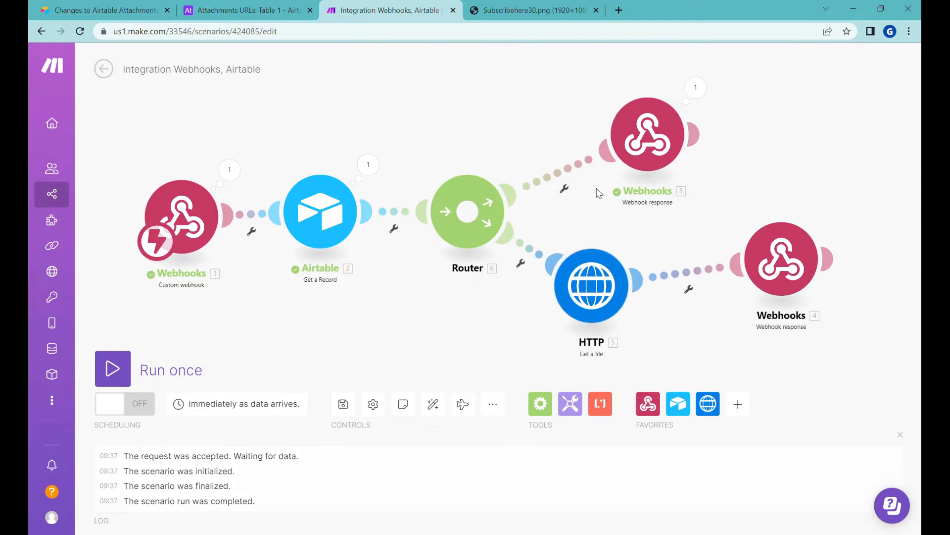
{"action": "right_click", "coordinate": [572, 172]}
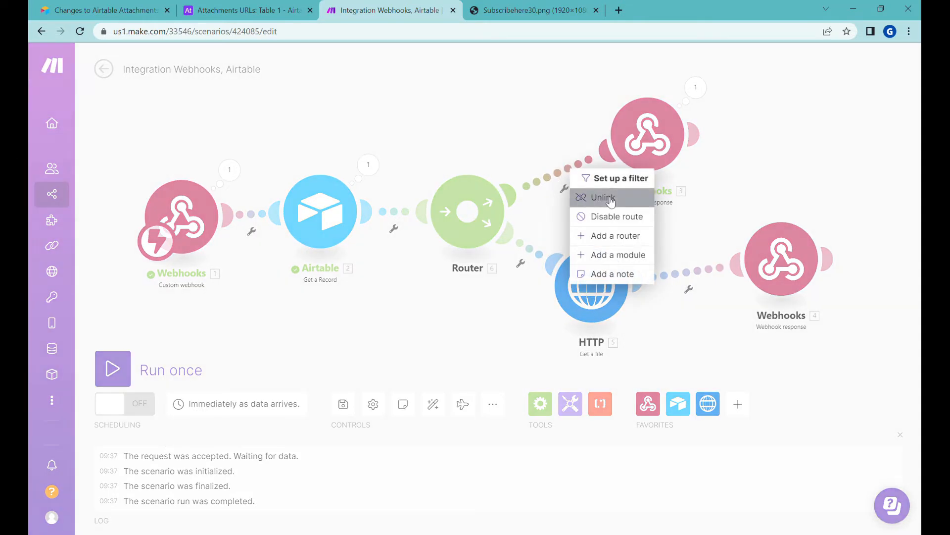
{"action": "left_click", "coordinate": [610, 198]}
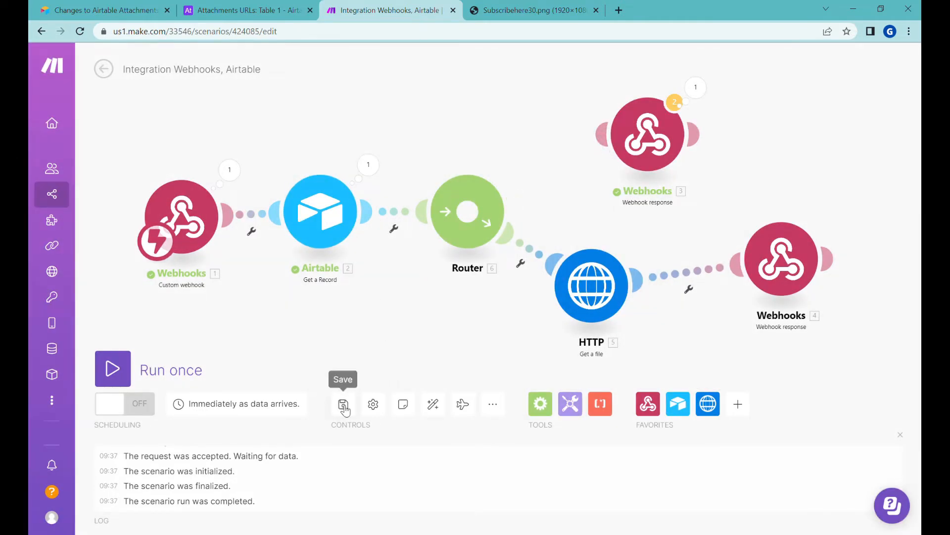
{"action": "left_click", "coordinate": [112, 368]}
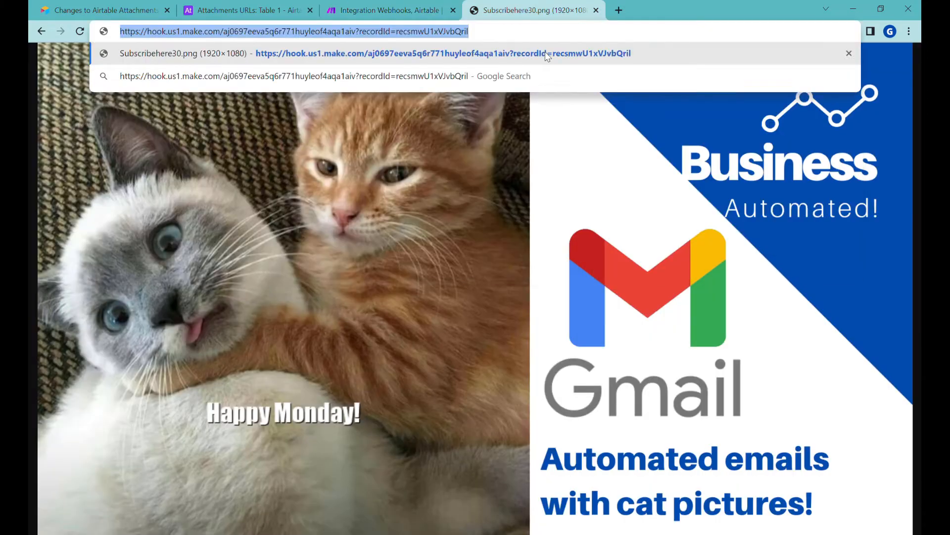
{"action": "key", "text": "Return"}
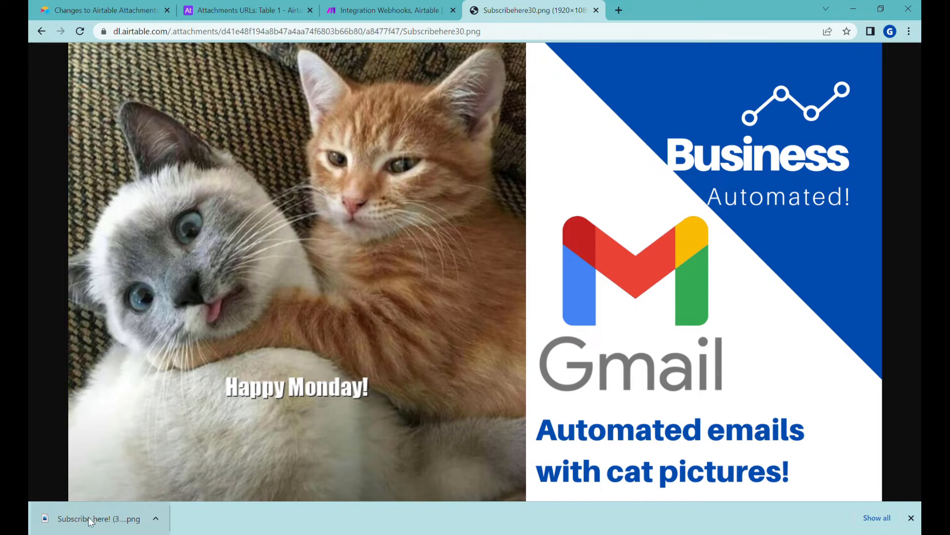
Call the pasted webhook URL in a new Chrome tab, then switch to the Attachments URLs base
{"action": "left_click", "coordinate": [619, 10]}
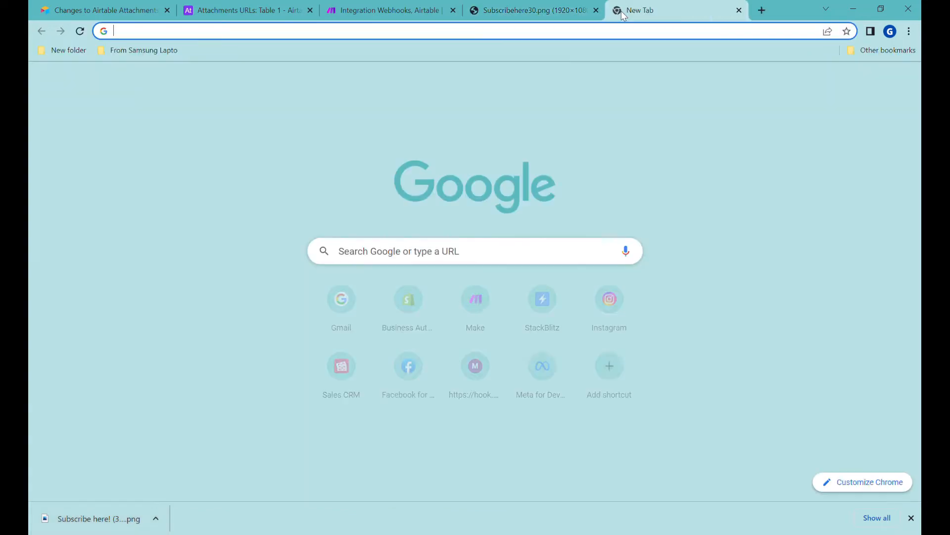
{"action": "key", "text": "Return"}
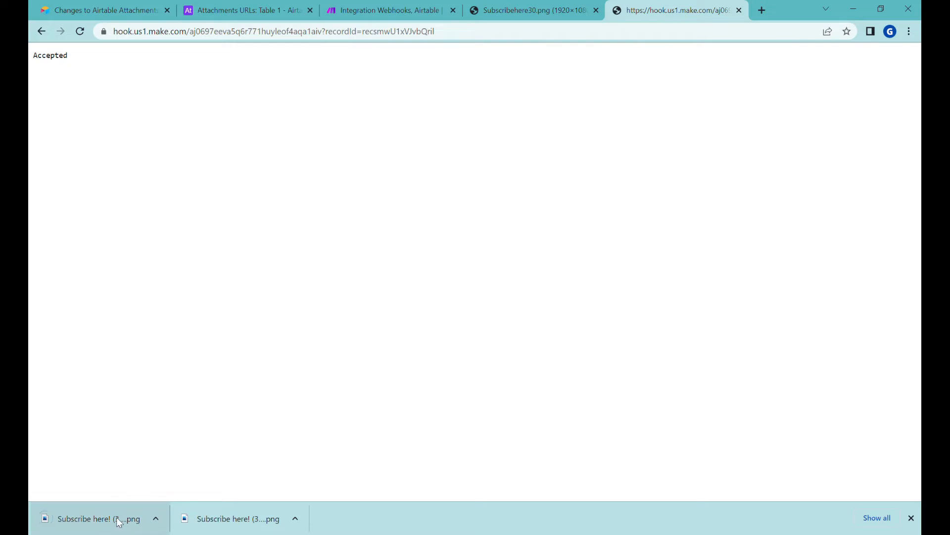
{"action": "key", "text": "ctrl+Tab"}
{"action": "key", "text": "ctrl+Tab"}
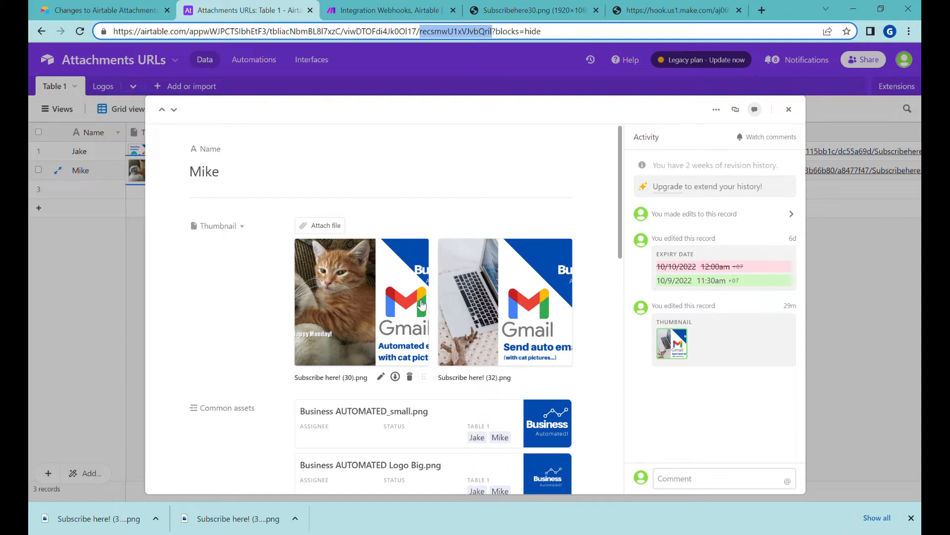
Close Mike's expanded record in Airtable and return to the Make scenario tab
{"action": "left_click", "coordinate": [789, 109]}
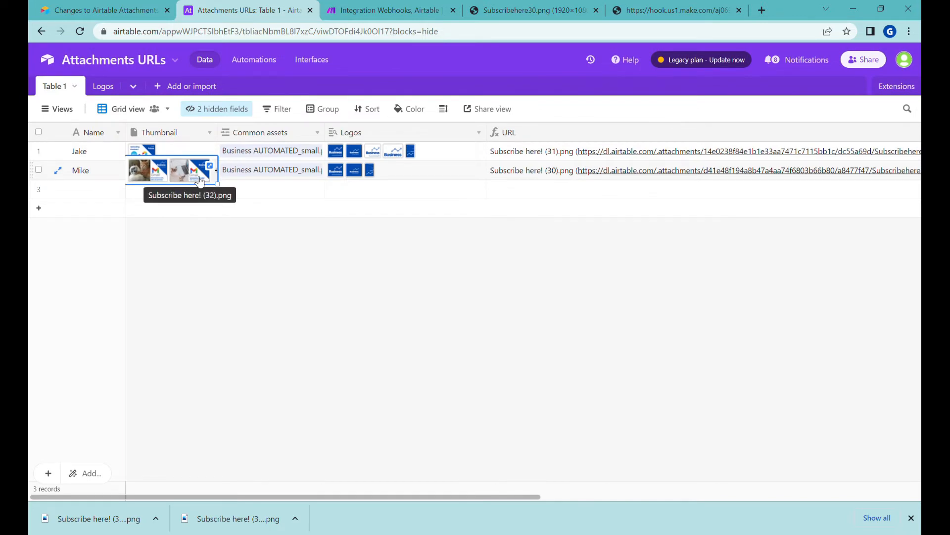
{"action": "left_click", "coordinate": [389, 10]}
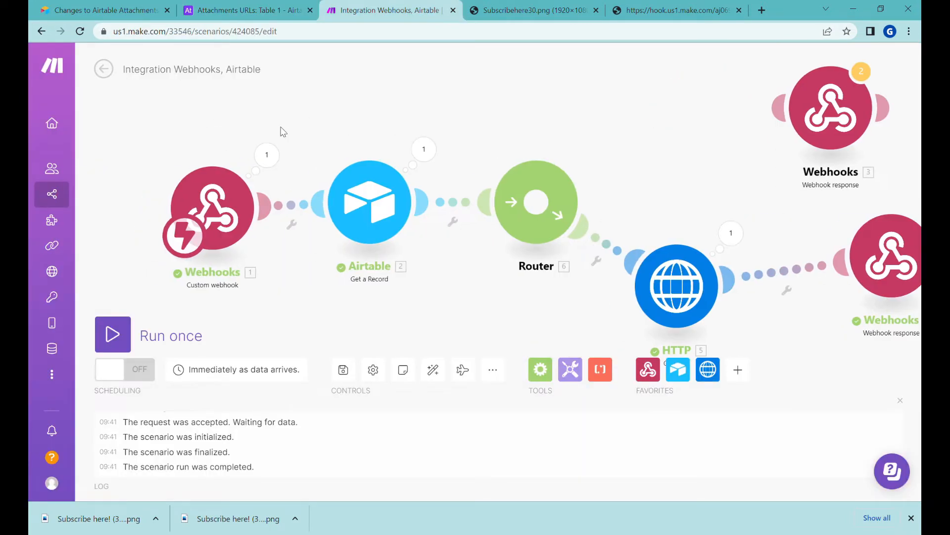
Start redetermining the custom webhook's data structure and paste its URL into a new tab
{"action": "right_click", "coordinate": [218, 203]}
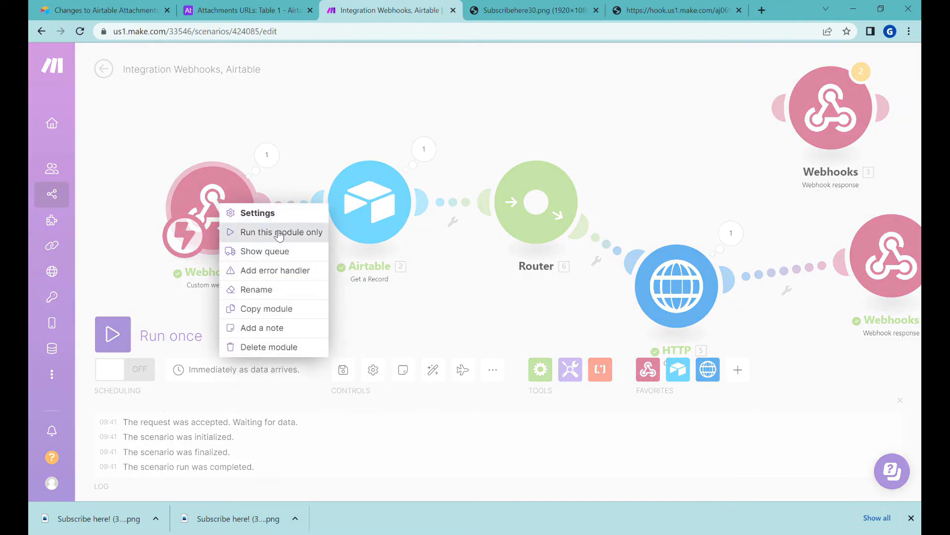
{"action": "left_click", "coordinate": [265, 214]}
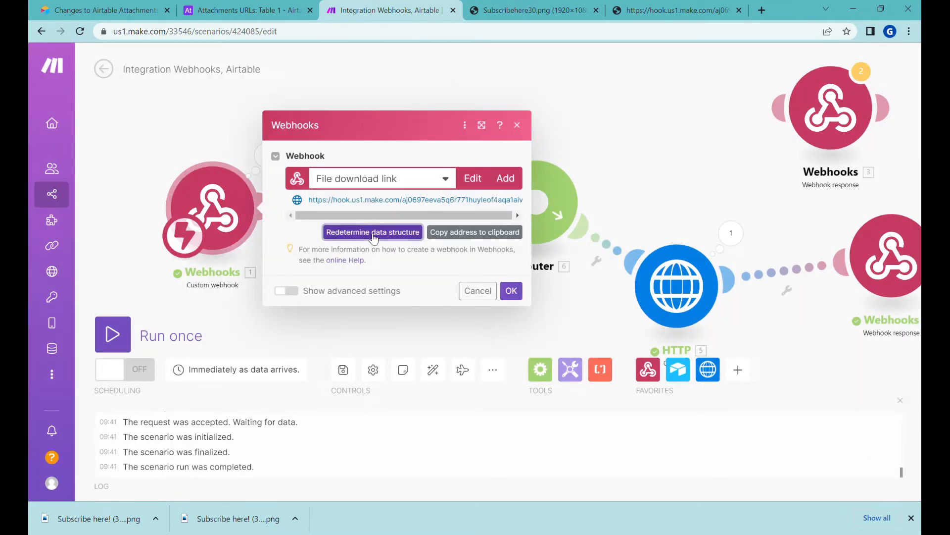
{"action": "left_click", "coordinate": [375, 240]}
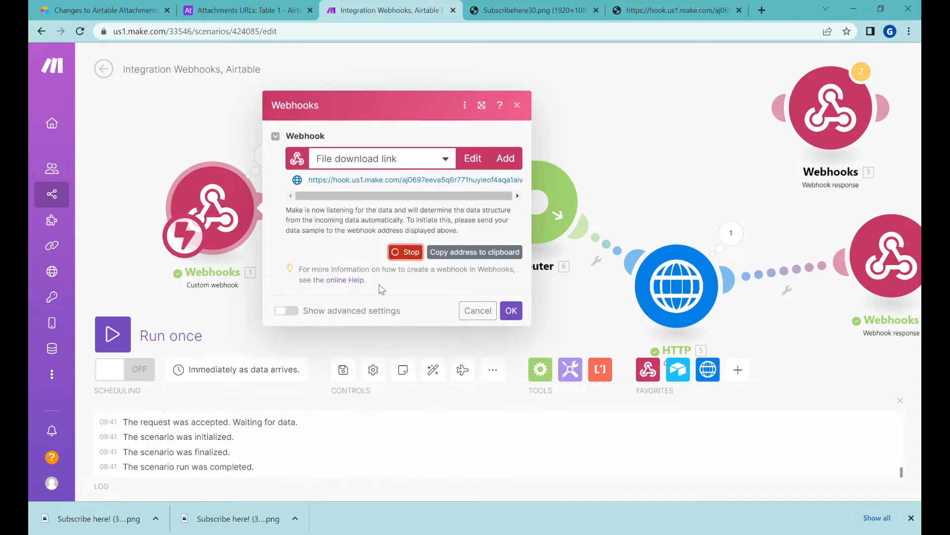
{"action": "left_click", "coordinate": [762, 10]}
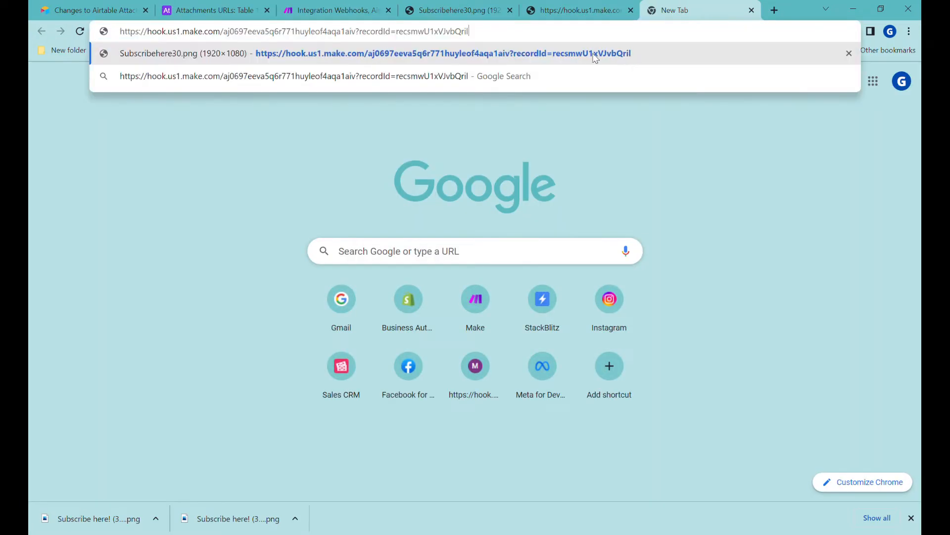
Load the webhook URL with &fileId=2 appended, then go back to Make
{"action": "type", "text": "&"}
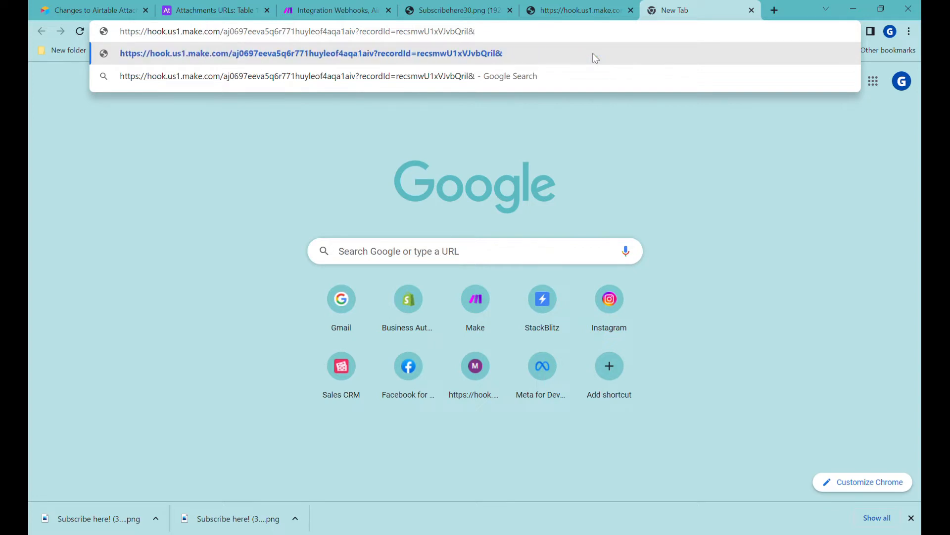
{"action": "type", "text": "fileI"}
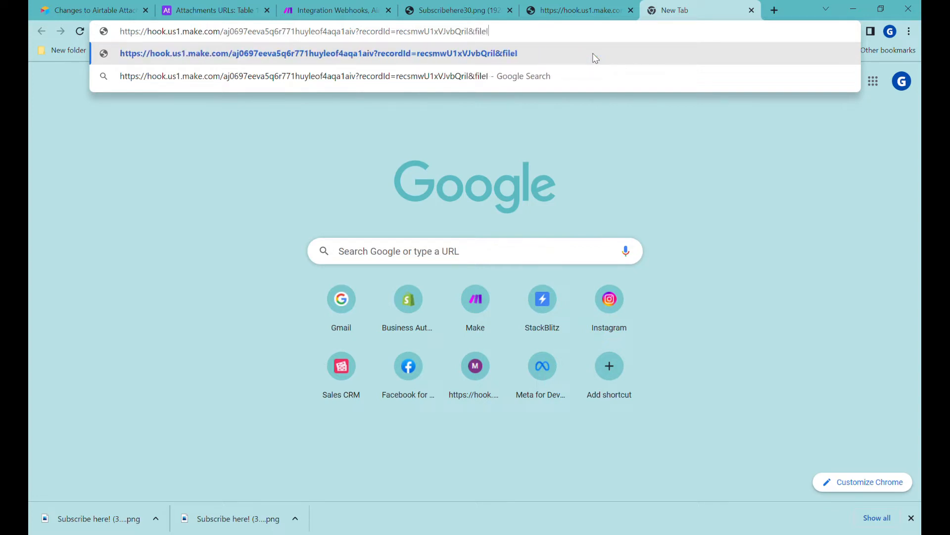
{"action": "type", "text": "d=2"}
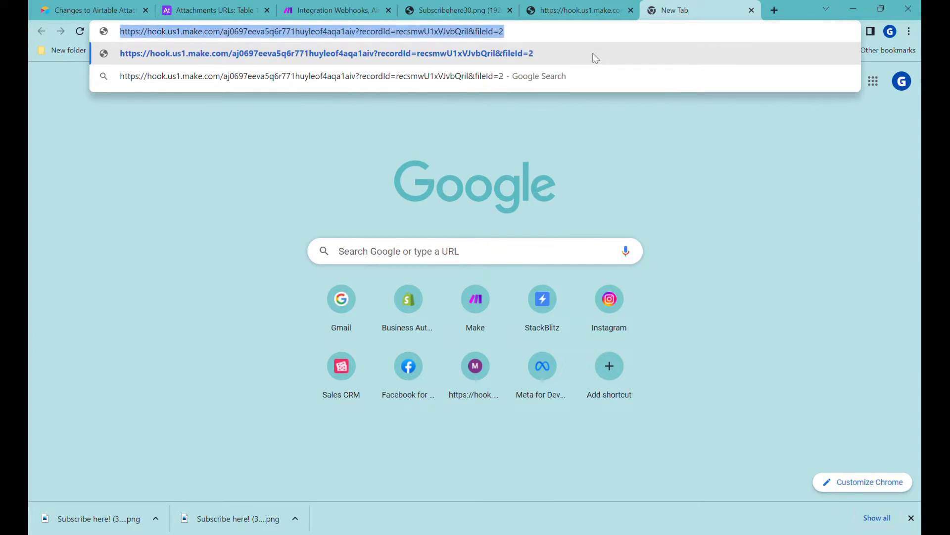
{"action": "key", "text": "Return"}
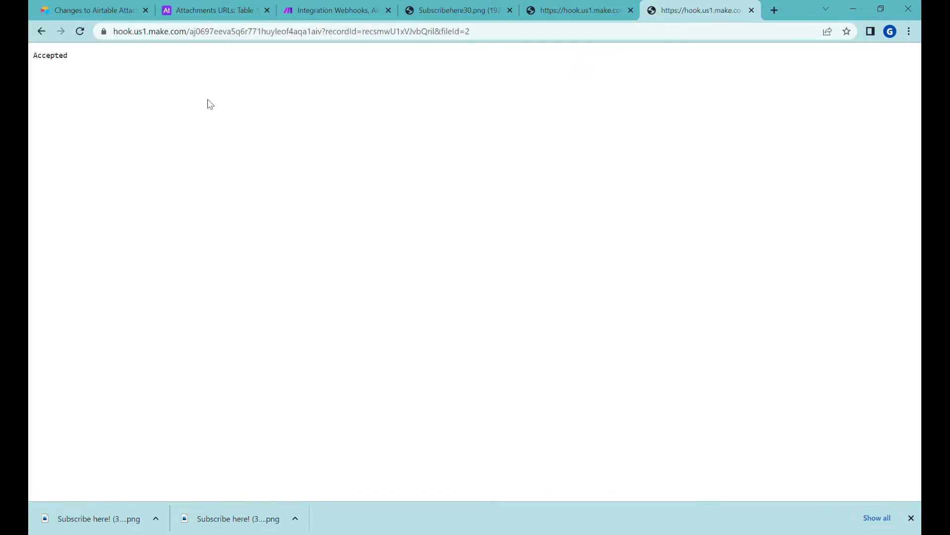
{"action": "left_click", "coordinate": [329, 10]}
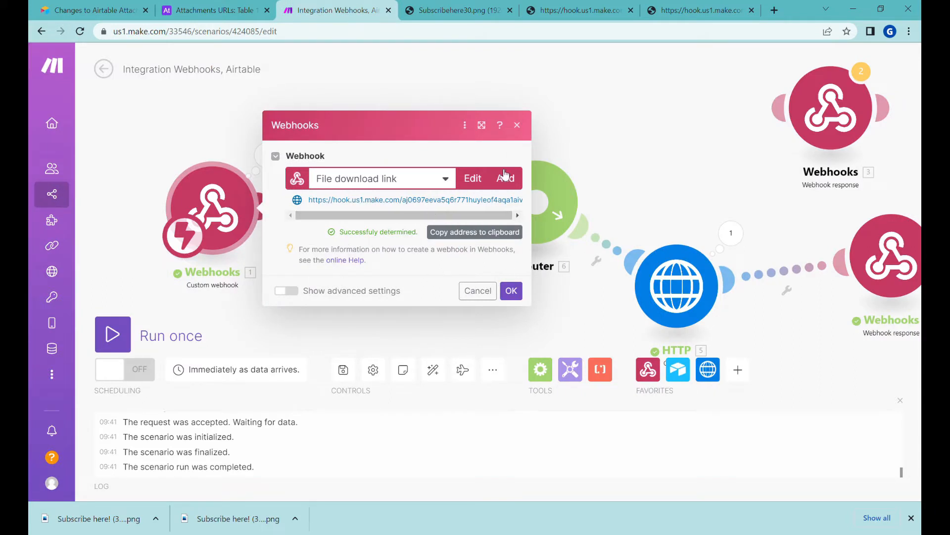
Confirm the webhook settings and inspect the Airtable module's Thumbnail array output
{"action": "left_click", "coordinate": [519, 298]}
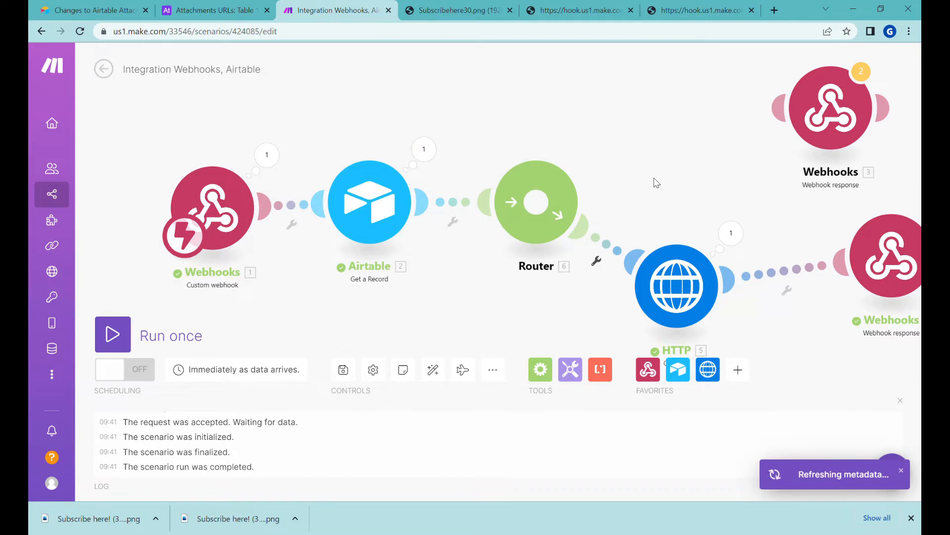
{"action": "left_click_drag", "start_coordinate": [657, 181], "coordinate": [515, 147]}
{"action": "left_click", "coordinate": [282, 113]}
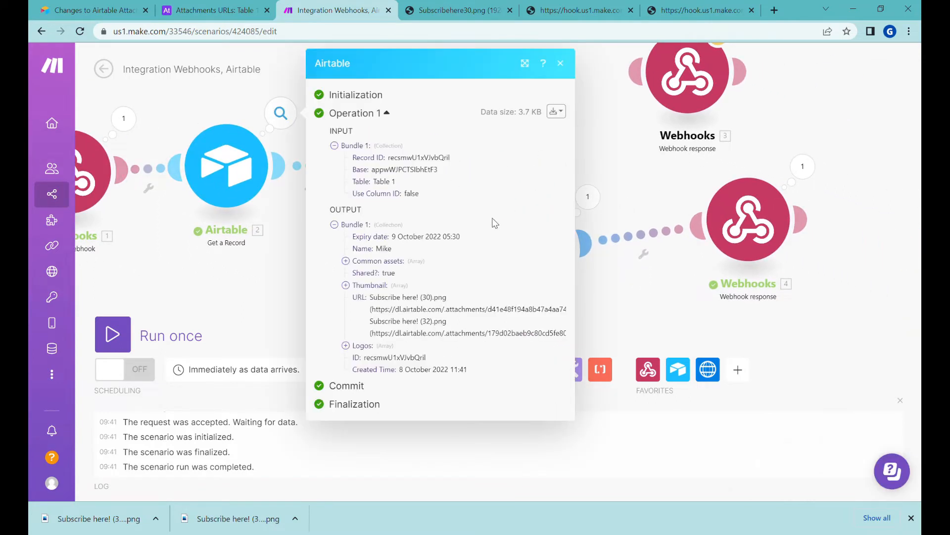
{"action": "left_click", "coordinate": [371, 285]}
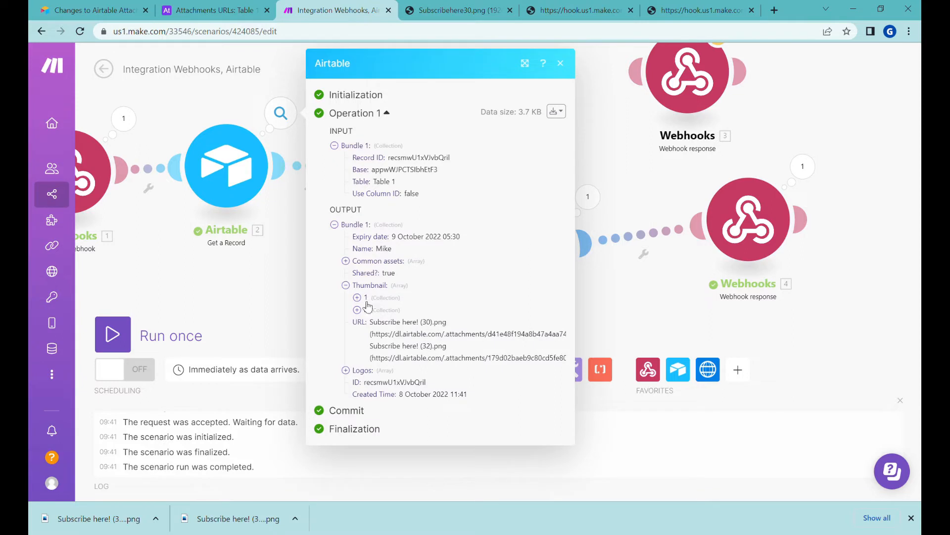
{"action": "left_click", "coordinate": [679, 180]}
Change the HTTP module's URL to Thumbnail[fileId]: URL
{"action": "left_click", "coordinate": [531, 259]}
{"action": "left_click", "coordinate": [783, 265]}
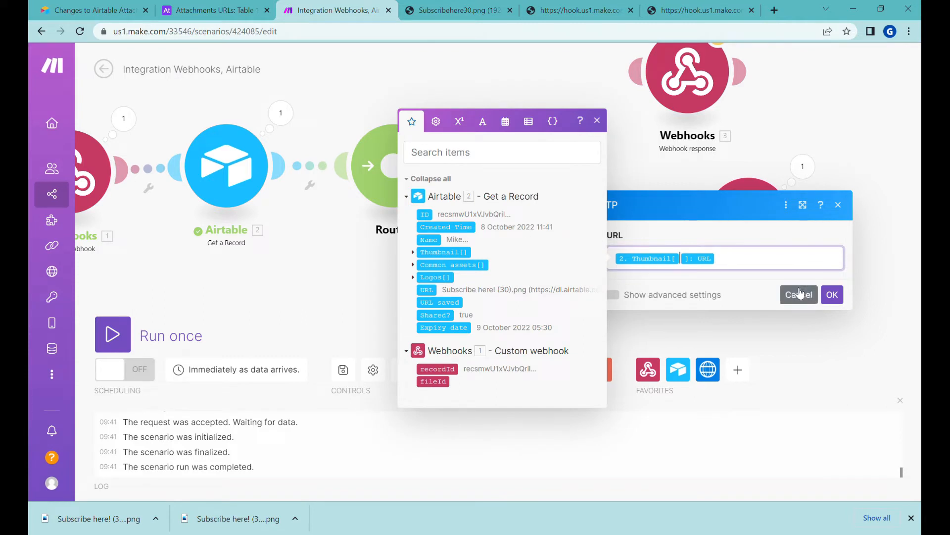
{"action": "left_click", "coordinate": [682, 260]}
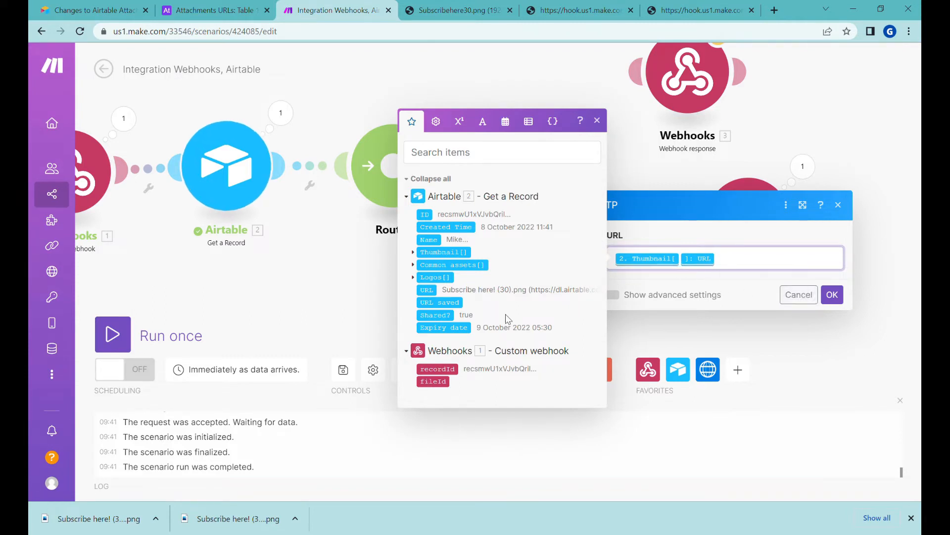
{"action": "left_click", "coordinate": [445, 389]}
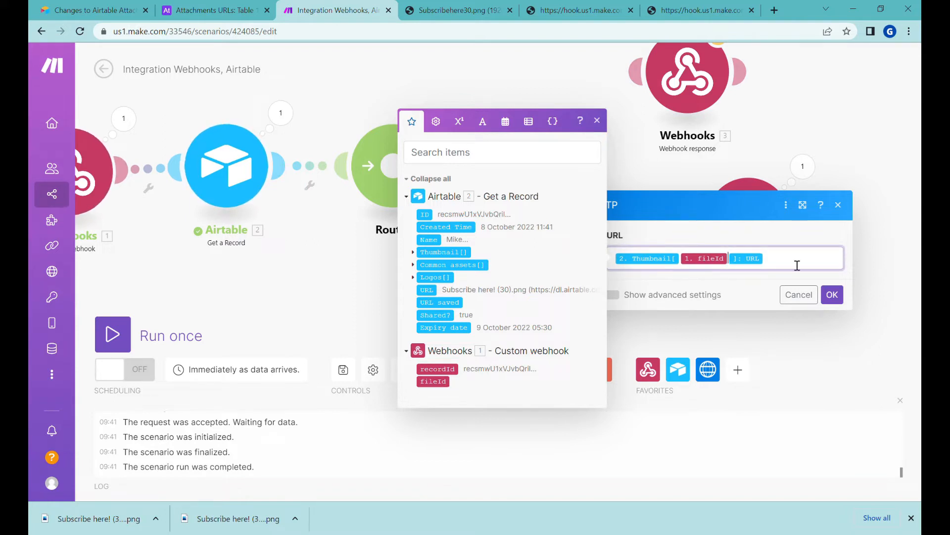
{"action": "left_click", "coordinate": [833, 295]}
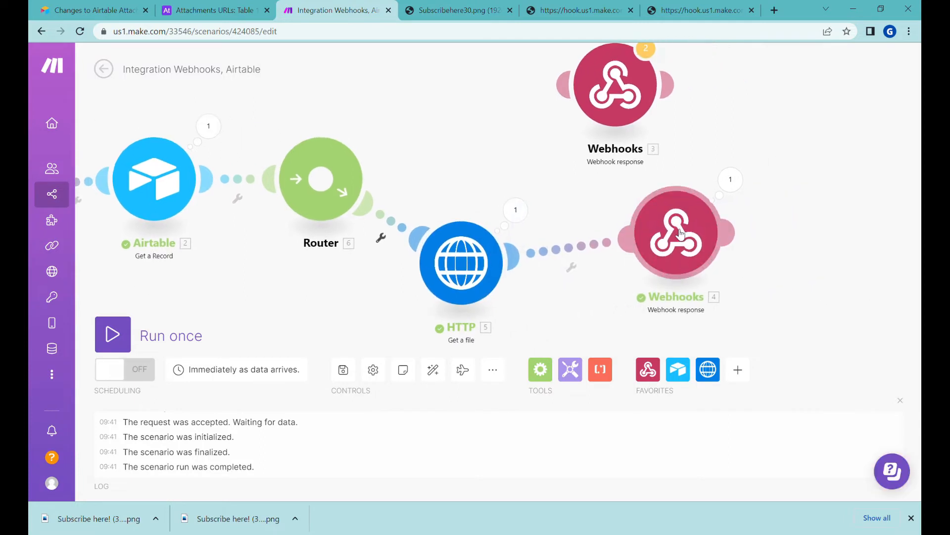
Index the response's Content-Type MIME type and Content-Disposition file name by fileId
{"action": "left_click", "coordinate": [681, 234]}
{"action": "left_click", "coordinate": [566, 334]}
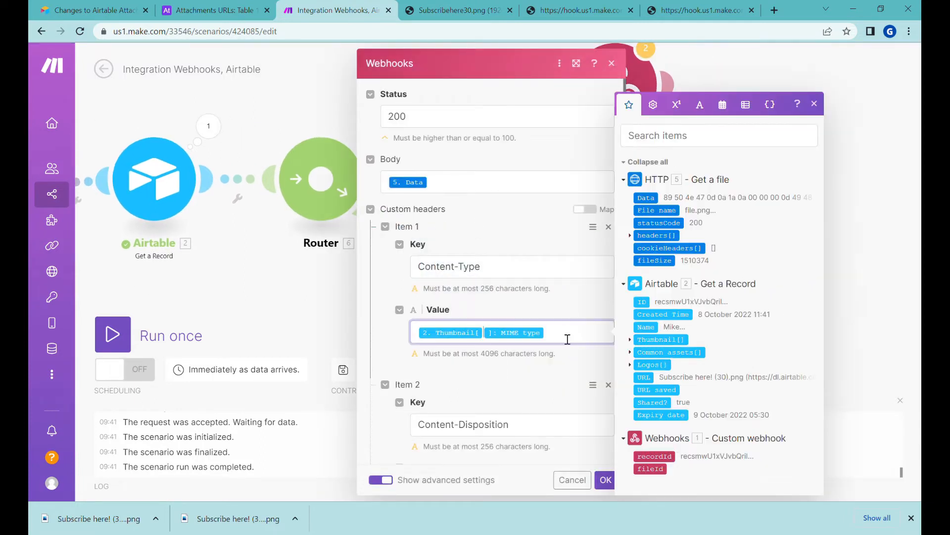
{"action": "left_click", "coordinate": [657, 474]}
{"action": "scroll", "coordinate": [584, 383], "scroll_direction": "down", "scroll_amount": 2}
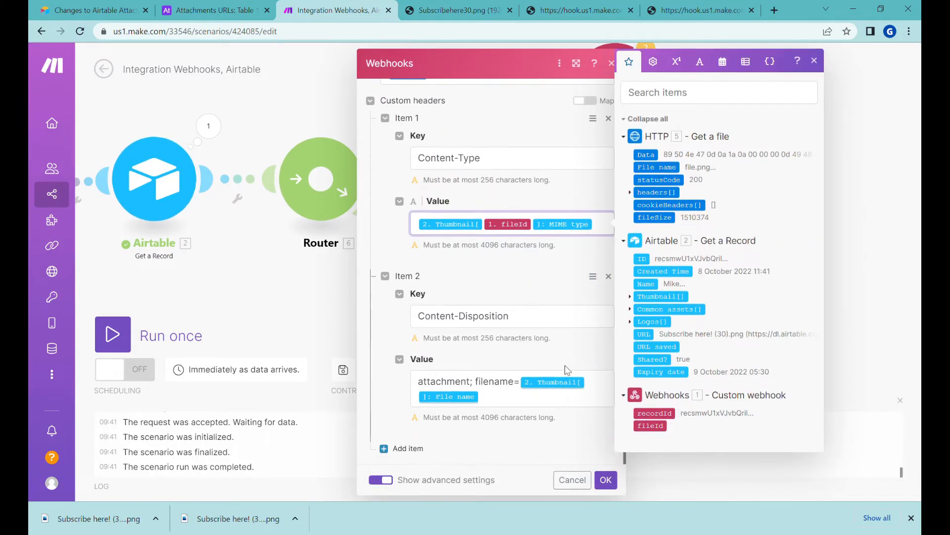
{"action": "left_click", "coordinate": [556, 406]}
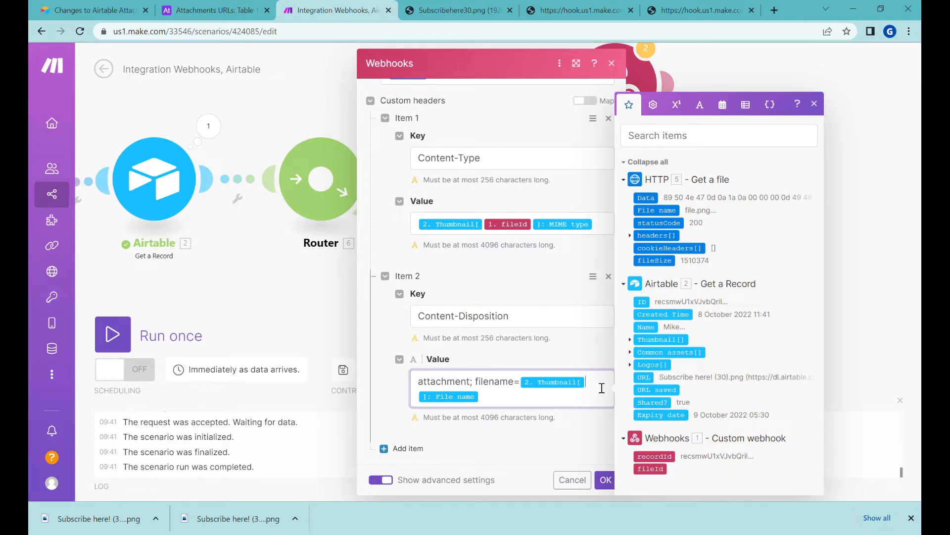
{"action": "left_click", "coordinate": [666, 479]}
{"action": "left_click", "coordinate": [605, 479]}
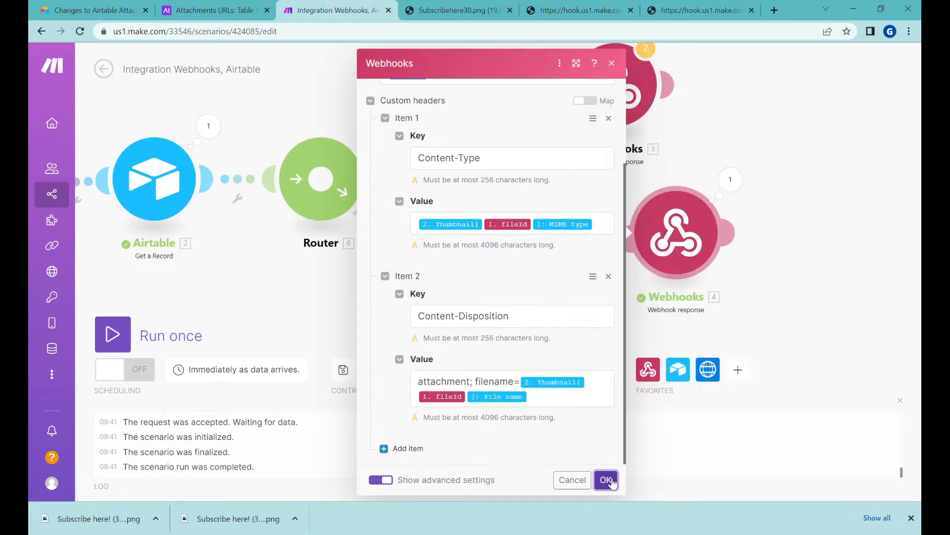
Save the scenario, run it once, and select the URL on the webhook test page
{"action": "left_click", "coordinate": [343, 370]}
{"action": "left_click", "coordinate": [112, 334]}
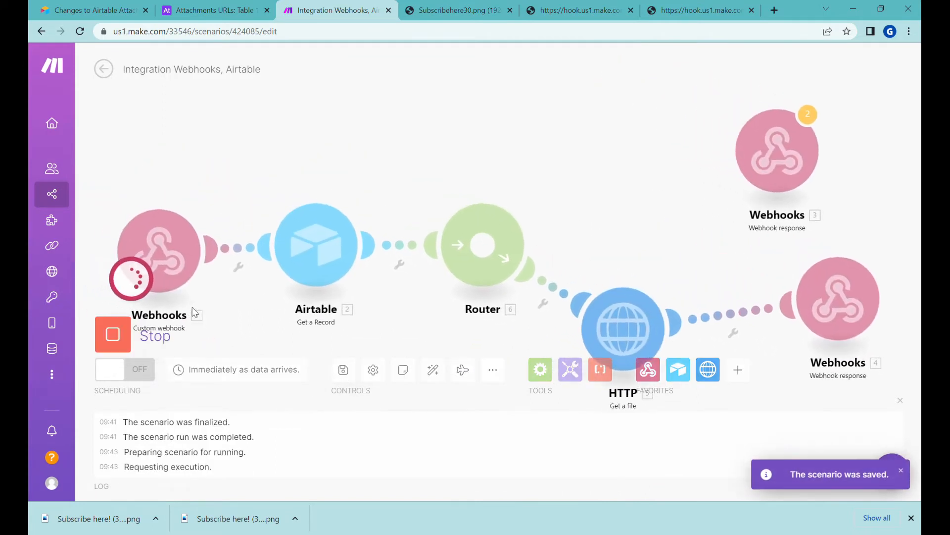
{"action": "left_click", "coordinate": [699, 10]}
{"action": "left_click", "coordinate": [521, 33]}
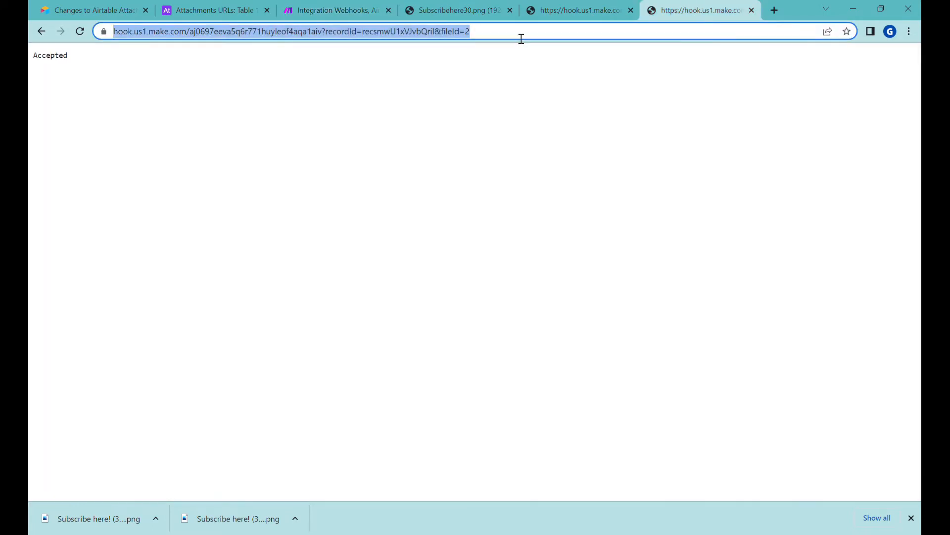
Resend the fileId=2 webhook request and open the downloaded Subscribe here PNG
{"action": "key", "text": "Return"}
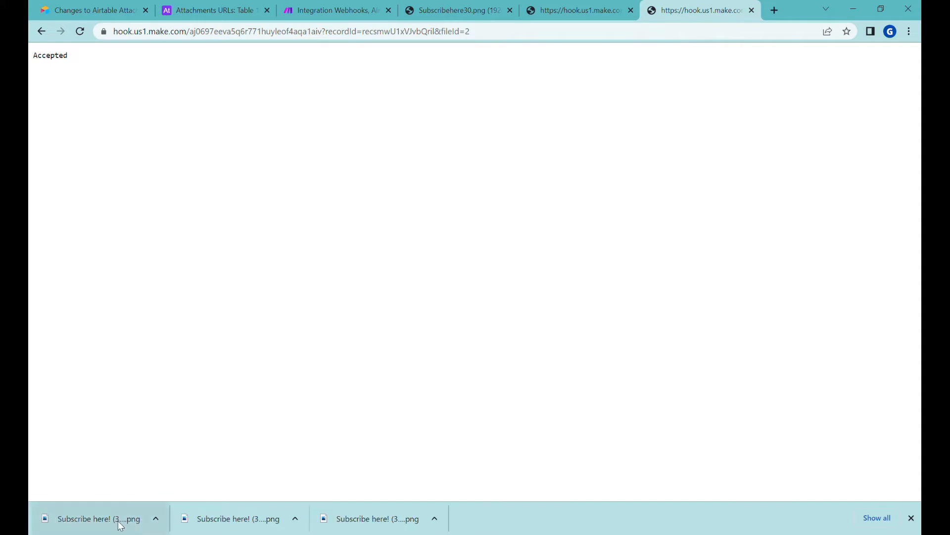
{"action": "left_click", "coordinate": [109, 524]}
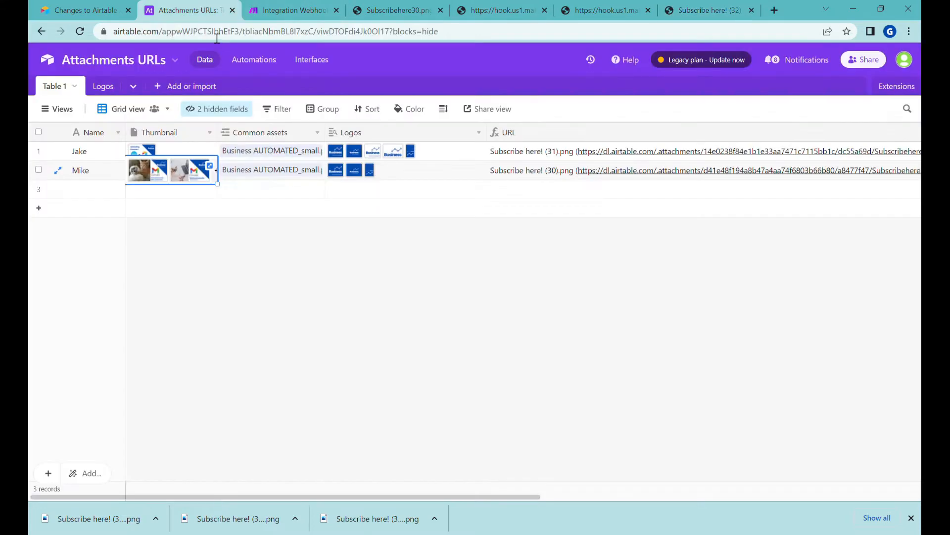
{"action": "left_click", "coordinate": [184, 10]}
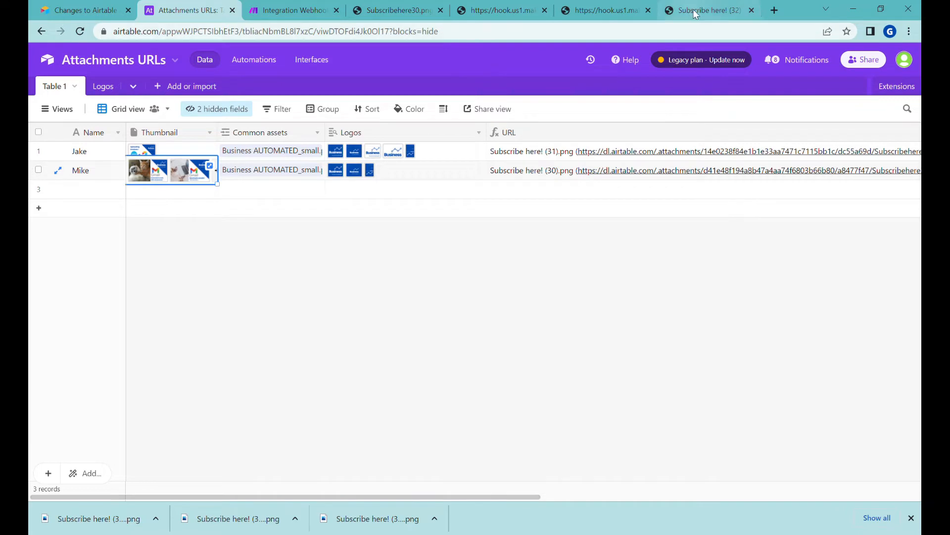
Resend with fileId=1, open the new PNG, and select Mike's Logos cell in Airtable
{"action": "left_click", "coordinate": [590, 11]}
{"action": "left_click", "coordinate": [504, 31]}
{"action": "key", "text": "ctrl+c"}
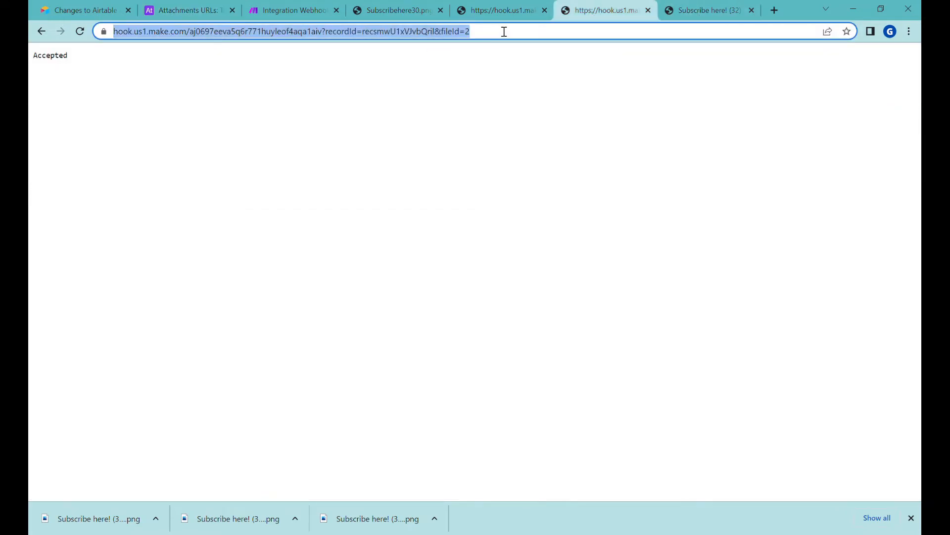
{"action": "left_click", "coordinate": [504, 31]}
{"action": "key", "text": "BackSpace"}
{"action": "type", "text": "1"}
{"action": "key", "text": "Return"}
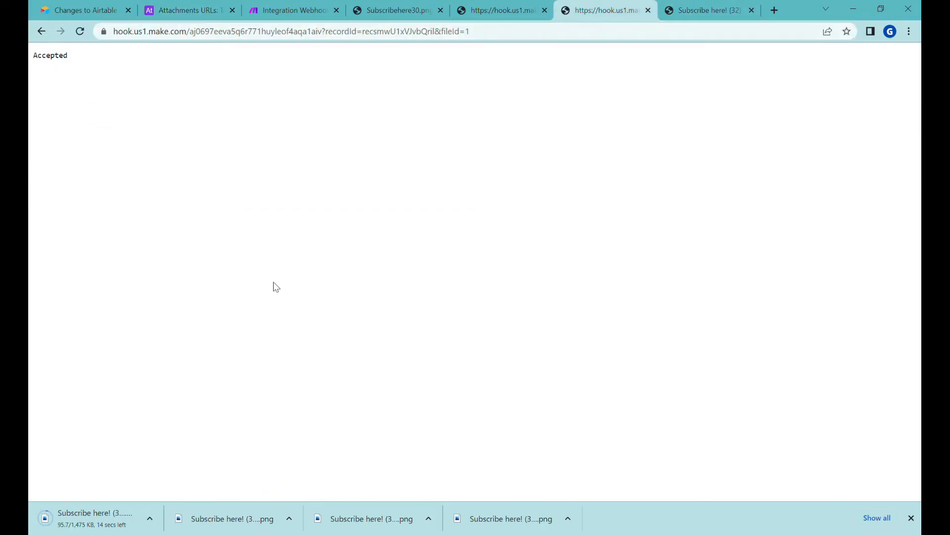
{"action": "left_click", "coordinate": [97, 525]}
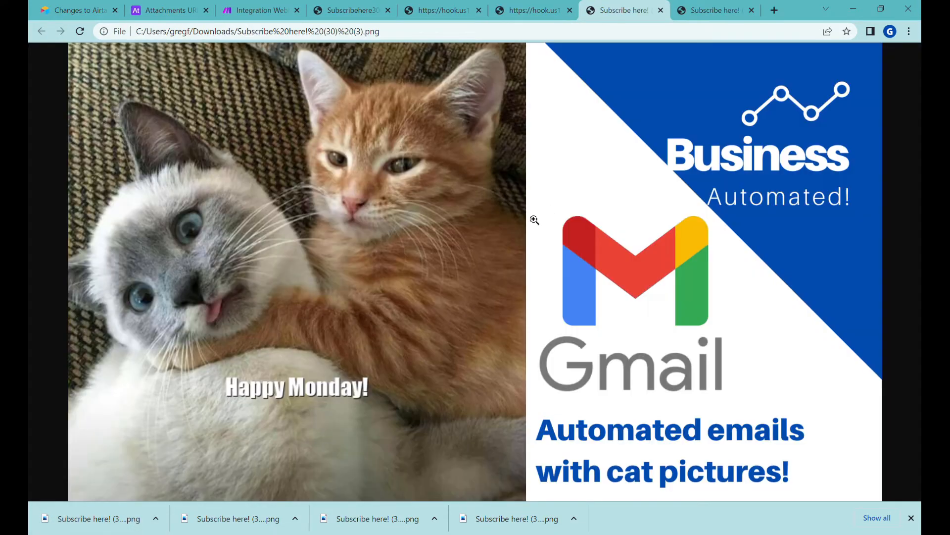
{"action": "left_click", "coordinate": [164, 10]}
{"action": "left_click", "coordinate": [375, 172]}
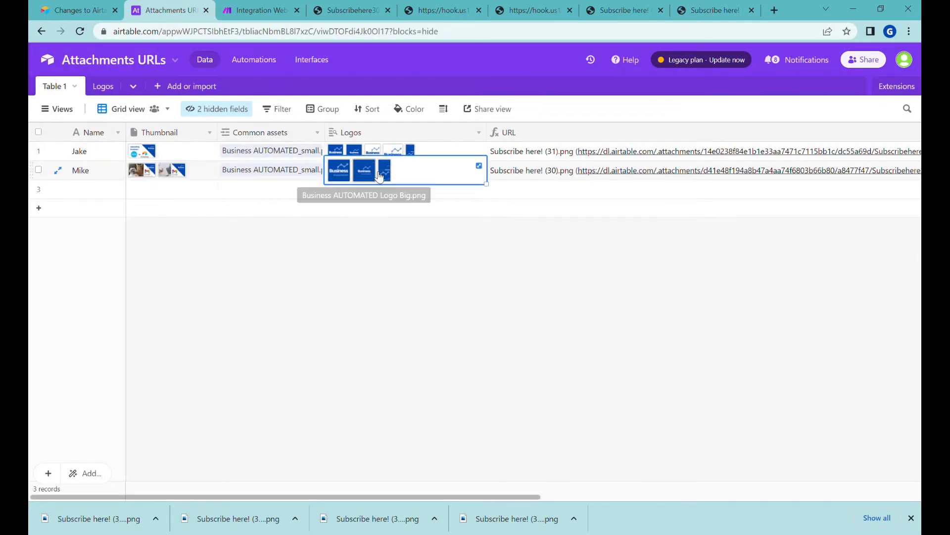
Review Mike's Thumbnail and Logos attachments and the five files in the Logos table
{"action": "left_click", "coordinate": [199, 178]}
{"action": "left_click", "coordinate": [397, 173]}
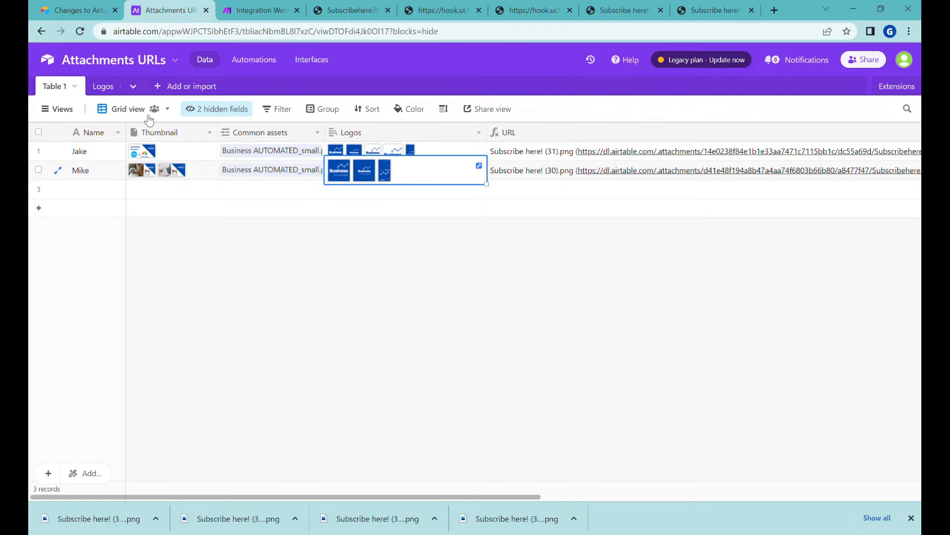
{"action": "left_click", "coordinate": [111, 92]}
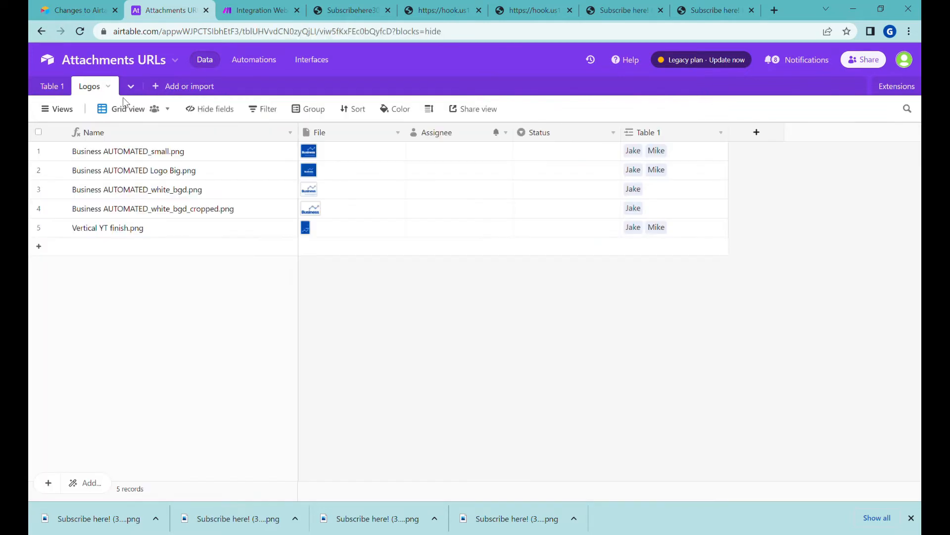
{"action": "left_click_drag", "start_coordinate": [337, 150], "coordinate": [346, 234]}
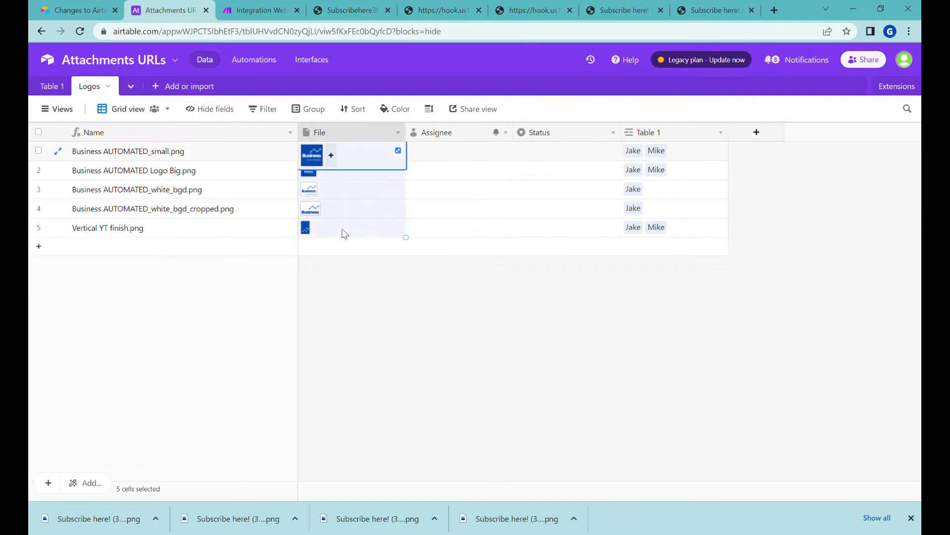
{"action": "left_click", "coordinate": [52, 87]}
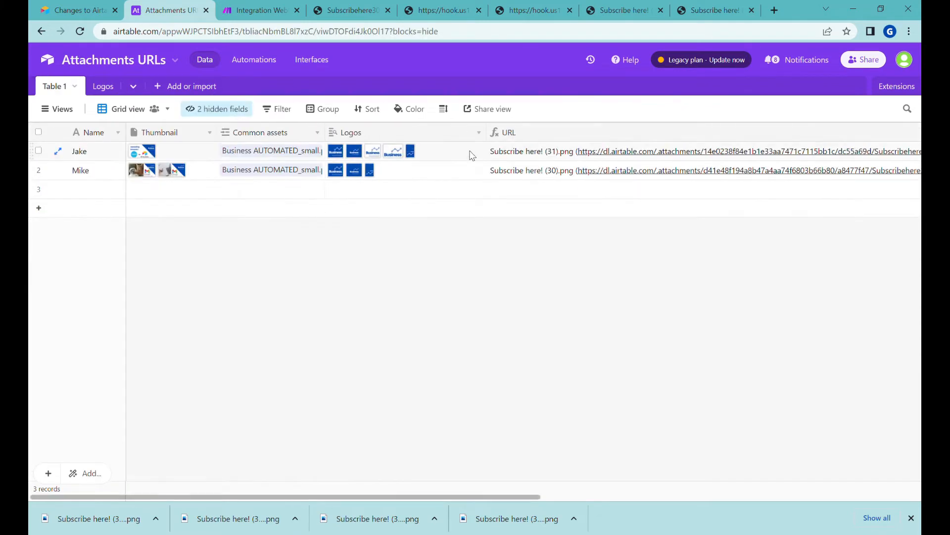
Link the Business AUTOMATED_white_bgd.png logo record to Mike and check the linked assets
{"action": "left_click", "coordinate": [260, 174]}
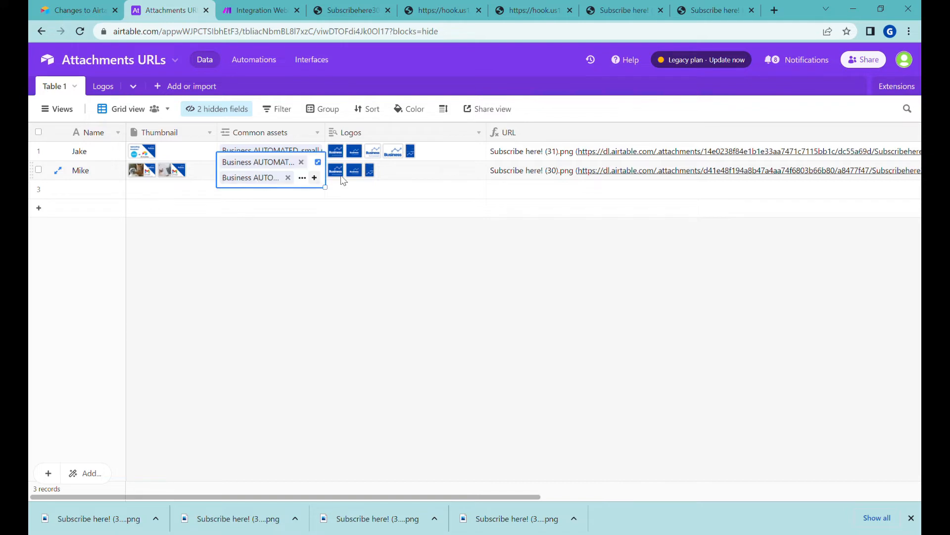
{"action": "left_click", "coordinate": [375, 181]}
{"action": "left_click", "coordinate": [315, 179]}
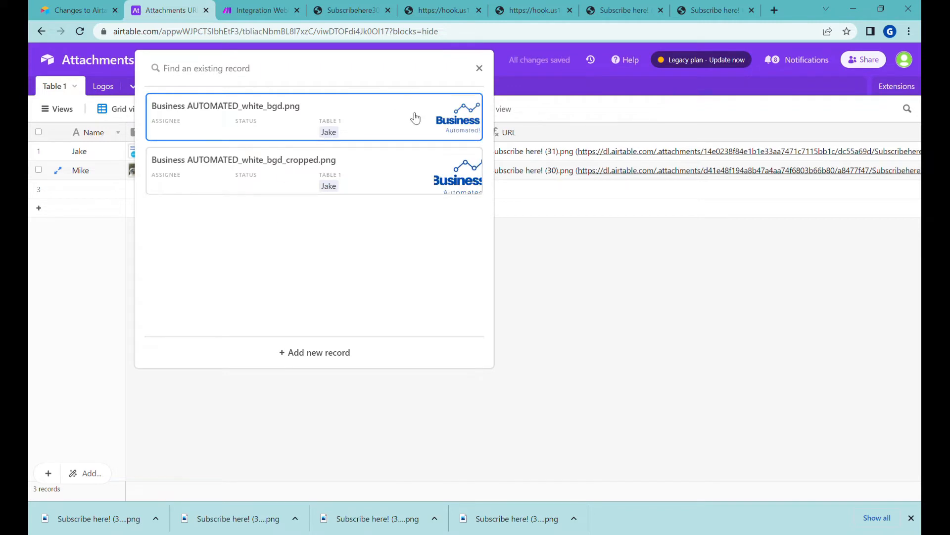
{"action": "left_click", "coordinate": [382, 123]}
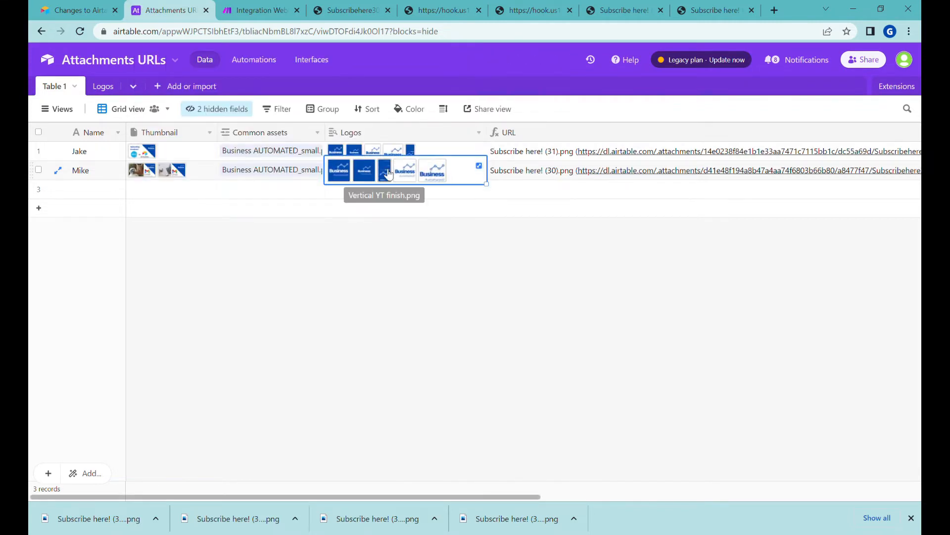
{"action": "left_click", "coordinate": [294, 173]}
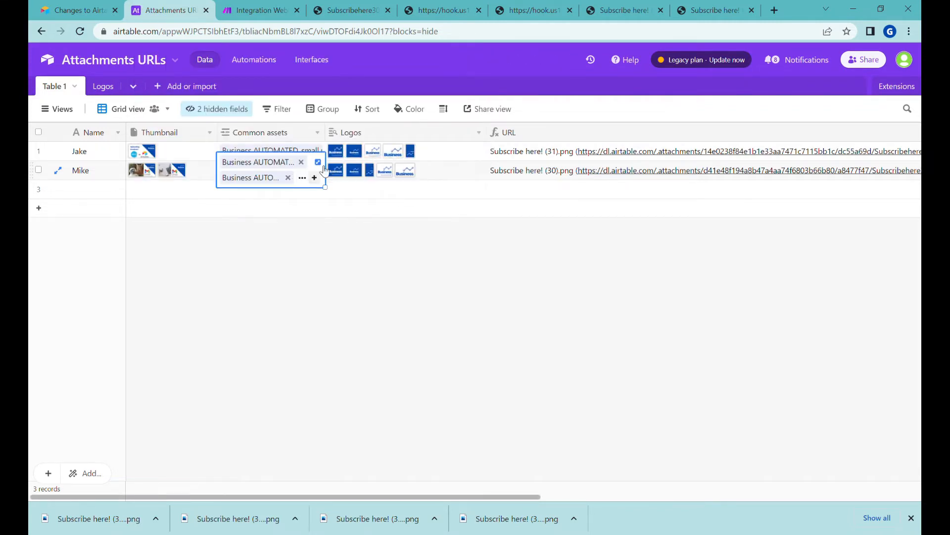
{"action": "left_click", "coordinate": [353, 148]}
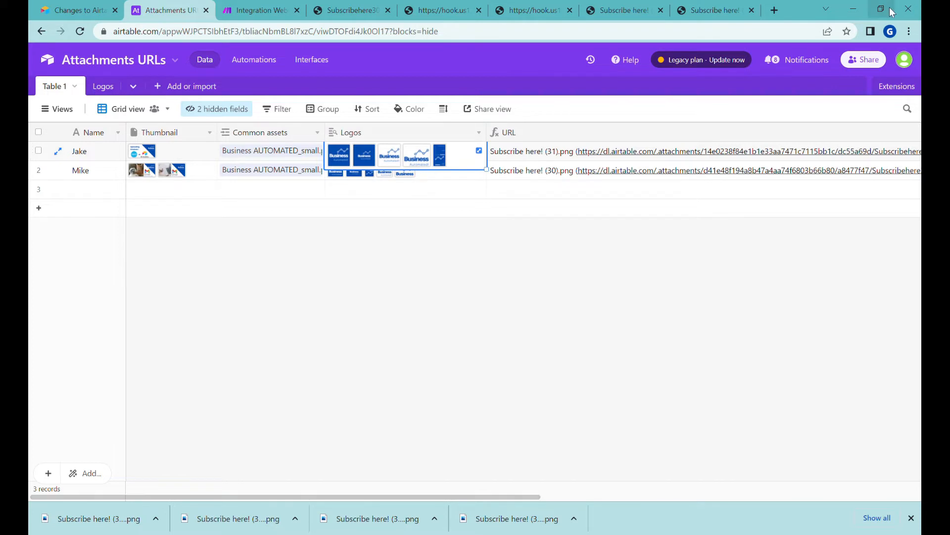
Close the extra tabs and enter the webhook URL with &fileType=thu in a new tab
{"action": "left_click", "coordinate": [570, 10]}
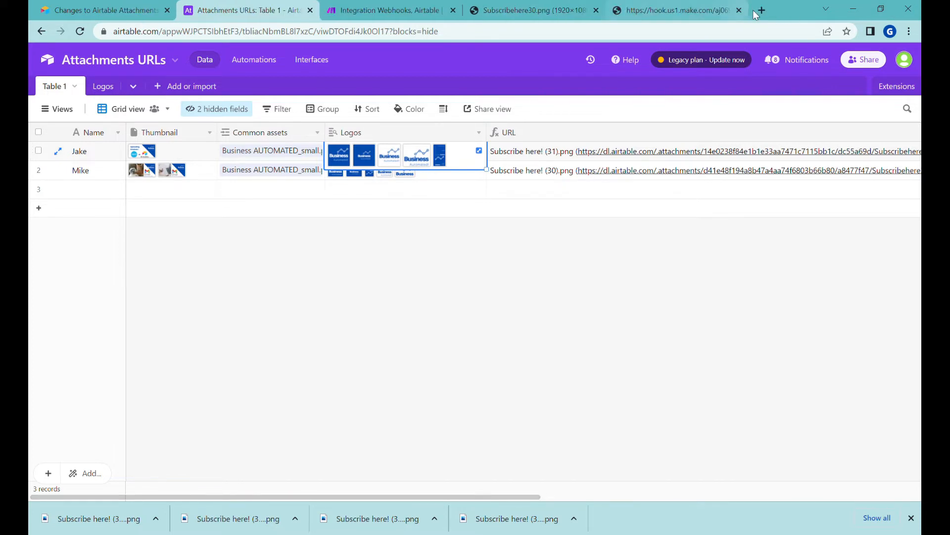
{"action": "left_click", "coordinate": [739, 10]}
{"action": "left_click", "coordinate": [620, 10]}
{"action": "key", "text": "ctrl+v"}
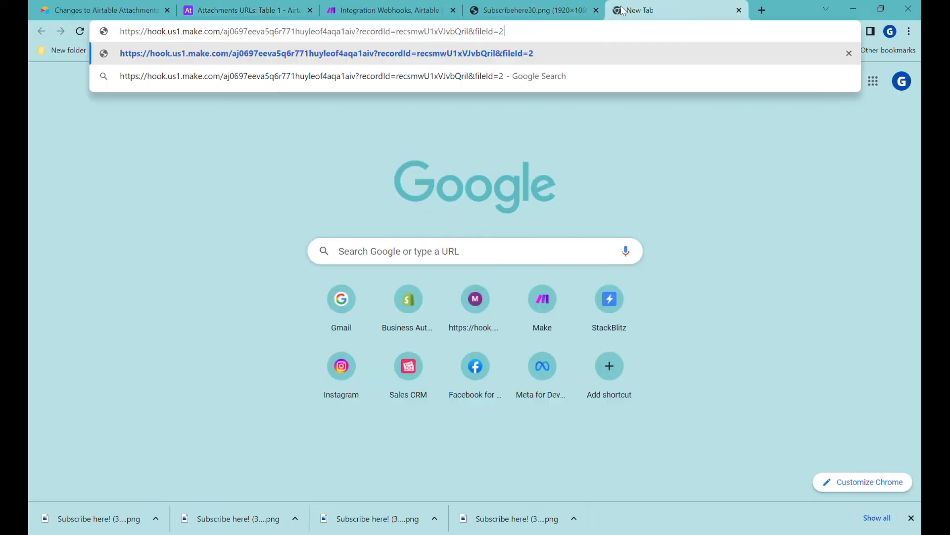
{"action": "type", "text": "&"}
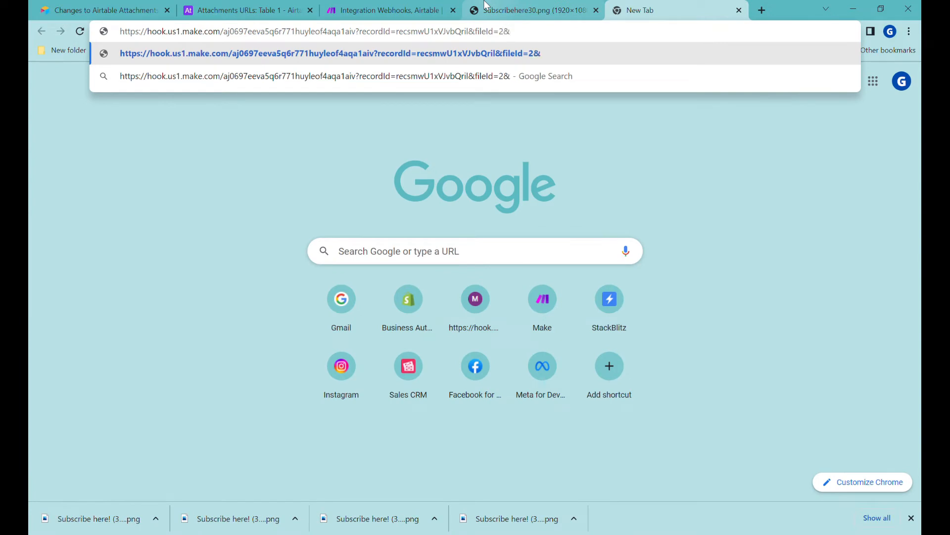
{"action": "type", "text": "fileType="}
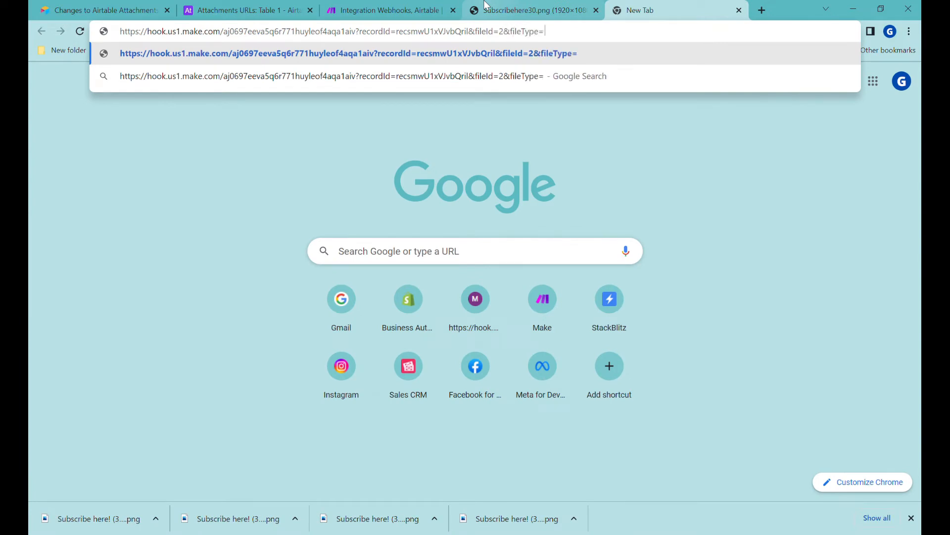
{"action": "type", "text": "thum"}
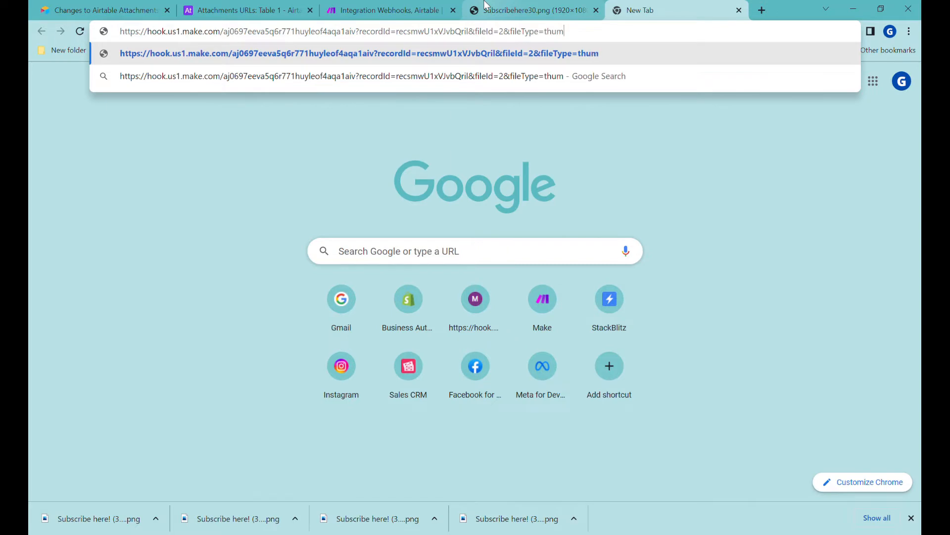
Make the webhook relearn its data structure by resending the test URL with fileType
{"action": "left_click", "coordinate": [391, 10]}
{"action": "right_click", "coordinate": [148, 232]}
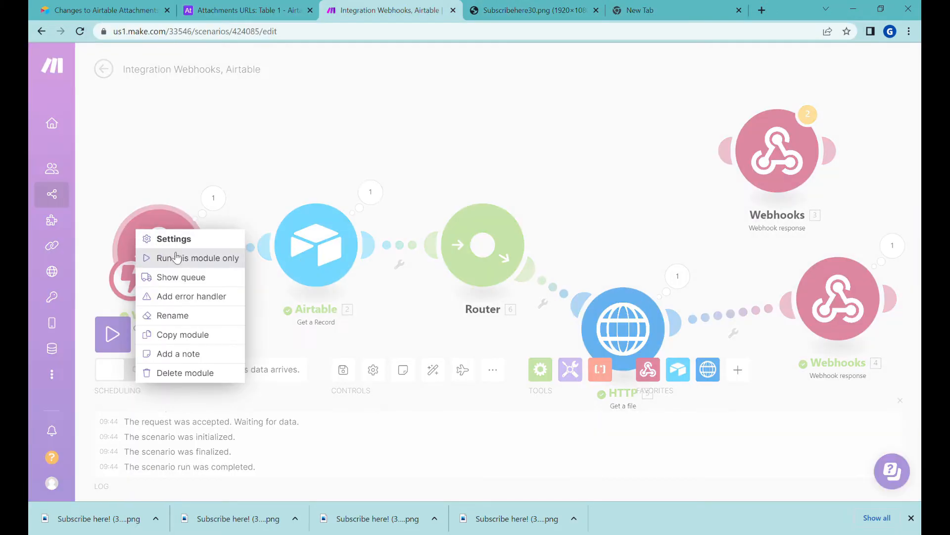
{"action": "left_click", "coordinate": [192, 246]}
{"action": "left_click", "coordinate": [346, 276]}
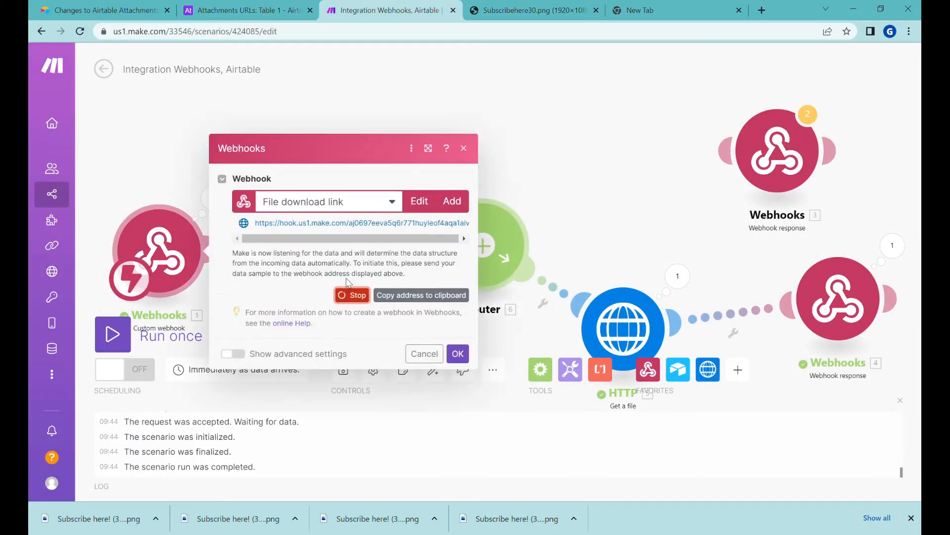
{"action": "left_click", "coordinate": [640, 10]}
{"action": "key", "text": "Return"}
Connect the Router to the Webhooks 3 response and move the HTTP module lower
{"action": "left_click", "coordinate": [252, 10]}
{"action": "left_click", "coordinate": [391, 10]}
{"action": "left_click", "coordinate": [458, 333]}
{"action": "left_click_drag", "start_coordinate": [626, 186], "coordinate": [561, 129]}
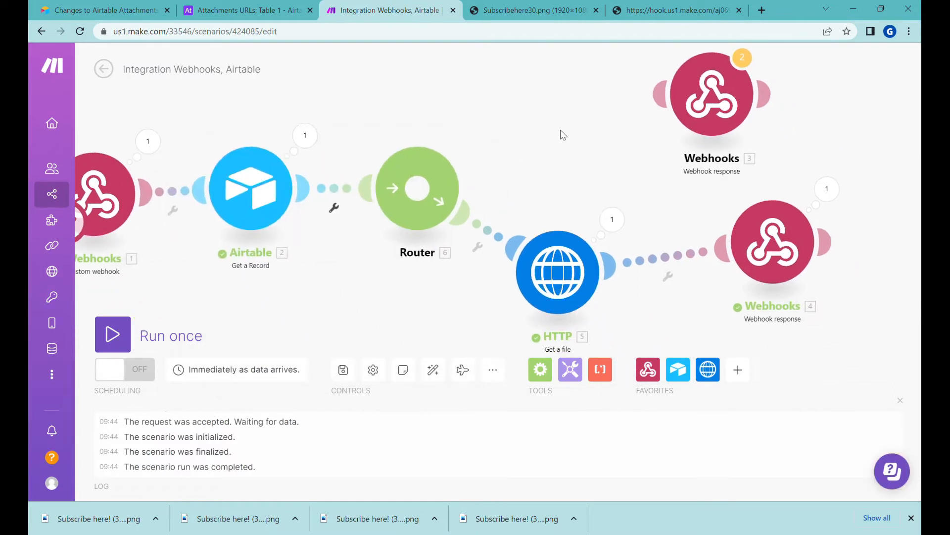
{"action": "left_click", "coordinate": [583, 240]}
{"action": "left_click_drag", "start_coordinate": [567, 273], "coordinate": [602, 254]}
{"action": "left_click_drag", "start_coordinate": [666, 99], "coordinate": [441, 182]}
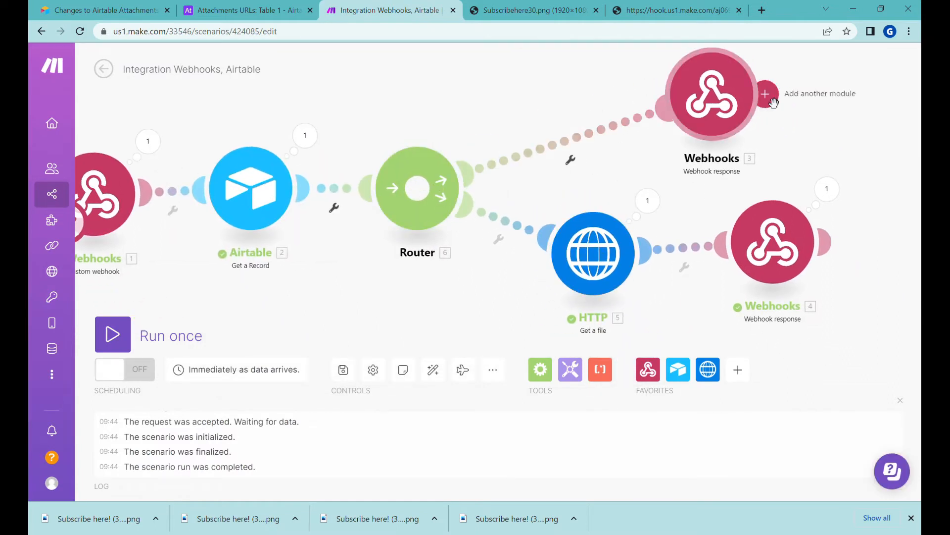
{"action": "left_click_drag", "start_coordinate": [423, 94], "coordinate": [406, 97]}
Add a 'Thumb' filter on the Webhooks 3 route passing fileType equal to thumb
{"action": "left_click", "coordinate": [556, 207]}
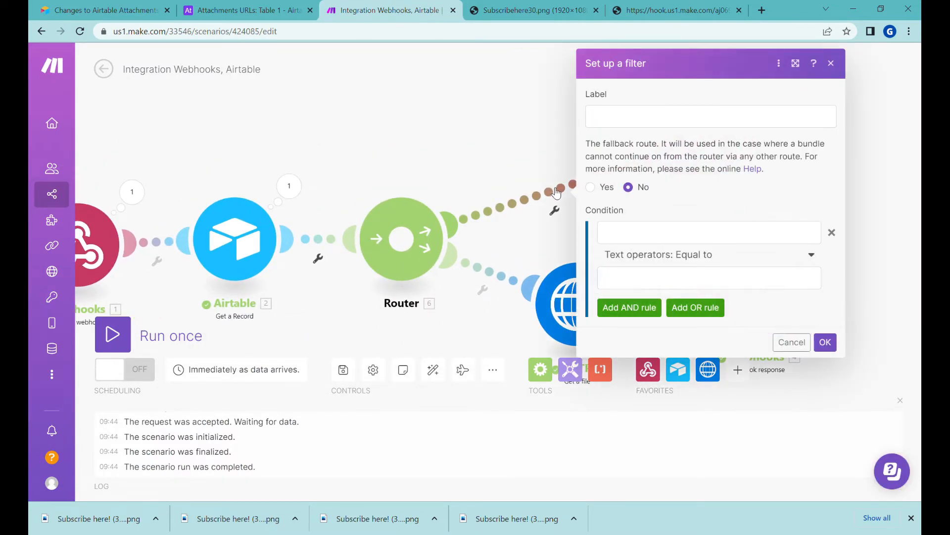
{"action": "left_click", "coordinate": [638, 122]}
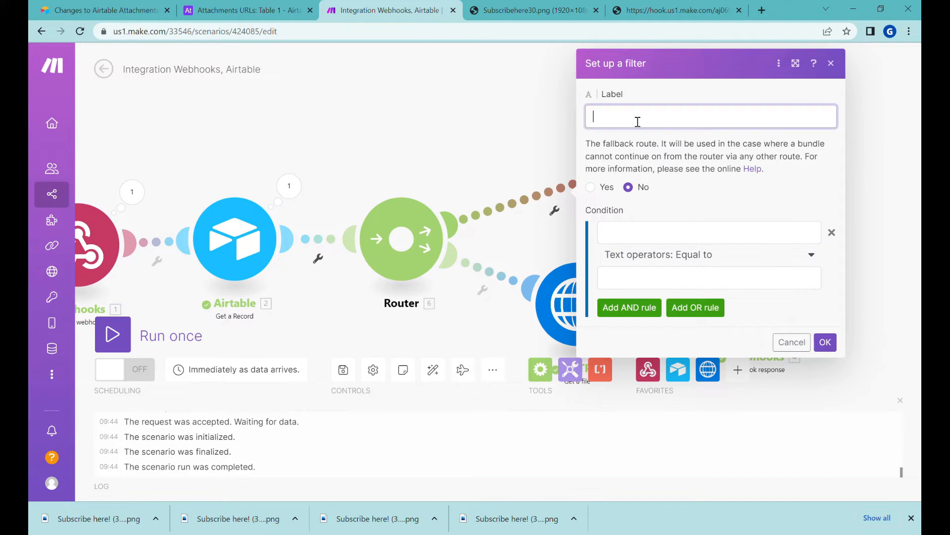
{"action": "left_click", "coordinate": [713, 232]}
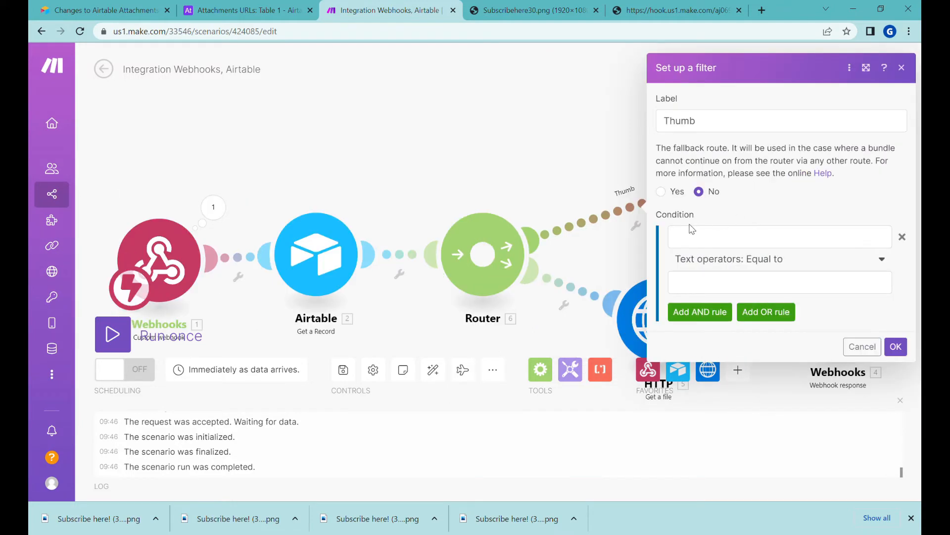
{"action": "left_click", "coordinate": [509, 366]}
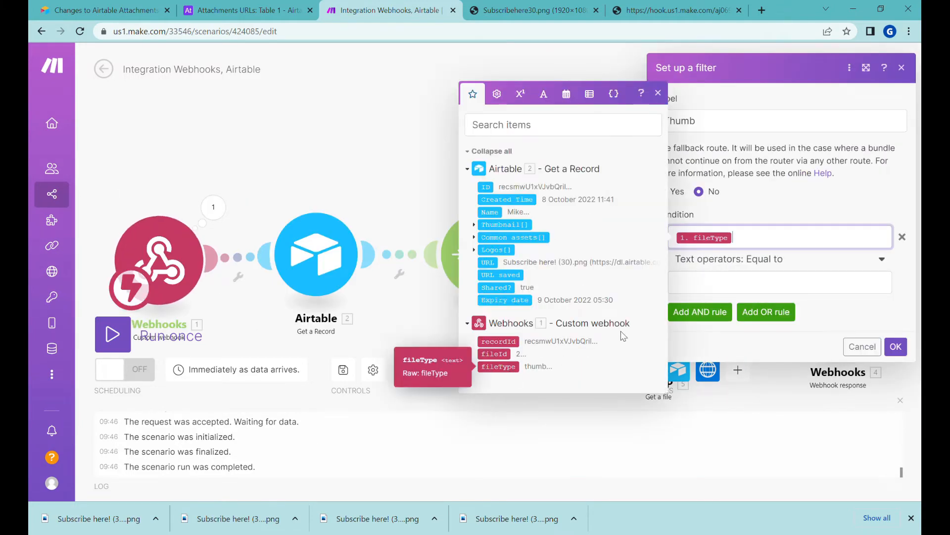
{"action": "left_click", "coordinate": [709, 286]}
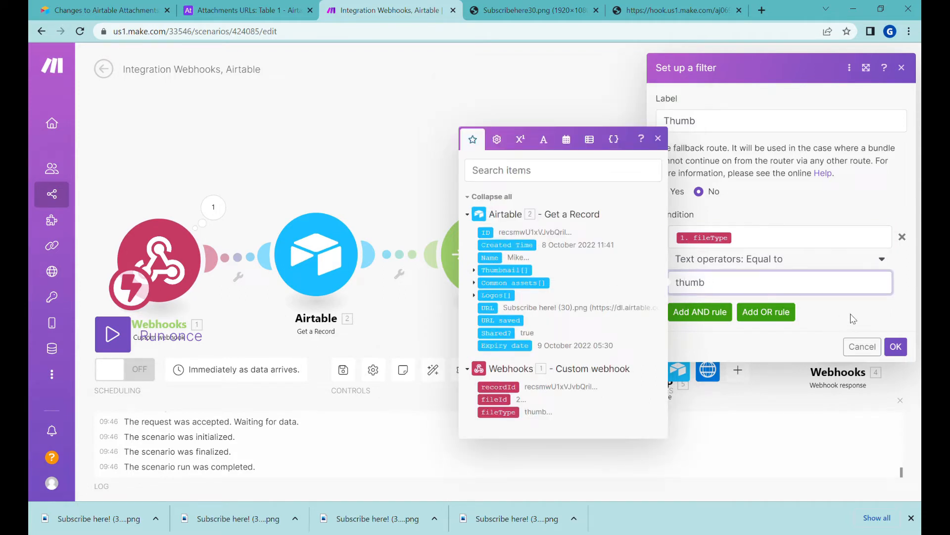
{"action": "left_click", "coordinate": [895, 347]}
Add a 'logo' filter on the lower route for fileType equal to logo, and save the scenario
{"action": "left_click", "coordinate": [568, 284]}
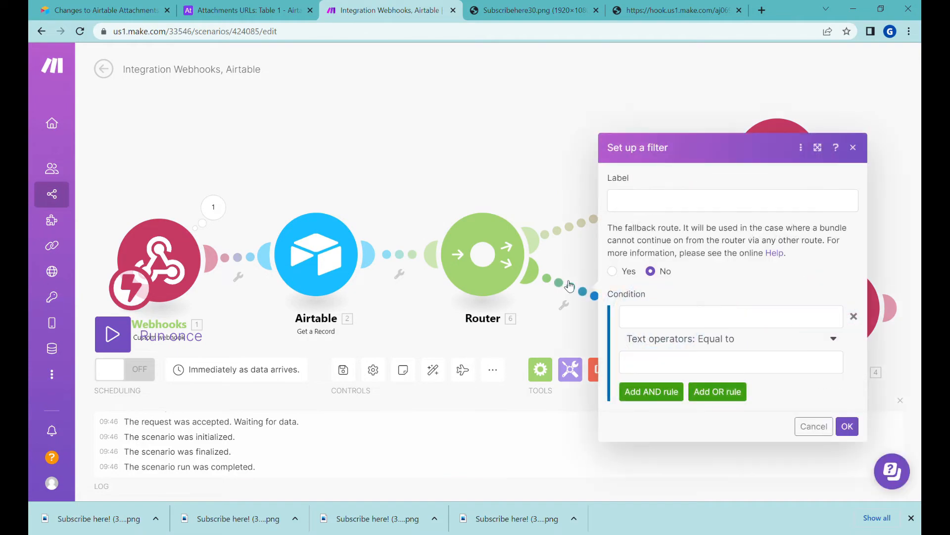
{"action": "left_click", "coordinate": [644, 207]}
{"action": "type", "text": "l"}
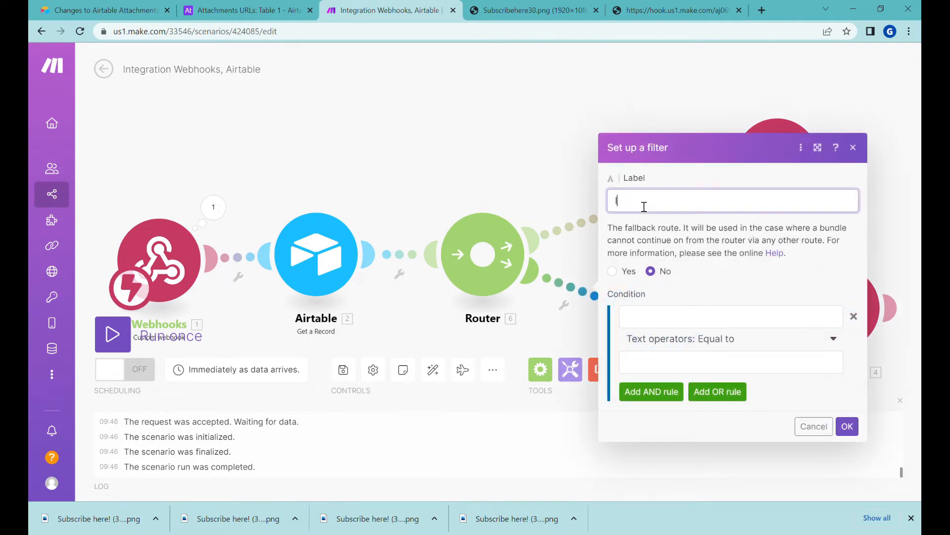
{"action": "type", "text": "ogo"}
{"action": "left_click", "coordinate": [677, 313]}
{"action": "left_click", "coordinate": [451, 445]}
{"action": "left_click", "coordinate": [685, 371]}
{"action": "type", "text": "logo"}
{"action": "left_click", "coordinate": [847, 426]}
{"action": "left_click_drag", "start_coordinate": [473, 321], "coordinate": [429, 256]}
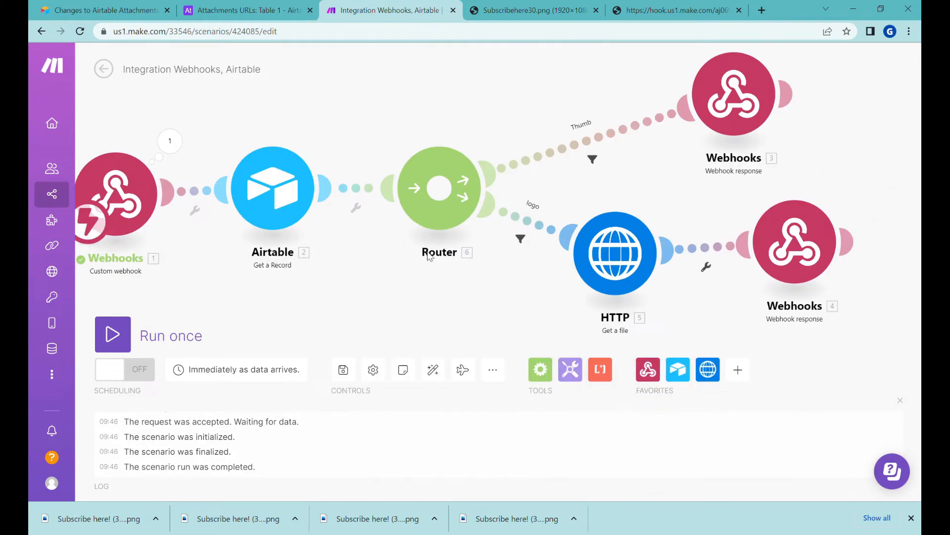
{"action": "left_click", "coordinate": [343, 370]}
Run the scenario once and trigger it by reloading the webhook URL
{"action": "left_click", "coordinate": [116, 335]}
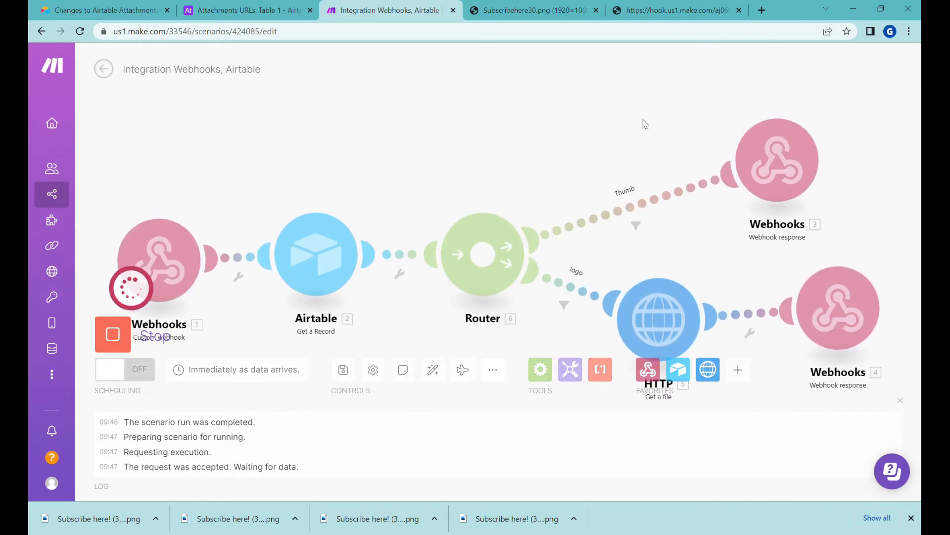
{"action": "left_click", "coordinate": [670, 5]}
{"action": "left_click", "coordinate": [586, 31]}
{"action": "key", "text": "ctrl+c"}
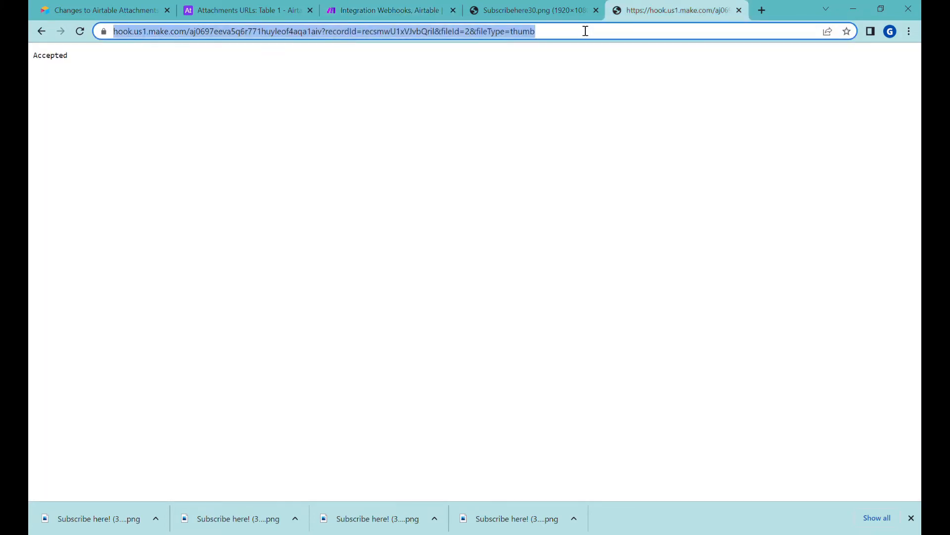
{"action": "key", "text": "Return"}
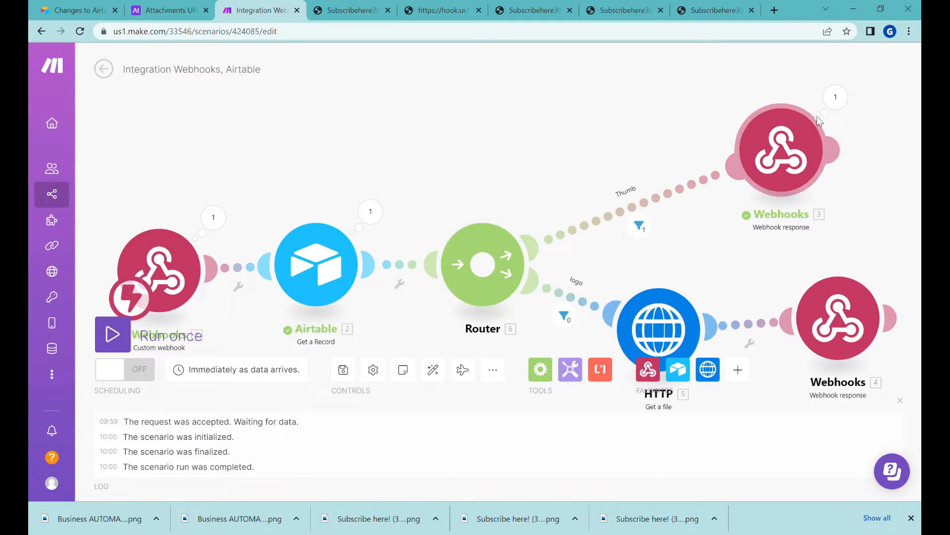
Index the Thumbnail array by fileId in the Thumb response's Location value, then view the returned image
{"action": "left_click", "coordinate": [817, 124]}
{"action": "left_click", "coordinate": [676, 338]}
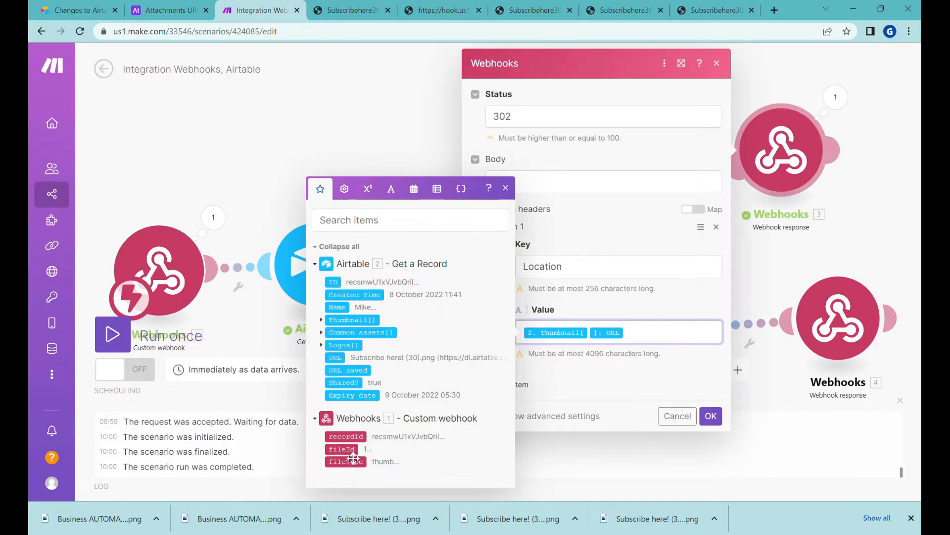
{"action": "left_click", "coordinate": [342, 448]}
{"action": "left_click", "coordinate": [709, 416]}
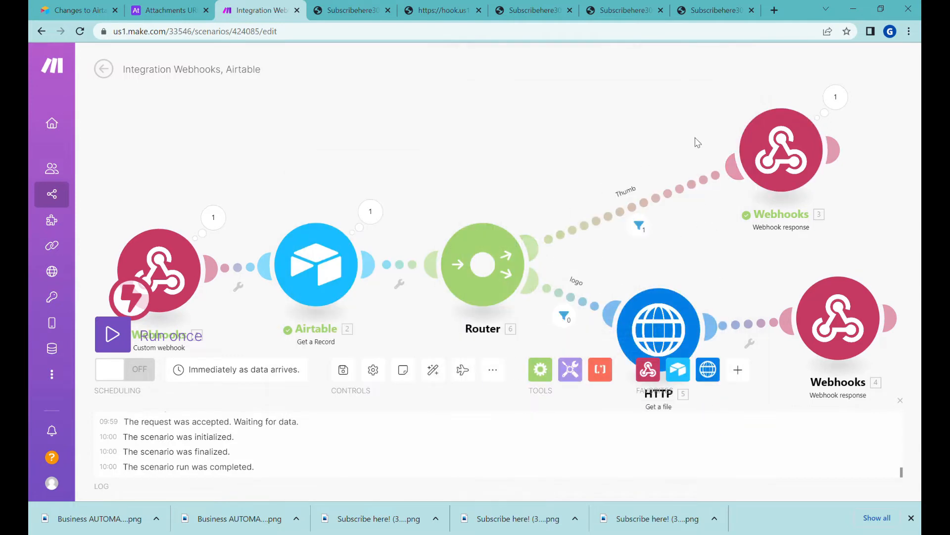
{"action": "left_click", "coordinate": [696, 8]}
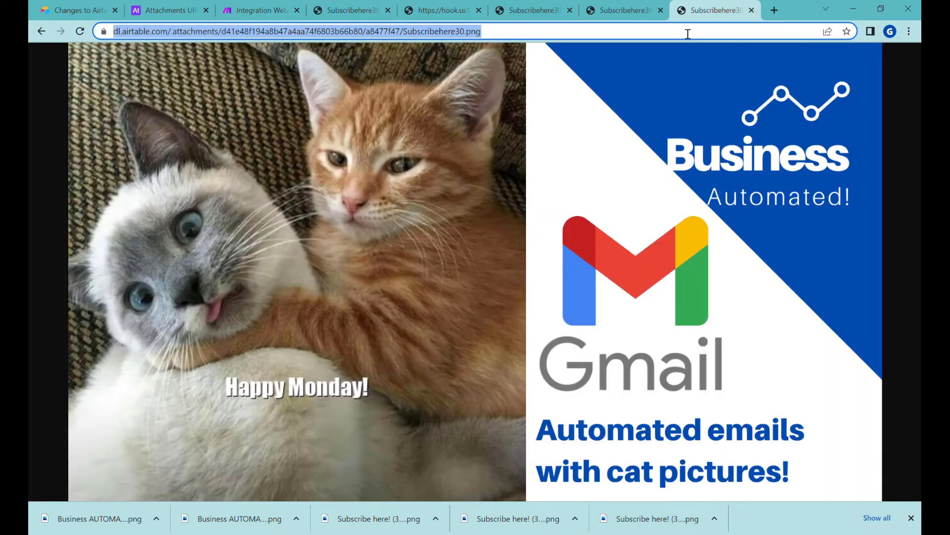
Put the webhook URL in a new tab with fileType changed to 'log', then open the HTTP module
{"action": "left_click", "coordinate": [781, 12]}
{"action": "key", "text": "ctrl+v"}
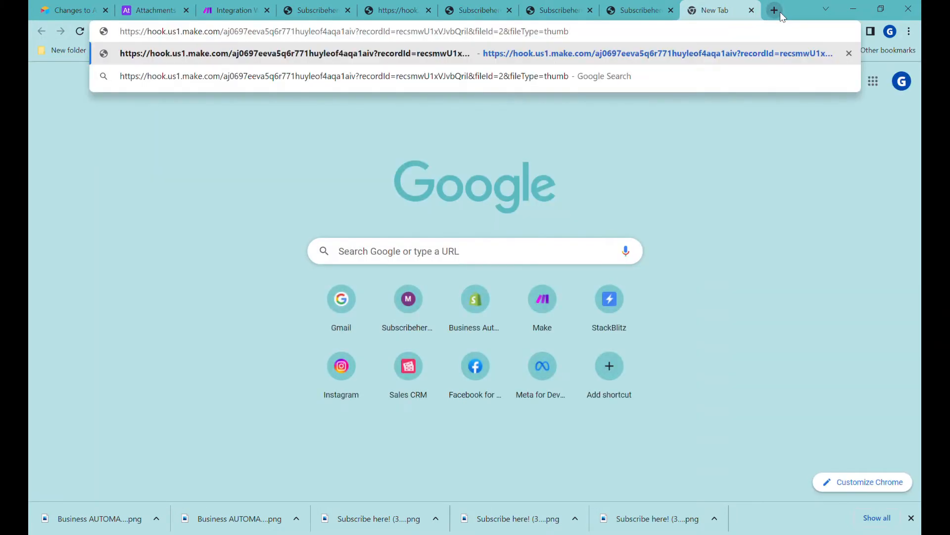
{"action": "key", "text": "BackSpace"}
{"action": "key", "text": "BackSpace"}
{"action": "key", "text": "BackSpace"}
{"action": "key", "text": "BackSpace"}
{"action": "key", "text": "BackSpace"}
{"action": "type", "text": "logo"}
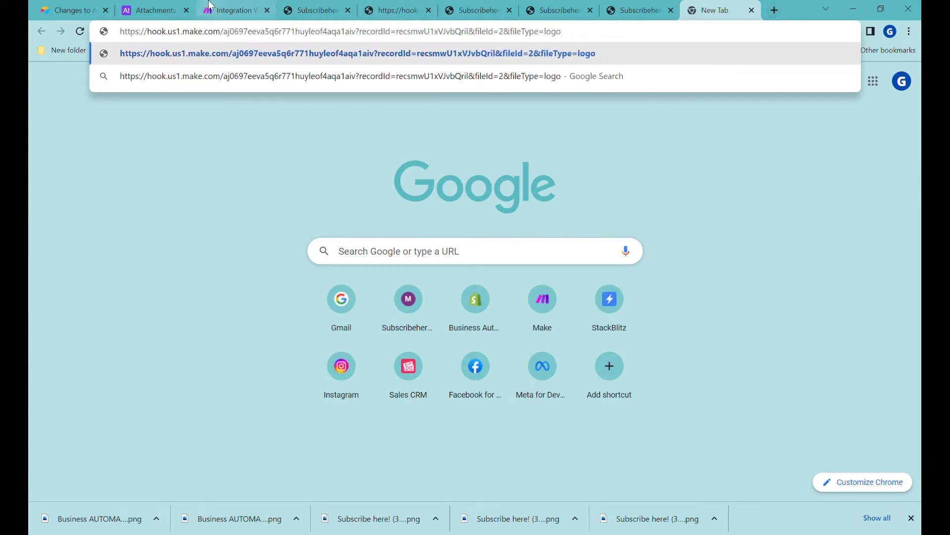
{"action": "left_click", "coordinate": [233, 10]}
{"action": "left_click_drag", "start_coordinate": [738, 268], "coordinate": [665, 162]}
{"action": "left_click", "coordinate": [597, 234]}
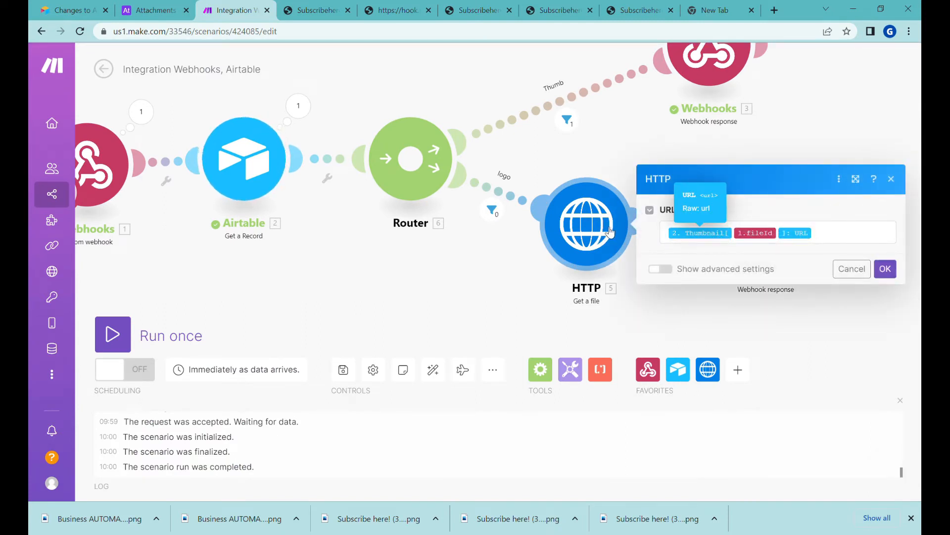
Clear the HTTP module's URL and expand the Logos and Thumbnail arrays for mapping
{"action": "left_click", "coordinate": [828, 240]}
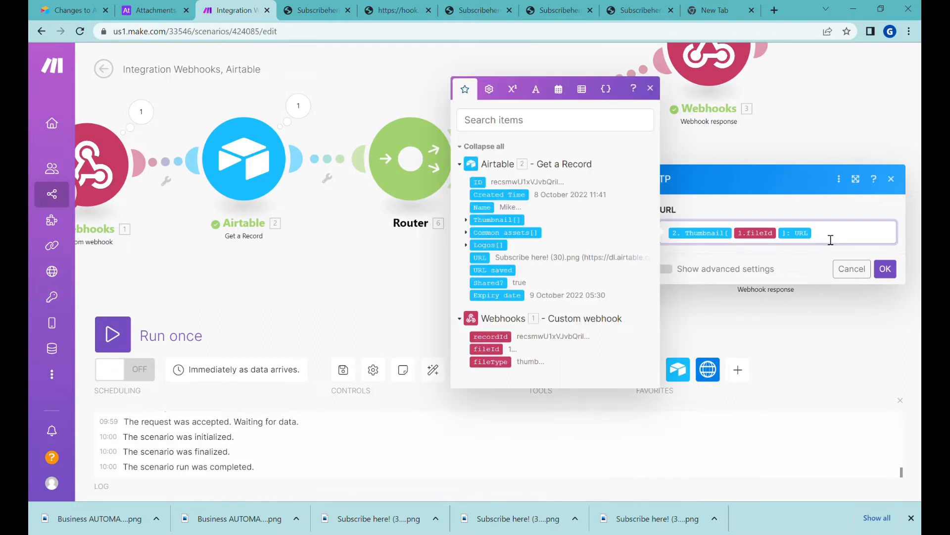
{"action": "key", "text": "BackSpace"}
{"action": "key", "text": "BackSpace"}
{"action": "key", "text": "BackSpace"}
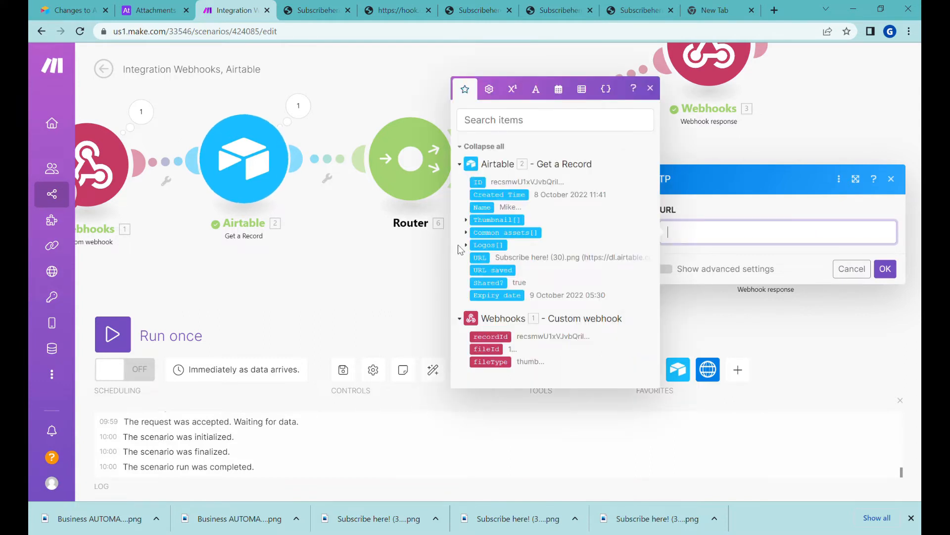
{"action": "left_click", "coordinate": [466, 245]}
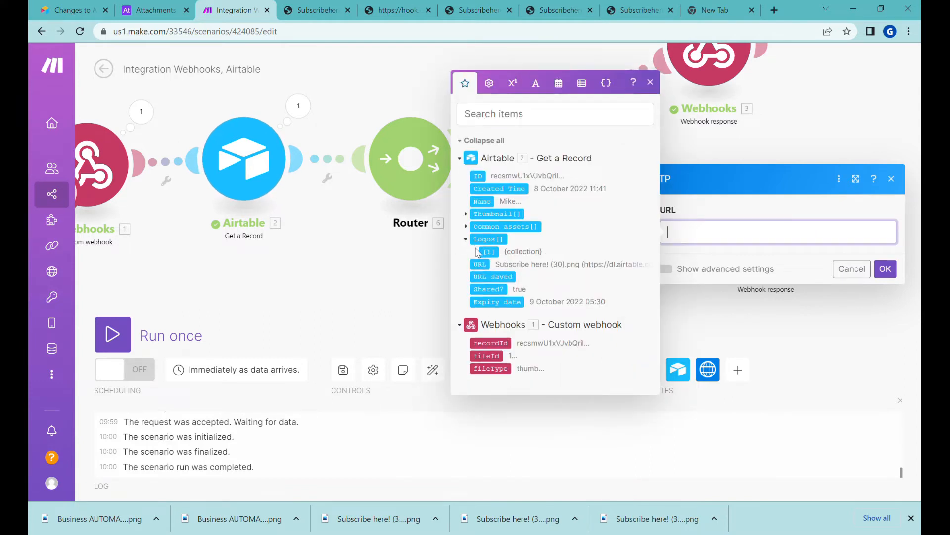
{"action": "left_click", "coordinate": [466, 213]}
Inspect the Logos lookup field's configuration in Airtable without changing it
{"action": "left_click", "coordinate": [148, 10]}
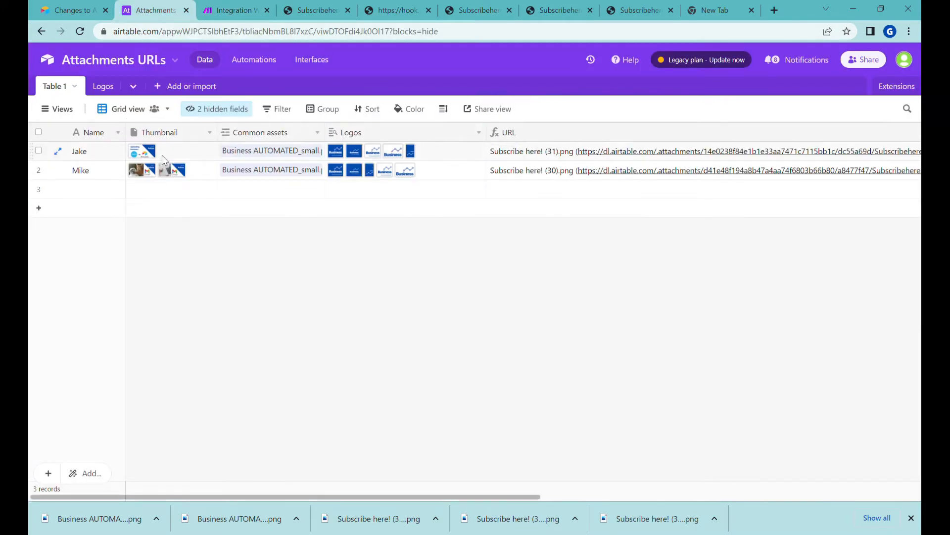
{"action": "left_click", "coordinate": [213, 156]}
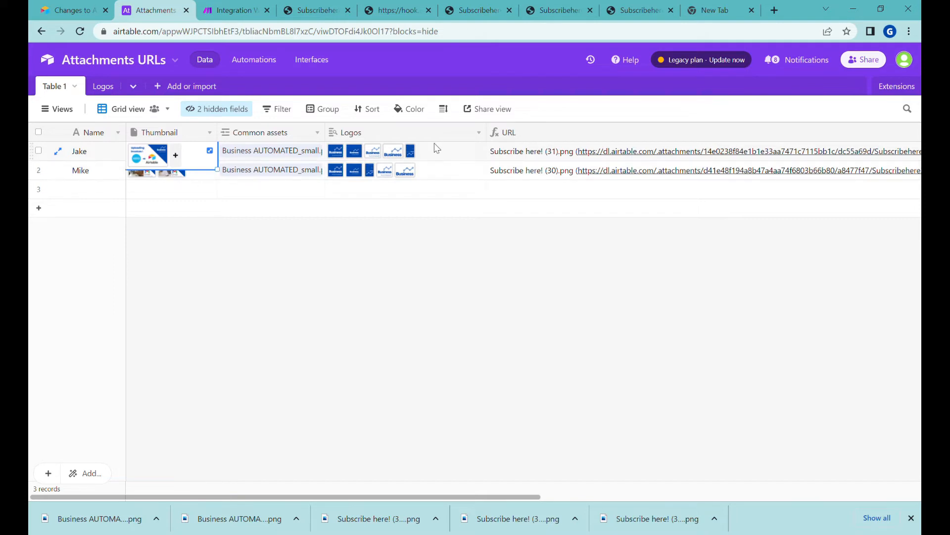
{"action": "left_click", "coordinate": [480, 135]}
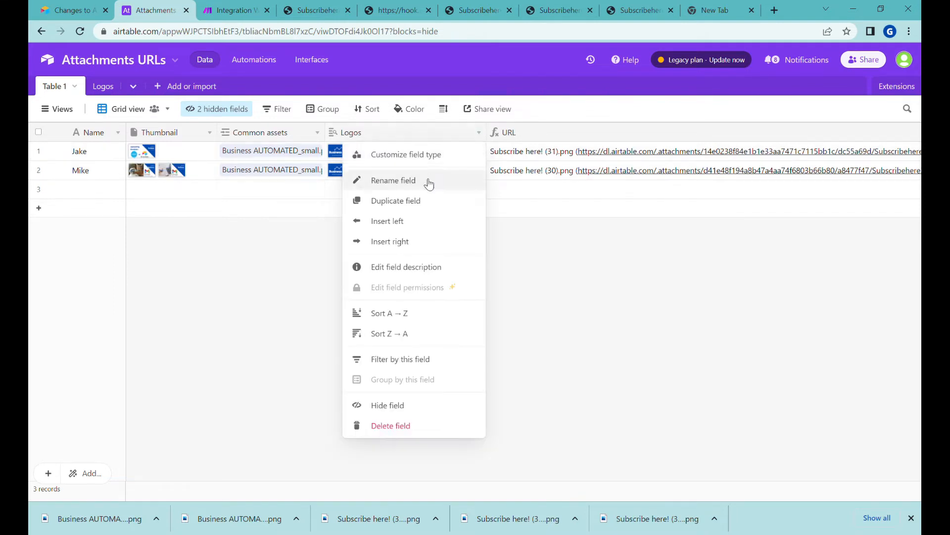
{"action": "left_click", "coordinate": [406, 157]}
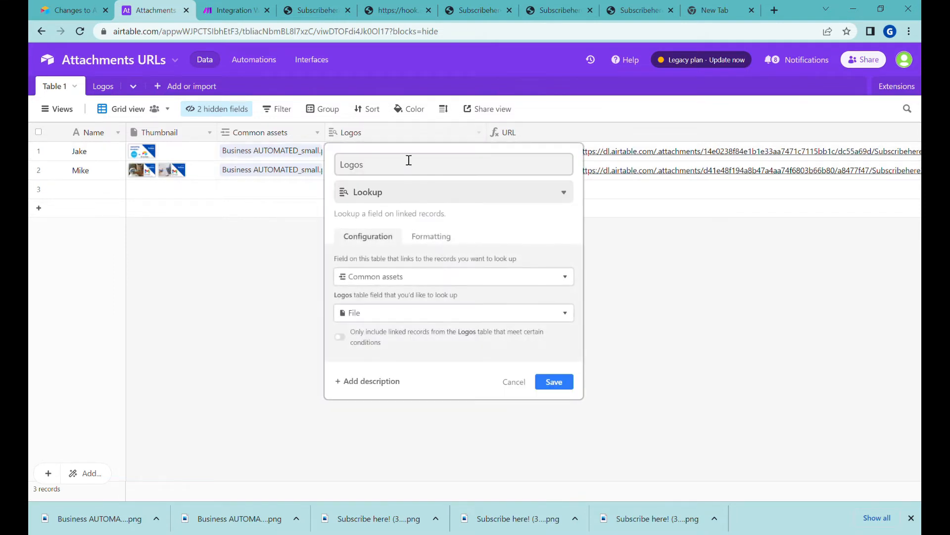
{"action": "left_click", "coordinate": [517, 381]}
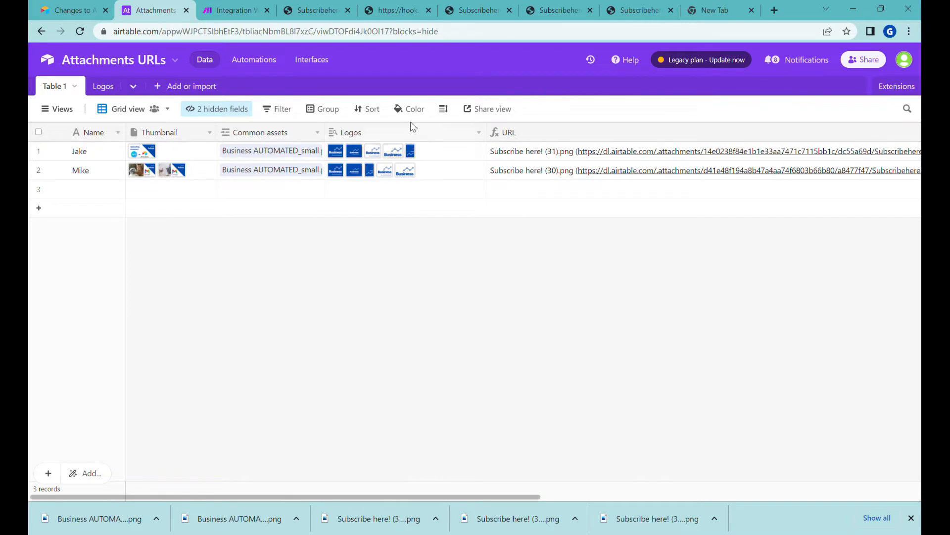
Back in Make, review the Logos array, then cancel the HTTP module changes
{"action": "left_click", "coordinate": [228, 10]}
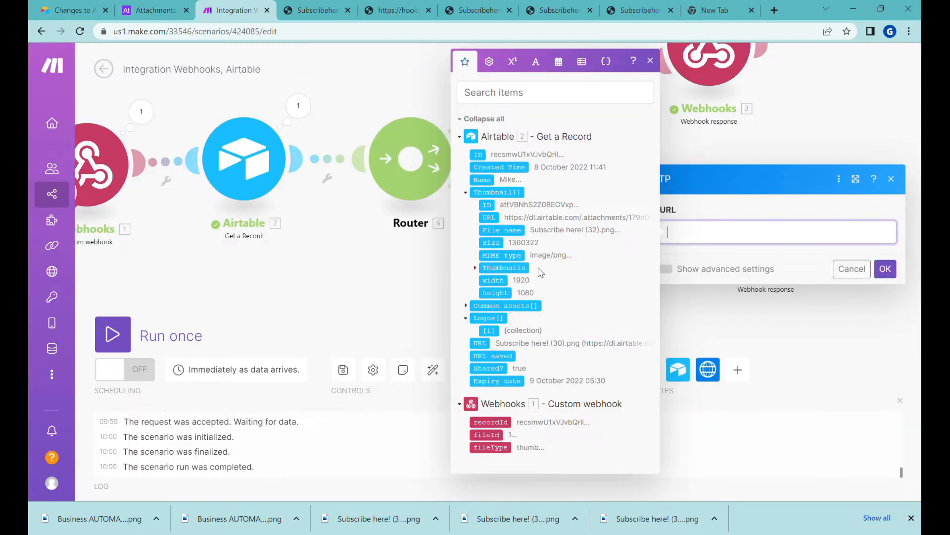
{"action": "left_click", "coordinate": [478, 320]}
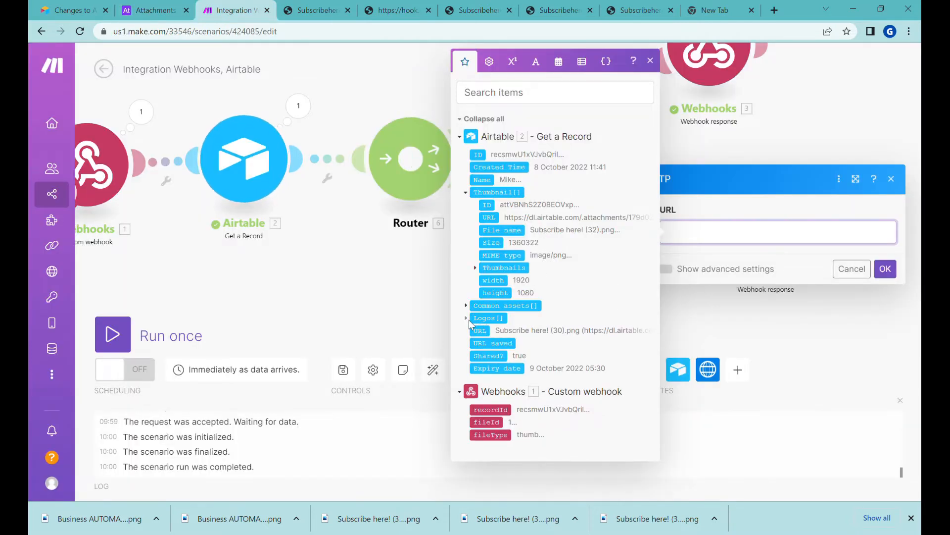
{"action": "left_click", "coordinate": [481, 319]}
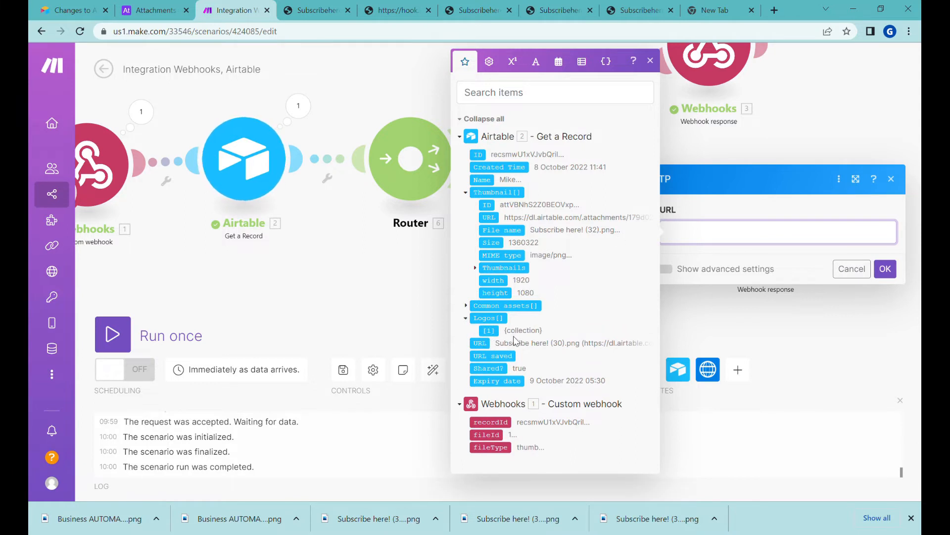
{"action": "left_click", "coordinate": [849, 273]}
{"action": "left_click", "coordinate": [885, 290]}
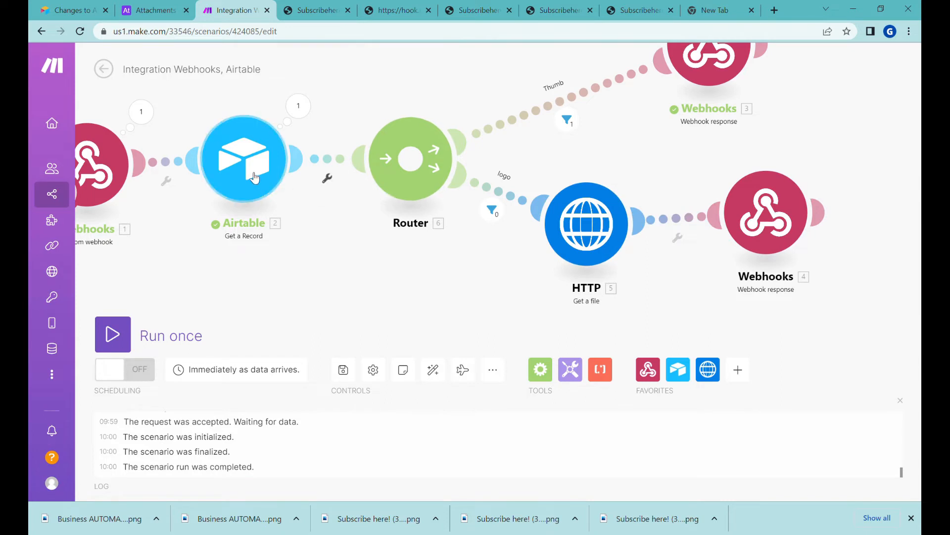
Inspect the Thumbnail and Logos arrays in the Airtable module's output, then return to the HTTP module's URL field
{"action": "left_click", "coordinate": [310, 117]}
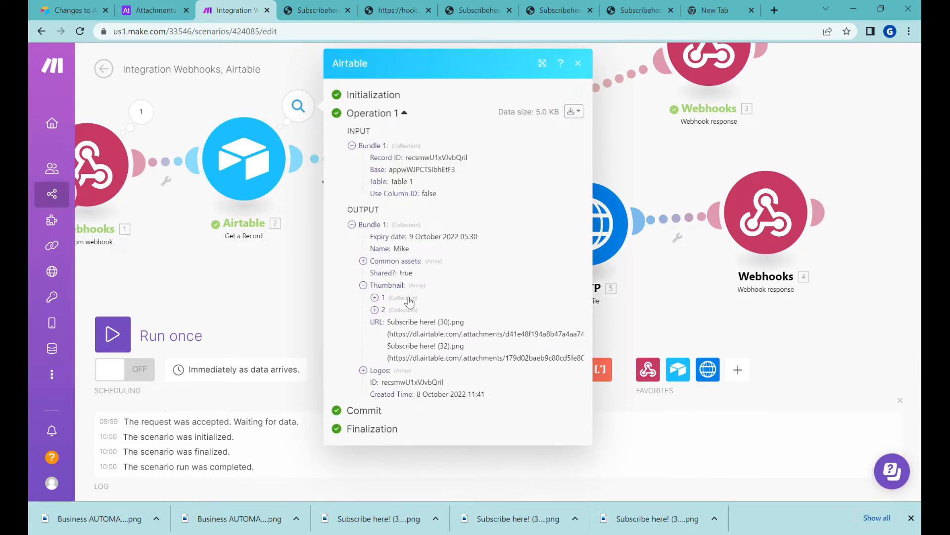
{"action": "left_click", "coordinate": [391, 286]}
{"action": "scroll", "coordinate": [416, 326], "scroll_direction": "down", "scroll_amount": 1}
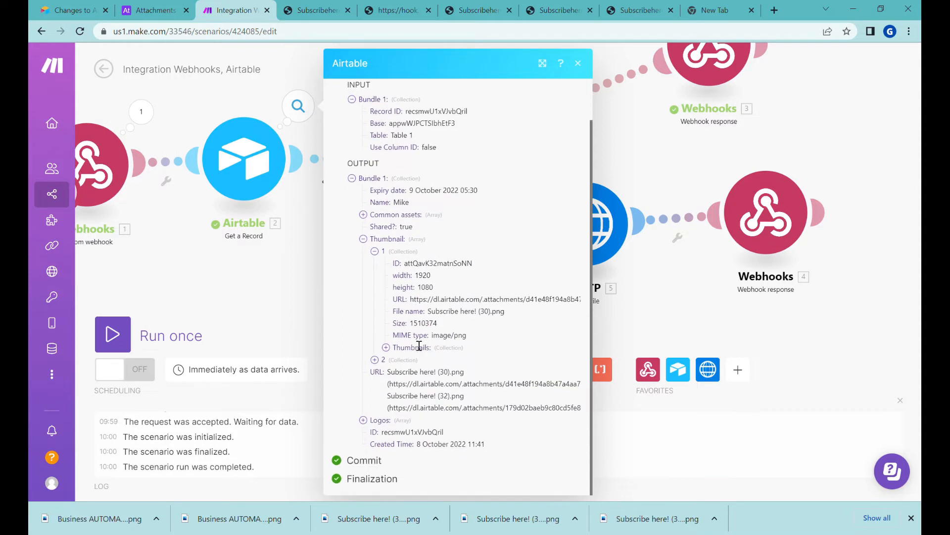
{"action": "left_click", "coordinate": [363, 419]}
{"action": "scroll", "coordinate": [416, 391], "scroll_direction": "down", "scroll_amount": 1}
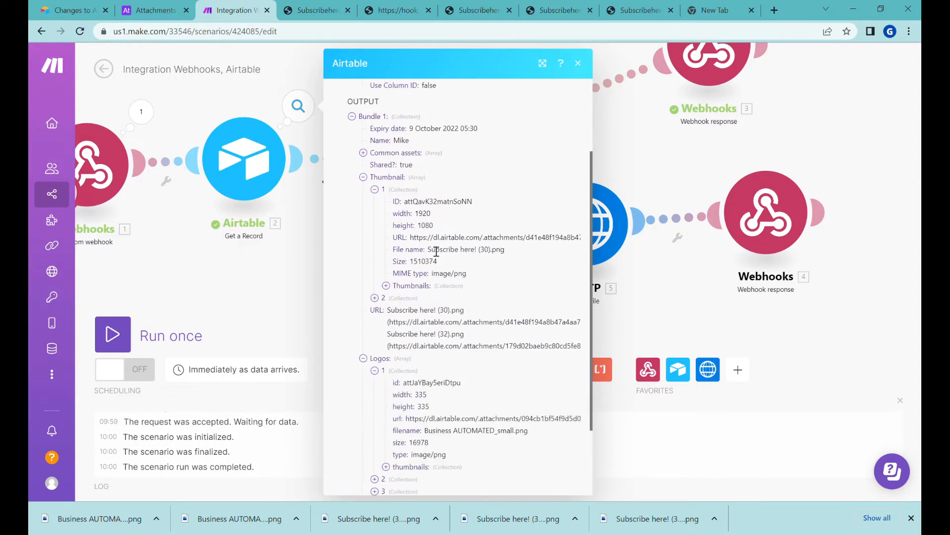
{"action": "scroll", "coordinate": [472, 353], "scroll_direction": "down", "scroll_amount": 2}
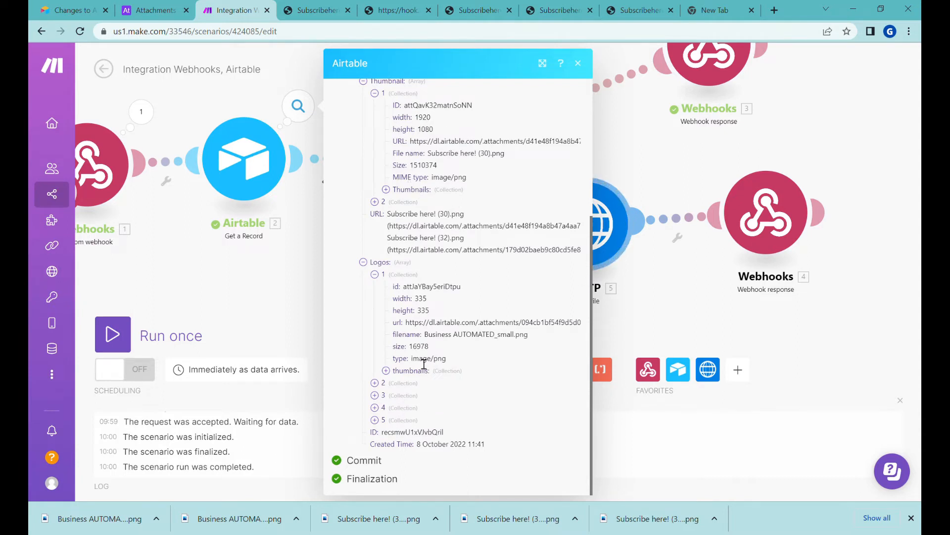
{"action": "left_click", "coordinate": [683, 292]}
{"action": "left_click", "coordinate": [573, 223]}
{"action": "left_click", "coordinate": [839, 235]}
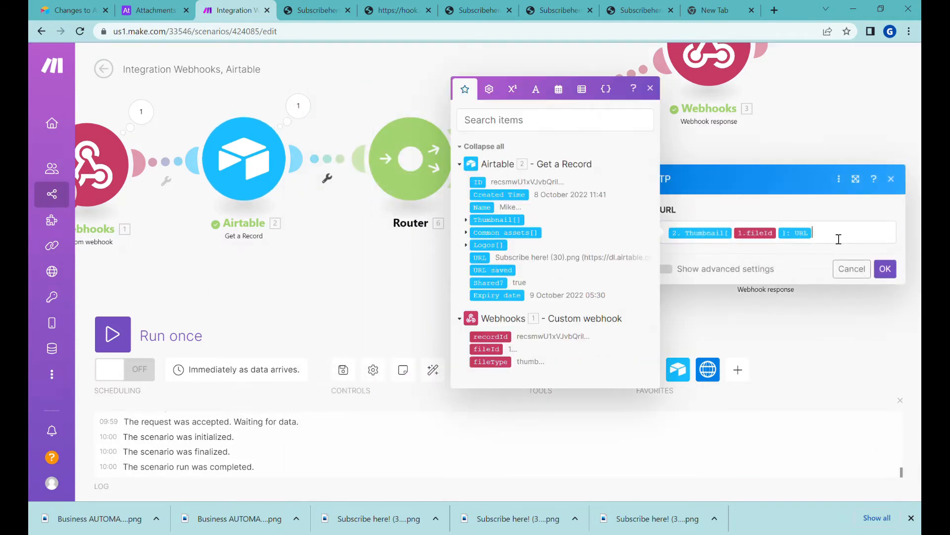
Replace the HTTP URL mapping with the Logos array indexed by fileId
{"action": "left_click", "coordinate": [488, 244]}
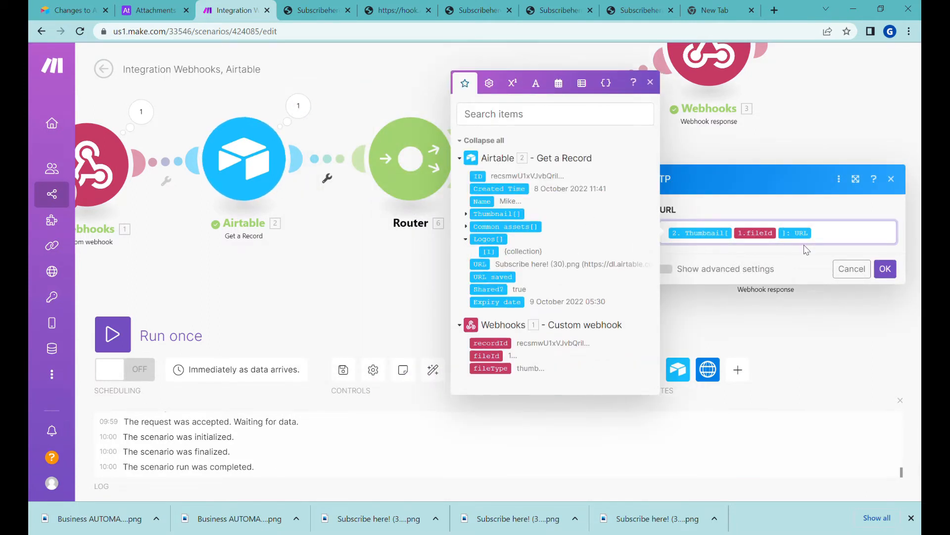
{"action": "key", "text": "BackSpace"}
{"action": "key", "text": "BackSpace"}
{"action": "key", "text": "BackSpace"}
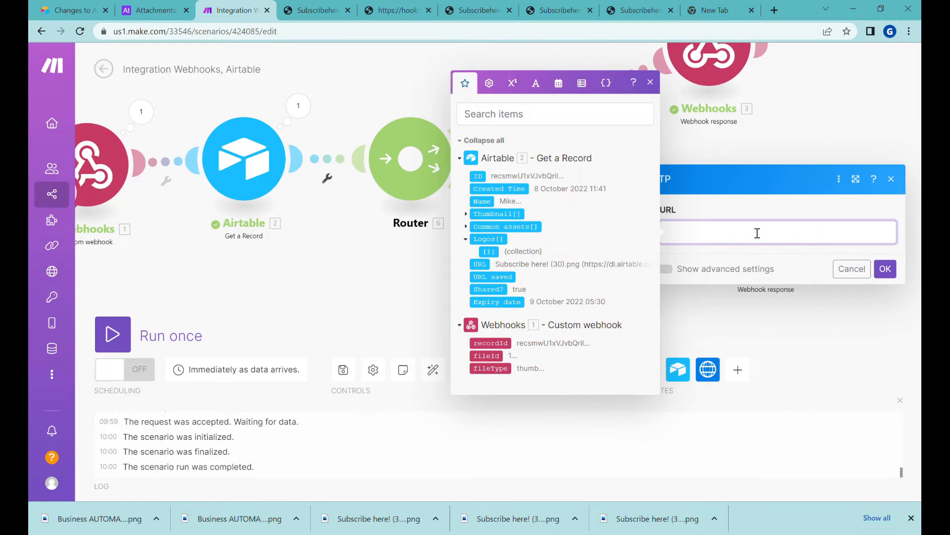
{"action": "left_click", "coordinate": [491, 251]}
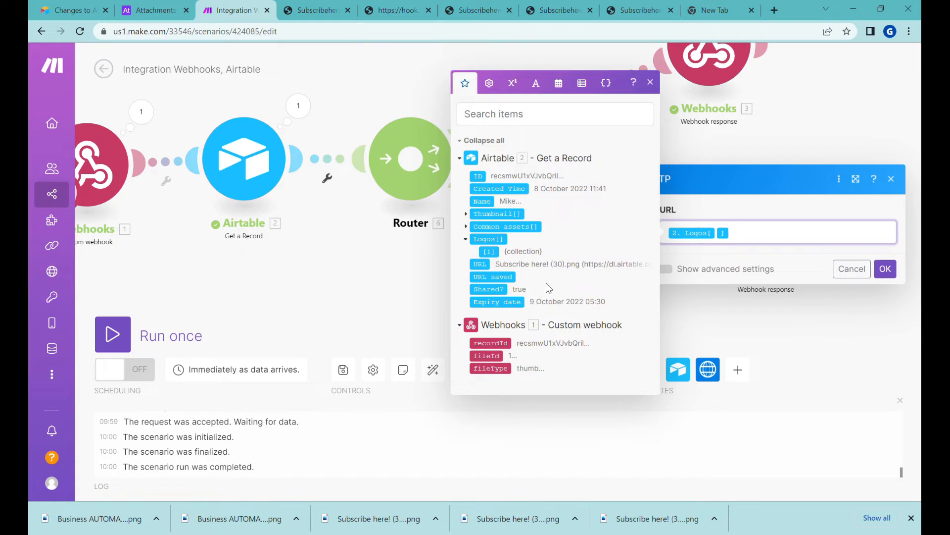
{"action": "left_click", "coordinate": [501, 357]}
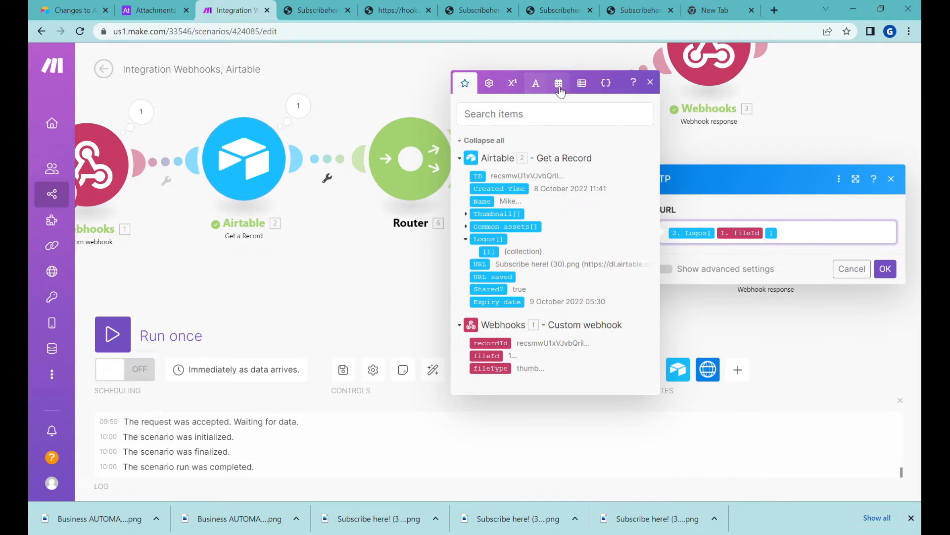
Wrap the mapping as get(Logos[fileId]; url), copy the expression, and save the module
{"action": "left_click", "coordinate": [512, 83]}
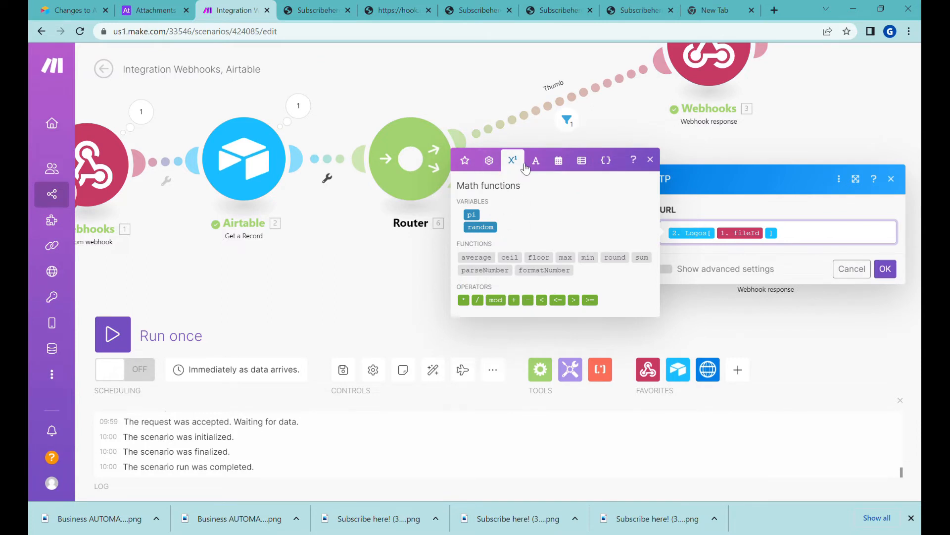
{"action": "left_click", "coordinate": [489, 159]}
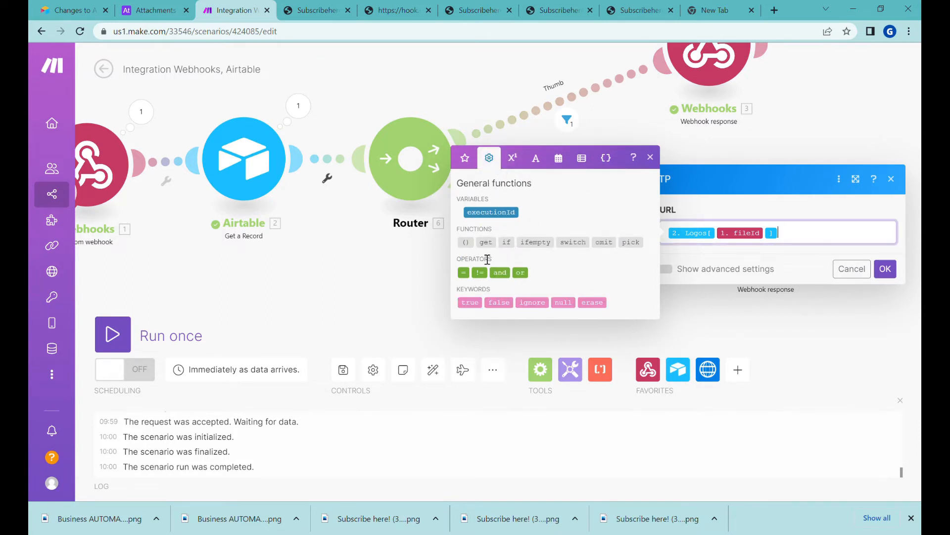
{"action": "mouse_move", "coordinate": [498, 252]}
{"action": "type", "text": "get("}
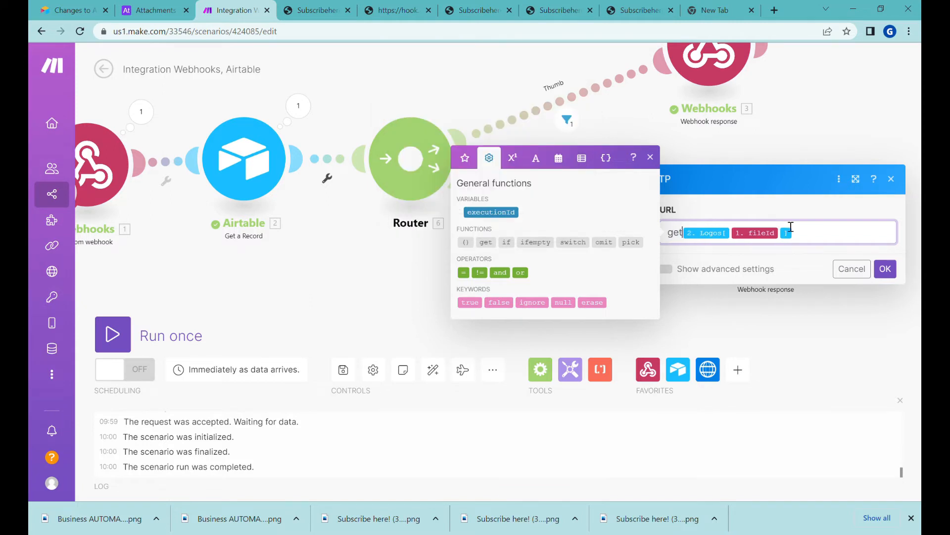
{"action": "left_click", "coordinate": [836, 239]}
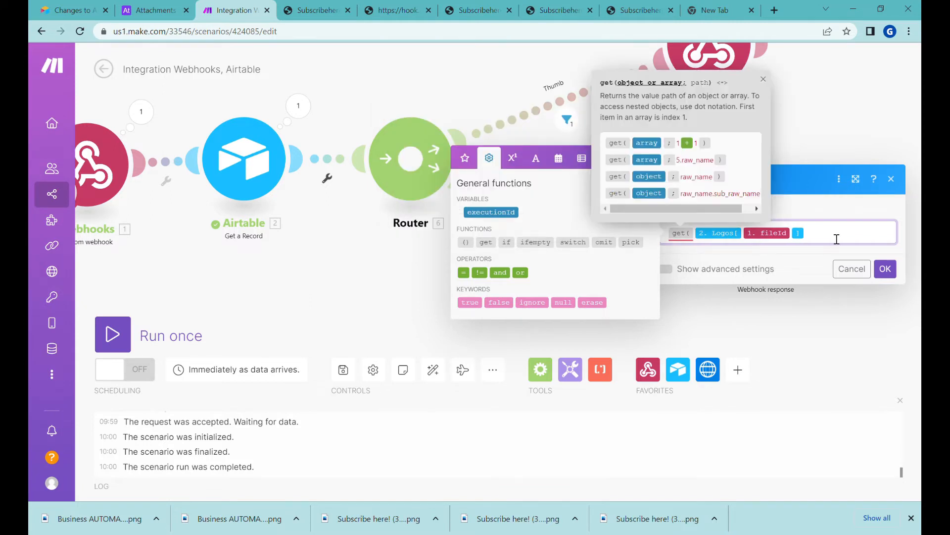
{"action": "type", "text": "; "}
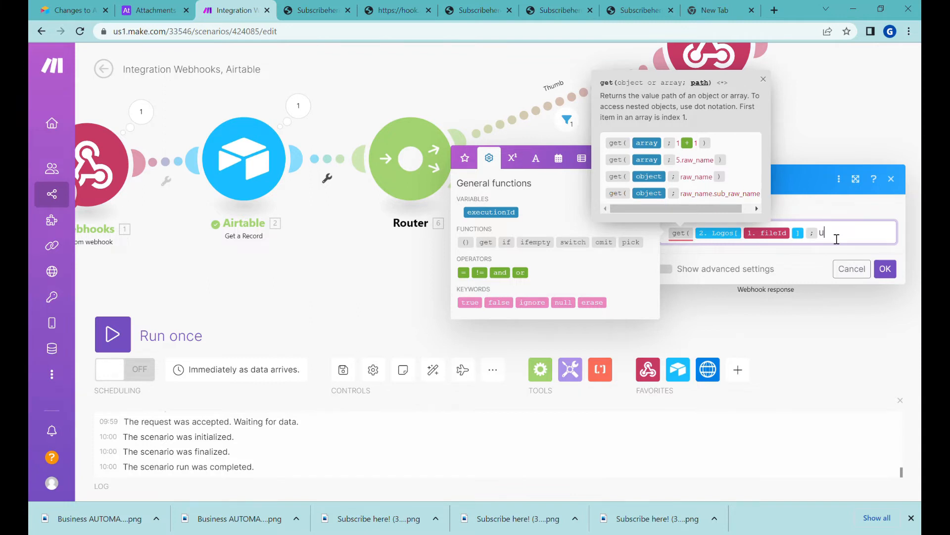
{"action": "type", "text": "url )"}
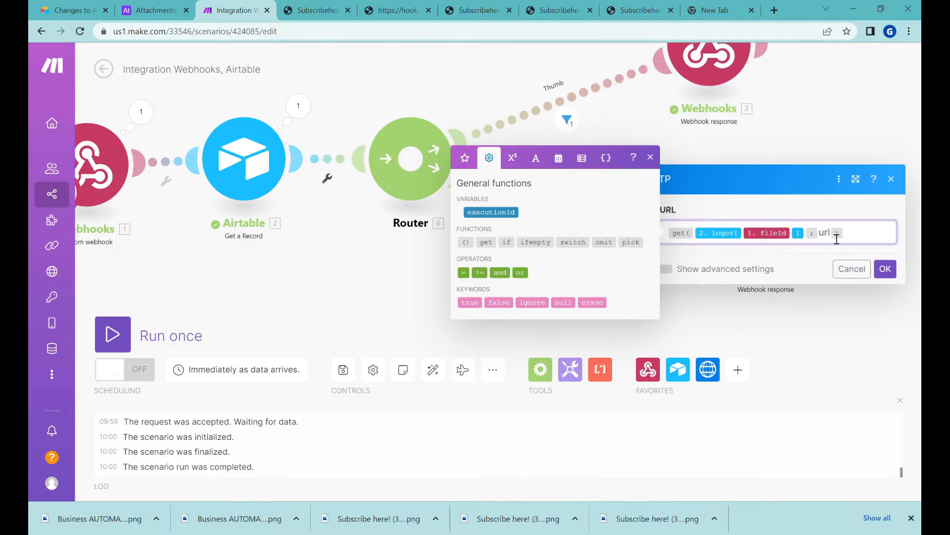
{"action": "key", "text": "ctrl+a"}
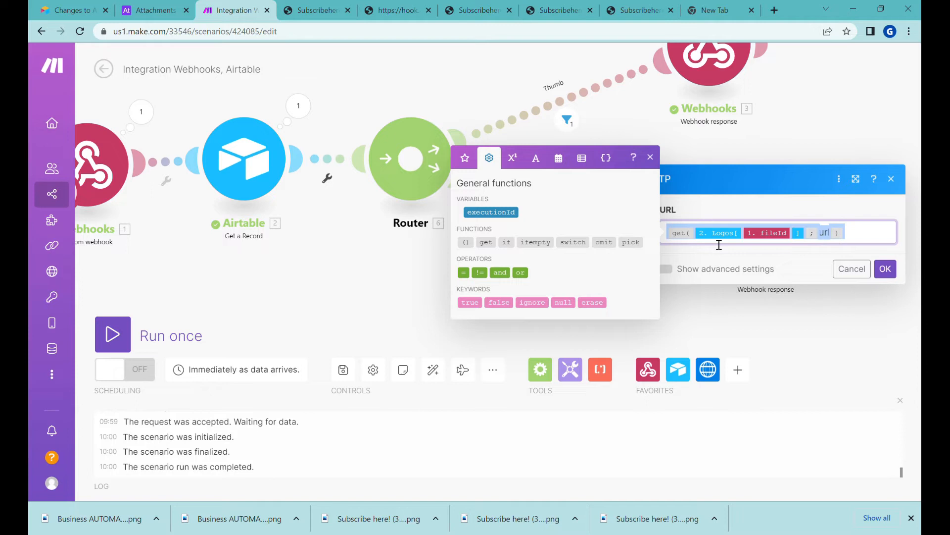
{"action": "left_click", "coordinate": [887, 270]}
Set the logo response's Content-Type header to get(Logos[fileId]; type)
{"action": "left_click", "coordinate": [768, 215]}
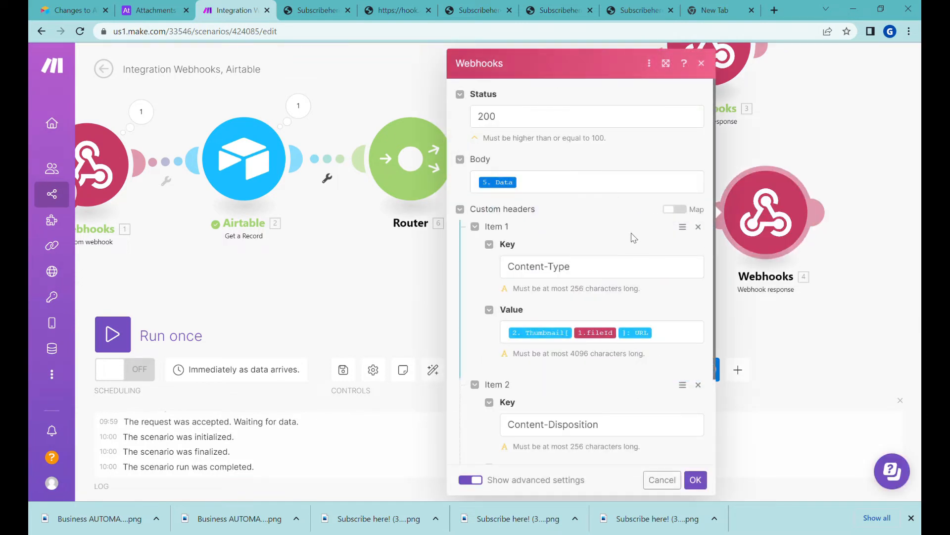
{"action": "left_click", "coordinate": [690, 345]}
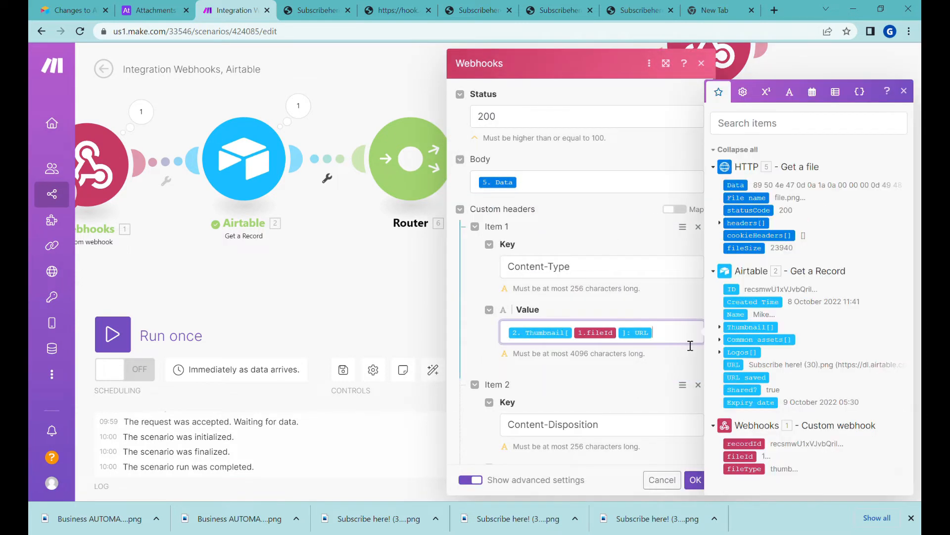
{"action": "key", "text": "BackSpace"}
{"action": "key", "text": "BackSpace"}
{"action": "key", "text": "BackSpace"}
{"action": "type", "text": "get(2. Logos[1.fileId];url)"}
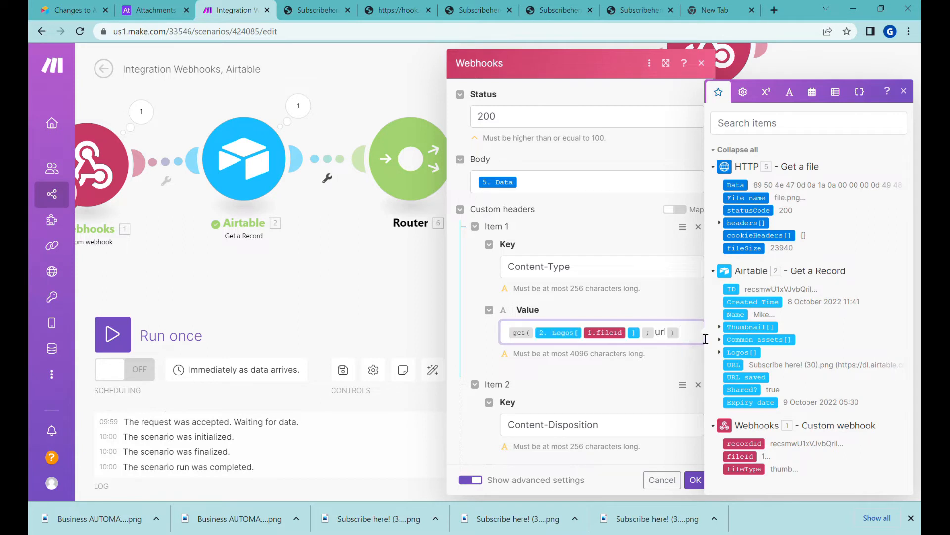
{"action": "key", "text": "BackSpace"}
{"action": "key", "text": "BackSpace"}
{"action": "key", "text": "BackSpace"}
{"action": "type", "text": "type"}
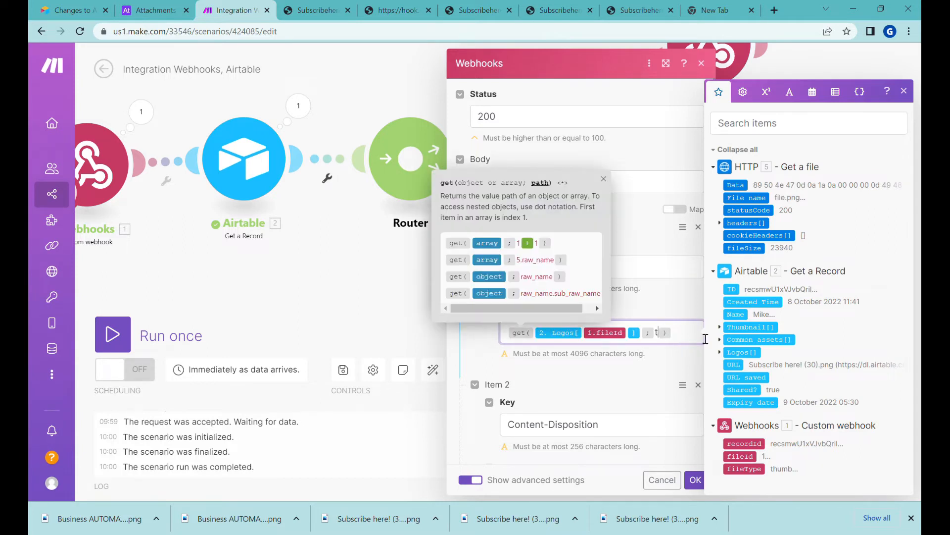
{"action": "scroll", "coordinate": [673, 243], "scroll_direction": "down", "scroll_amount": 2}
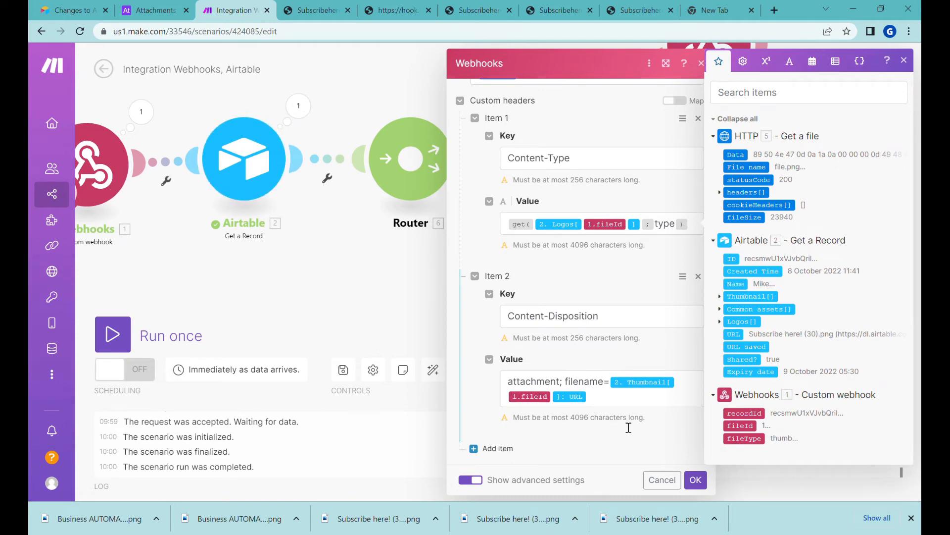
Set Content-Disposition to filename=get(Logos[fileId]; filename) and save the response
{"action": "left_click", "coordinate": [615, 390]}
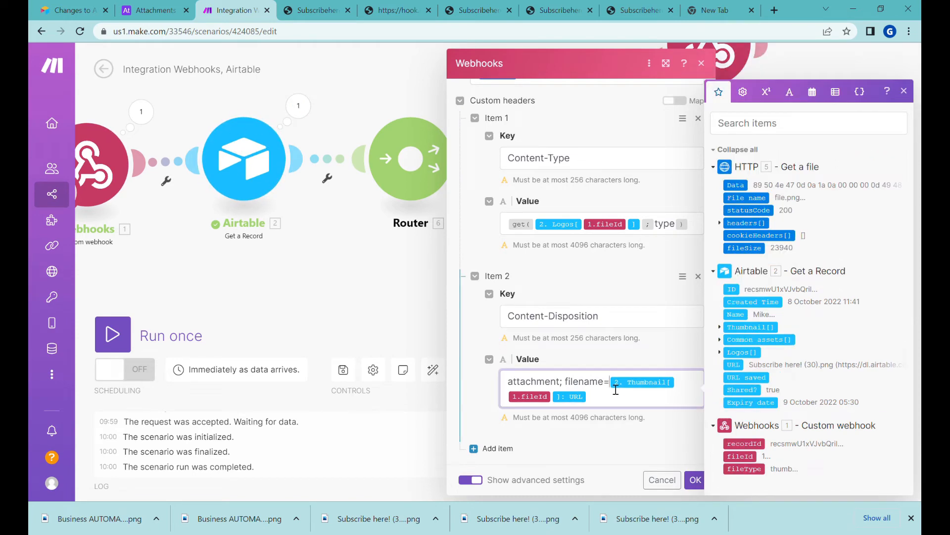
{"action": "key", "text": "Delete"}
{"action": "key", "text": "Delete"}
{"action": "key", "text": "Delete"}
{"action": "type", "text": "get(2. Logos[1.fileId]; url)"}
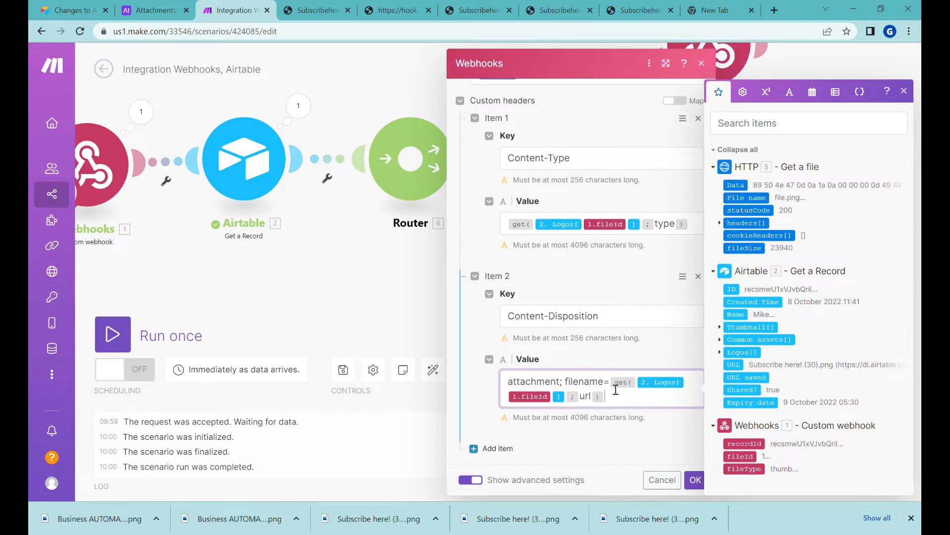
{"action": "key", "text": "BackSpace"}
{"action": "key", "text": "BackSpace"}
{"action": "key", "text": "BackSpace"}
{"action": "type", "text": "filena"}
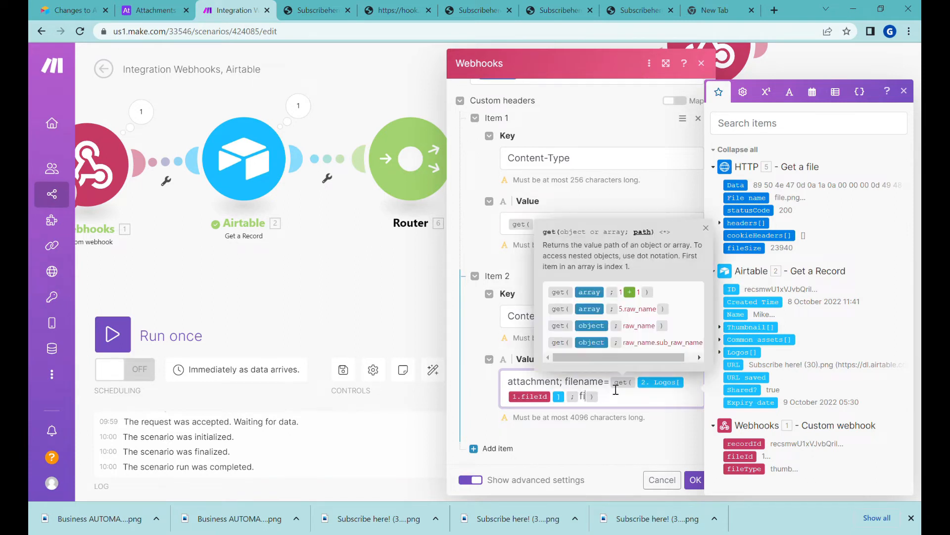
{"action": "type", "text": "me"}
{"action": "left_click", "coordinate": [695, 479]}
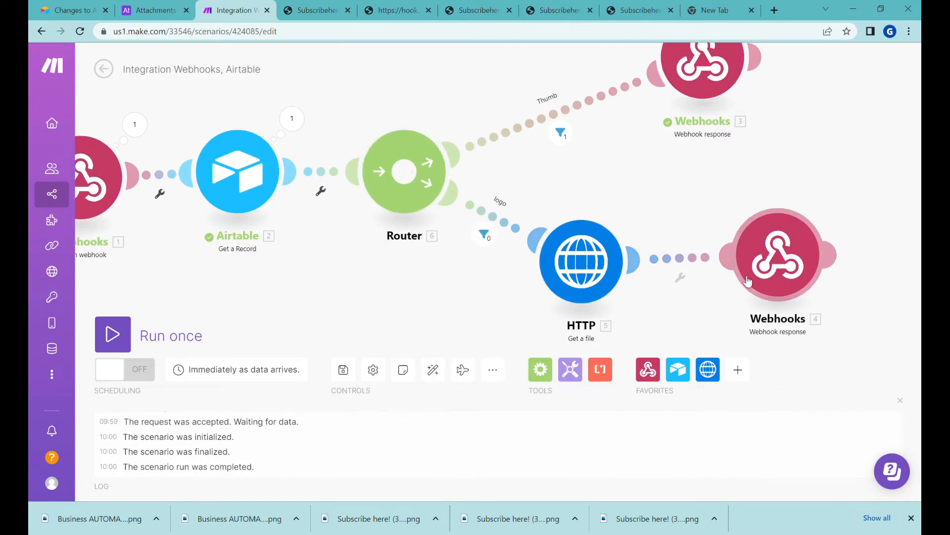
Run the scenario once and download logo file 2 through the webhook URL
{"action": "left_click", "coordinate": [116, 336]}
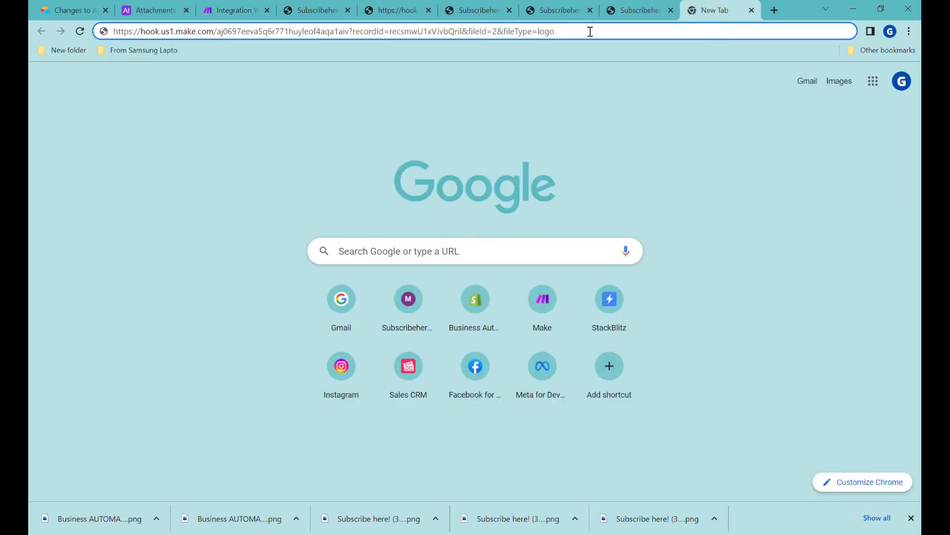
{"action": "key", "text": "Return"}
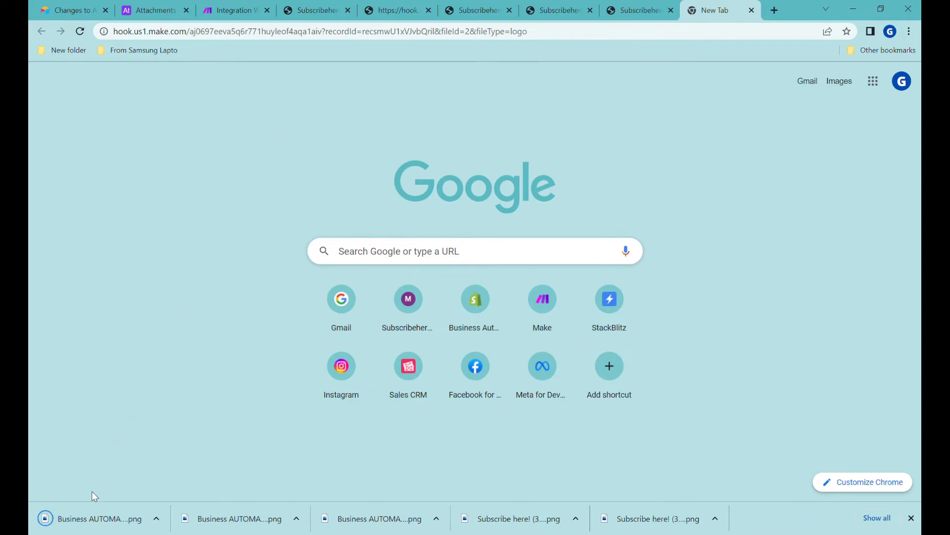
{"action": "left_click", "coordinate": [94, 519]}
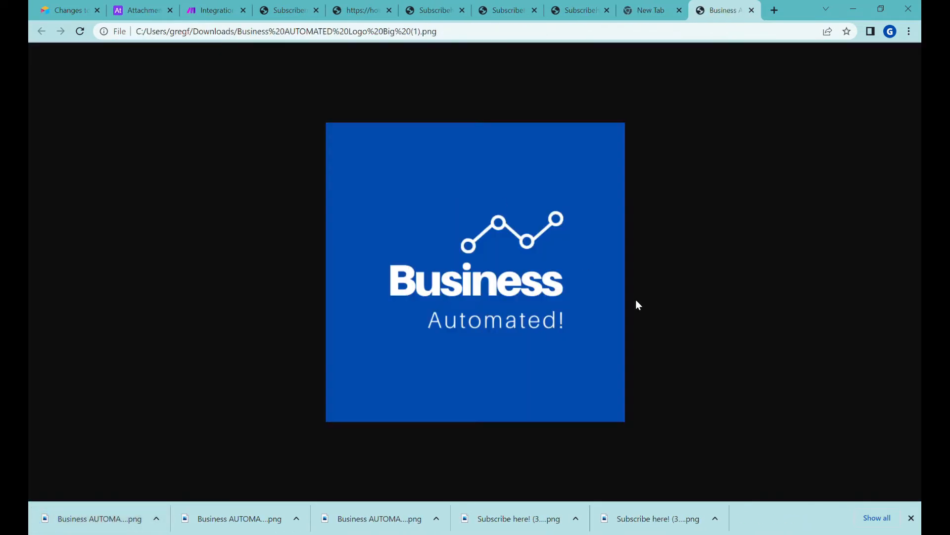
Request fileId=4 instead and open the downloaded white-background logo PNG
{"action": "left_click", "coordinate": [648, 10]}
{"action": "left_click", "coordinate": [472, 32]}
{"action": "left_click", "coordinate": [497, 32]}
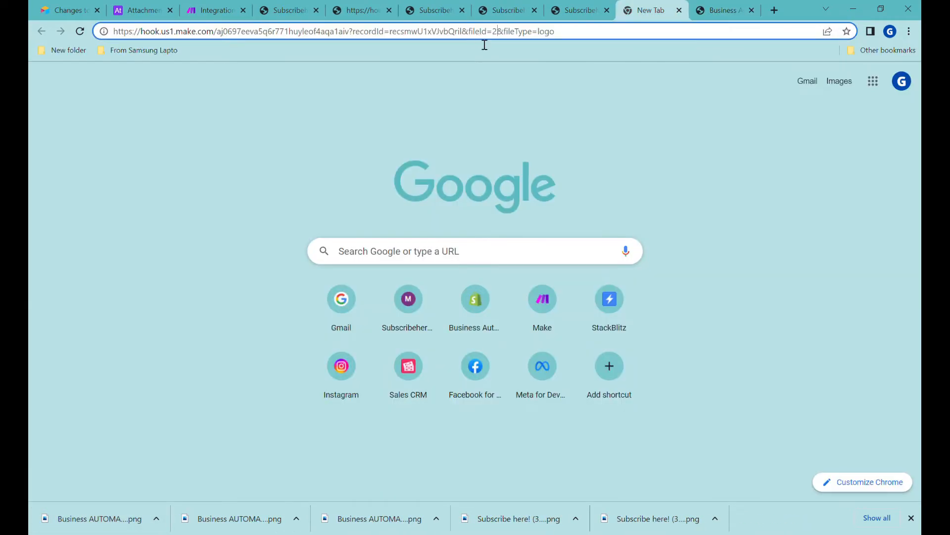
{"action": "key", "text": "BackSpace"}
{"action": "type", "text": "4"}
{"action": "key", "text": "Return"}
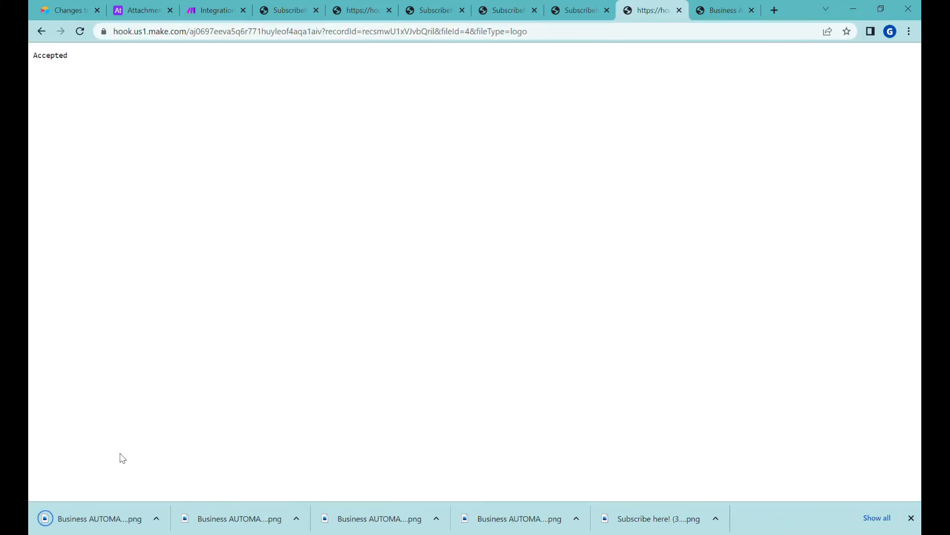
{"action": "left_click_drag", "start_coordinate": [93, 518], "coordinate": [515, 251]}
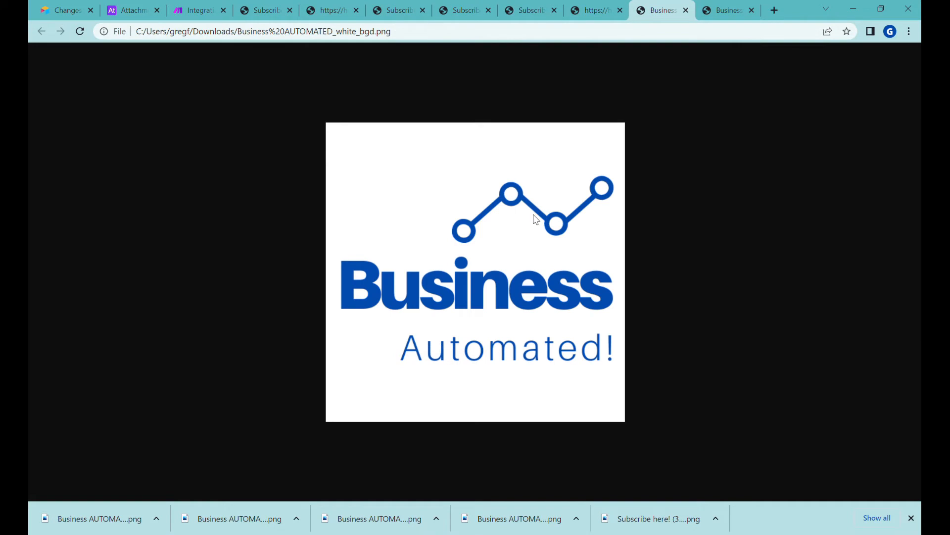
{"action": "left_click", "coordinate": [128, 10]}
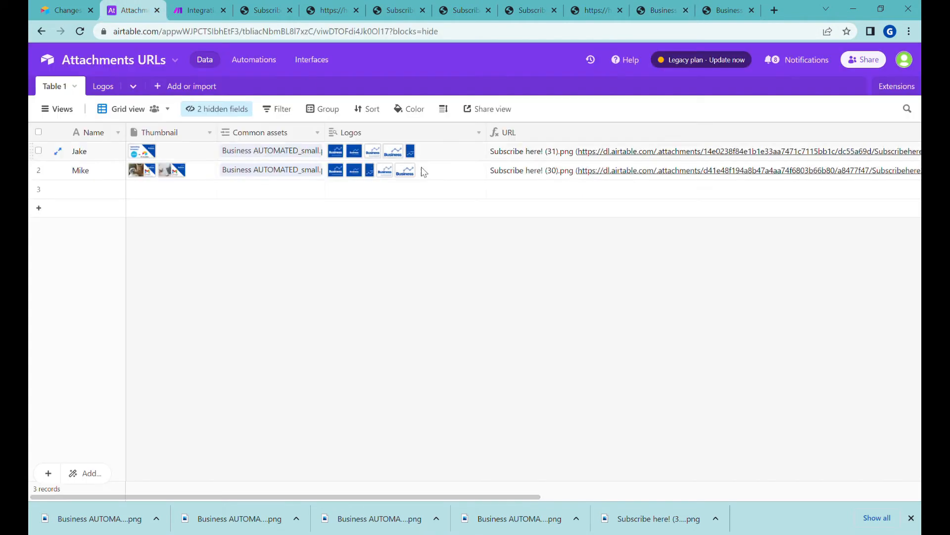
Preview Mike's Logos attachments and unhide the Shared? and Expiry date fields
{"action": "left_click", "coordinate": [445, 175]}
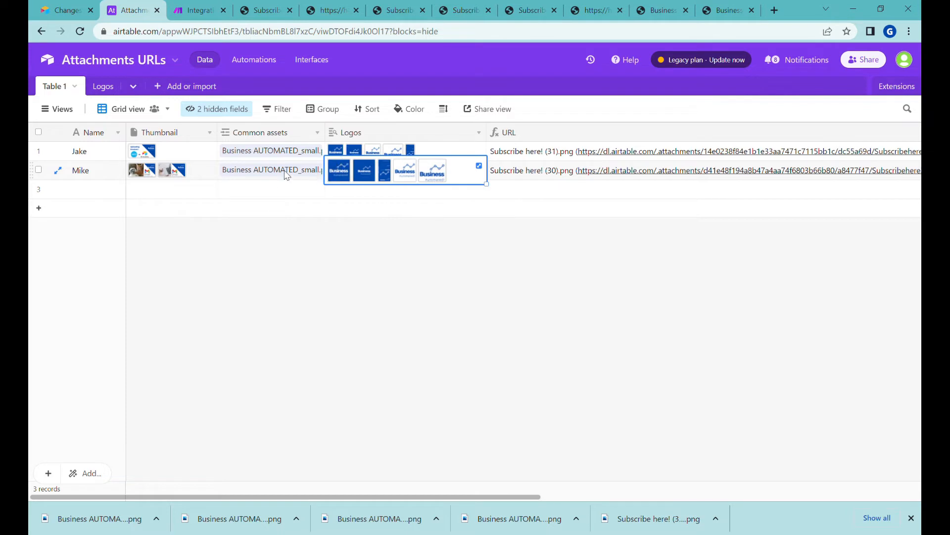
{"action": "key", "text": "Left"}
{"action": "key", "text": "Left"}
{"action": "key", "text": "Left"}
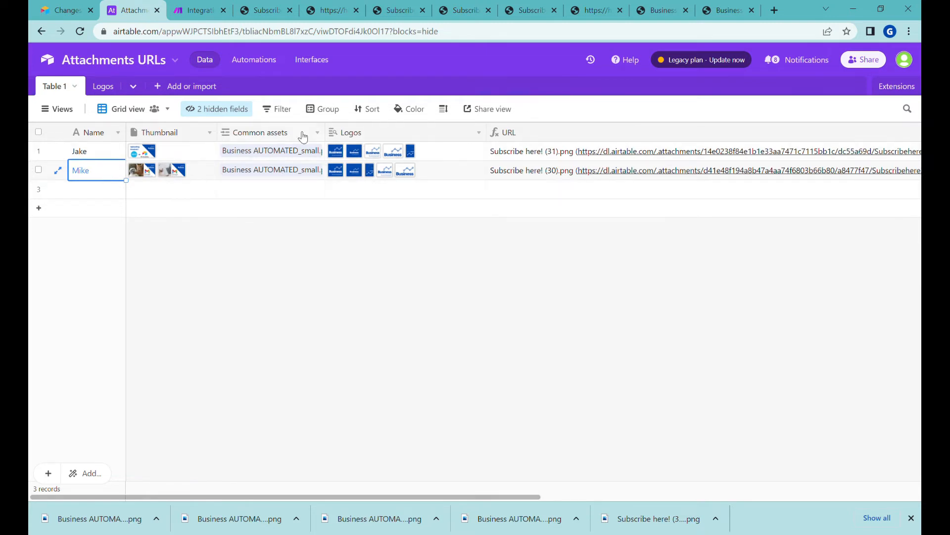
{"action": "left_click", "coordinate": [213, 109]}
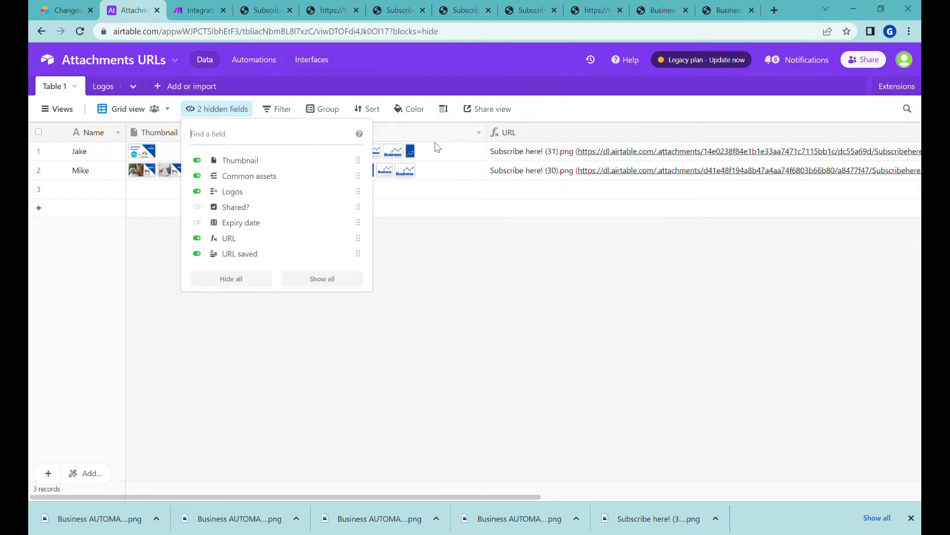
{"action": "left_click", "coordinate": [227, 208]}
{"action": "left_click", "coordinate": [243, 222]}
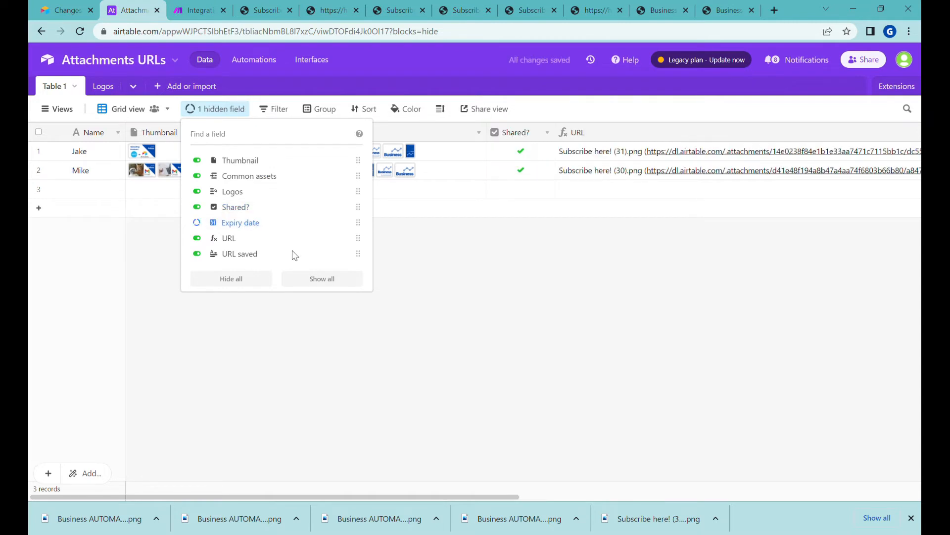
{"action": "left_click", "coordinate": [463, 158]}
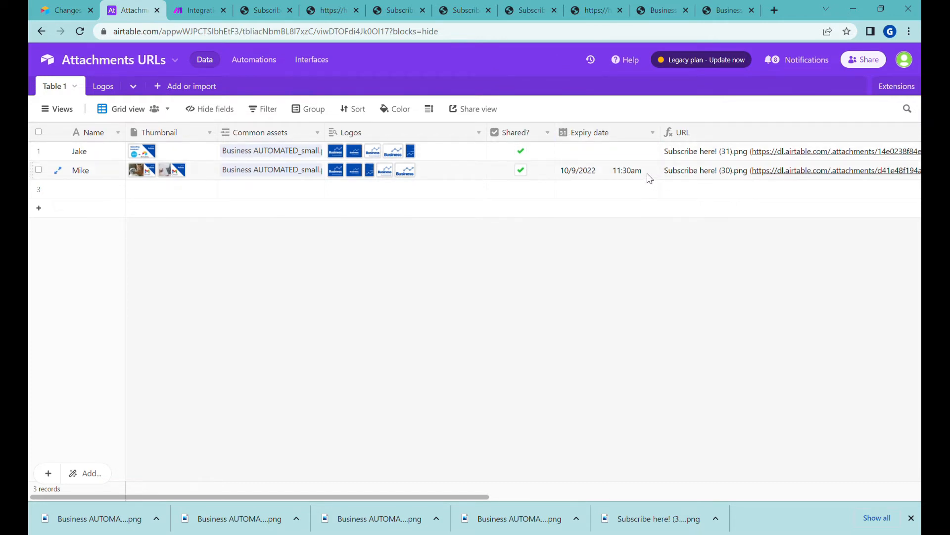
Give the Expiry date field a 12-hour time, showing Mike's as 10/9/2022 11:30am
{"action": "left_click", "coordinate": [548, 133]}
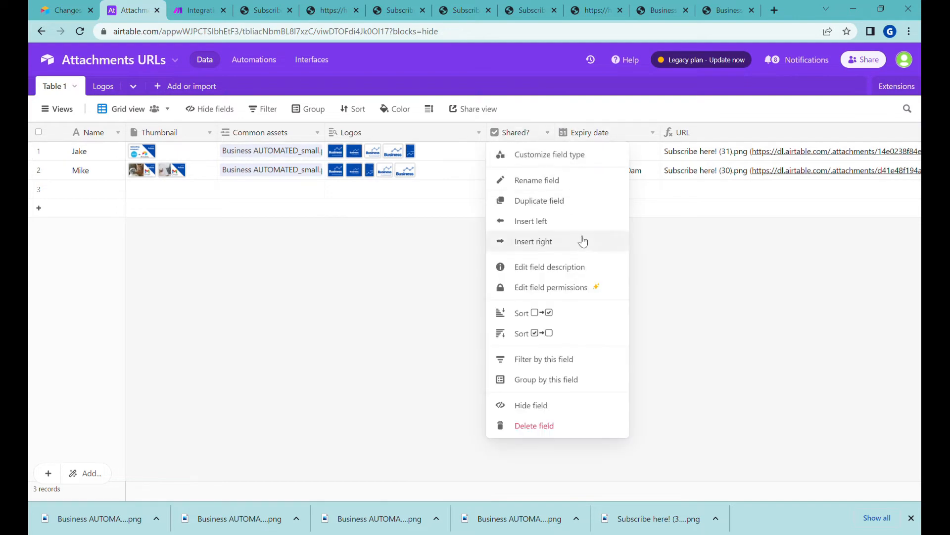
{"action": "left_click", "coordinate": [653, 132]}
{"action": "left_click", "coordinate": [647, 154]}
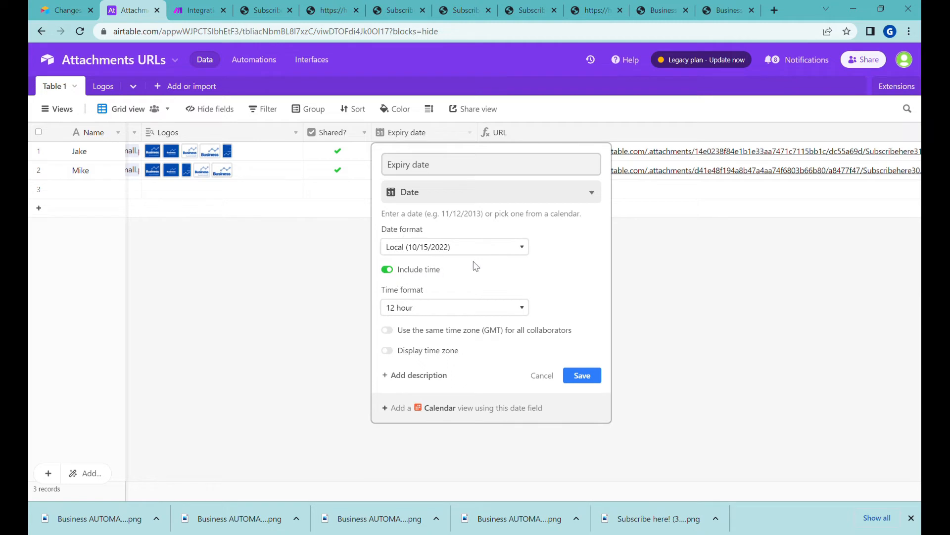
{"action": "left_click", "coordinate": [582, 376]}
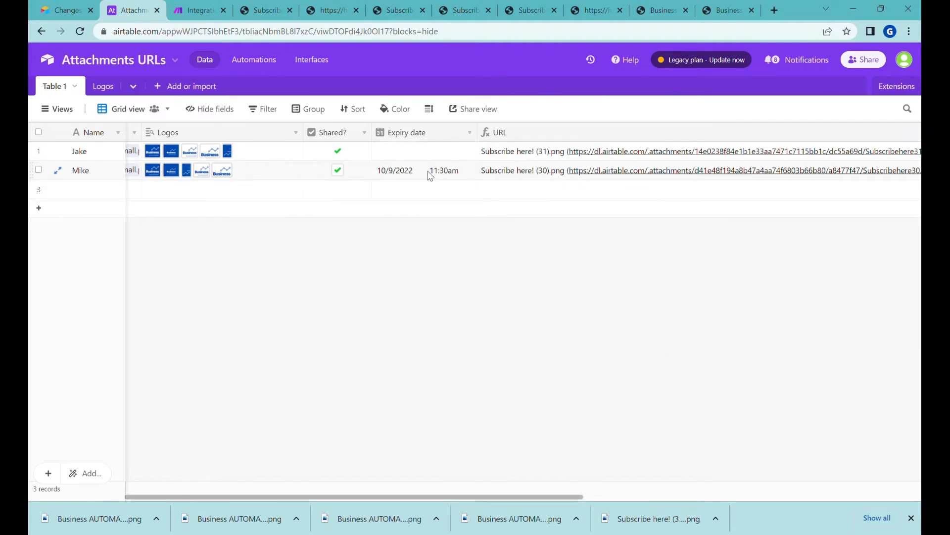
{"action": "left_click", "coordinate": [431, 177]}
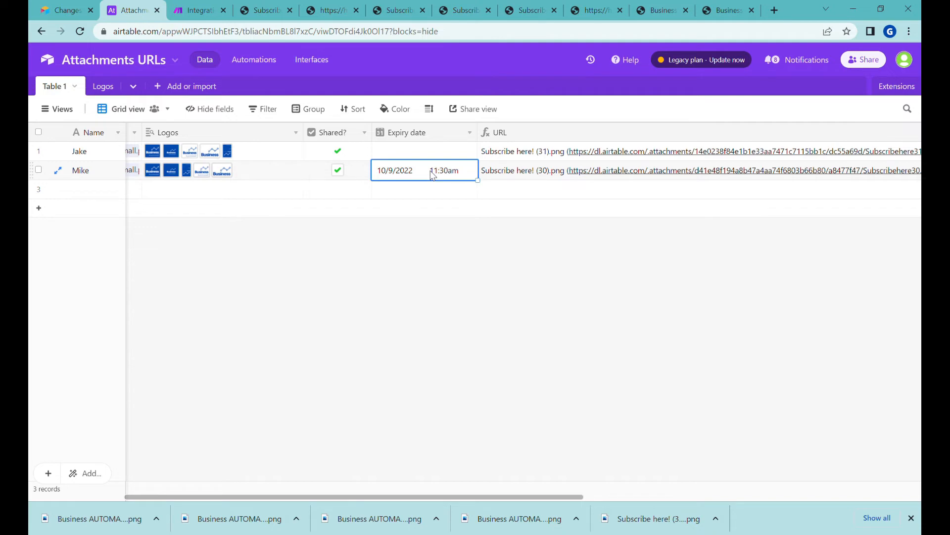
{"action": "key", "text": "Left"}
{"action": "key", "text": "Left"}
{"action": "key", "text": "Left"}
{"action": "key", "text": "Left"}
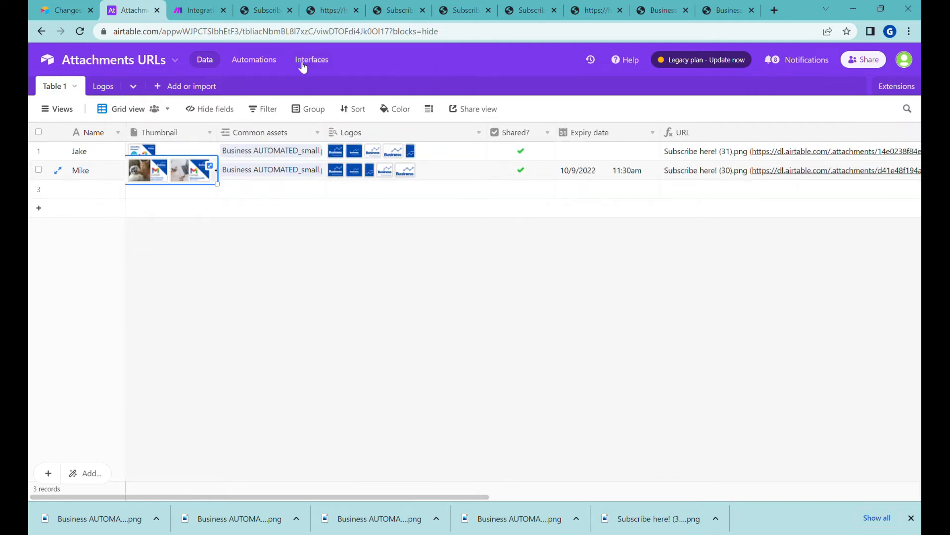
{"action": "left_click", "coordinate": [195, 12]}
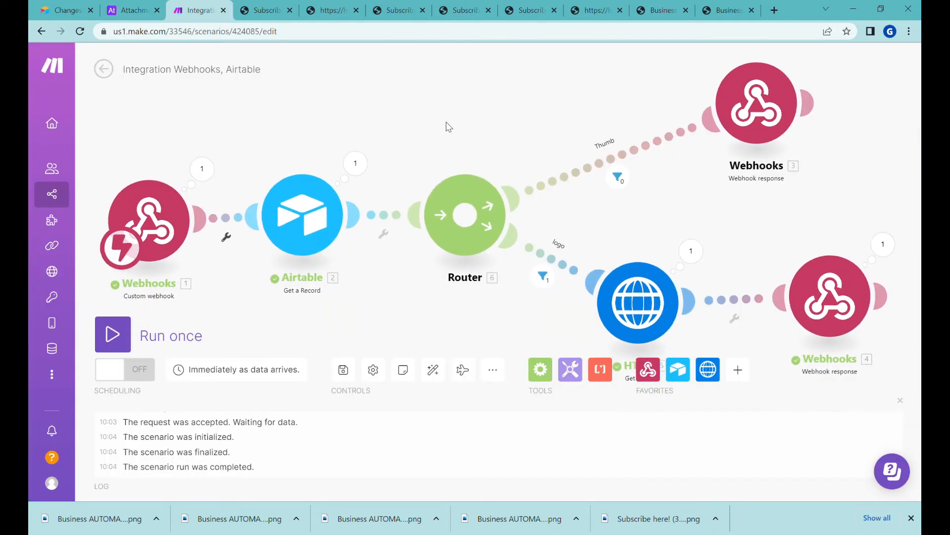
Insert a Router and add a Webhook response module below the flow
{"action": "left_click_drag", "start_coordinate": [437, 221], "coordinate": [506, 144]}
{"action": "mouse_move", "coordinate": [484, 300]}
{"action": "left_mouse_down"}
{"action": "mouse_move", "coordinate": [475, 223]}
{"action": "mouse_move", "coordinate": [476, 283]}
{"action": "left_mouse_up"}
{"action": "scroll", "coordinate": [471, 223], "scroll_direction": "down", "scroll_amount": 3}
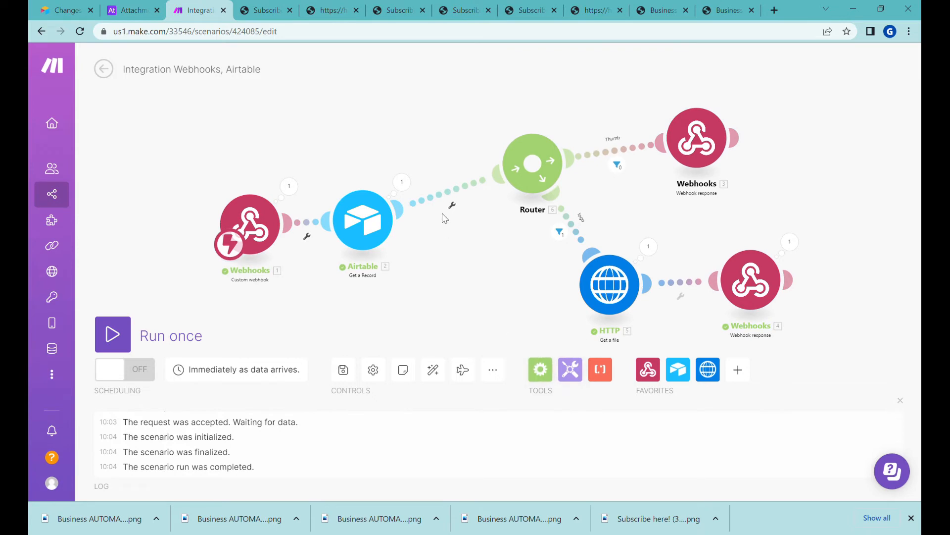
{"action": "left_click", "coordinate": [648, 369]}
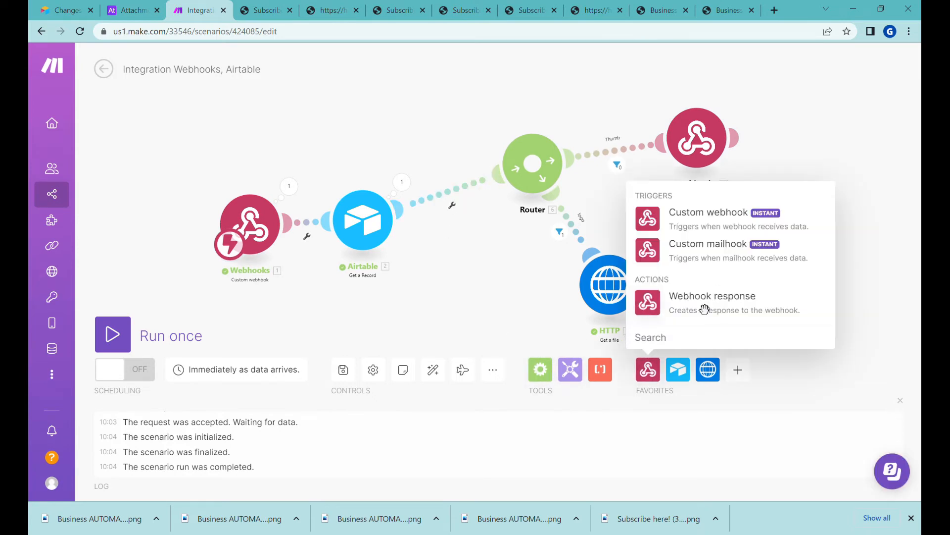
{"action": "left_click", "coordinate": [705, 310]}
{"action": "left_click_drag", "start_coordinate": [692, 309], "coordinate": [353, 337]}
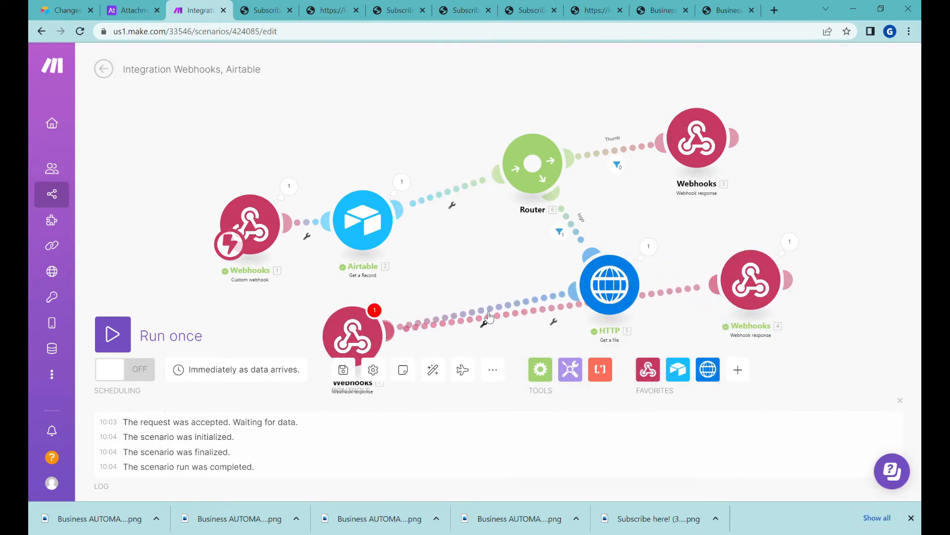
Link the new Webhook response to the Router and set its body to 'expired'
{"action": "right_click", "coordinate": [489, 316]}
{"action": "left_click", "coordinate": [514, 344]}
{"action": "right_click", "coordinate": [516, 305]}
{"action": "left_click", "coordinate": [559, 336]}
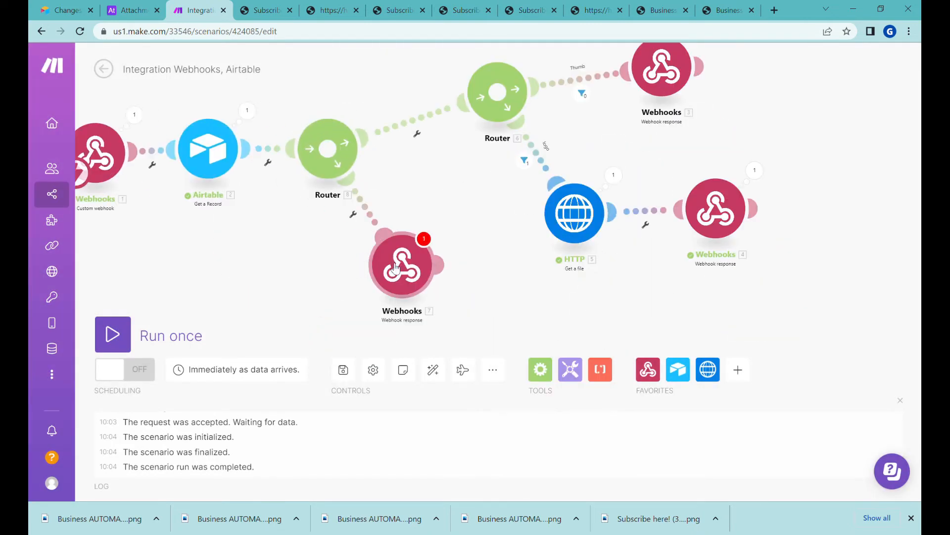
{"action": "left_click", "coordinate": [396, 260]}
{"action": "left_click", "coordinate": [490, 308]}
{"action": "type", "text": "expired"}
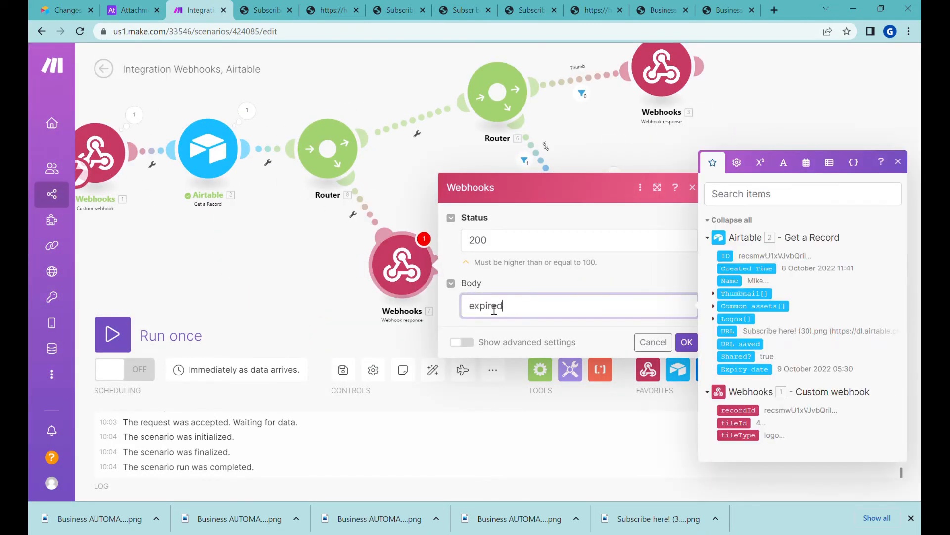
{"action": "left_click", "coordinate": [687, 343]}
{"action": "left_click", "coordinate": [406, 276]}
{"action": "left_click", "coordinate": [676, 346]}
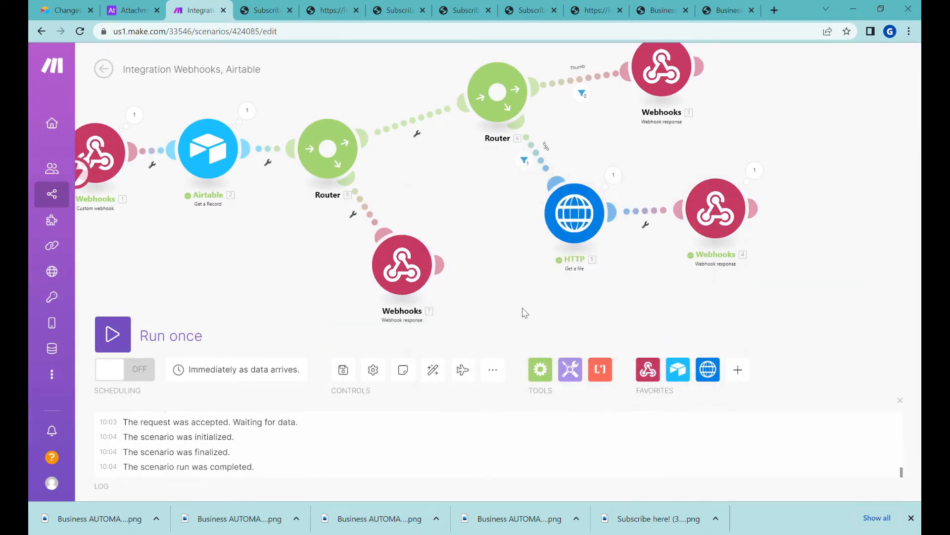
Label the route filter 'Check validity' with Shared? equal to true, then check the Airtable expiry dates
{"action": "left_click", "coordinate": [423, 128]}
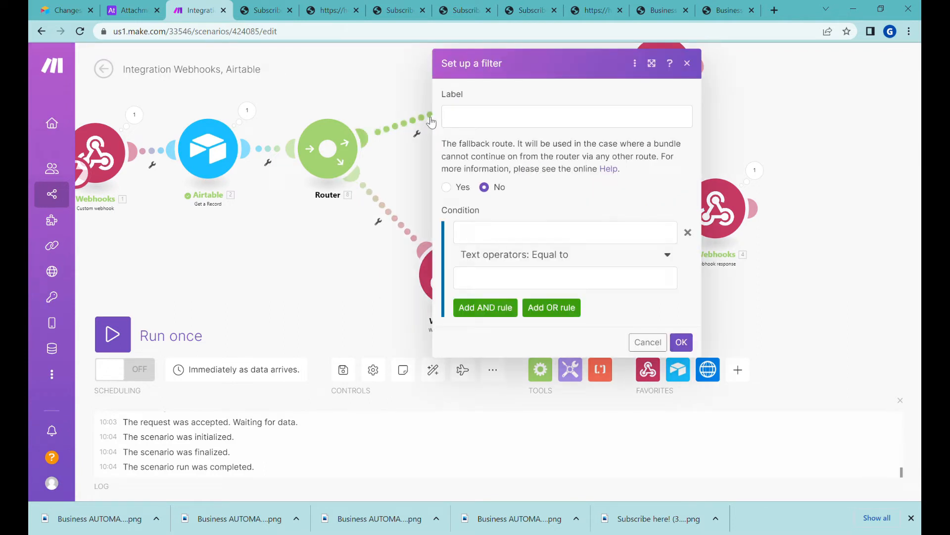
{"action": "left_click", "coordinate": [475, 119]}
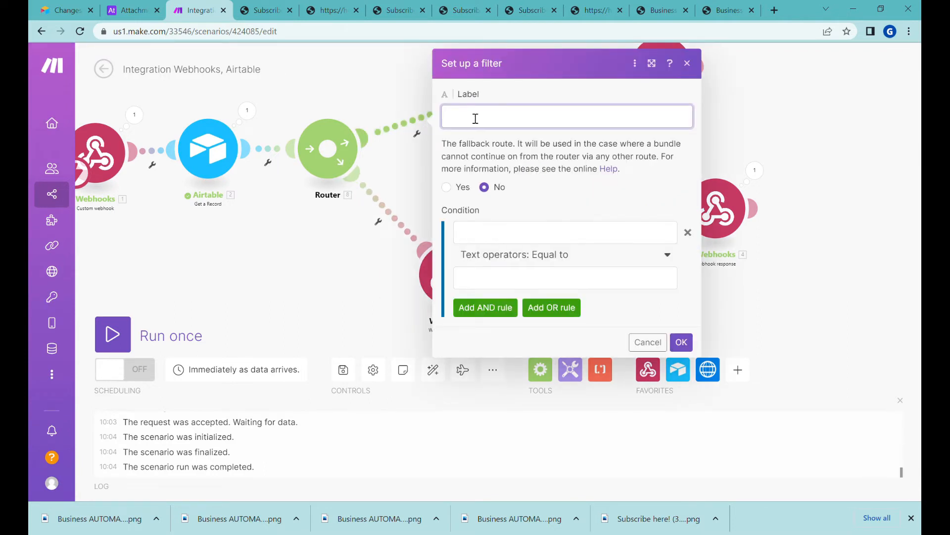
{"action": "type", "text": "Check validity"}
{"action": "left_click", "coordinate": [507, 246]}
{"action": "left_click", "coordinate": [510, 239]}
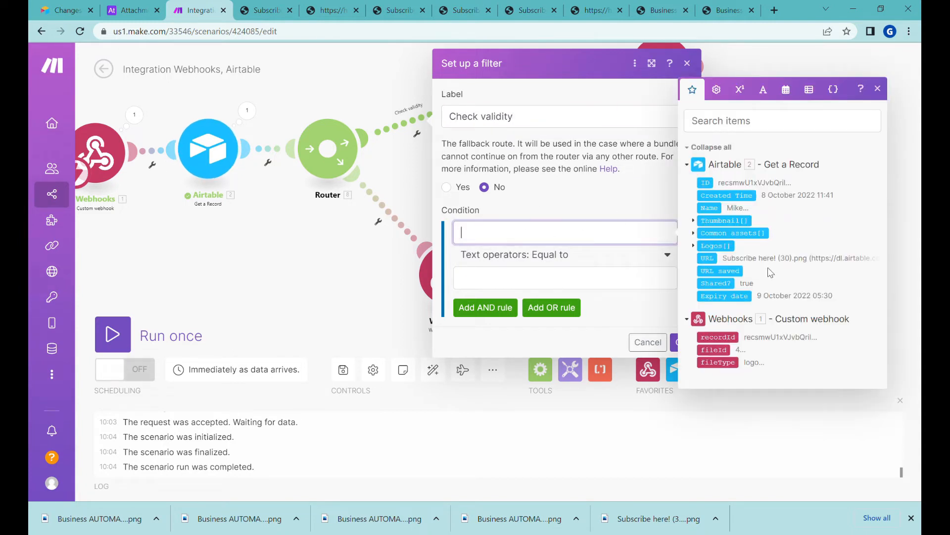
{"action": "left_click", "coordinate": [717, 284]}
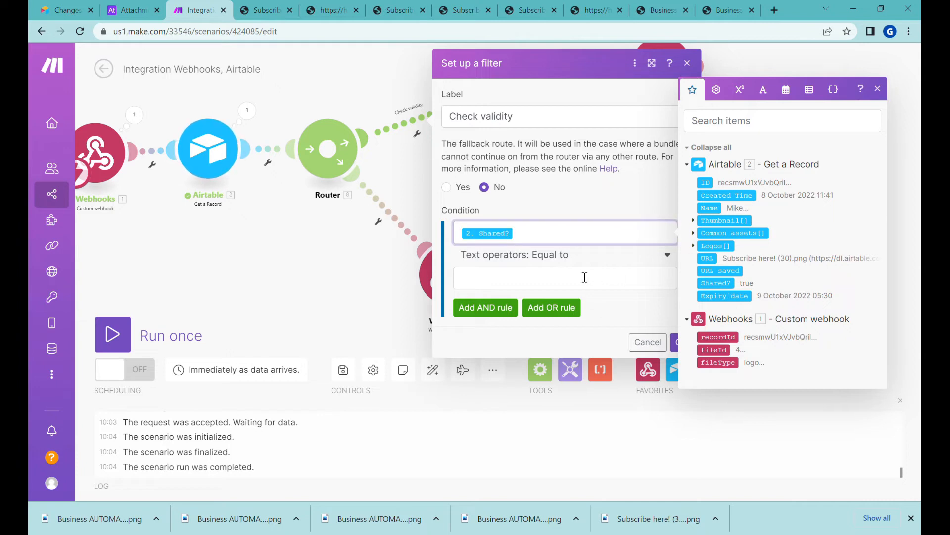
{"action": "left_click", "coordinate": [520, 284]}
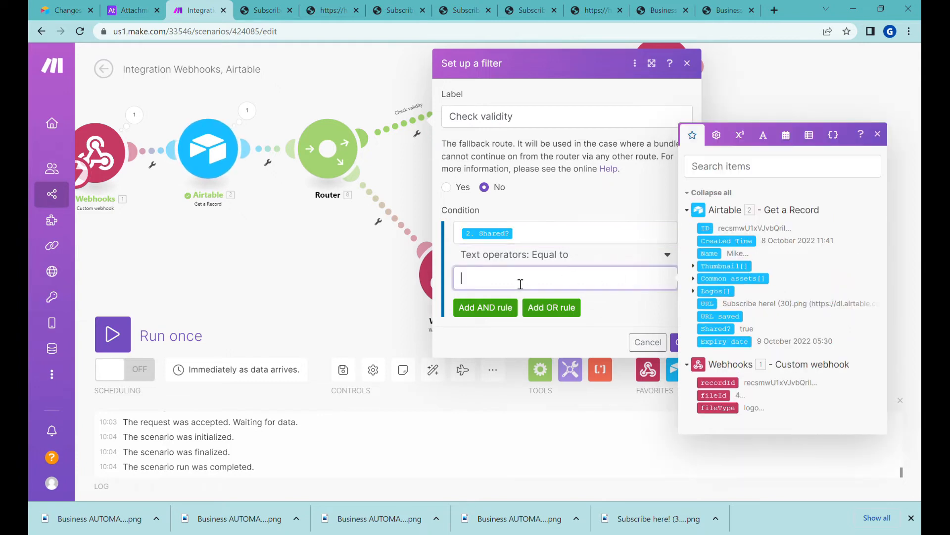
{"action": "left_click", "coordinate": [616, 309]}
{"action": "left_click", "coordinate": [133, 10]}
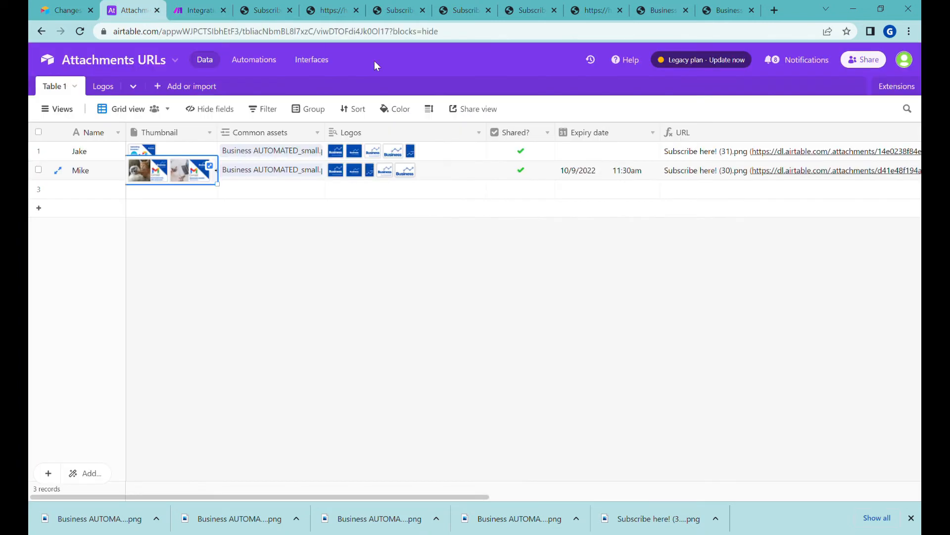
{"action": "left_click", "coordinate": [611, 157]}
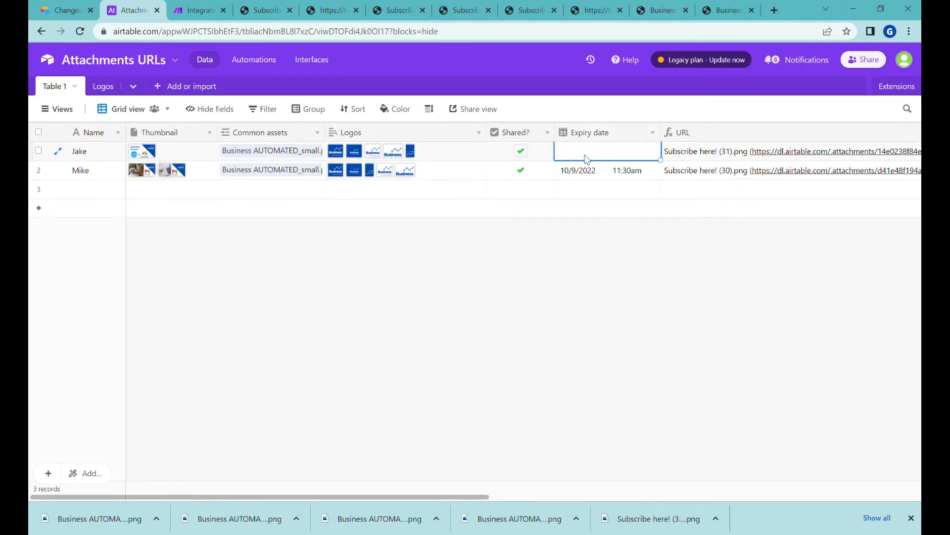
Add an AND rule to Check validity requiring Expiry date 'Does not exist'
{"action": "left_click", "coordinate": [201, 9]}
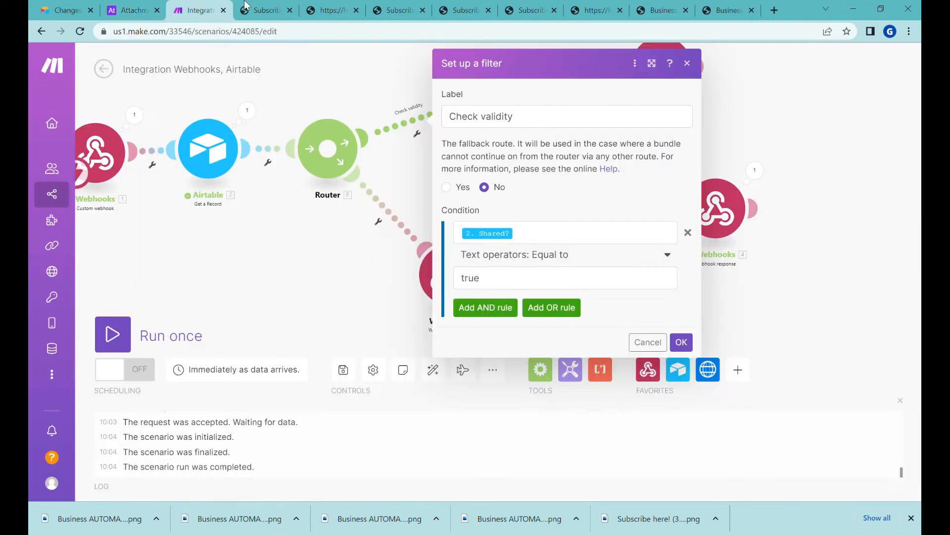
{"action": "left_click", "coordinate": [500, 307]}
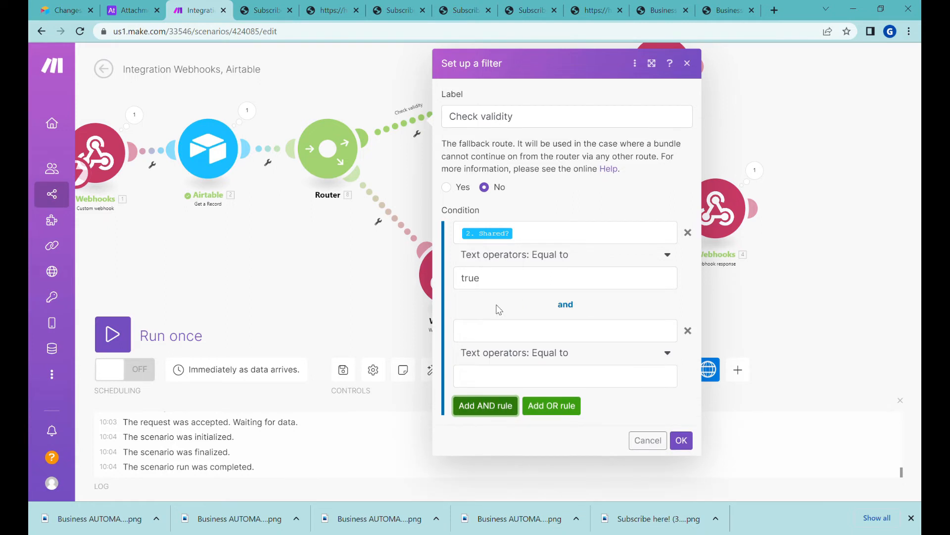
{"action": "left_click", "coordinate": [502, 339]}
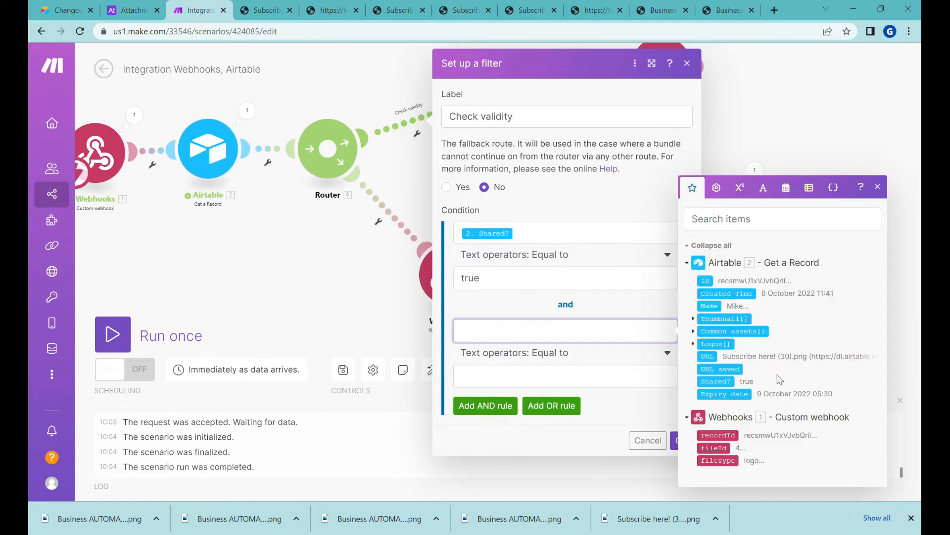
{"action": "left_click", "coordinate": [737, 395]}
{"action": "left_click", "coordinate": [520, 359]}
{"action": "left_click", "coordinate": [489, 429]}
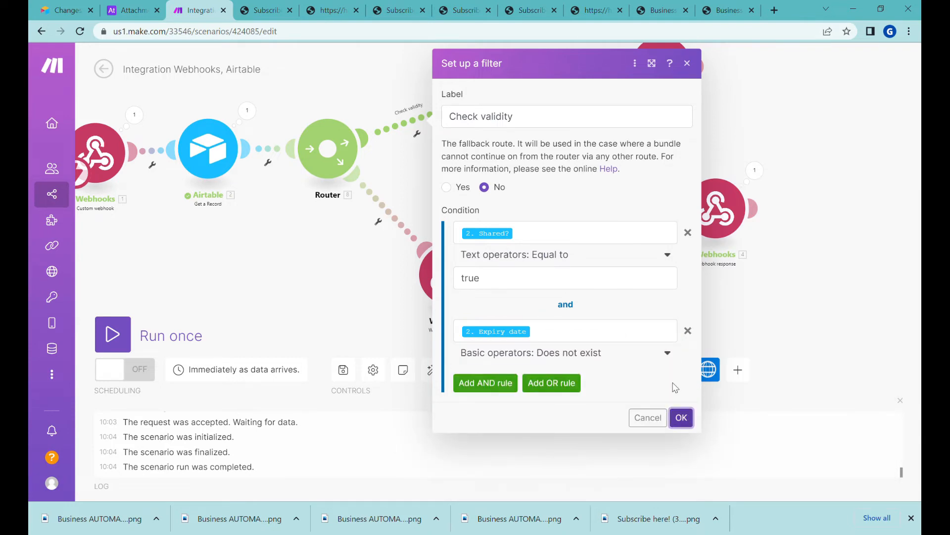
{"action": "left_click", "coordinate": [681, 417]}
Move the Thumb response module up and switch the scenario on
{"action": "scroll", "coordinate": [446, 178], "scroll_direction": "up", "scroll_amount": 1}
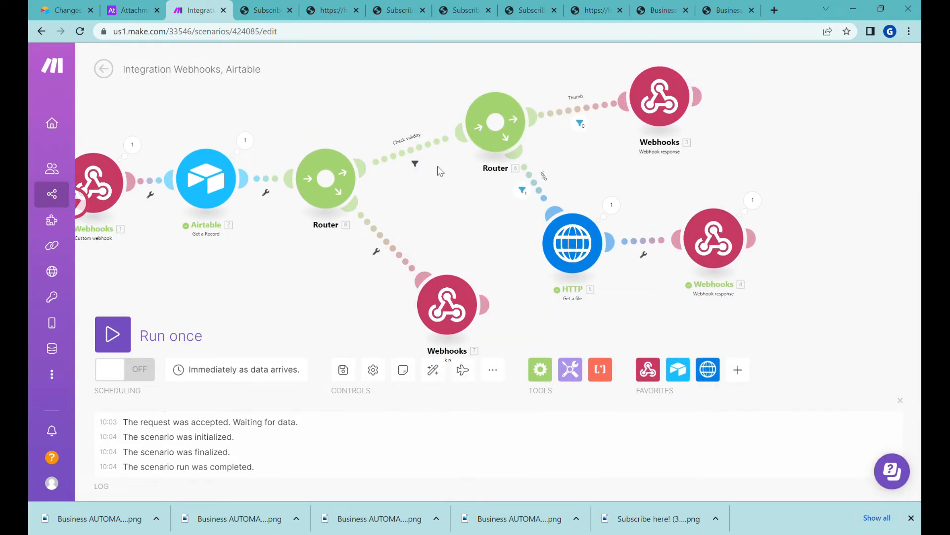
{"action": "left_click_drag", "start_coordinate": [660, 98], "coordinate": [715, 68]}
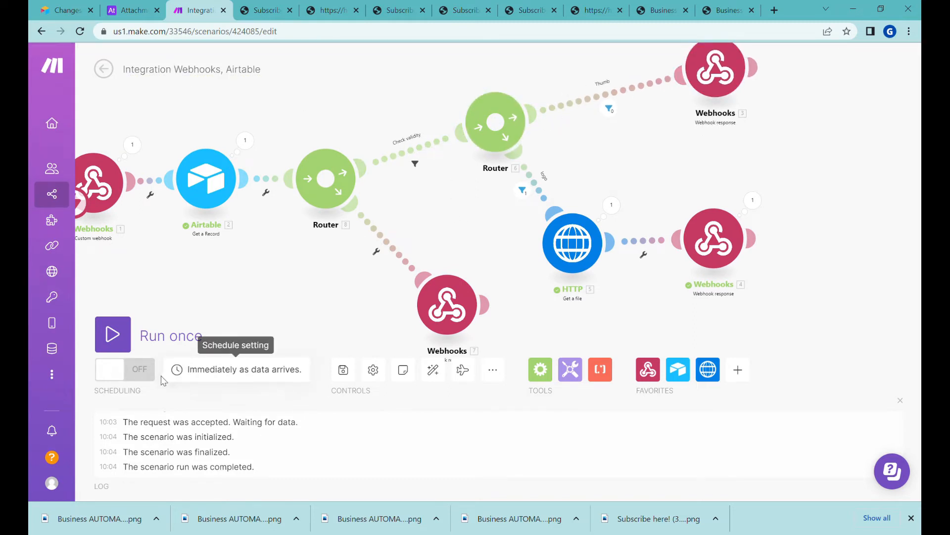
{"action": "left_click", "coordinate": [132, 376]}
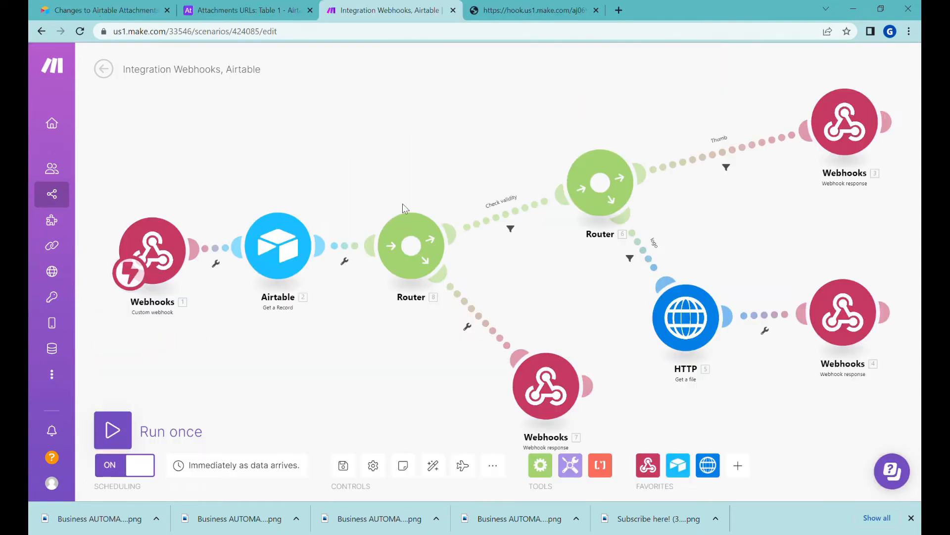
Load the webhook test link with fileId=1 in a new browser tab
{"action": "left_click", "coordinate": [619, 10]}
{"action": "key", "text": "Return"}
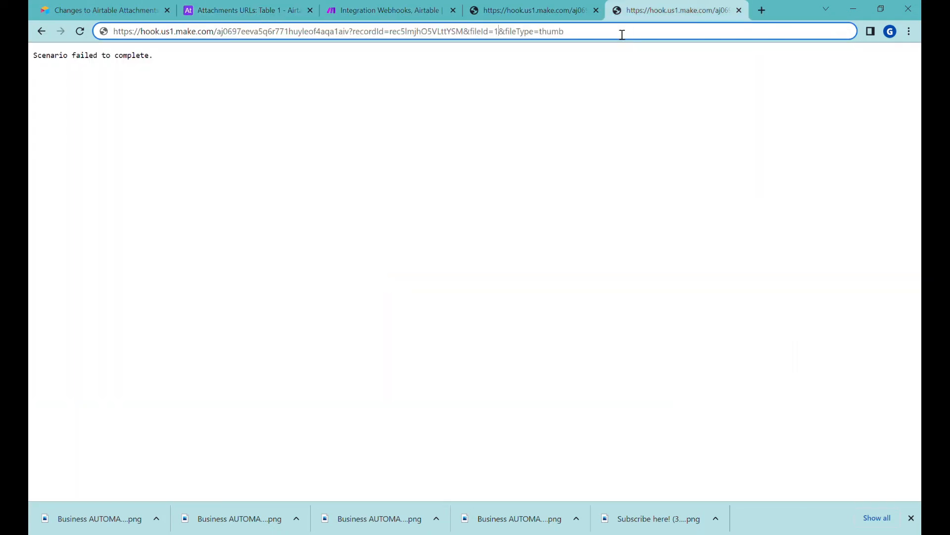
{"action": "key", "text": "Return"}
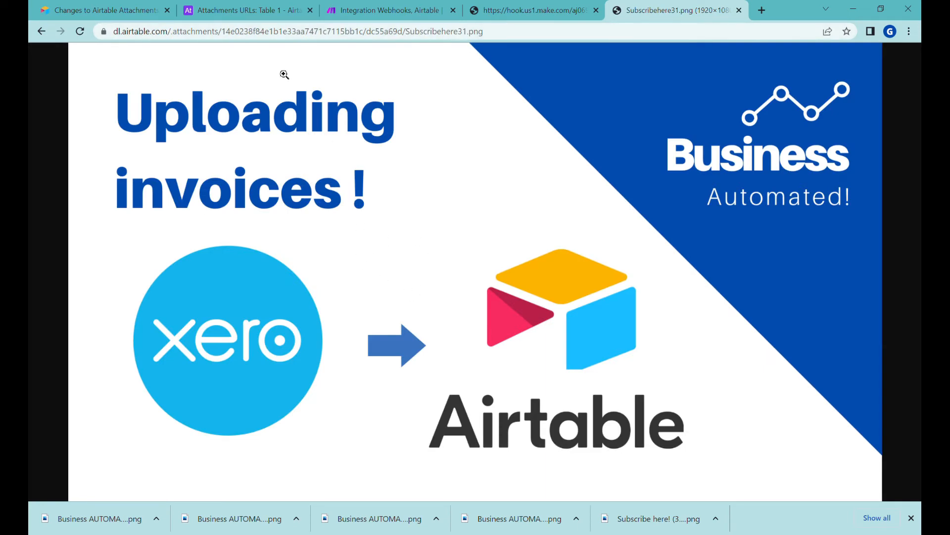
Compare the records' expiry dates in Airtable, then return to the Make scenario
{"action": "left_click", "coordinate": [238, 12]}
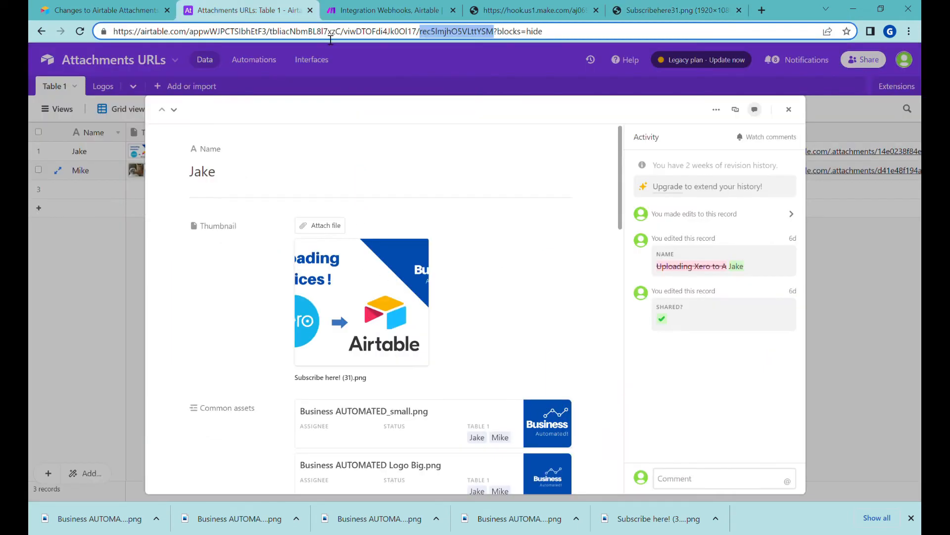
{"action": "left_click", "coordinate": [790, 112]}
{"action": "left_click", "coordinate": [647, 151]}
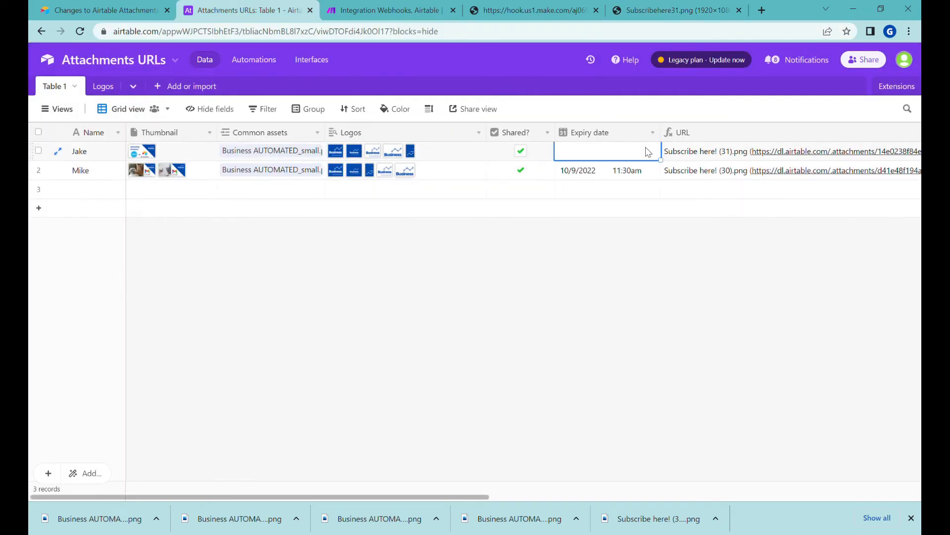
{"action": "left_click", "coordinate": [625, 178]}
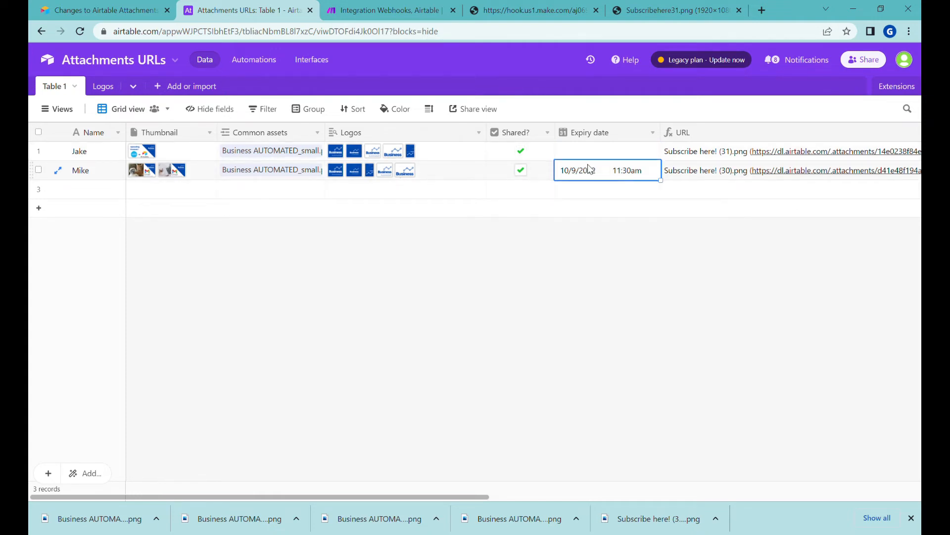
{"action": "scroll", "coordinate": [615, 206], "scroll_direction": "right", "scroll_amount": 5}
{"action": "left_click", "coordinate": [389, 10]}
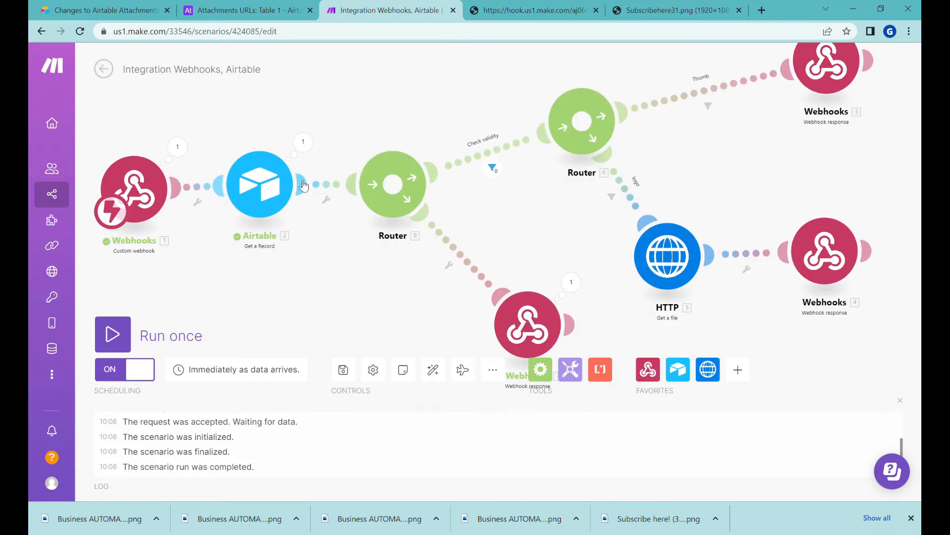
Add an OR condition group to Check validity mapping Shared? true
{"action": "left_click", "coordinate": [492, 168]}
{"action": "left_click", "coordinate": [641, 392]}
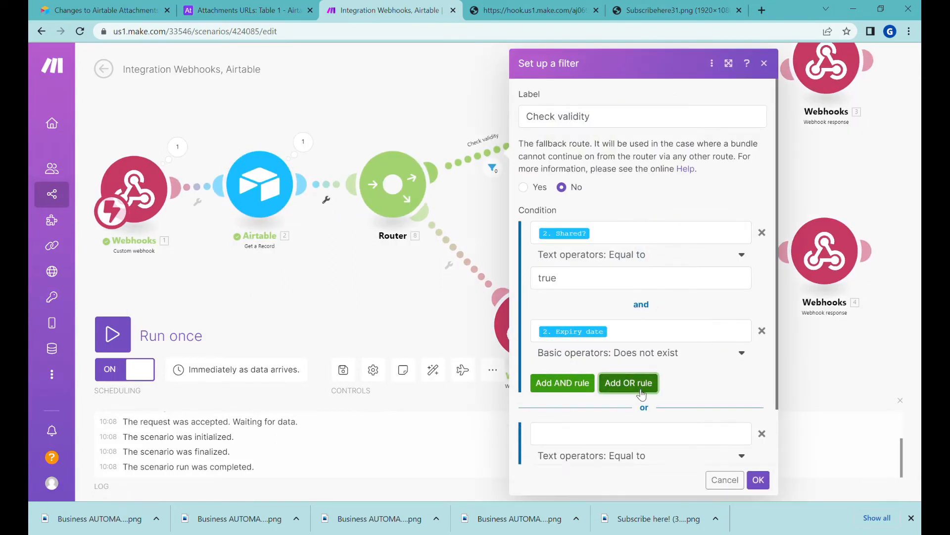
{"action": "scroll", "coordinate": [703, 379], "scroll_direction": "down", "scroll_amount": 2}
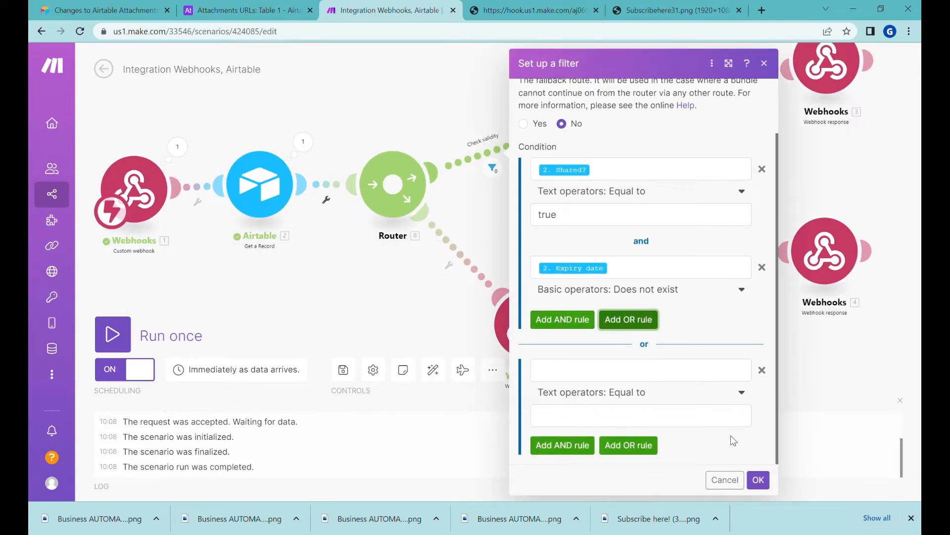
{"action": "left_click", "coordinate": [567, 371]}
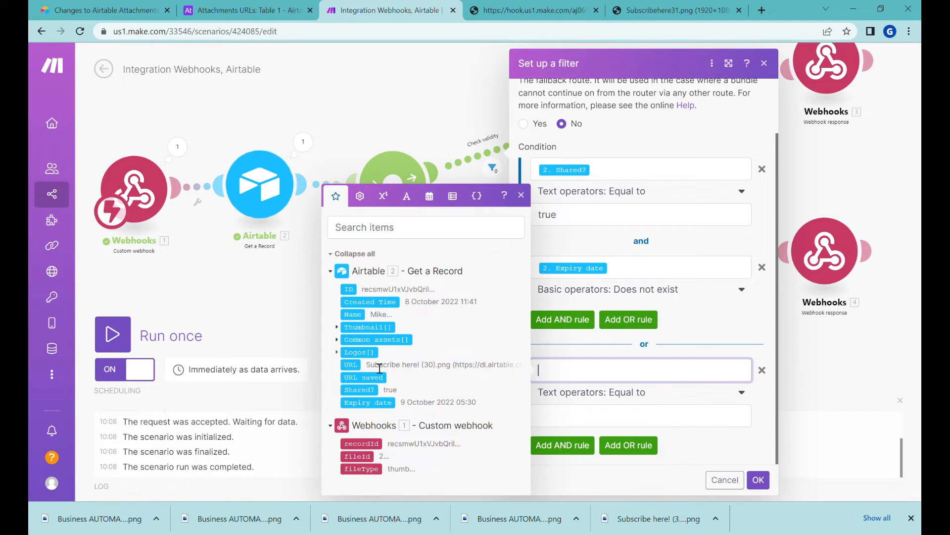
{"action": "left_click", "coordinate": [360, 389]}
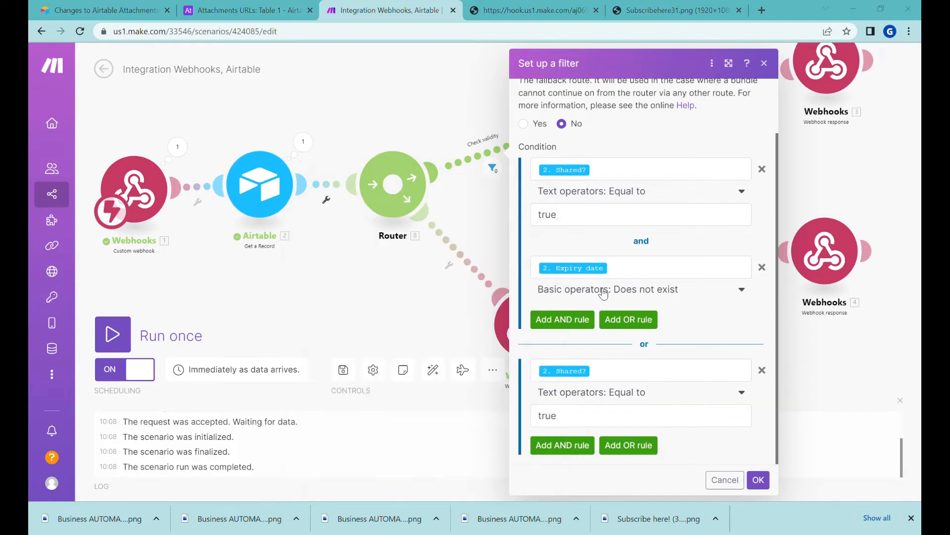
Require Expiry date later than or equal to now in that group, and save the scenario
{"action": "left_click", "coordinate": [572, 443]}
{"action": "scroll", "coordinate": [619, 416], "scroll_direction": "down", "scroll_amount": 2}
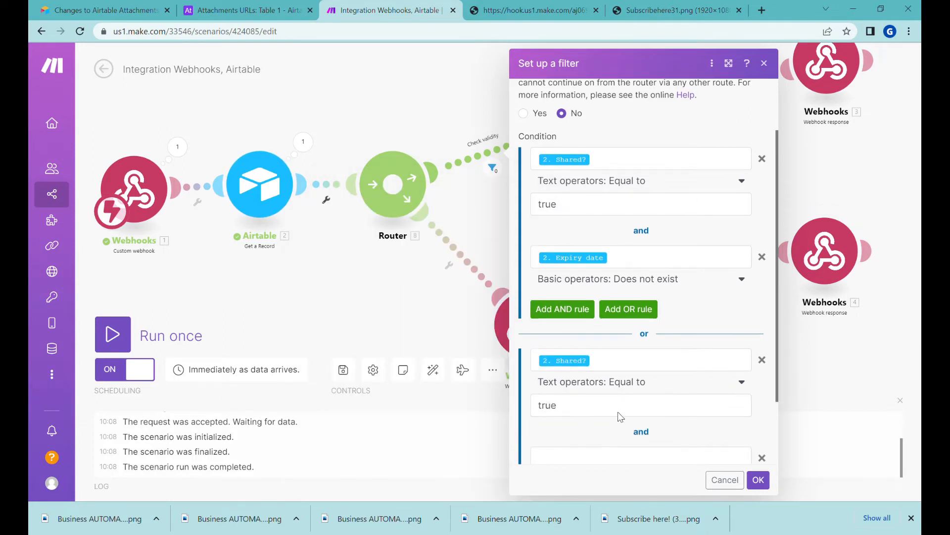
{"action": "left_click", "coordinate": [574, 370]}
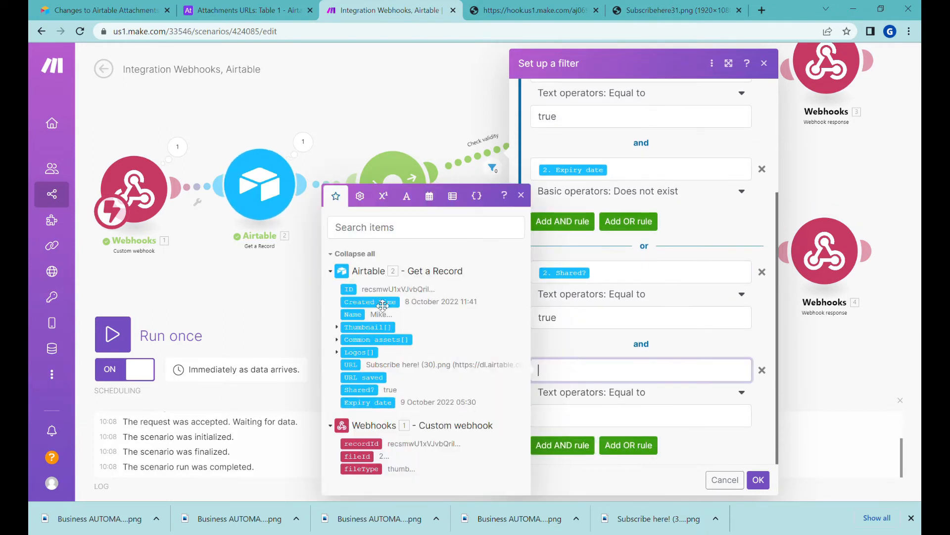
{"action": "left_click", "coordinate": [366, 402]}
{"action": "left_click", "coordinate": [581, 400]}
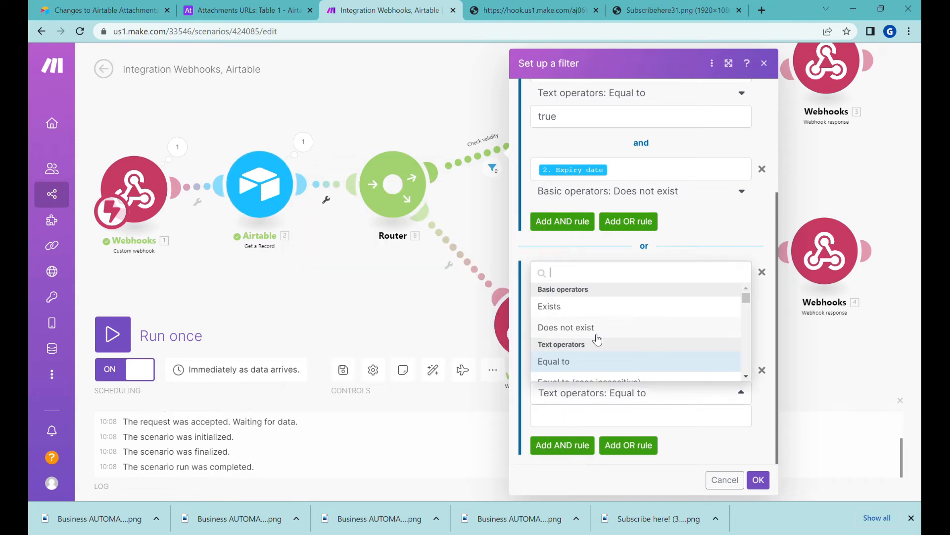
{"action": "type", "text": "late"}
{"action": "left_click", "coordinate": [597, 340]}
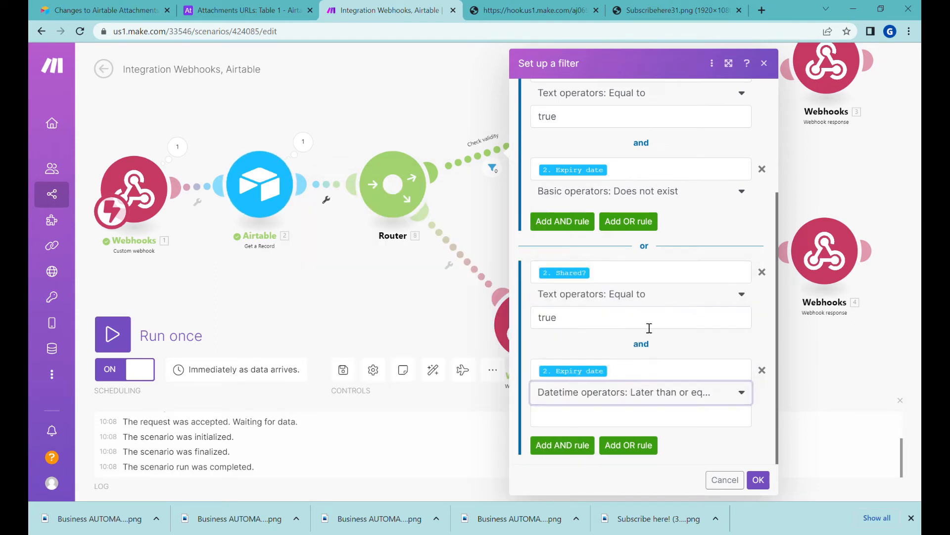
{"action": "left_click", "coordinate": [618, 421]}
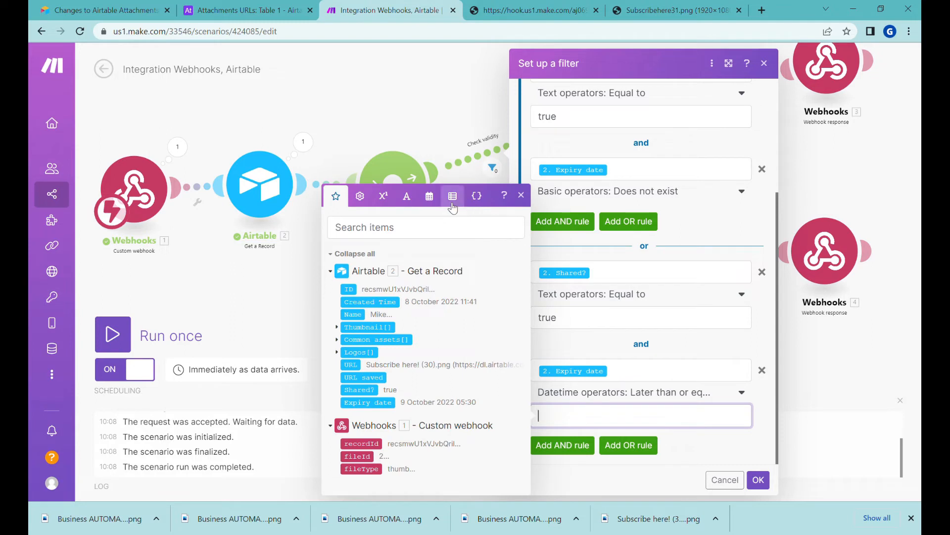
{"action": "left_click", "coordinate": [430, 197]}
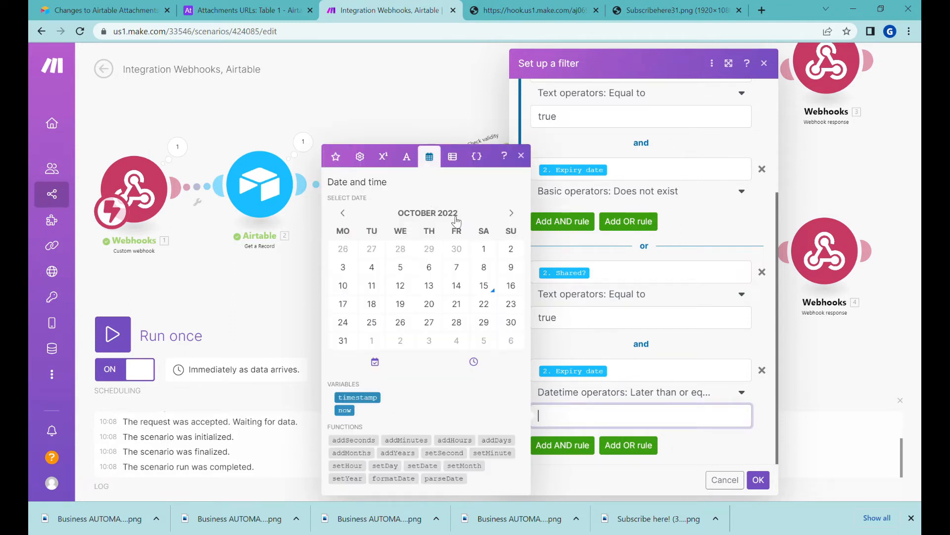
{"action": "left_click", "coordinate": [345, 411]}
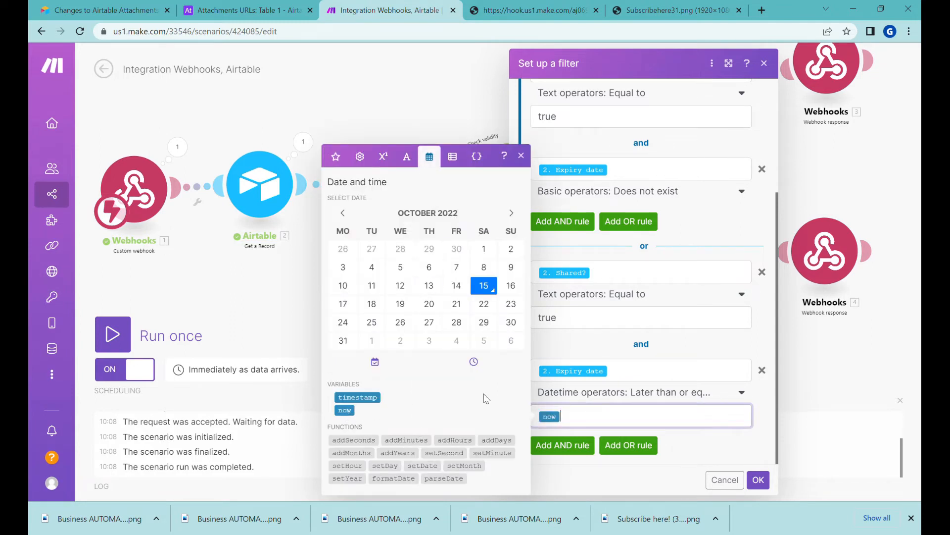
{"action": "left_click", "coordinate": [757, 480]}
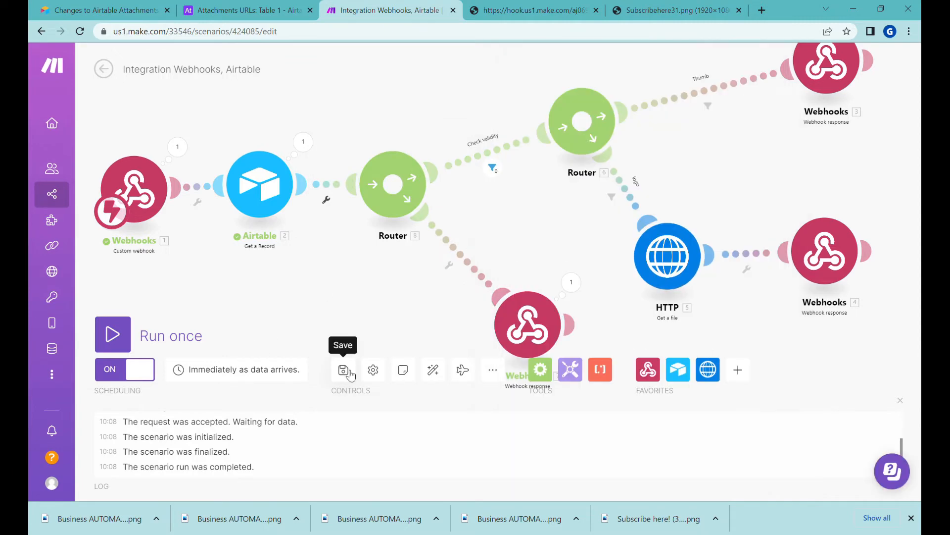
{"action": "left_click", "coordinate": [153, 331]}
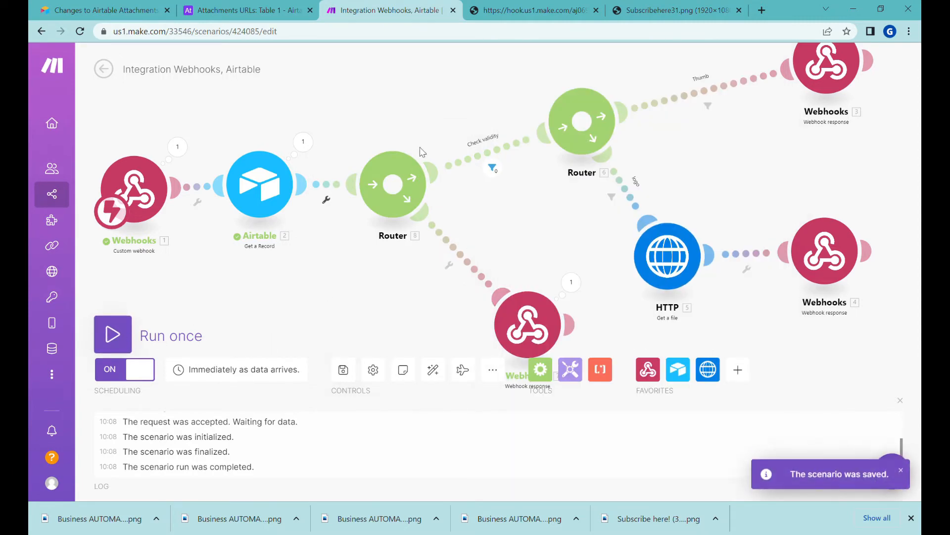
Reload the webhook test URL and match the served image to the second record's Subscribehere32.png thumbnail
{"action": "left_click", "coordinate": [501, 13]}
{"action": "left_click", "coordinate": [80, 31]}
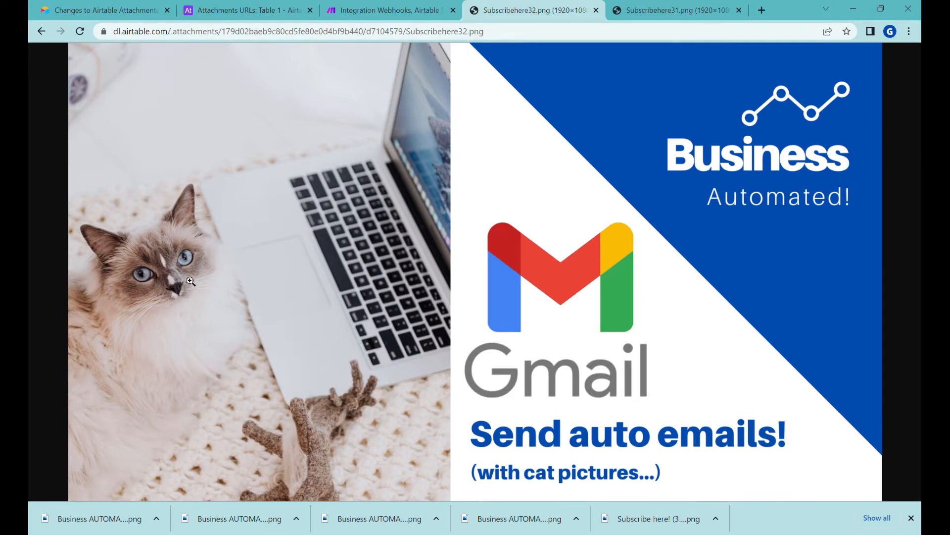
{"action": "left_click", "coordinate": [213, 15]}
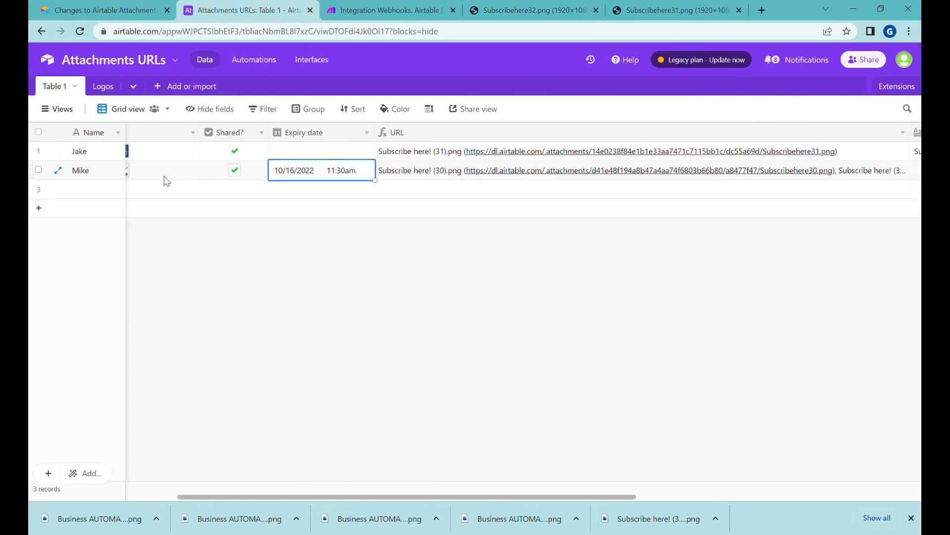
{"action": "left_click_drag", "start_coordinate": [165, 173], "coordinate": [39, 173]}
{"action": "left_click", "coordinate": [38, 170]}
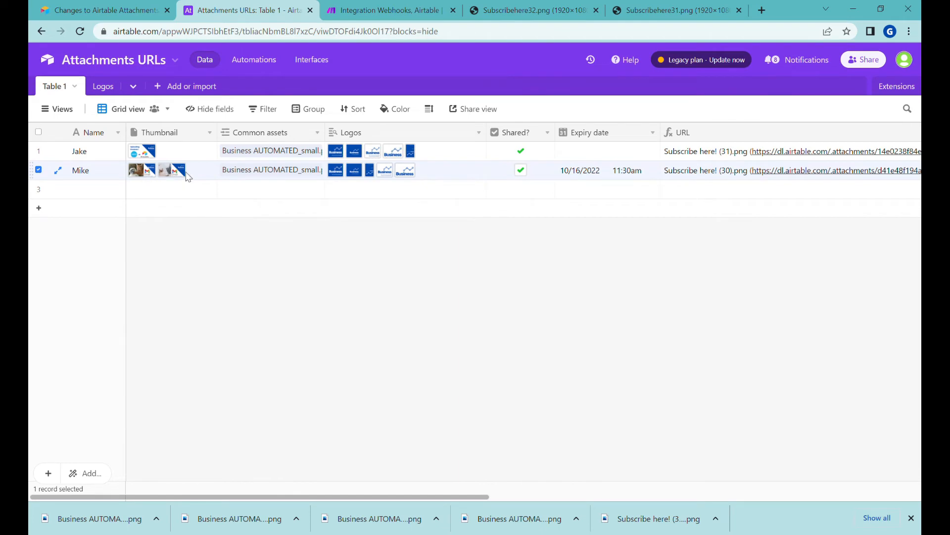
{"action": "left_click", "coordinate": [500, 10]}
{"action": "left_click", "coordinate": [220, 31]}
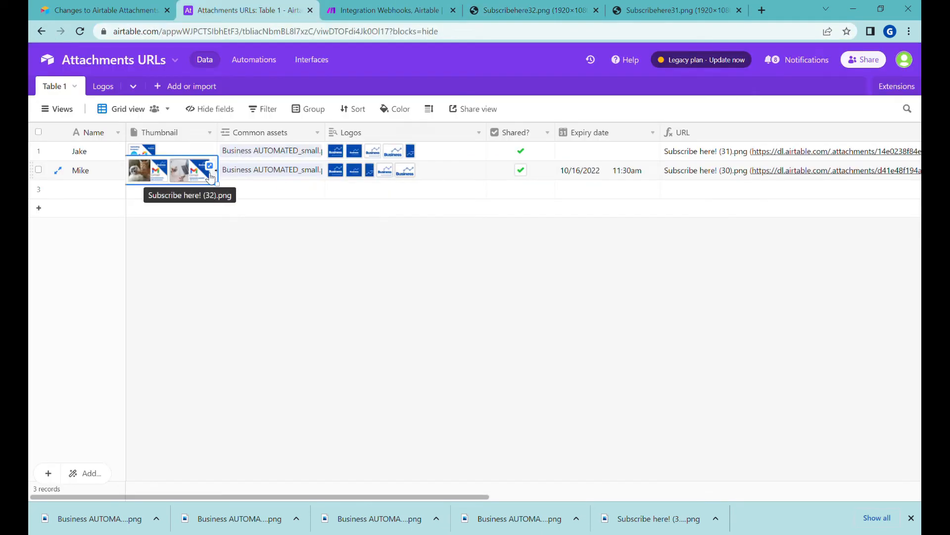
{"action": "left_click", "coordinate": [385, 11]}
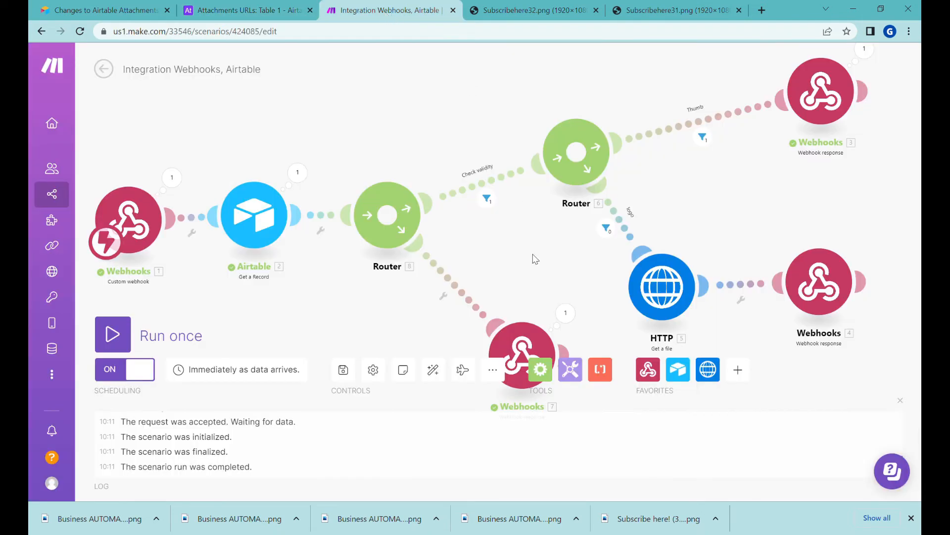
Set the route to the expired Webhook response as the Router's fallback route and save
{"action": "left_click_drag", "start_coordinate": [528, 278], "coordinate": [533, 265]}
{"action": "left_click", "coordinate": [470, 286]}
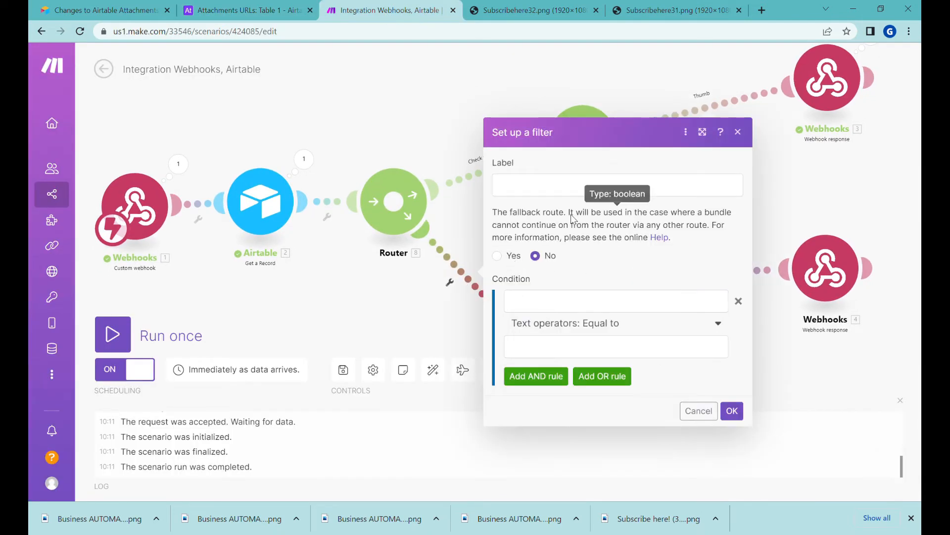
{"action": "double_click", "coordinate": [504, 255]}
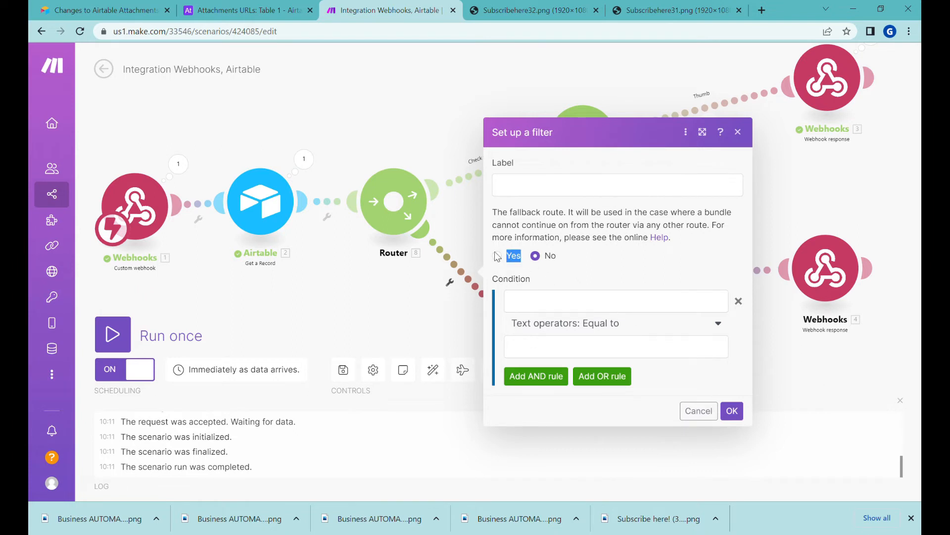
{"action": "left_click", "coordinate": [497, 255]}
{"action": "left_click", "coordinate": [732, 410]}
{"action": "left_click", "coordinate": [348, 376]}
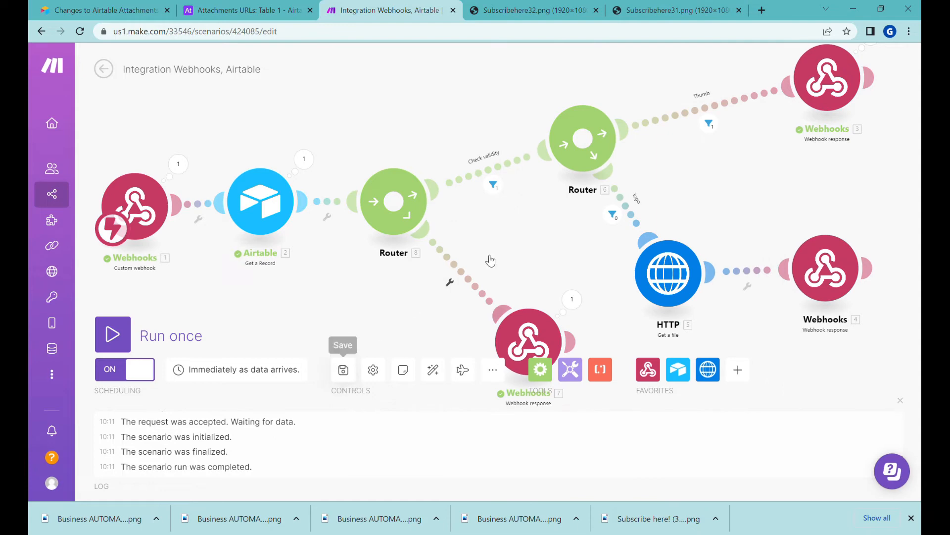
{"action": "left_click", "coordinate": [269, 15]}
Change the second record's expiry date to 14 October and reload the webhook test URL
{"action": "left_click", "coordinate": [596, 176]}
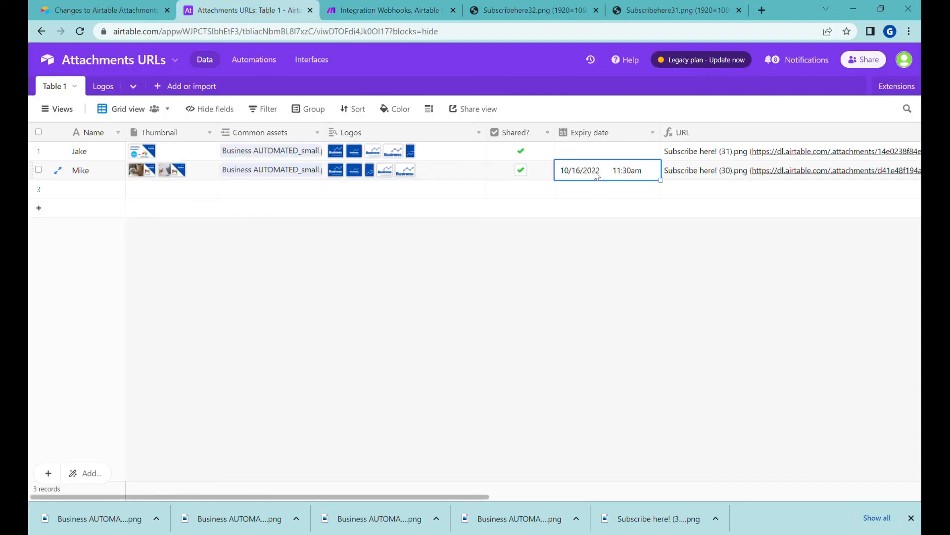
{"action": "left_click", "coordinate": [646, 172]}
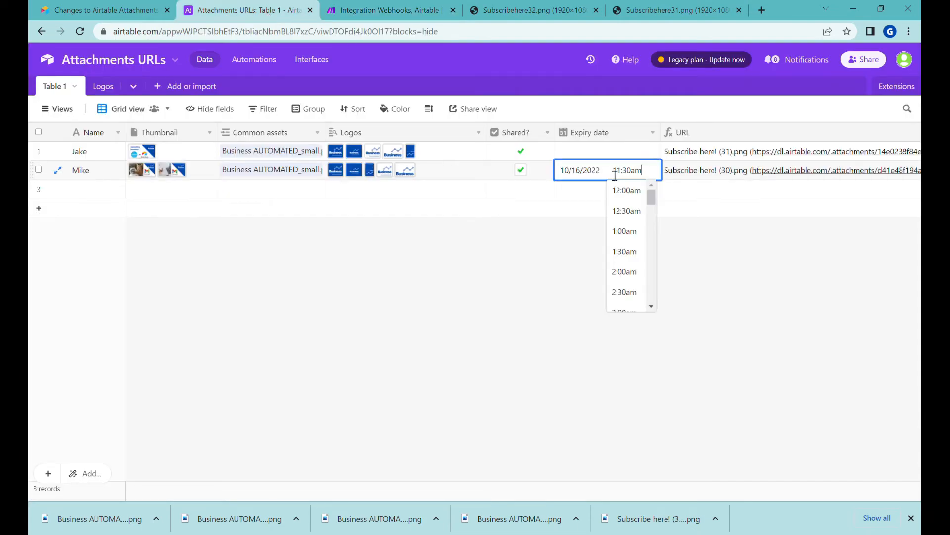
{"action": "left_click", "coordinate": [583, 171]}
{"action": "left_click", "coordinate": [668, 260]}
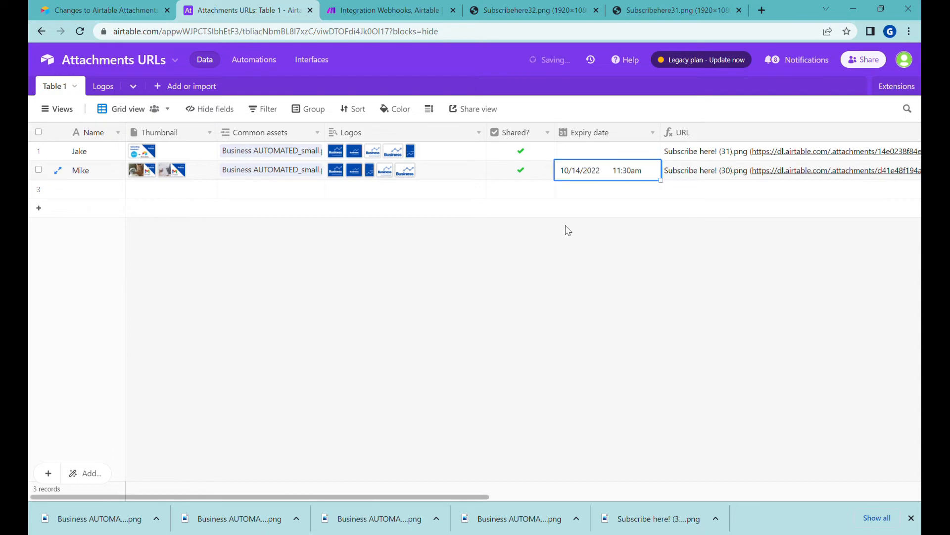
{"action": "left_click", "coordinate": [499, 11]}
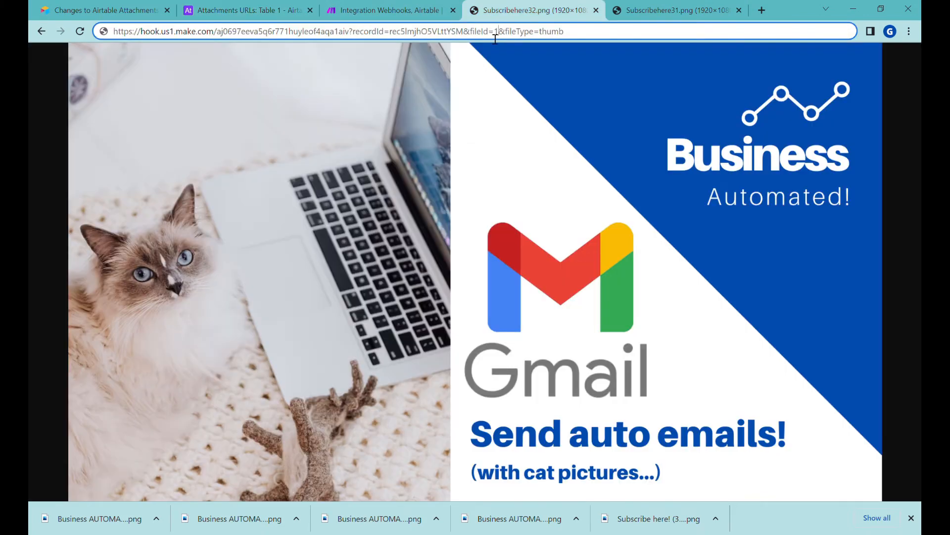
{"action": "key", "text": "Return"}
{"action": "left_click", "coordinate": [533, 36]}
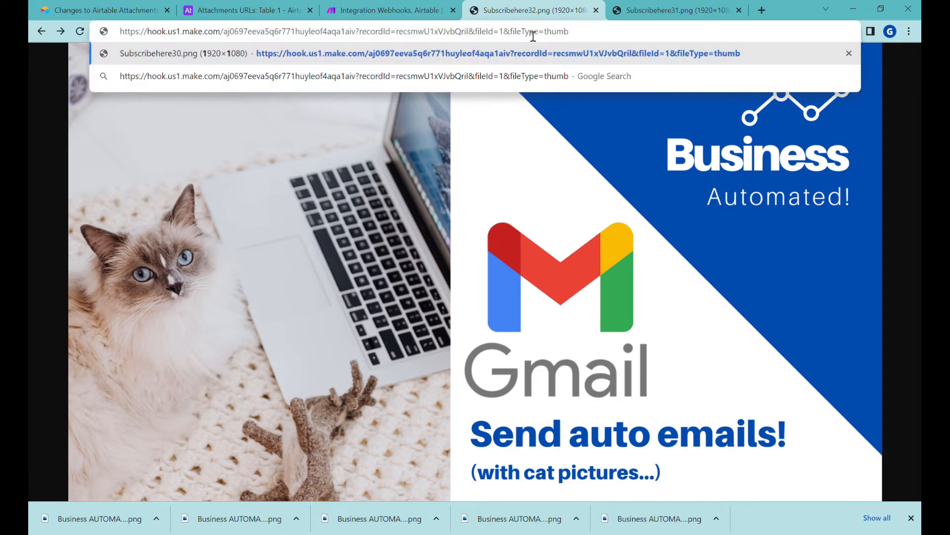
{"action": "key", "text": "Return"}
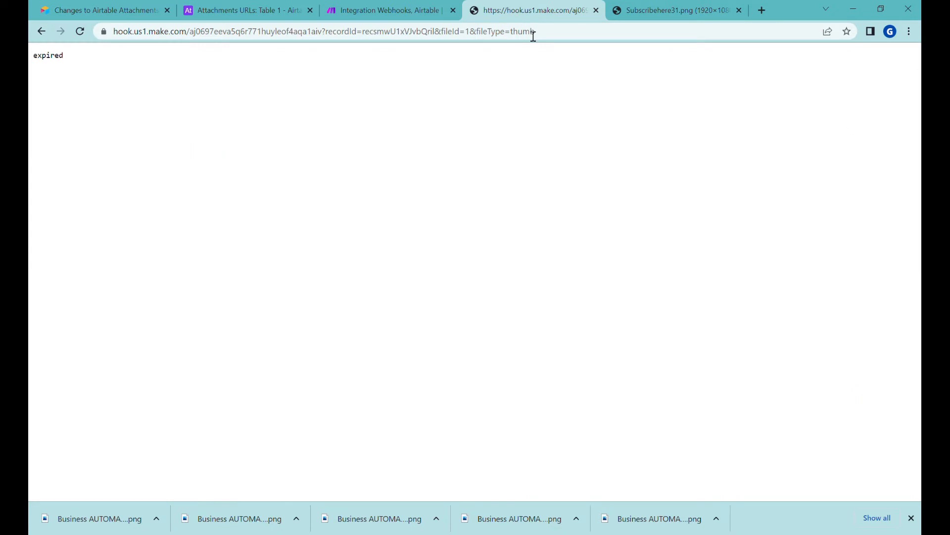
Restore the expiry date to 16 October and reload the webhook test URL
{"action": "left_click", "coordinate": [243, 10]}
{"action": "left_click", "coordinate": [599, 170]}
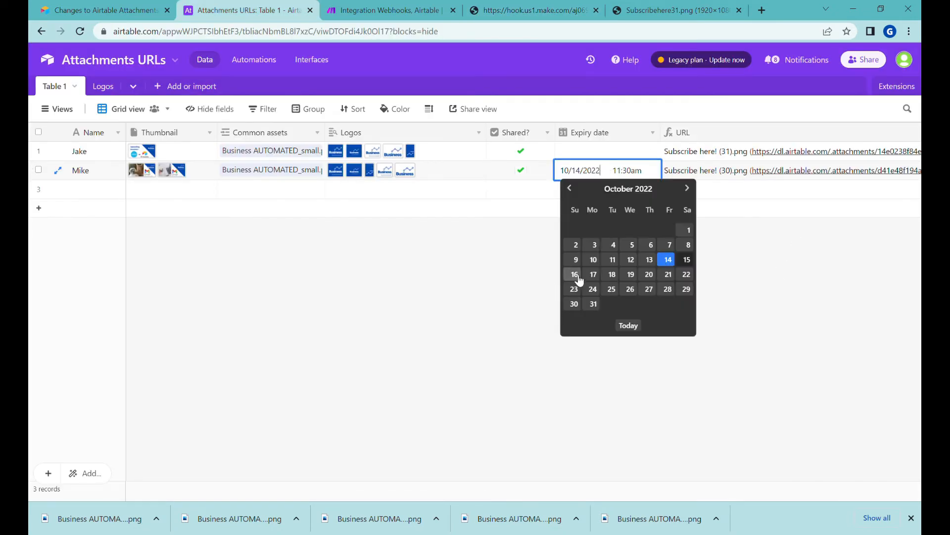
{"action": "left_click", "coordinate": [532, 10]}
{"action": "left_click", "coordinate": [191, 34]}
{"action": "key", "text": "ctrl+c"}
{"action": "key", "text": "Return"}
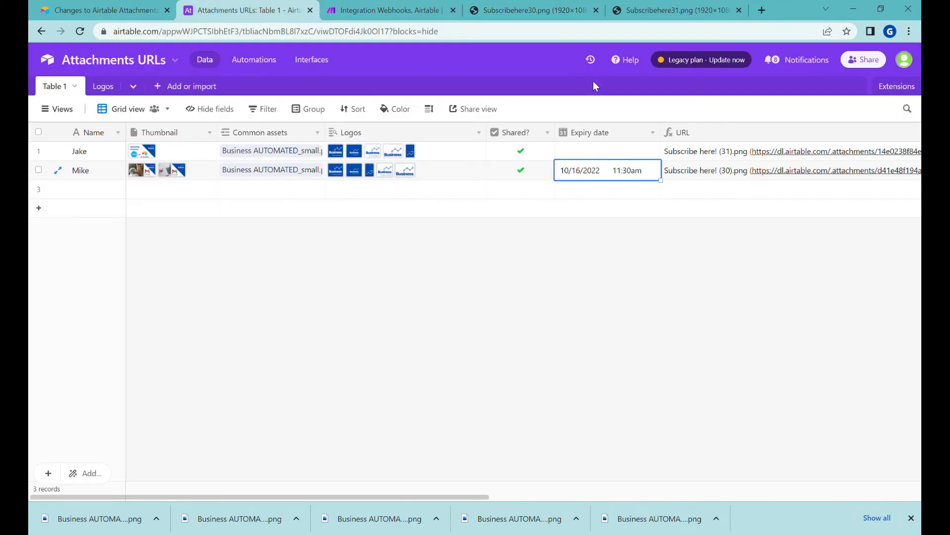
Untick Shared? on the second record, test the webhook link in a new tab, then re-tick Shared?
{"action": "left_click", "coordinate": [237, 10]}
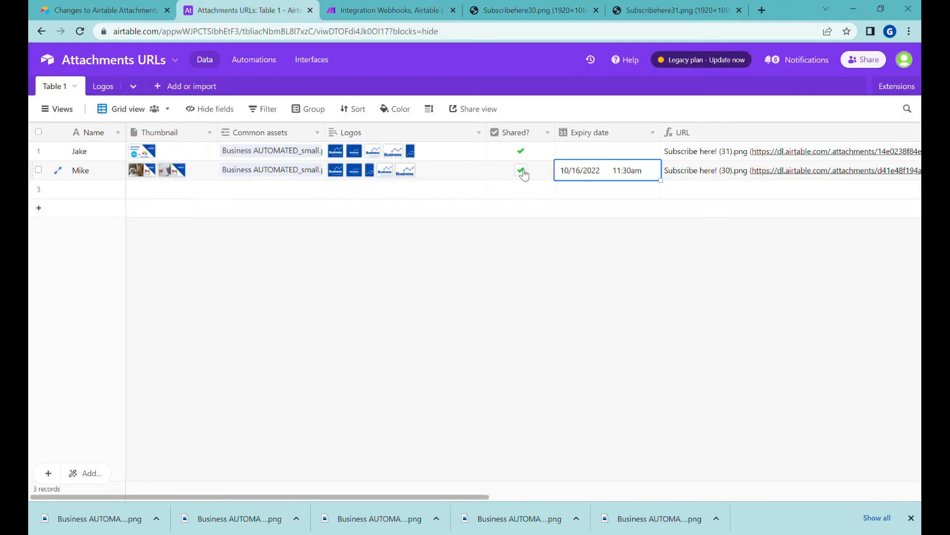
{"action": "left_click", "coordinate": [526, 172]}
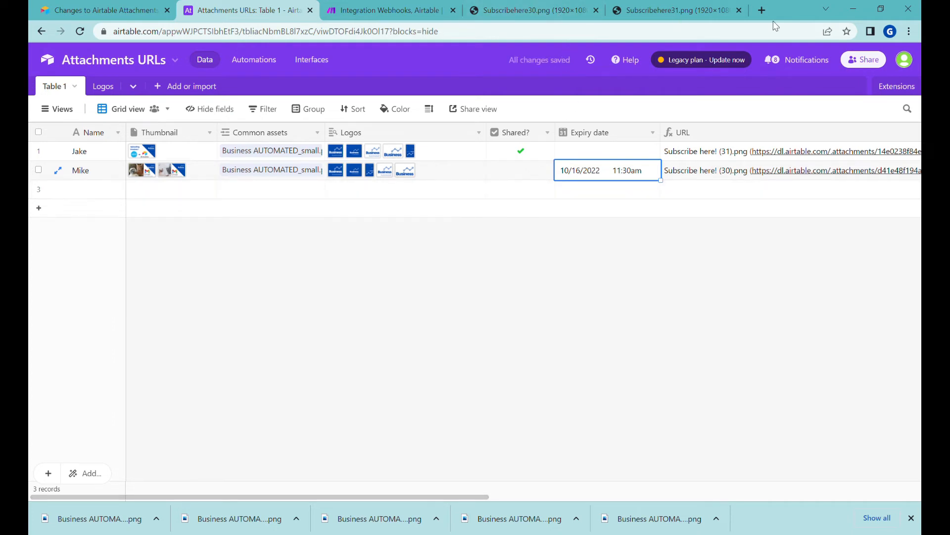
{"action": "left_click", "coordinate": [761, 11]}
{"action": "key", "text": "ctrl+v"}
{"action": "key", "text": "Return"}
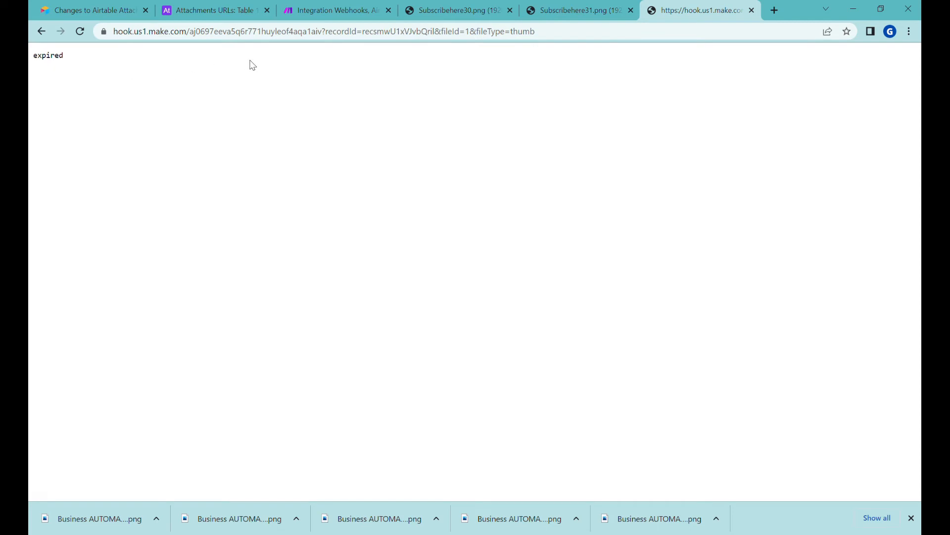
{"action": "key", "text": "ctrl+2"}
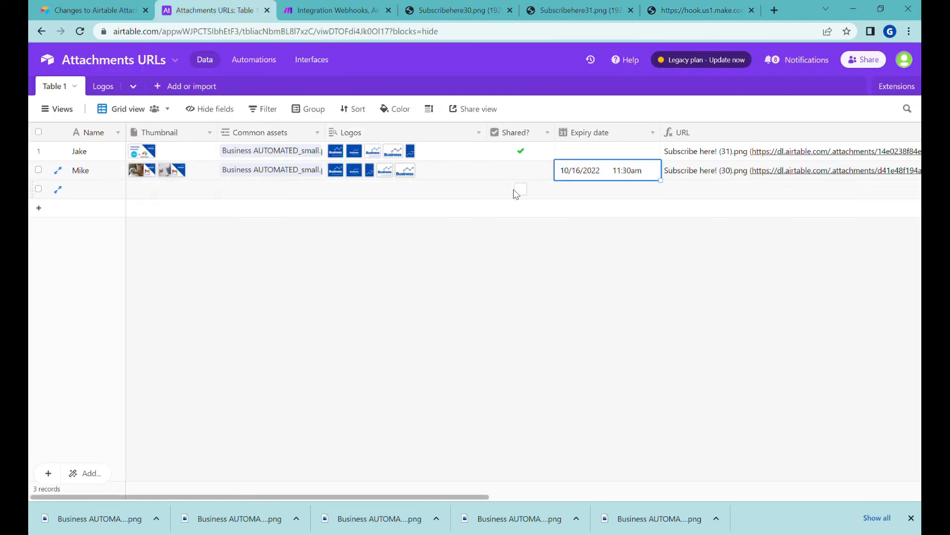
{"action": "left_click", "coordinate": [524, 171]}
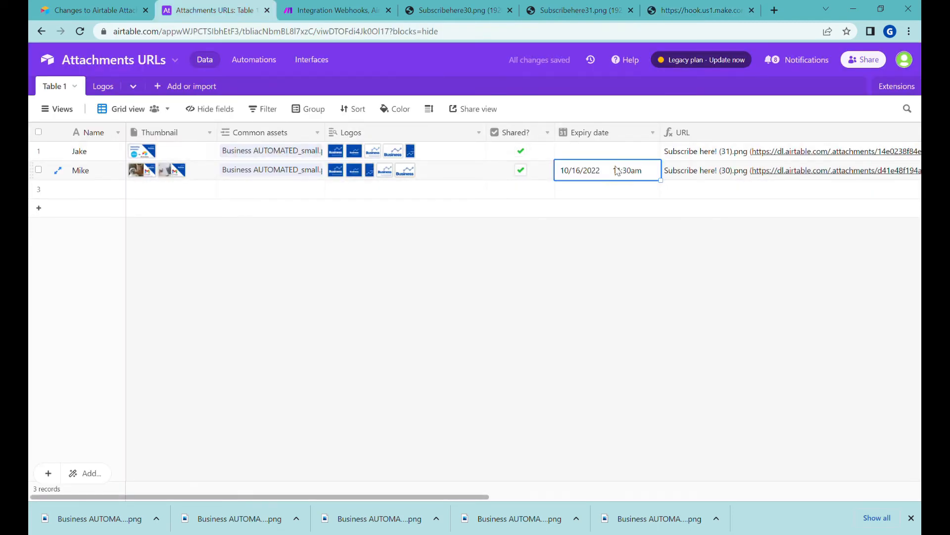
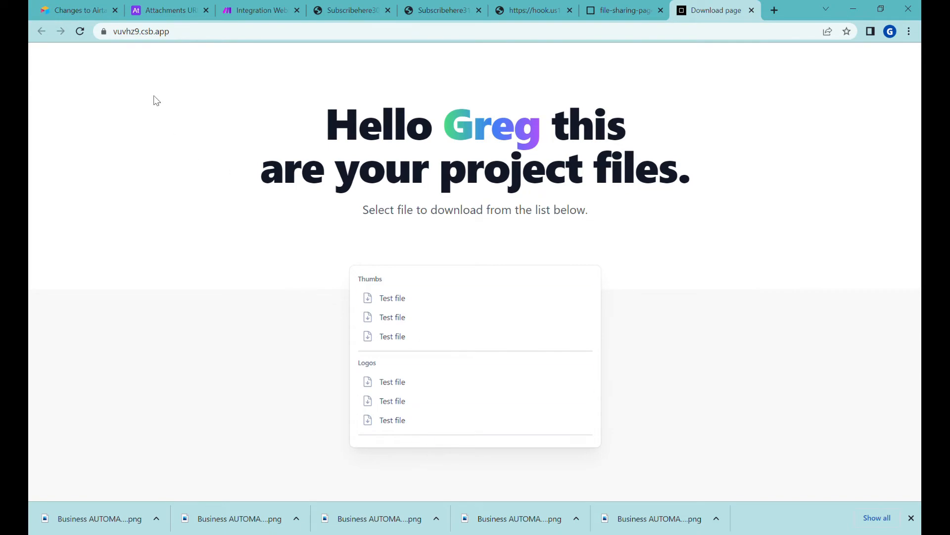
Review the Airtable attachments table and the download page's heading and Thumbs file list
{"action": "left_click", "coordinate": [178, 11]}
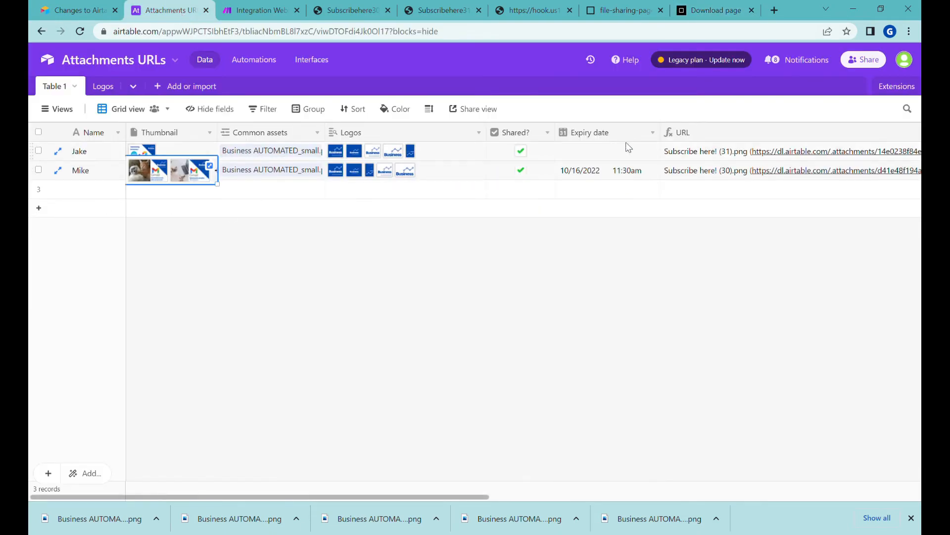
{"action": "left_click", "coordinate": [716, 10]}
{"action": "left_click_drag", "start_coordinate": [377, 143], "coordinate": [471, 410]}
{"action": "left_click", "coordinate": [577, 140]}
{"action": "left_click_drag", "start_coordinate": [340, 137], "coordinate": [522, 351]}
{"action": "left_click", "coordinate": [577, 141]}
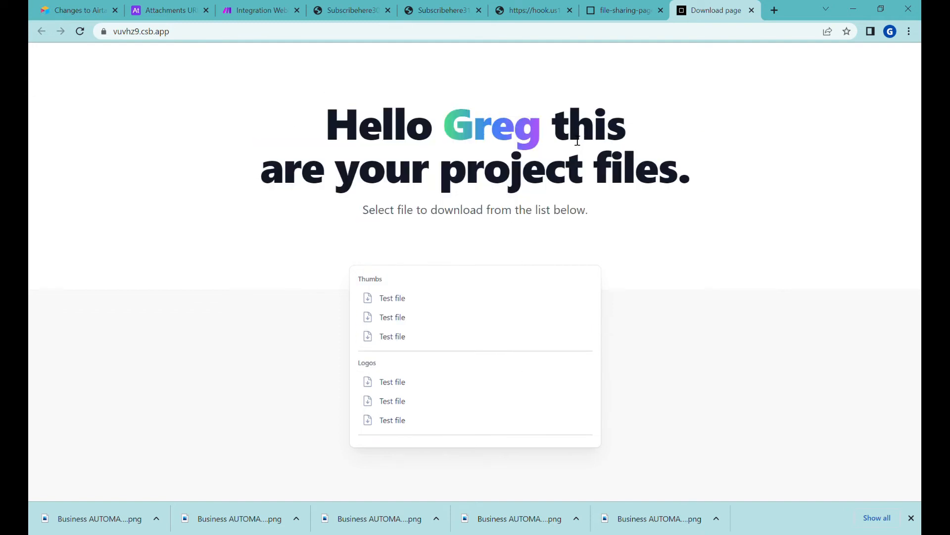
Inspect the webhook test page's address, then return to the Make scenario editor
{"action": "left_click", "coordinate": [531, 10]}
{"action": "left_click", "coordinate": [141, 35]}
{"action": "left_click_drag", "start_coordinate": [140, 34], "coordinate": [352, 34]}
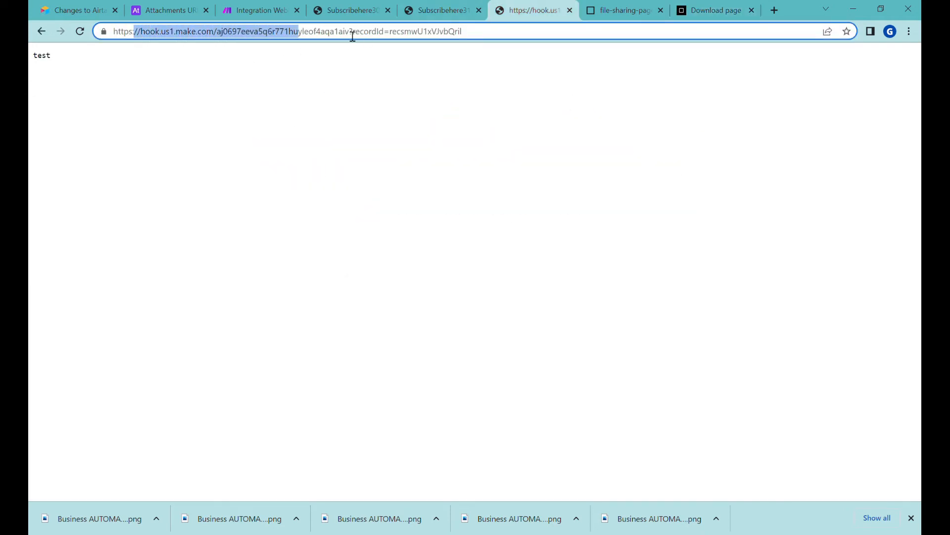
{"action": "left_click", "coordinate": [493, 36]}
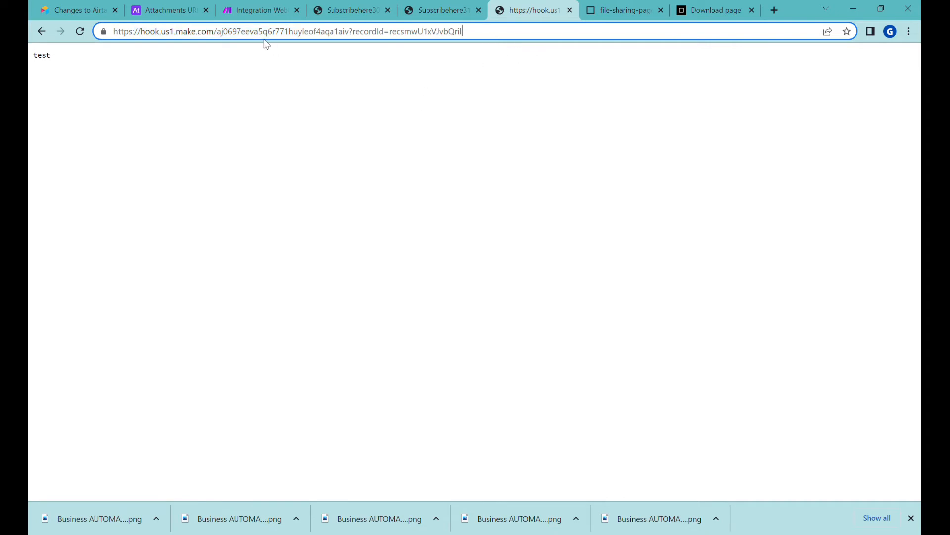
{"action": "left_click", "coordinate": [258, 10]}
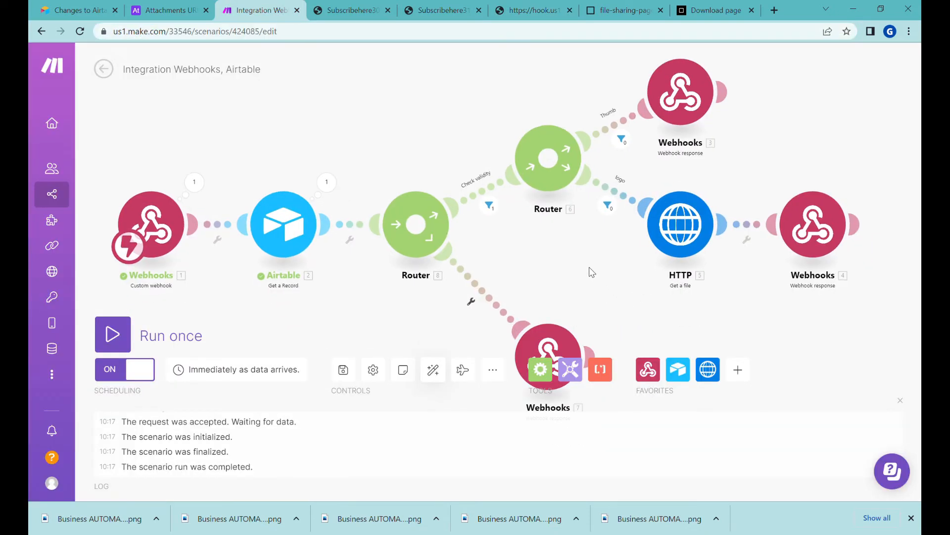
Add a webhook response on a new router route with a fallback filter labelled 'no file type'
{"action": "left_click", "coordinate": [648, 370]}
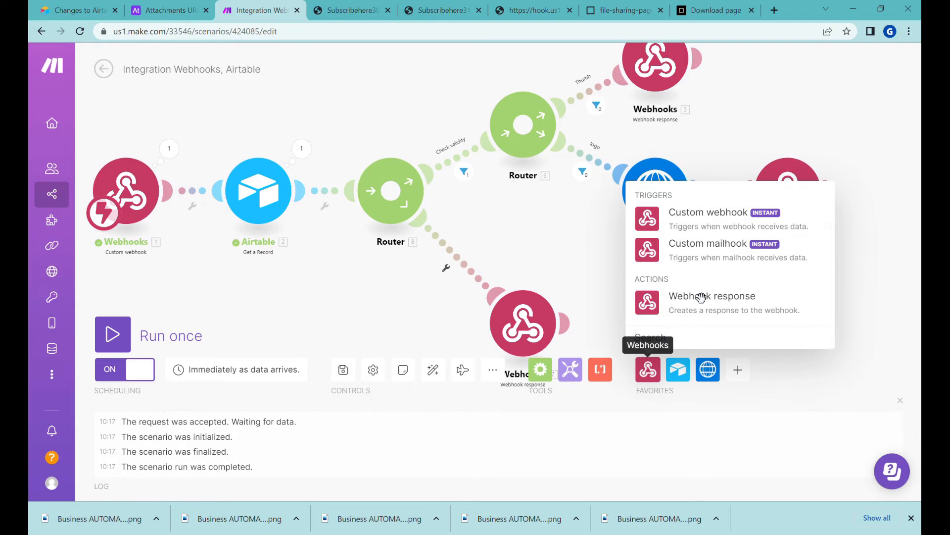
{"action": "left_click", "coordinate": [719, 315]}
{"action": "left_click", "coordinate": [602, 99]}
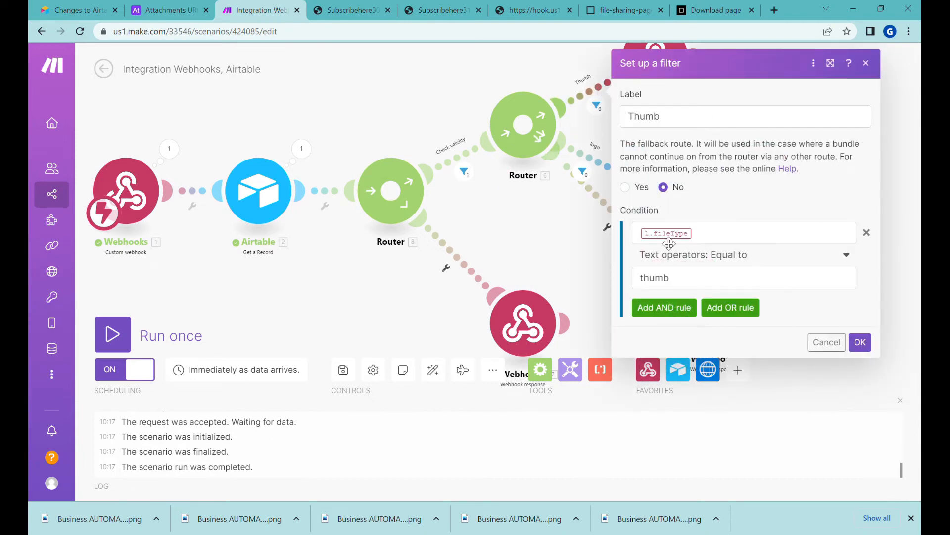
{"action": "left_click", "coordinate": [582, 172]}
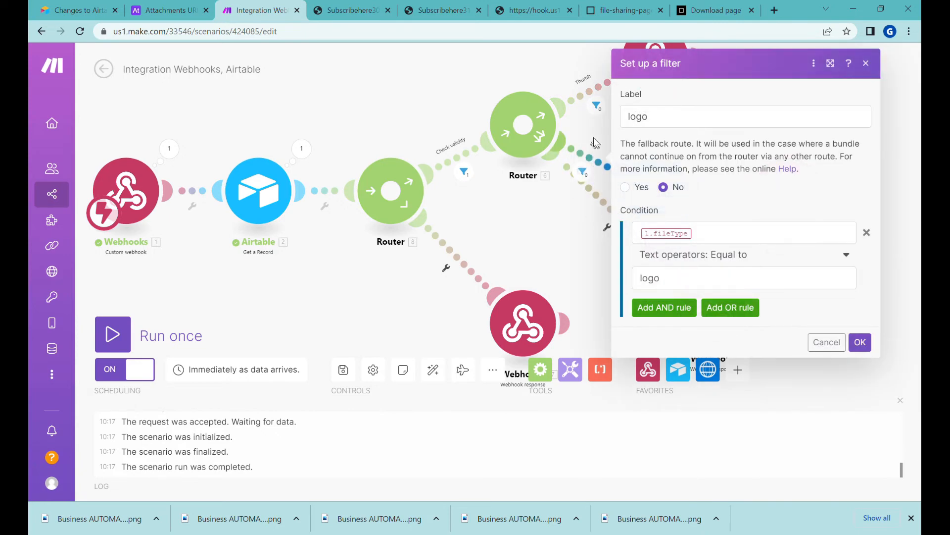
{"action": "left_click", "coordinate": [600, 204]}
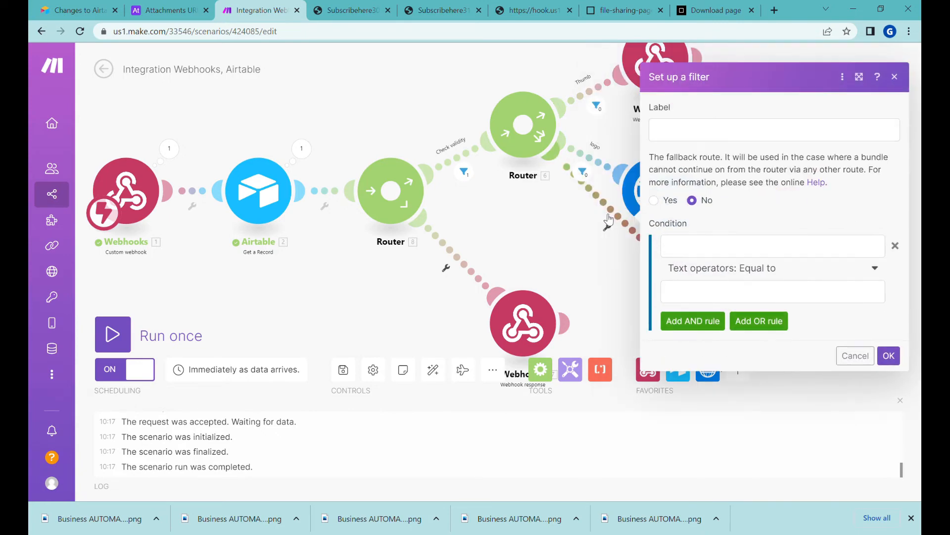
{"action": "type", "text": "no file type"}
{"action": "left_click", "coordinate": [654, 200]}
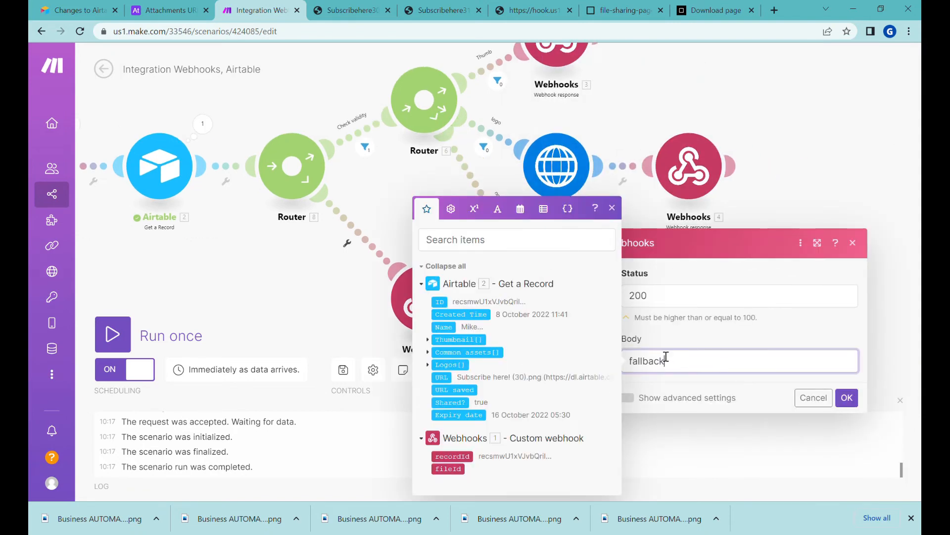
{"action": "left_click", "coordinate": [857, 404]}
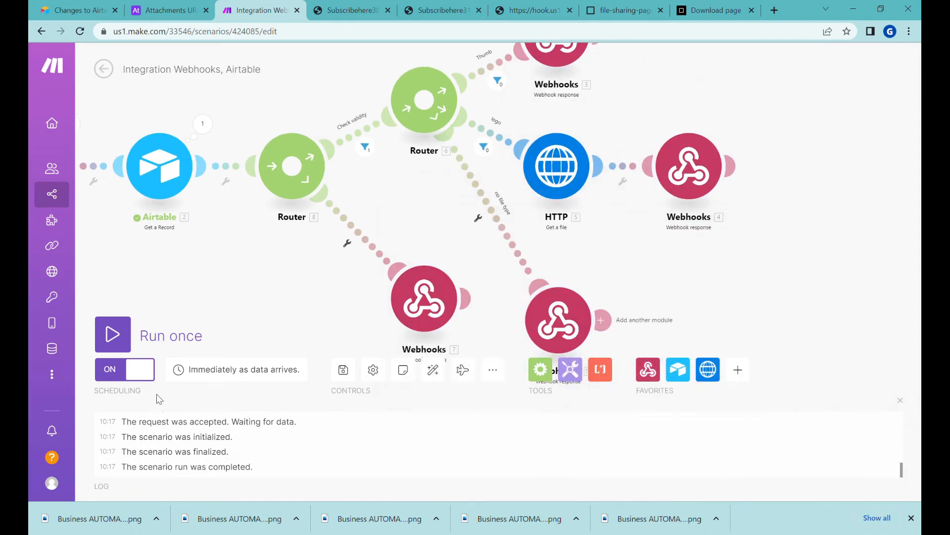
Save the scenario and reload the webhook URL, which now returns 'fallback'
{"action": "left_click", "coordinate": [346, 372]}
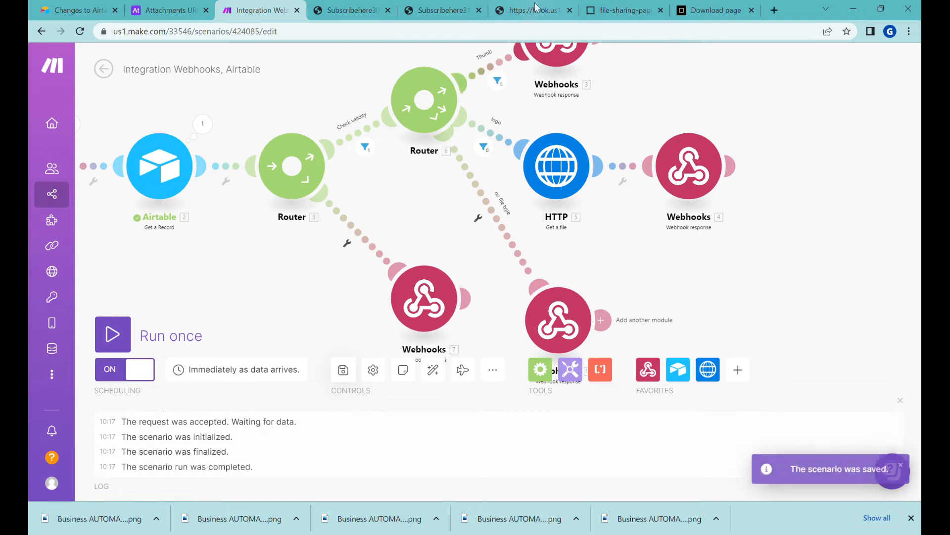
{"action": "left_click", "coordinate": [495, 11]}
{"action": "key", "text": "Return"}
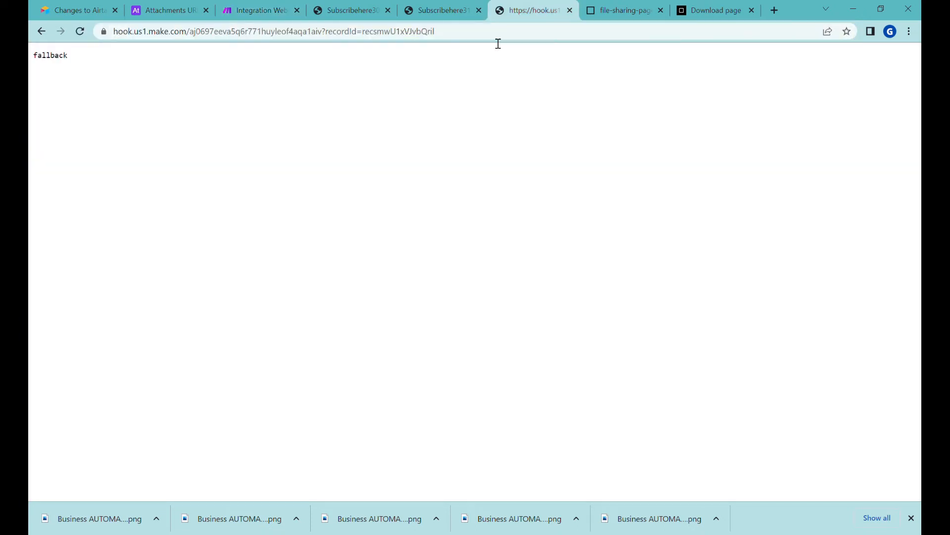
{"action": "left_click_drag", "start_coordinate": [30, 61], "coordinate": [74, 66]}
{"action": "left_click", "coordinate": [710, 6]}
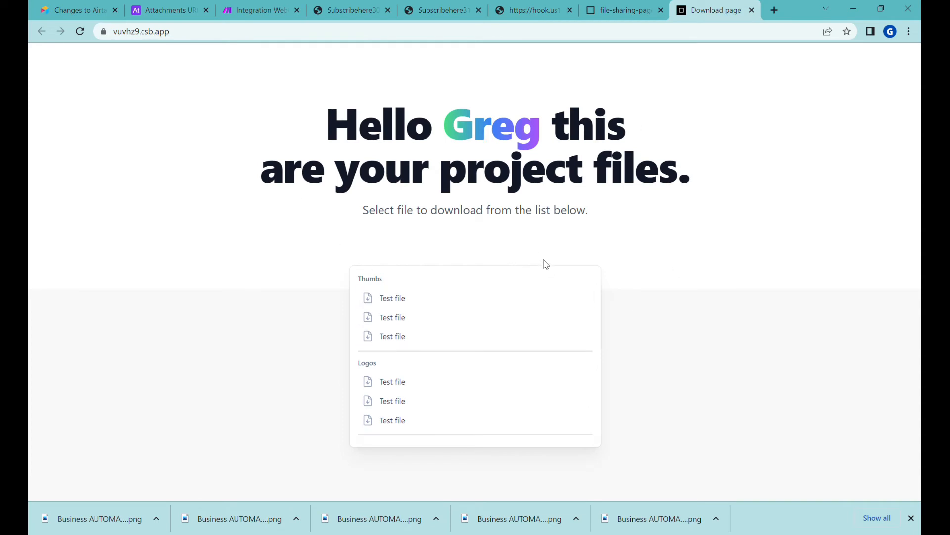
Scroll through the file-sharing-page index.html in CodeSandbox and select all its code
{"action": "left_click", "coordinate": [625, 15]}
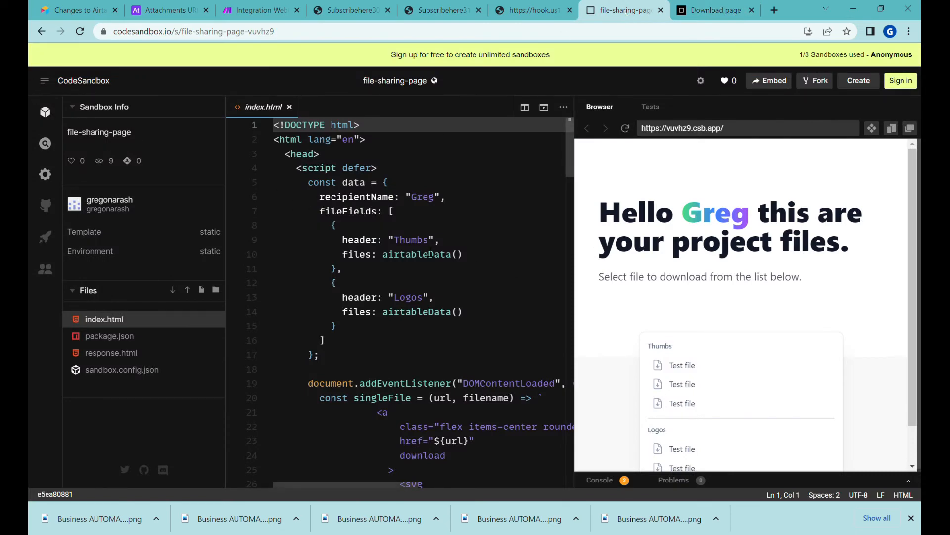
{"action": "scroll", "coordinate": [446, 252], "scroll_direction": "down", "scroll_amount": 9}
{"action": "scroll", "coordinate": [650, 253], "scroll_direction": "down", "scroll_amount": 2}
{"action": "scroll", "coordinate": [405, 253], "scroll_direction": "down", "scroll_amount": 1}
{"action": "scroll", "coordinate": [405, 253], "scroll_direction": "down", "scroll_amount": 20}
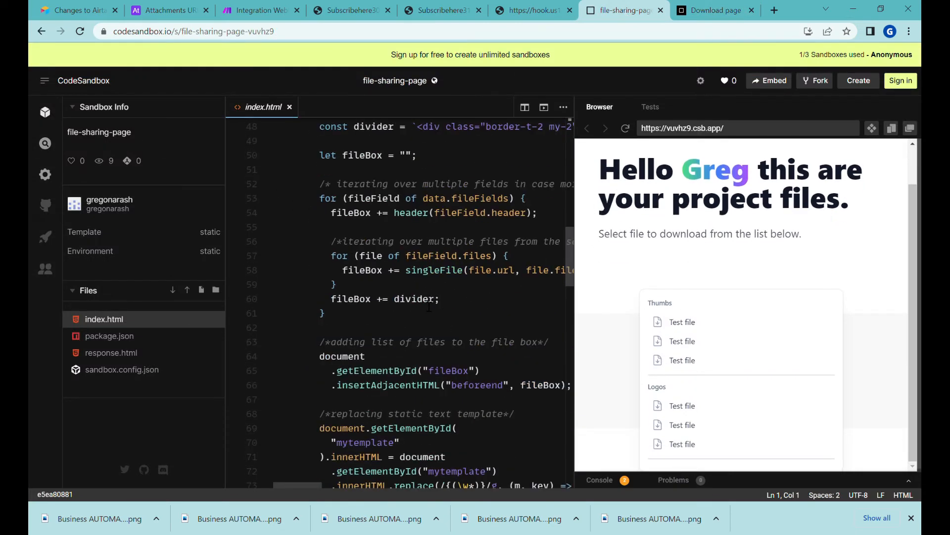
{"action": "scroll", "coordinate": [430, 320], "scroll_direction": "up", "scroll_amount": 20}
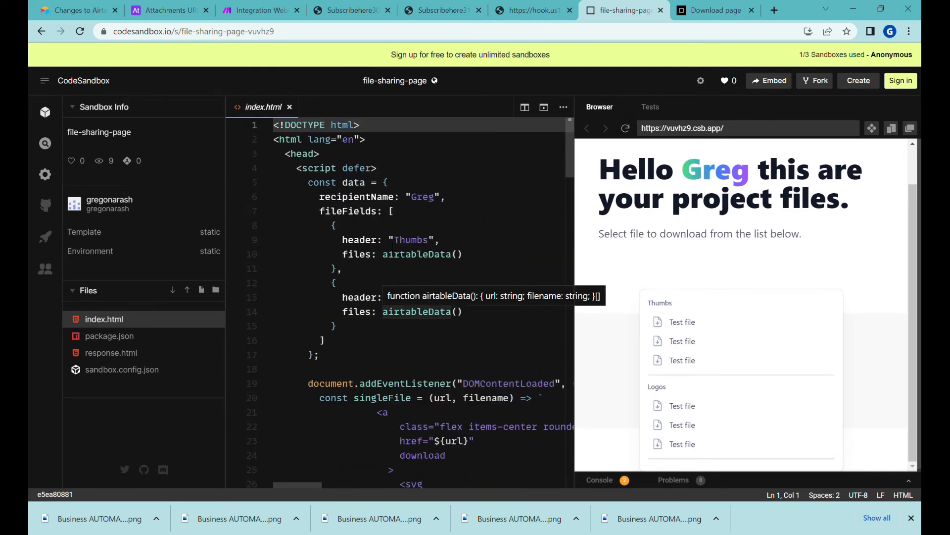
{"action": "left_click_drag", "start_coordinate": [279, 168], "coordinate": [498, 350]}
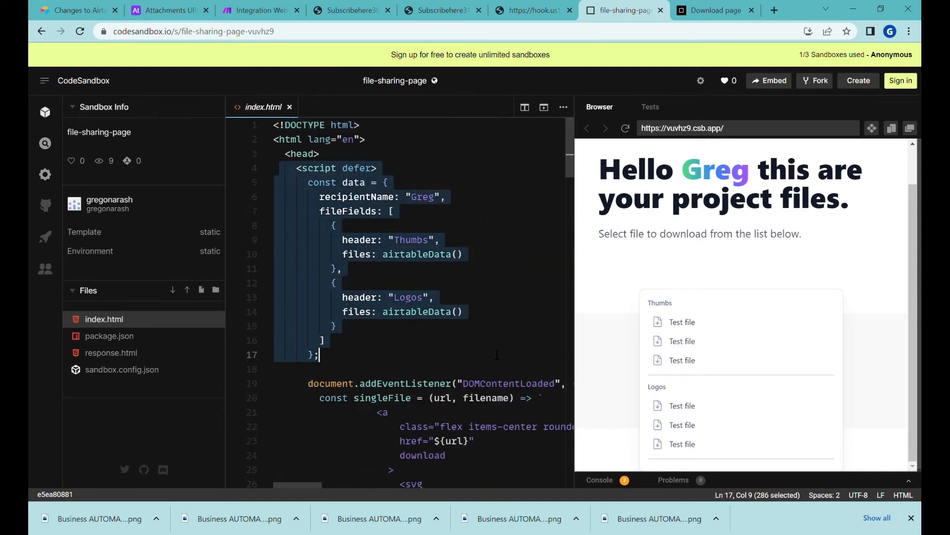
{"action": "left_click", "coordinate": [460, 197]}
{"action": "left_click", "coordinate": [381, 155]}
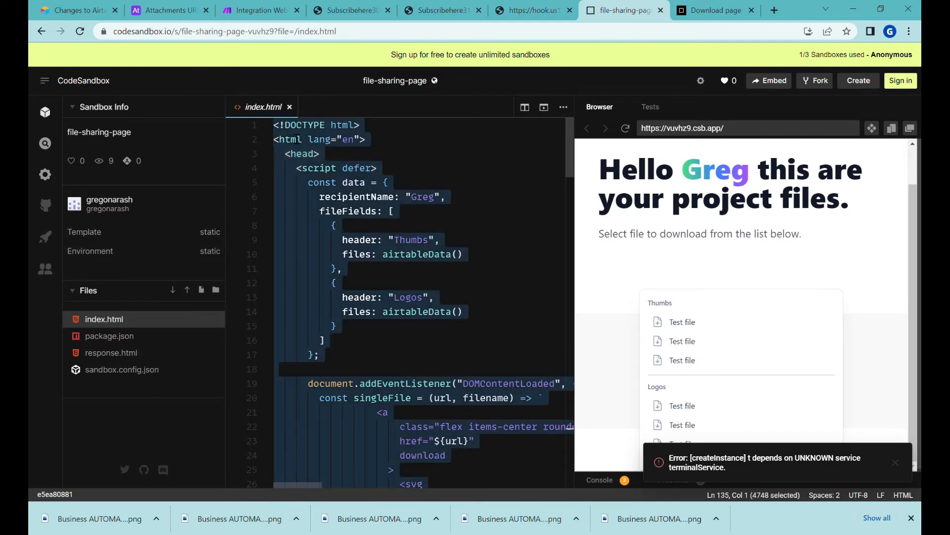
{"action": "key", "text": "ctrl+a"}
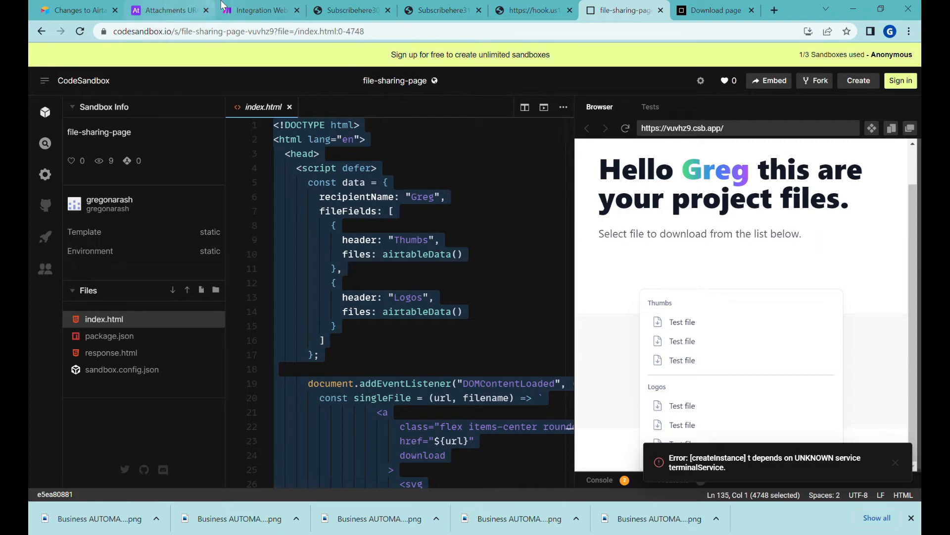
{"action": "left_click", "coordinate": [252, 7]}
Replace the fallback webhook response body 'fallback' with the pasted index.html page code
{"action": "left_click", "coordinate": [561, 302]}
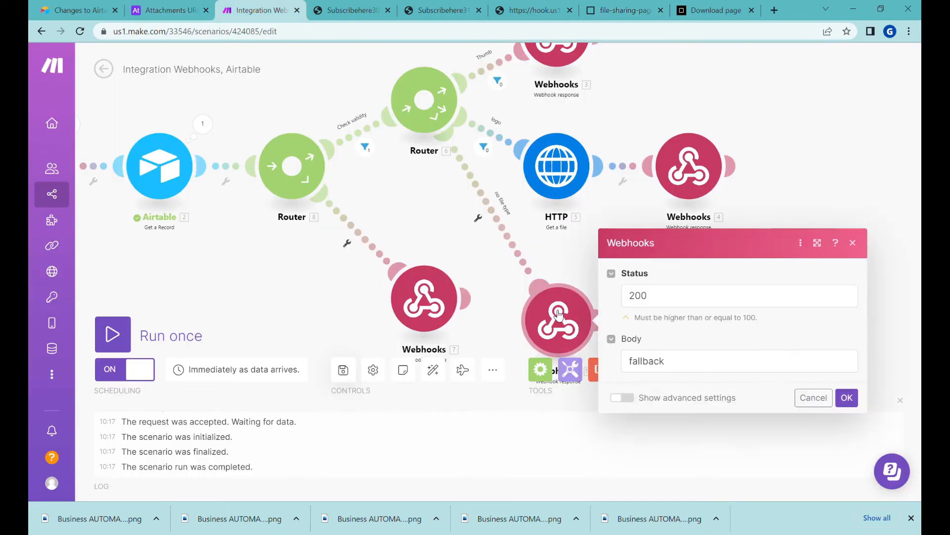
{"action": "double_click", "coordinate": [684, 376]}
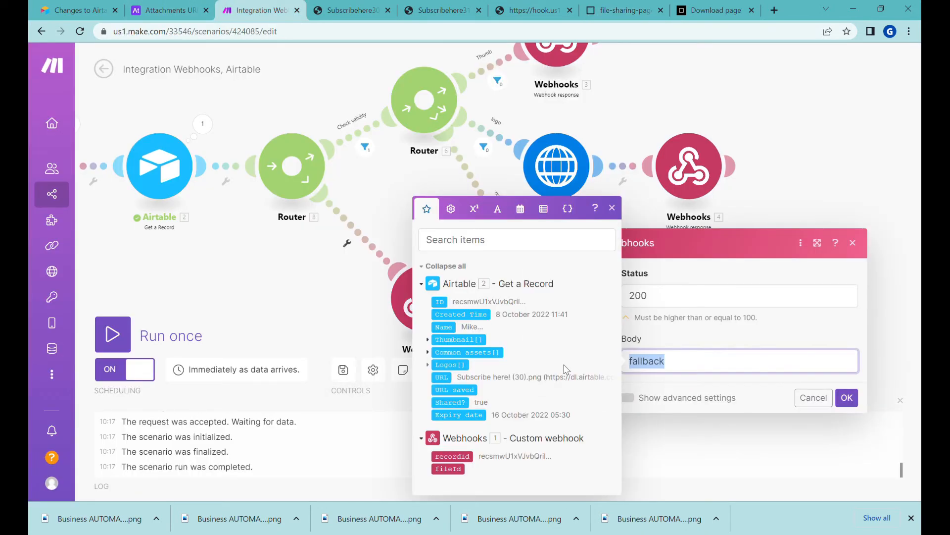
{"action": "key", "text": "ctrl+v"}
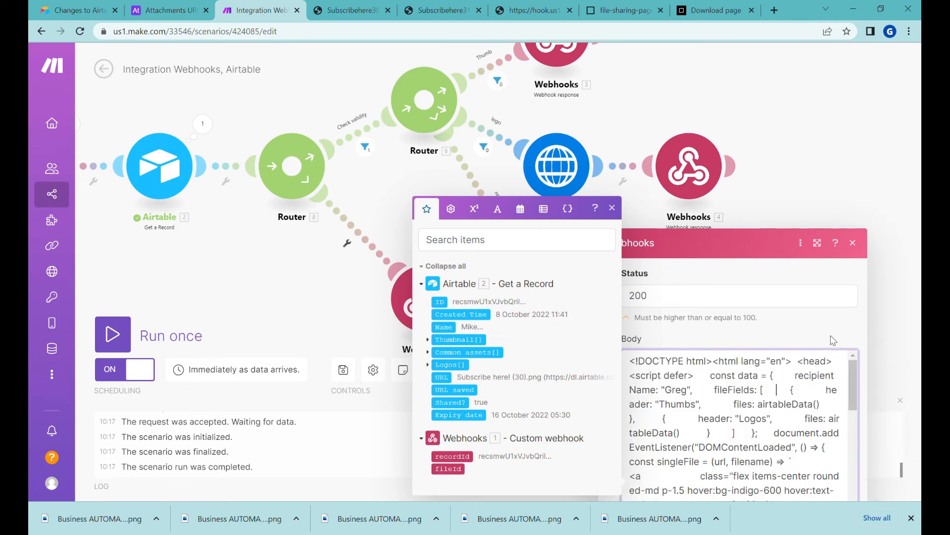
{"action": "left_click", "coordinate": [911, 518]}
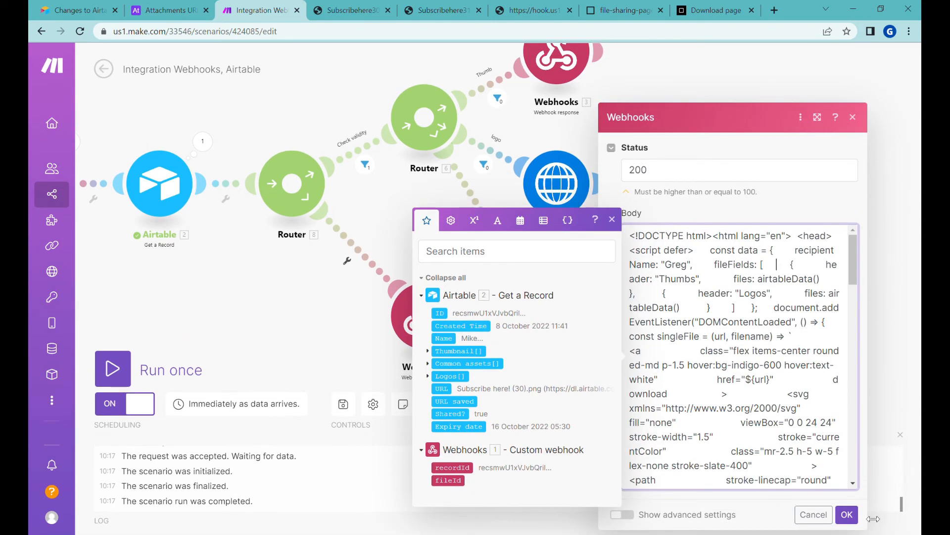
{"action": "left_click", "coordinate": [855, 514]}
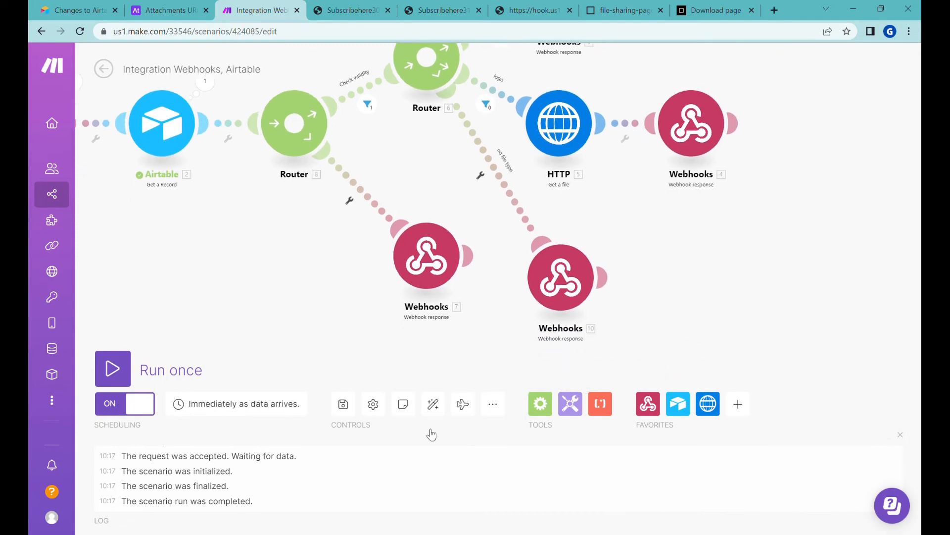
Close the two extra image tabs and reload the webhook URL to view the download page
{"action": "left_click", "coordinate": [436, 10]}
{"action": "left_click", "coordinate": [519, 7]}
{"action": "left_click", "coordinate": [376, 26]}
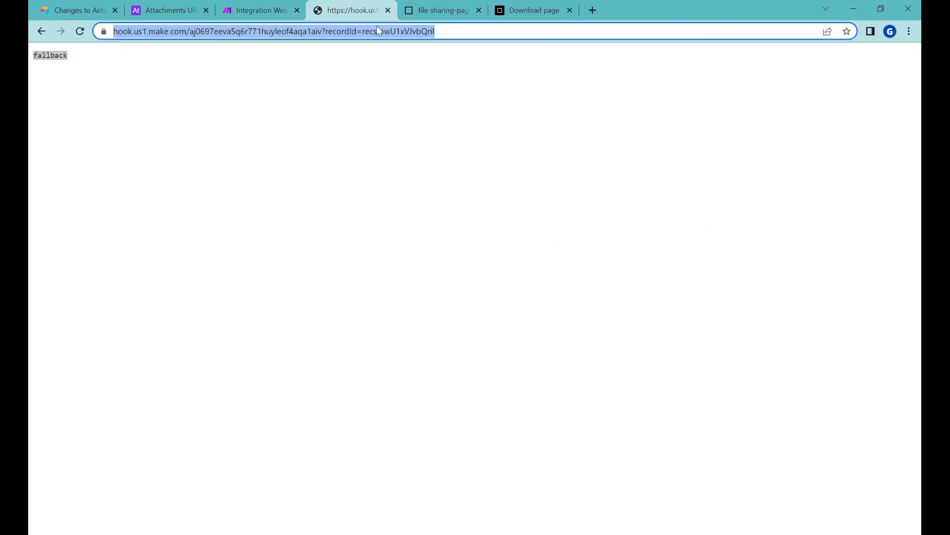
{"action": "key", "text": "Return"}
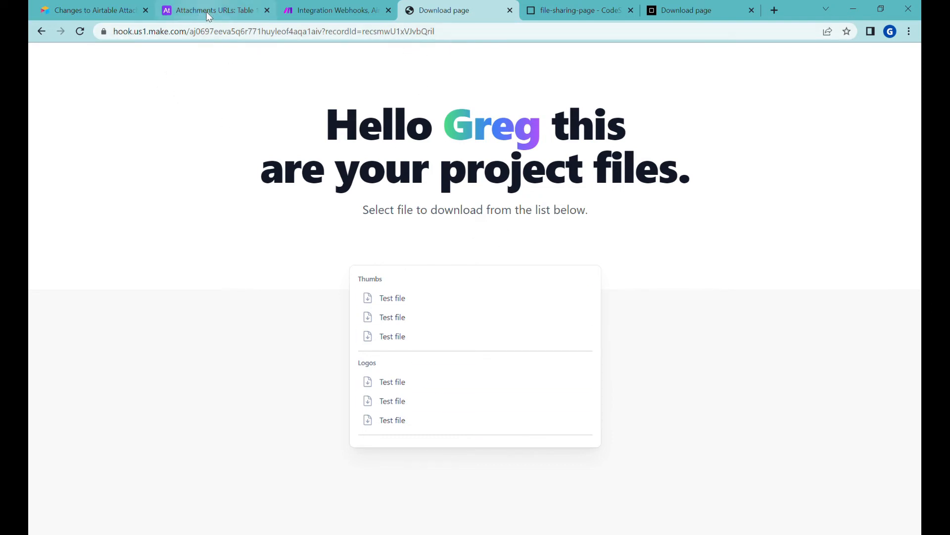
Open response.html in CodeSandbox and select all of its expired-link code
{"action": "left_click", "coordinate": [569, 10]}
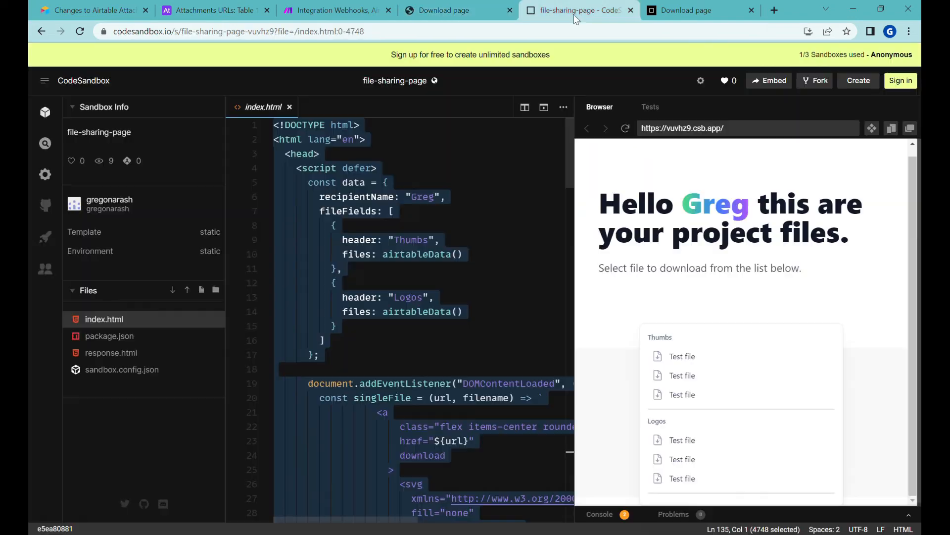
{"action": "left_click", "coordinate": [128, 355]}
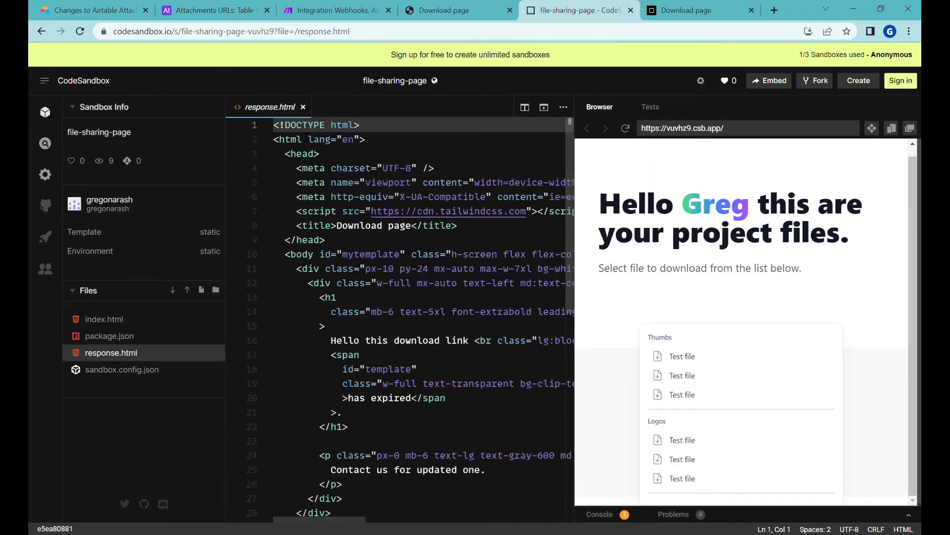
{"action": "left_click", "coordinate": [313, 168]}
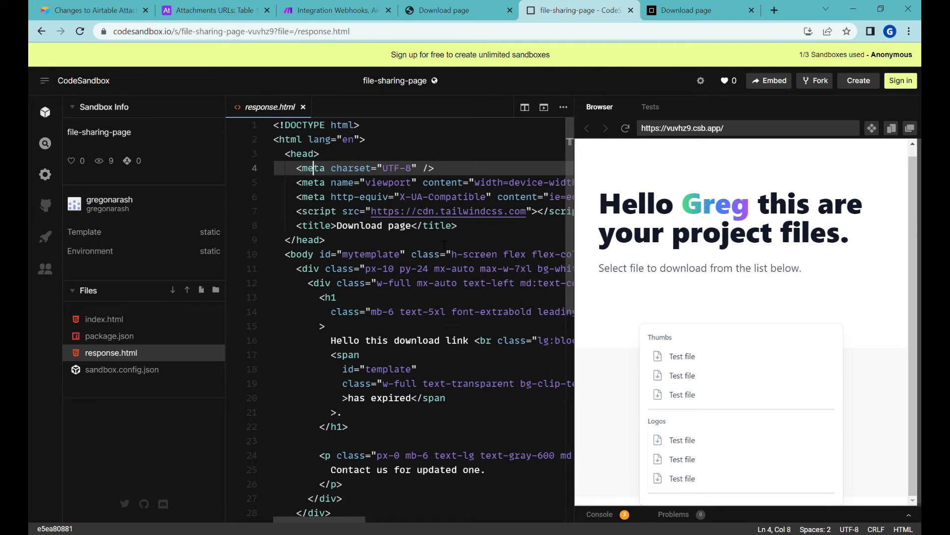
{"action": "scroll", "coordinate": [457, 326], "scroll_direction": "down", "scroll_amount": 3}
{"action": "scroll", "coordinate": [448, 304], "scroll_direction": "up", "scroll_amount": 3}
{"action": "key", "text": "ctrl+a"}
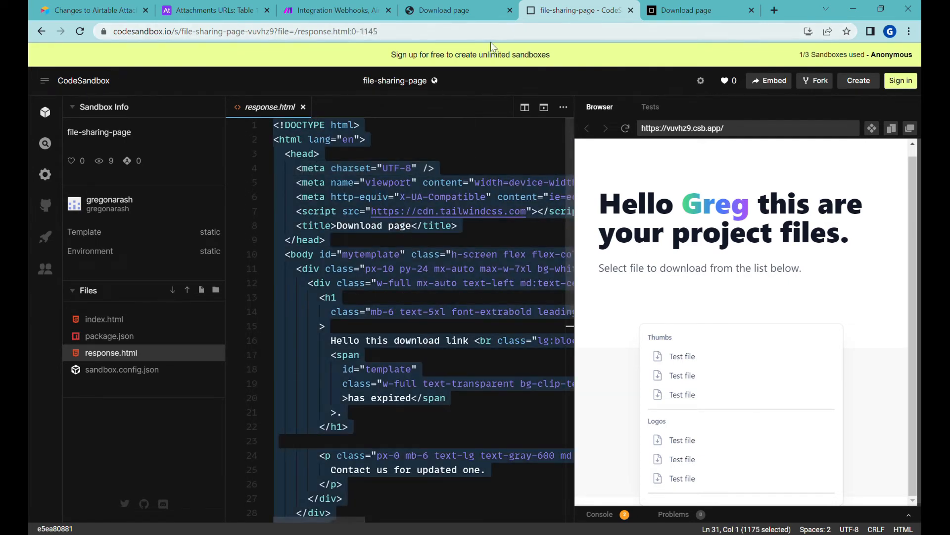
Replace the 'expired' body of the Webhooks 7 response with the response.html markup
{"action": "left_click", "coordinate": [332, 10]}
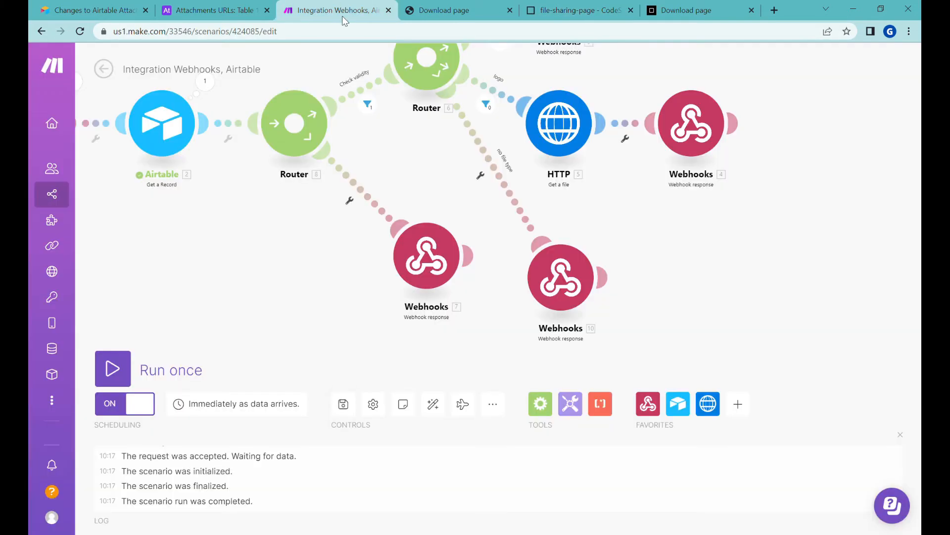
{"action": "left_click_drag", "start_coordinate": [434, 287], "coordinate": [390, 317]}
{"action": "left_click", "coordinate": [381, 294]}
{"action": "left_click_drag", "start_coordinate": [548, 340], "coordinate": [404, 329]}
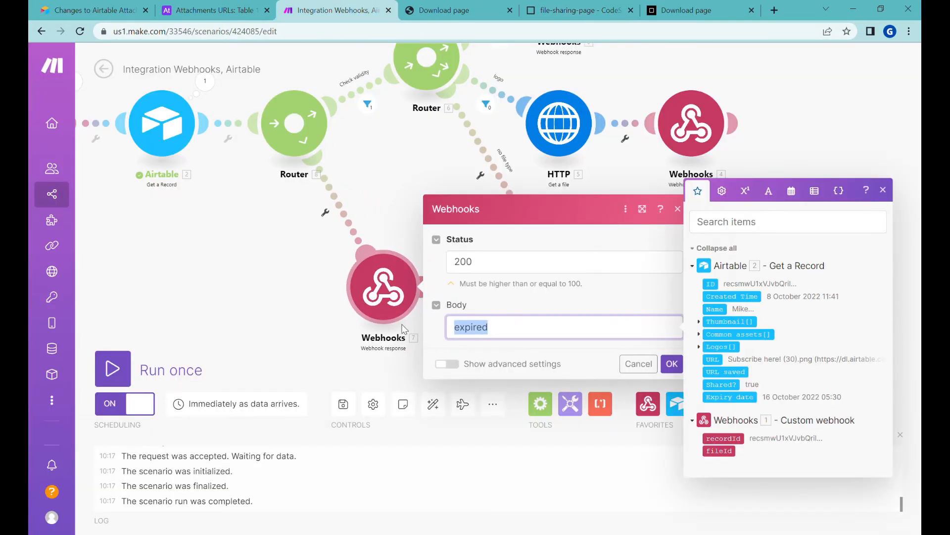
{"action": "key", "text": "ctrl+v"}
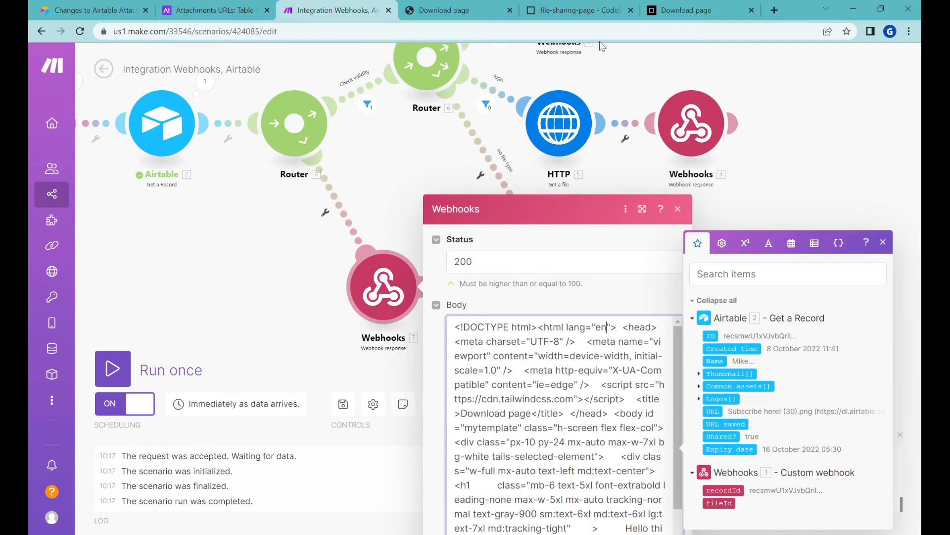
{"action": "left_click", "coordinate": [576, 10]}
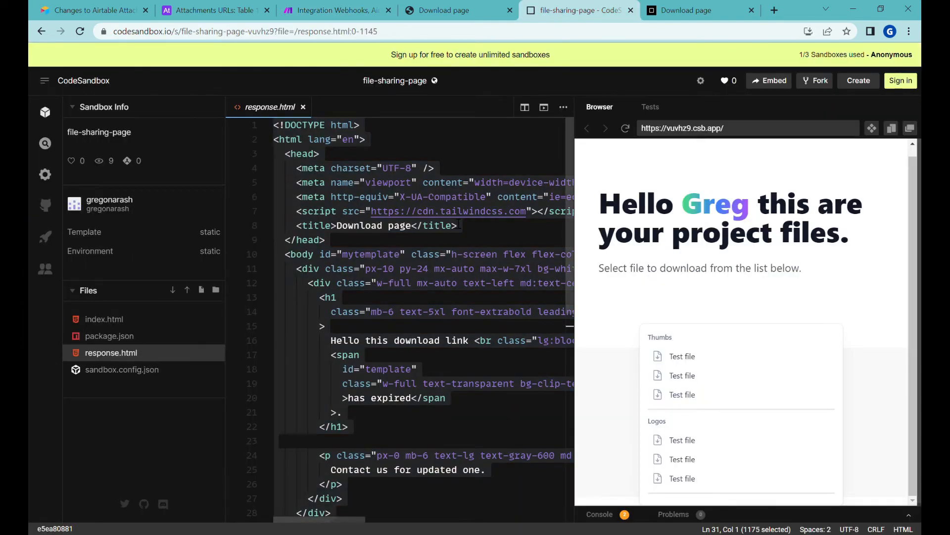
{"action": "left_click", "coordinate": [336, 10]}
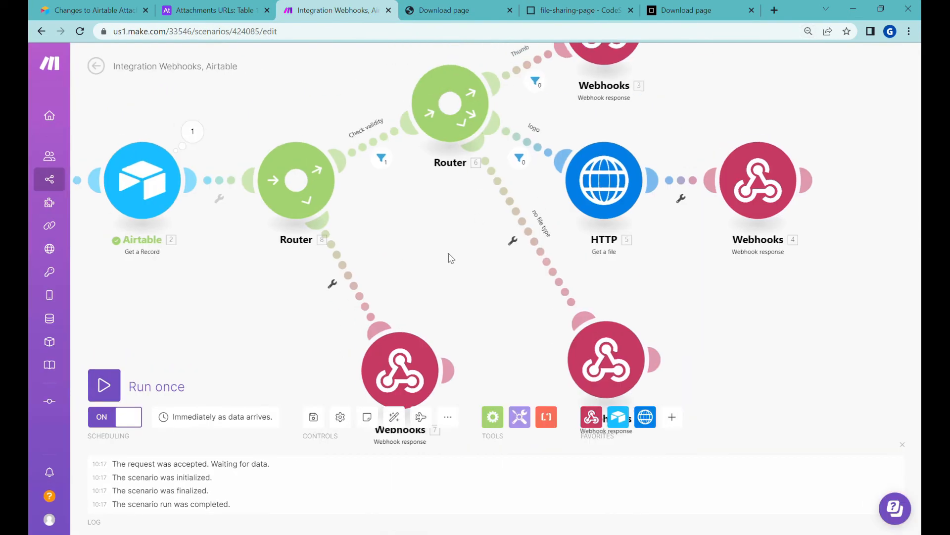
{"action": "left_click_drag", "start_coordinate": [450, 257], "coordinate": [493, 189]}
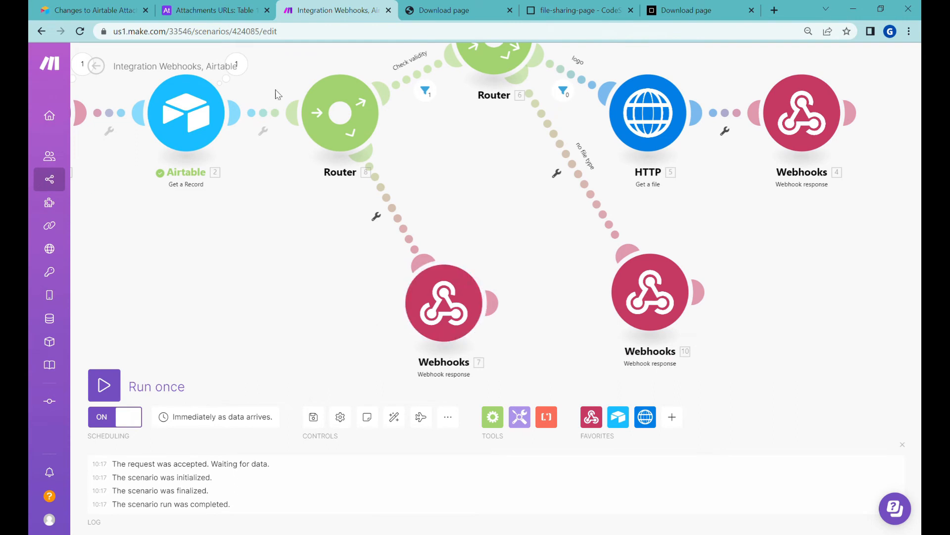
{"action": "left_click", "coordinate": [222, 12]}
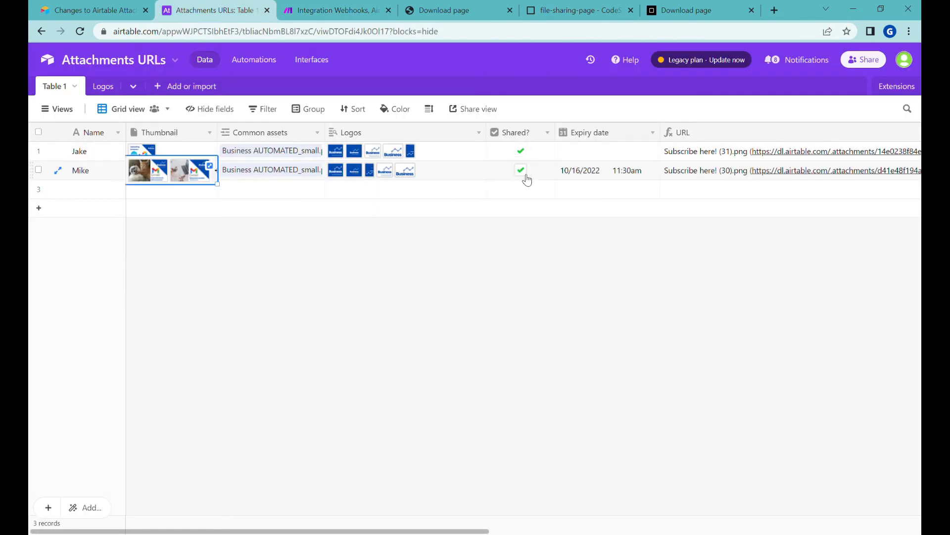
Untick Shared? on the second record and reload the download page to see the expired message
{"action": "left_click", "coordinate": [524, 172]}
{"action": "left_click", "coordinate": [559, 11]}
{"action": "left_click", "coordinate": [470, 11]}
{"action": "left_click", "coordinate": [470, 33]}
{"action": "key", "text": "Return"}
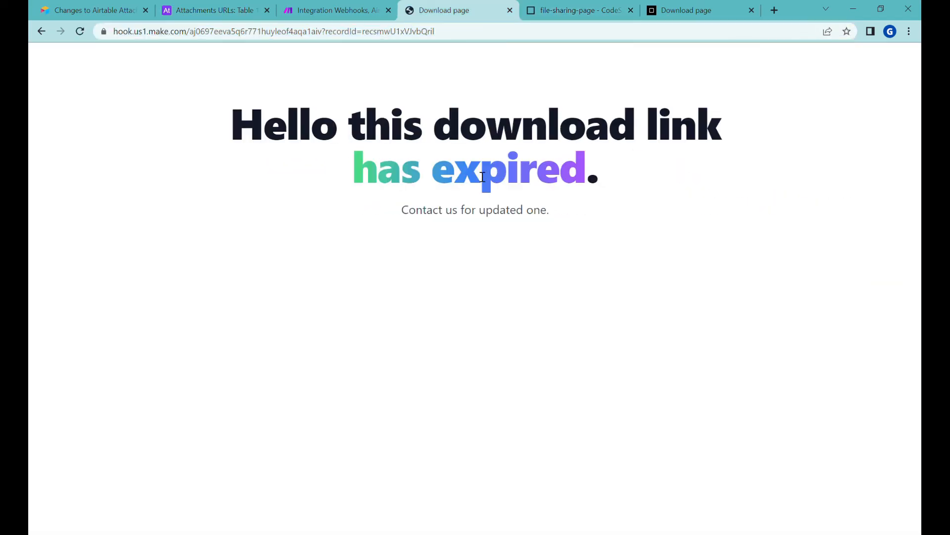
{"action": "left_click_drag", "start_coordinate": [454, 168], "coordinate": [387, 161]}
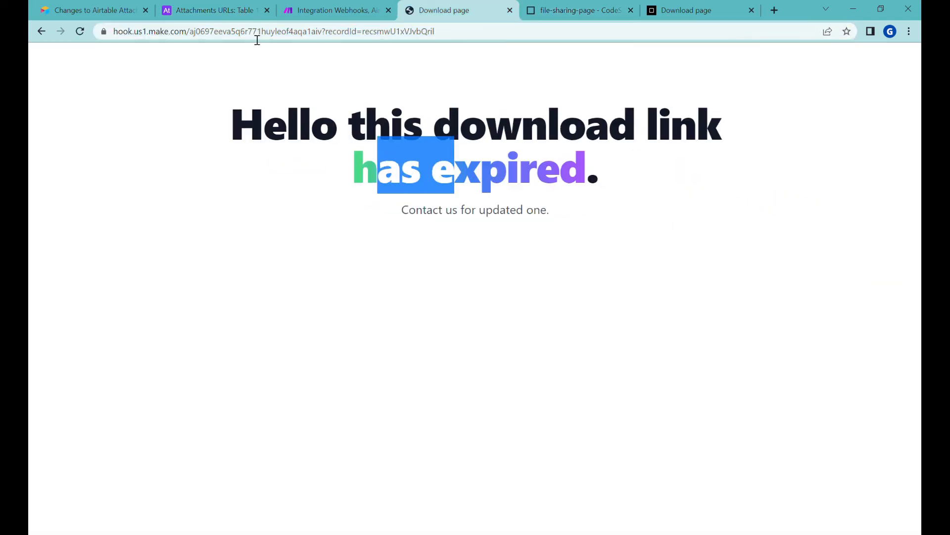
Share the record again in Airtable and reload the download page
{"action": "left_click", "coordinate": [212, 10]}
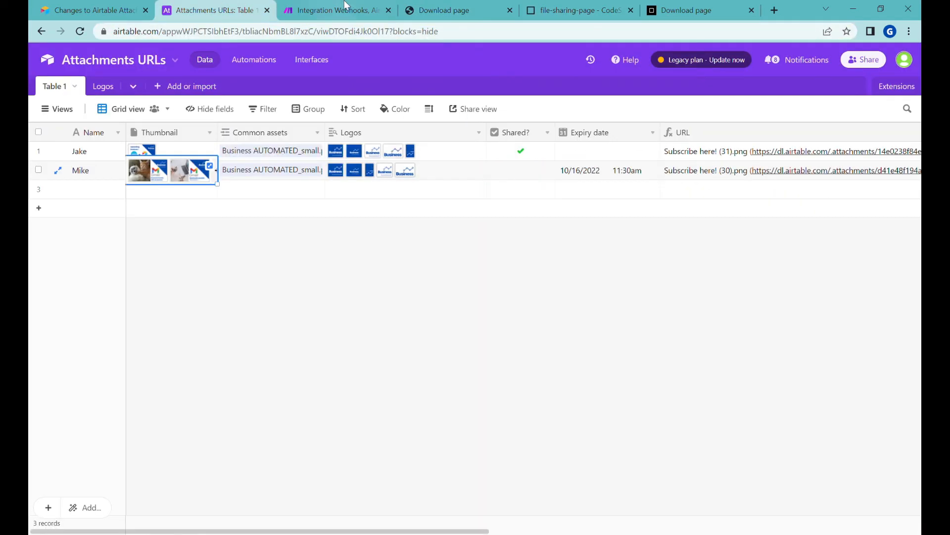
{"action": "left_click", "coordinate": [436, 10]}
{"action": "left_click", "coordinate": [405, 37]}
{"action": "key", "text": "Return"}
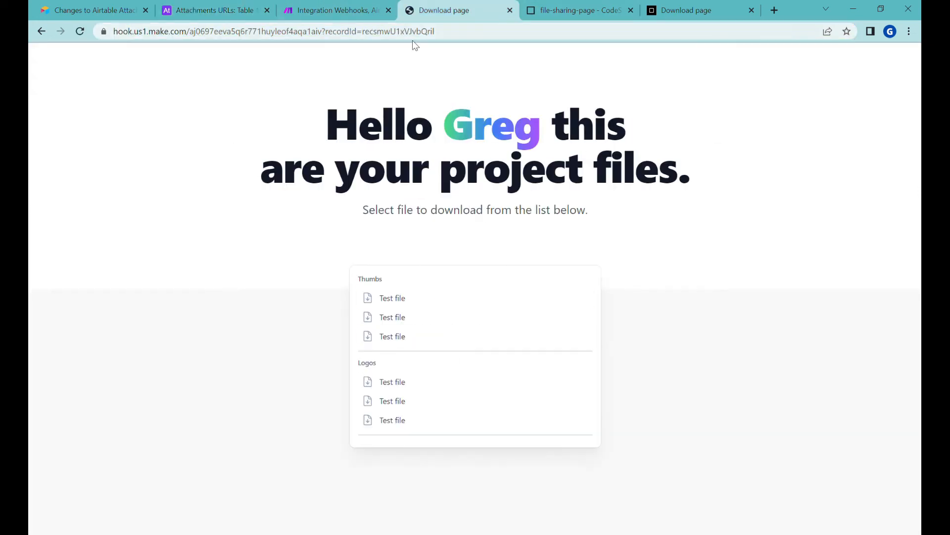
{"action": "left_click", "coordinate": [502, 39]}
{"action": "left_click", "coordinate": [501, 40]}
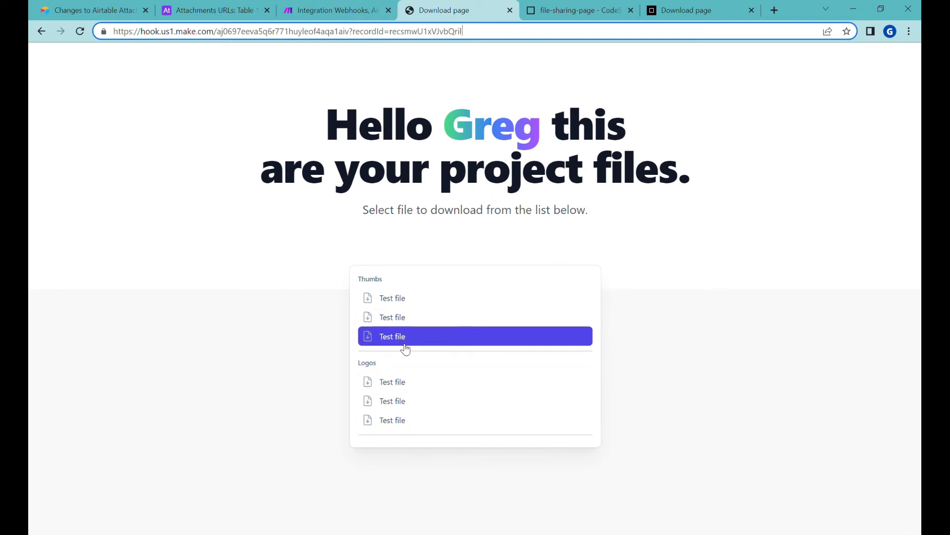
Auto-align the modules in the Make scenario
{"action": "left_click", "coordinate": [325, 14]}
{"action": "left_click", "coordinate": [394, 416]}
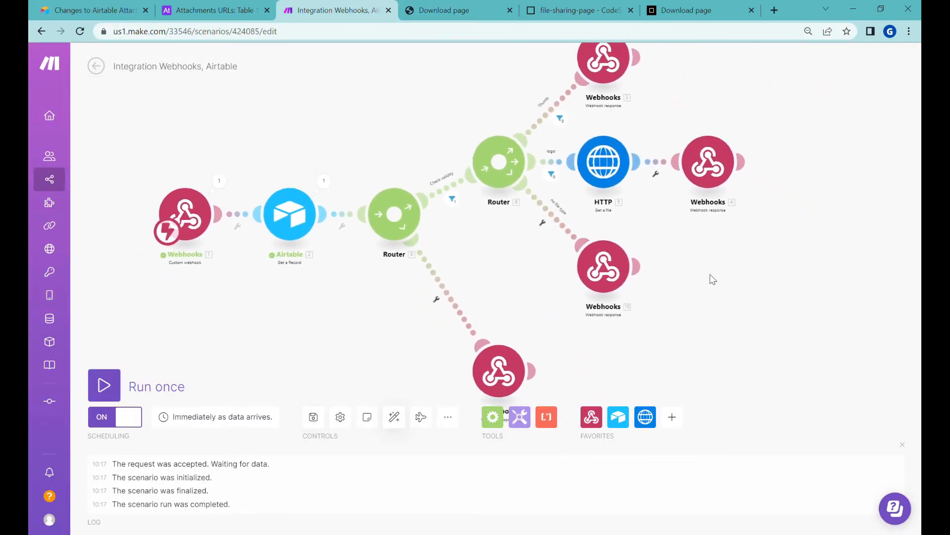
{"action": "scroll", "coordinate": [625, 281], "scroll_direction": "up", "scroll_amount": 3}
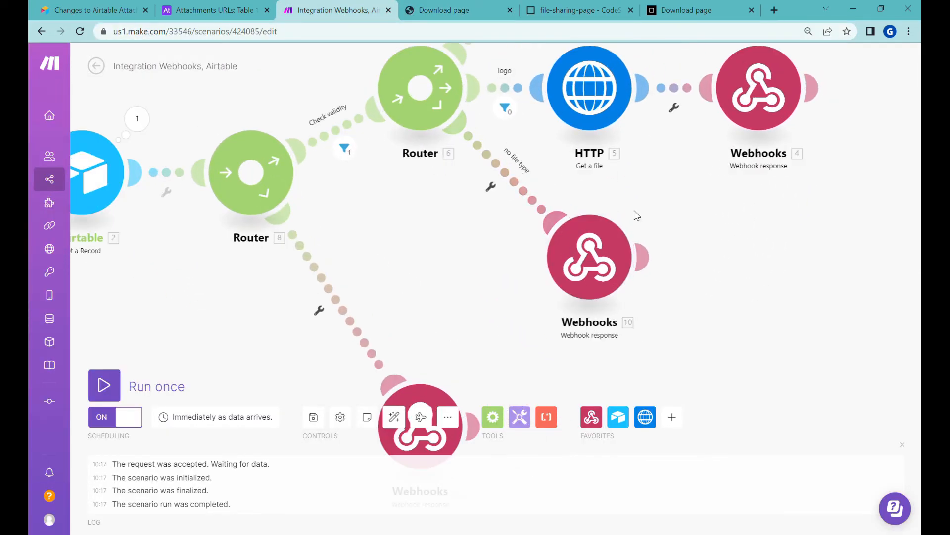
Replace the hard-coded recipientName in the download-page response body with Airtable 2. Name
{"action": "left_click", "coordinate": [591, 255]}
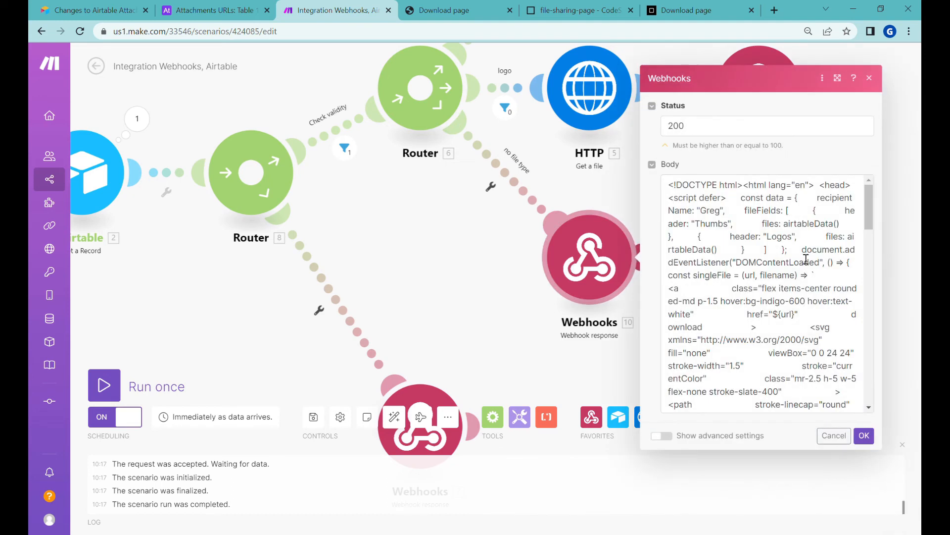
{"action": "left_click", "coordinate": [789, 346]}
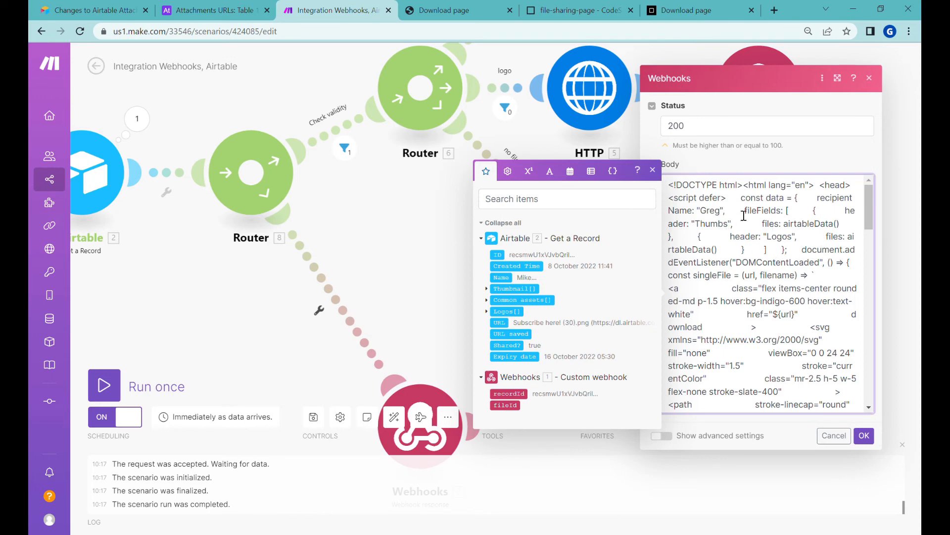
{"action": "double_click", "coordinate": [710, 210]}
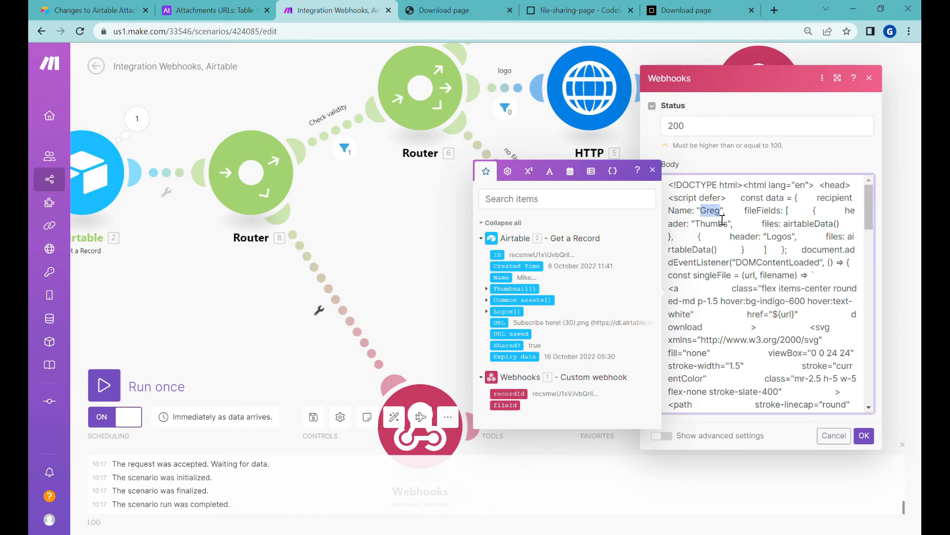
{"action": "left_click", "coordinate": [507, 283]}
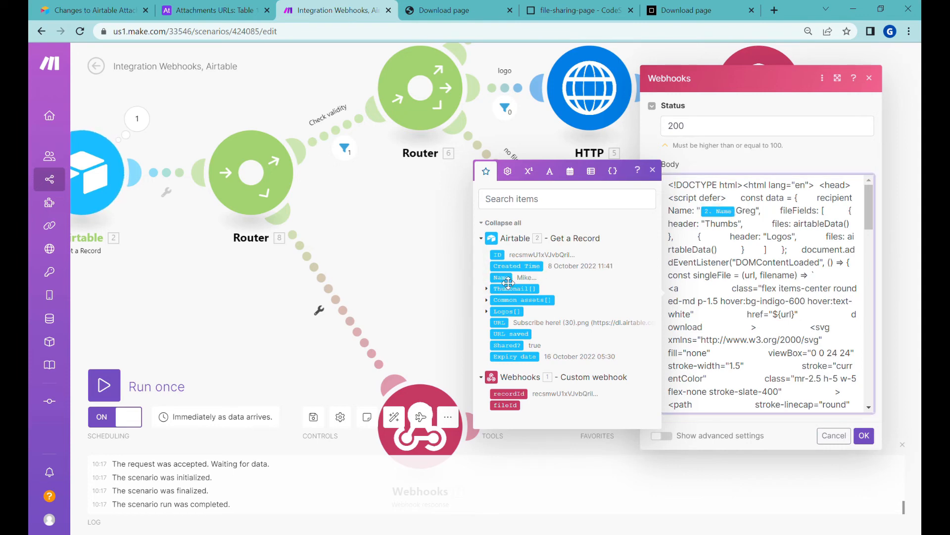
{"action": "key", "text": "Delete"}
{"action": "key", "text": "Delete"}
{"action": "key", "text": "Delete"}
{"action": "key", "text": "Delete"}
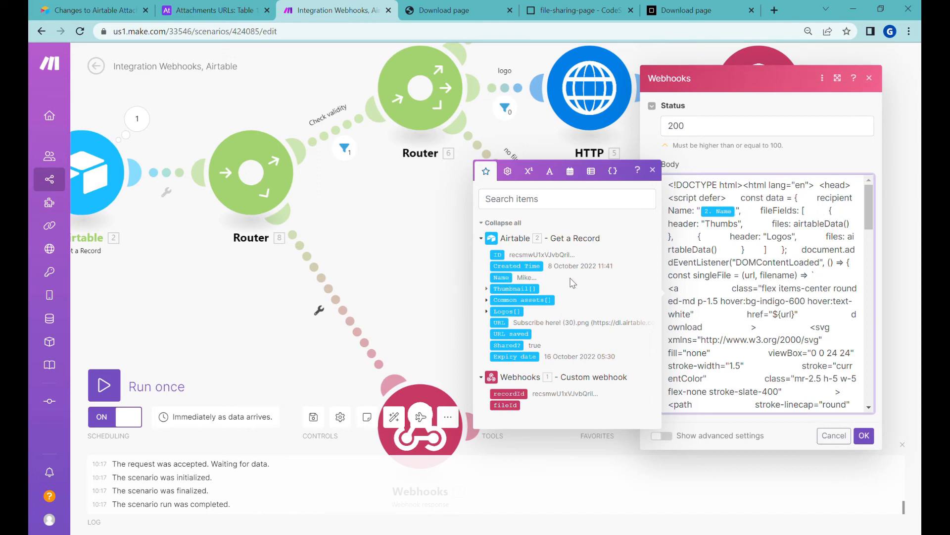
{"action": "left_click", "coordinate": [865, 436]}
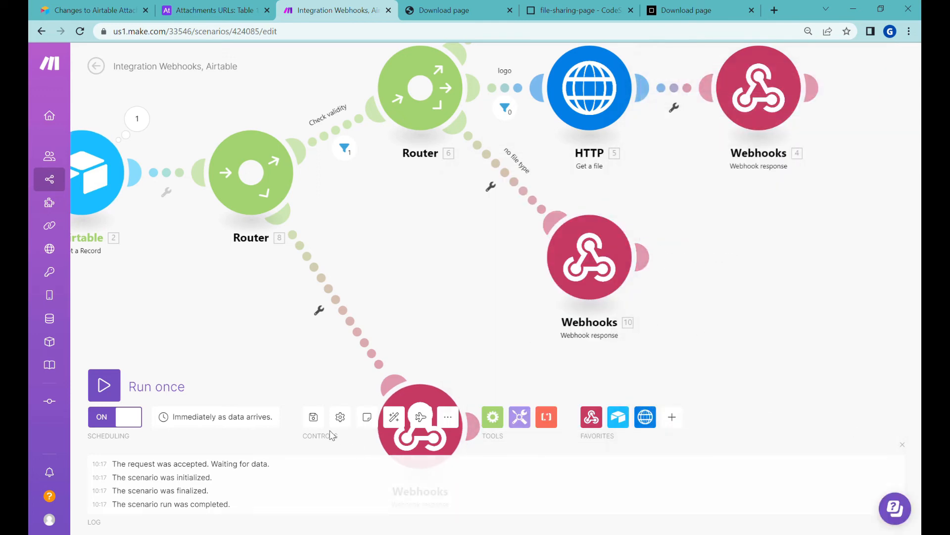
Check the reloaded page's greeting against the record's Name, then move Webhooks 10 lower on the canvas
{"action": "left_click", "coordinate": [456, 11]}
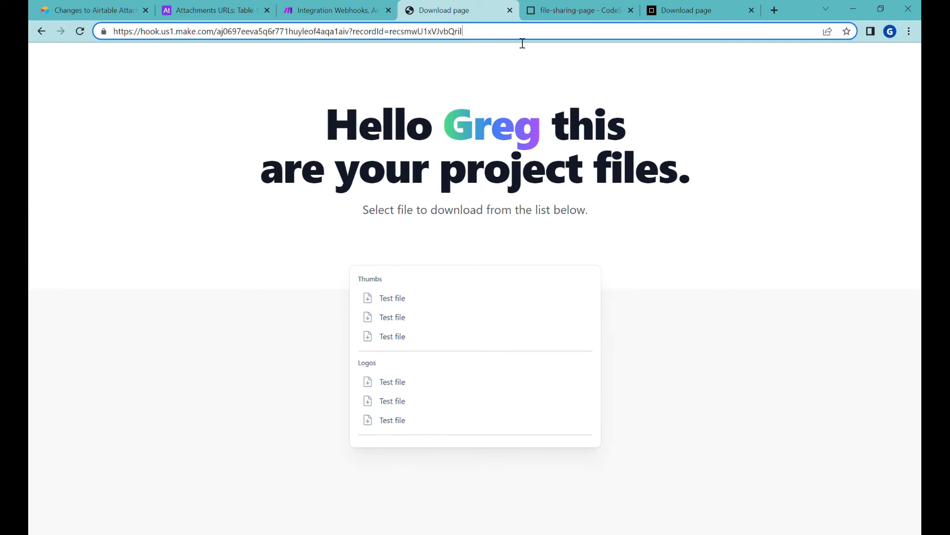
{"action": "key", "text": "Return"}
{"action": "left_click", "coordinate": [198, 10]}
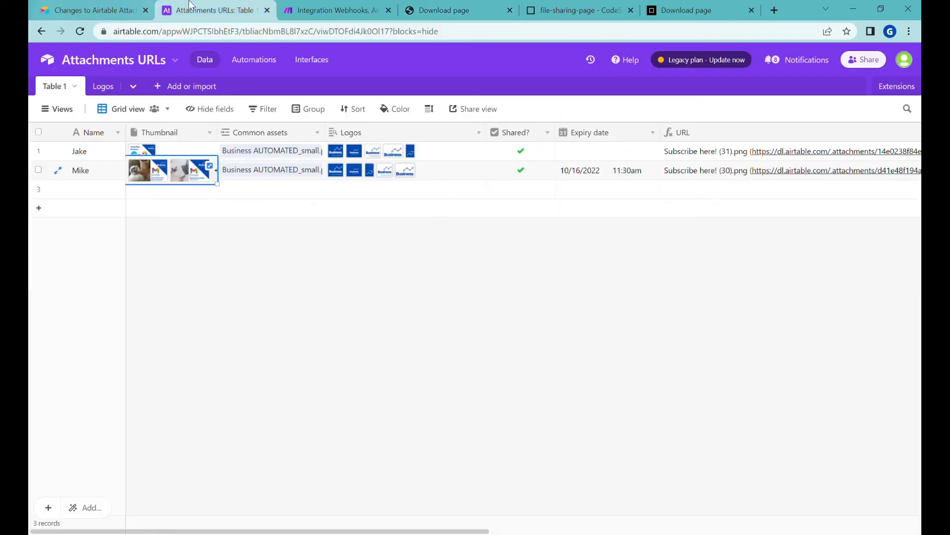
{"action": "left_click", "coordinate": [79, 176]}
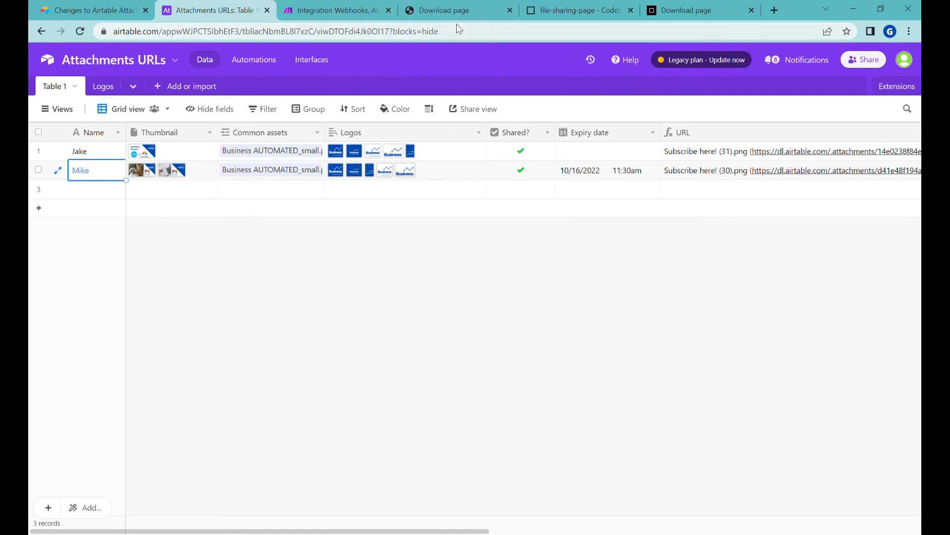
{"action": "left_click", "coordinate": [329, 10]}
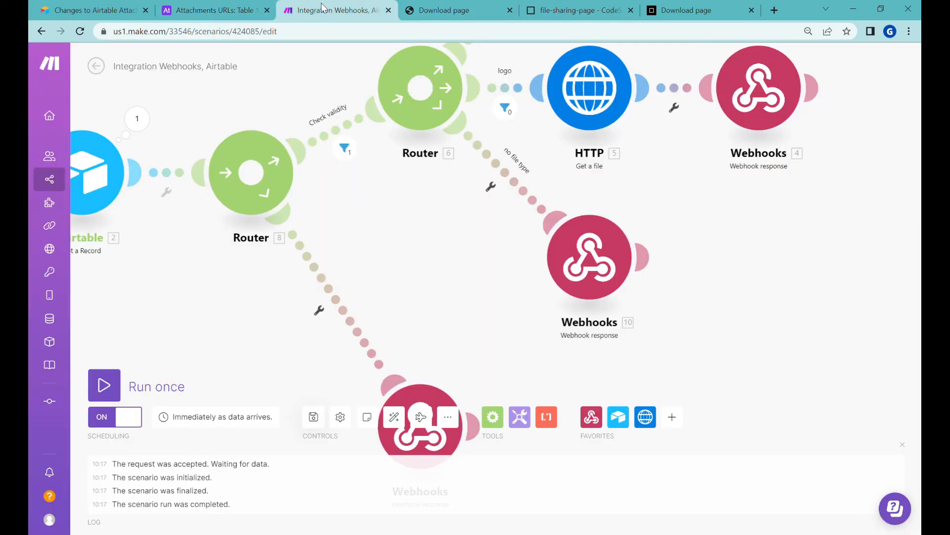
{"action": "left_click_drag", "start_coordinate": [583, 261], "coordinate": [584, 311]}
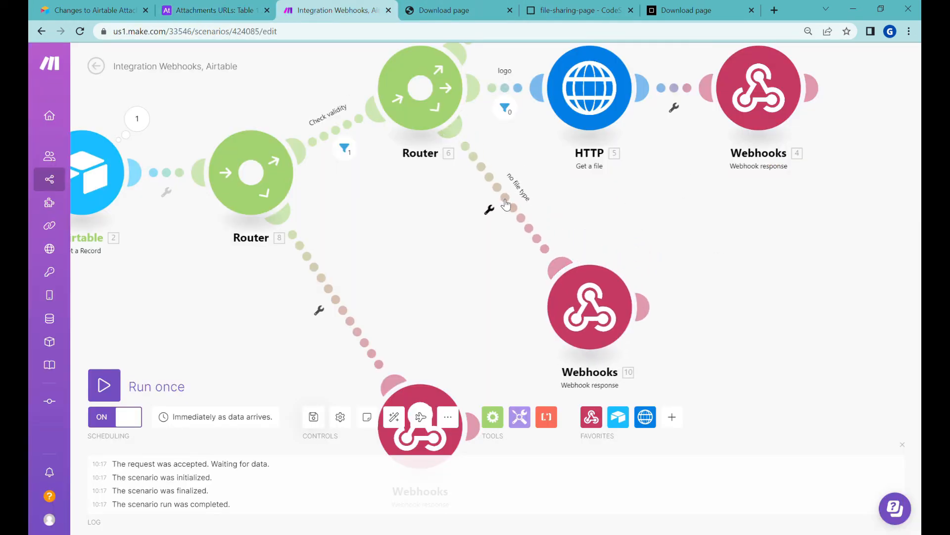
Rename the 'Thumbs' file group to 'Thumbsnails' in the Webhooks 10 response body
{"action": "left_click", "coordinate": [583, 311]}
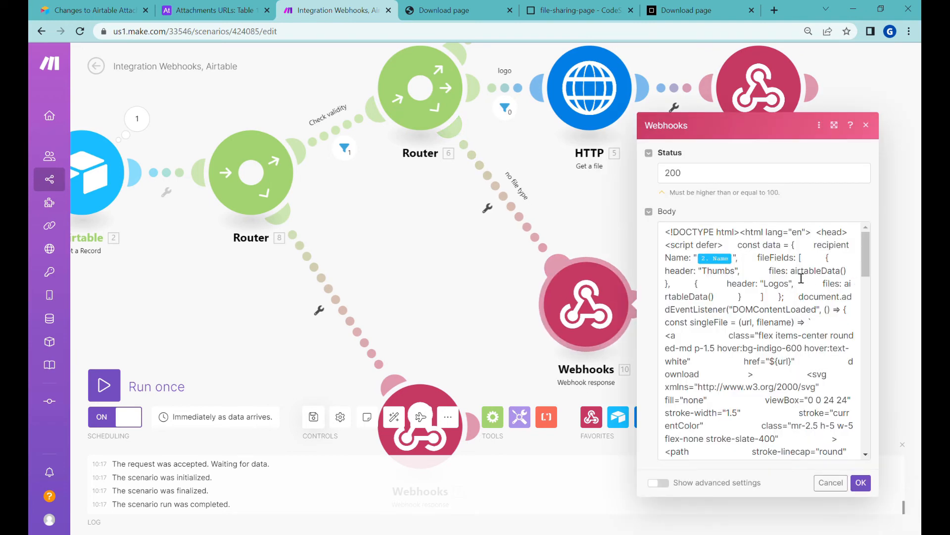
{"action": "left_click", "coordinate": [790, 260]}
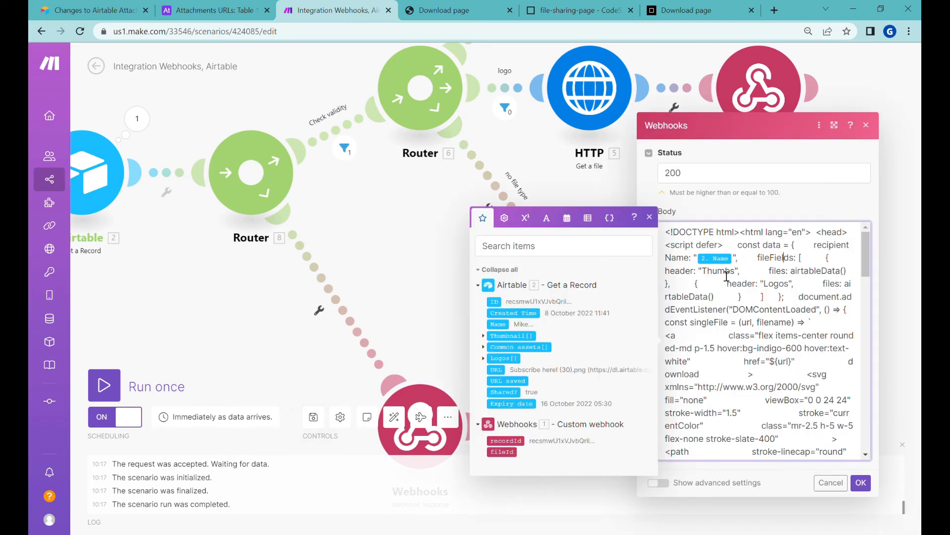
{"action": "double_click", "coordinate": [723, 272]}
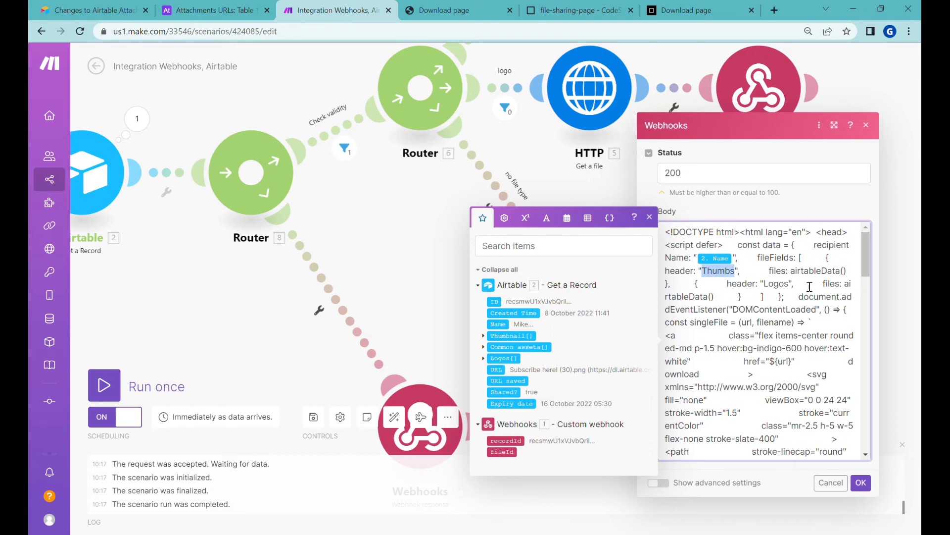
{"action": "left_click", "coordinate": [810, 258]}
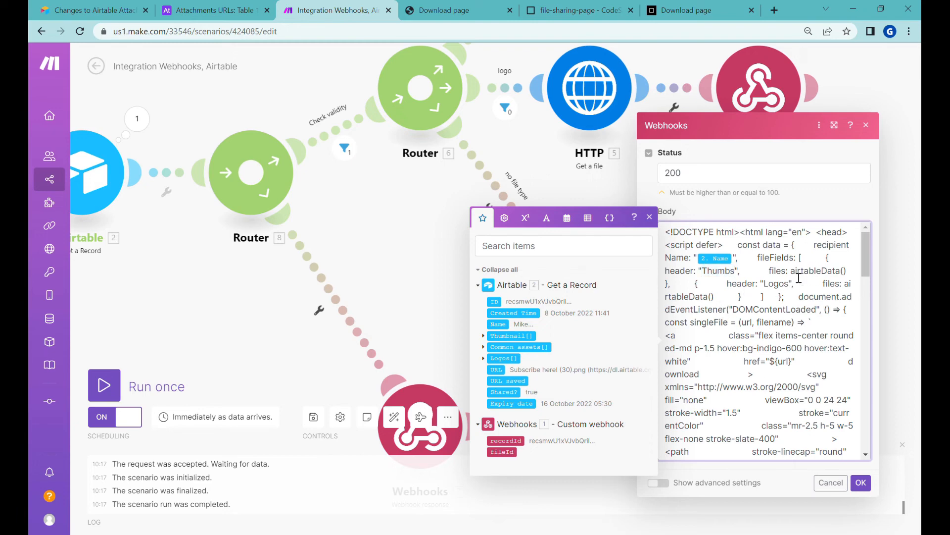
{"action": "double_click", "coordinate": [732, 272]}
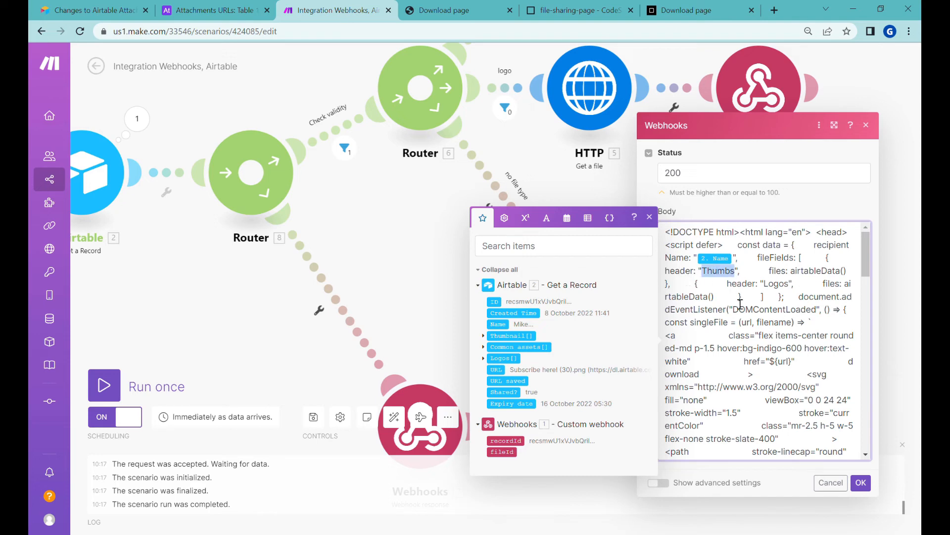
{"action": "key", "text": "Right"}
{"action": "type", "text": "nails"}
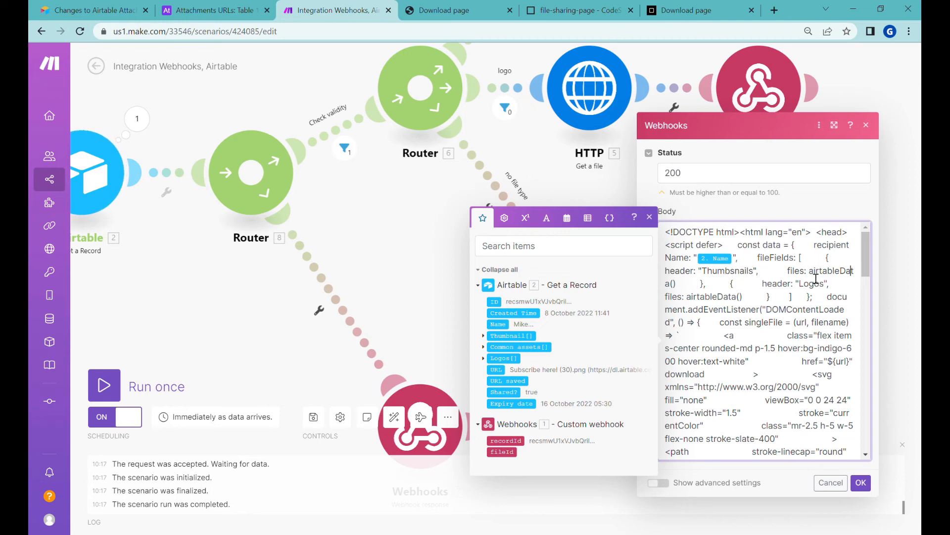
{"action": "left_click_drag", "start_coordinate": [811, 271], "coordinate": [684, 292]}
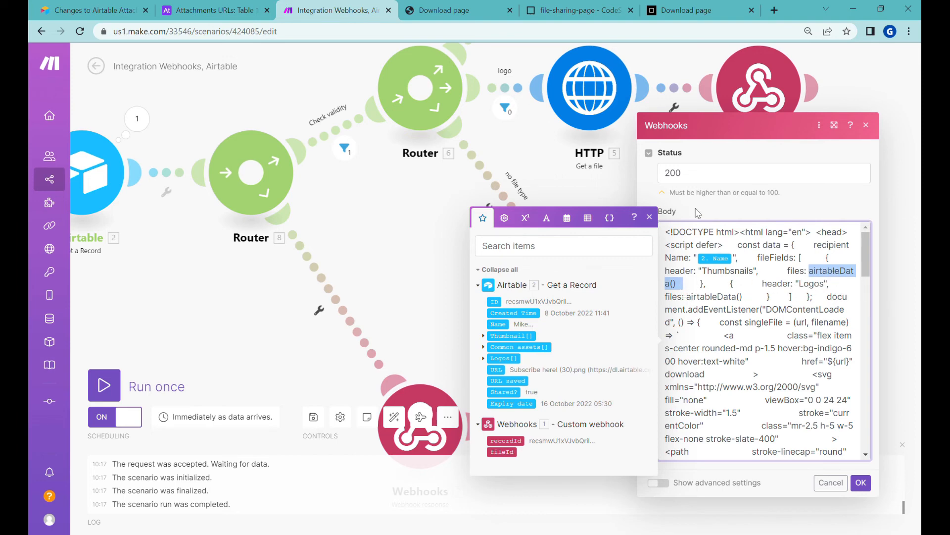
{"action": "left_click", "coordinate": [137, 122]}
{"action": "left_click", "coordinate": [861, 482]}
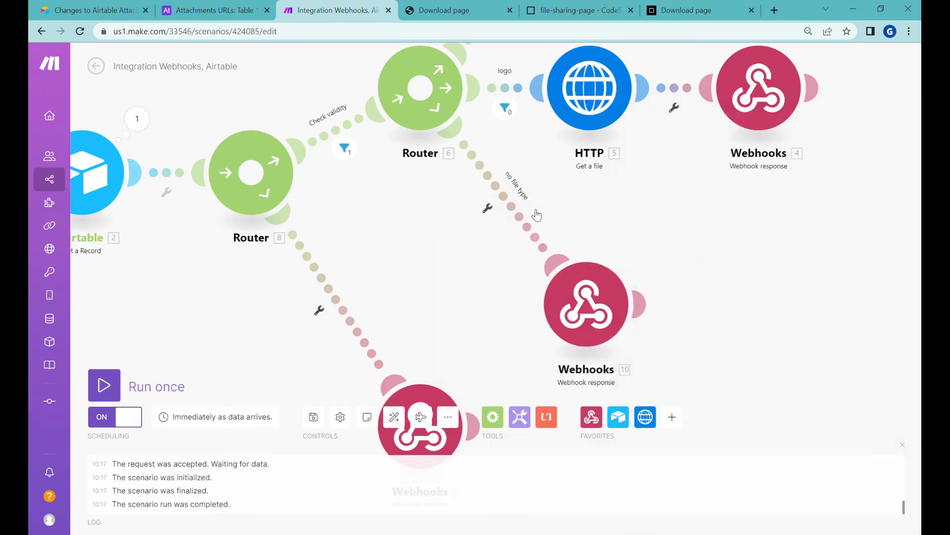
Add a JSON Transform to JSON module before Webhooks 10 that maps the record's Thumbnail[] array
{"action": "left_click_drag", "start_coordinate": [586, 304], "coordinate": [688, 336]}
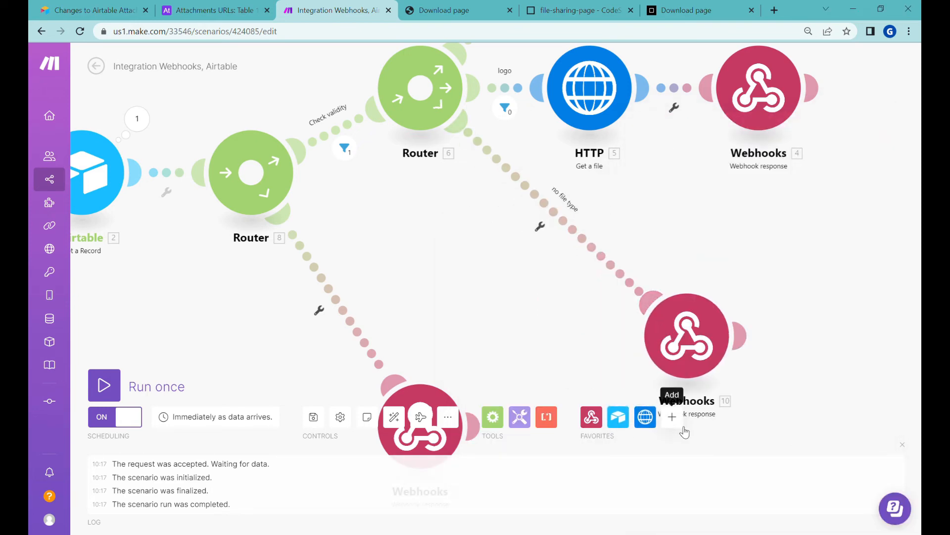
{"action": "left_click", "coordinate": [672, 417]}
{"action": "type", "text": "j"}
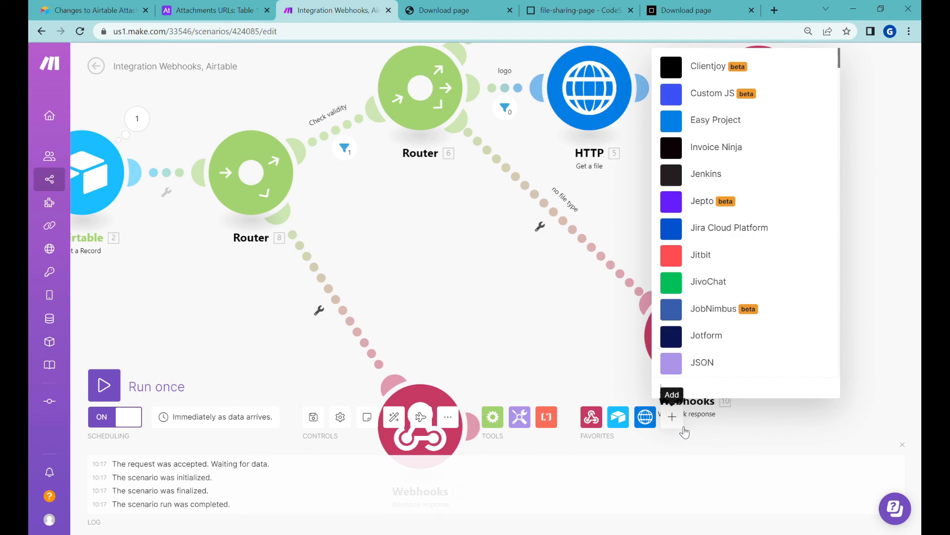
{"action": "left_click", "coordinate": [720, 366]}
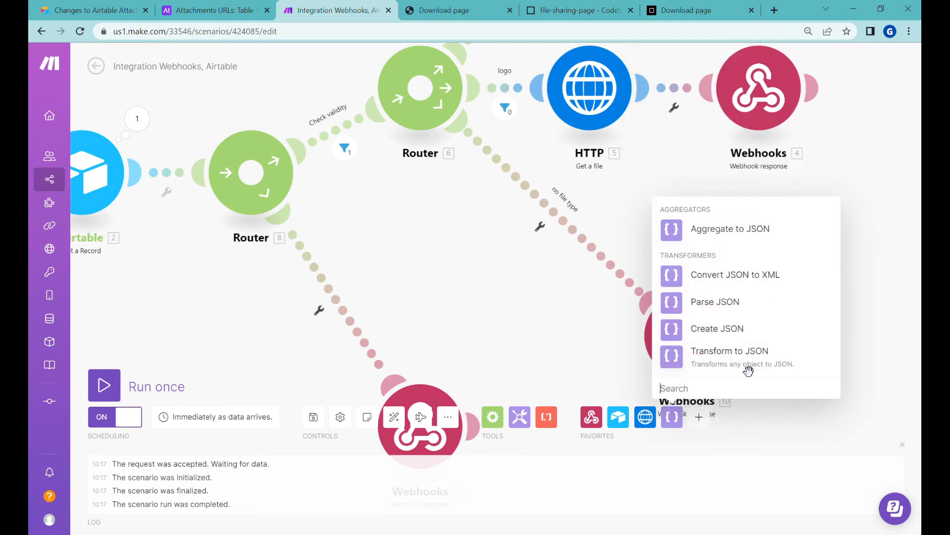
{"action": "left_click", "coordinate": [745, 362]}
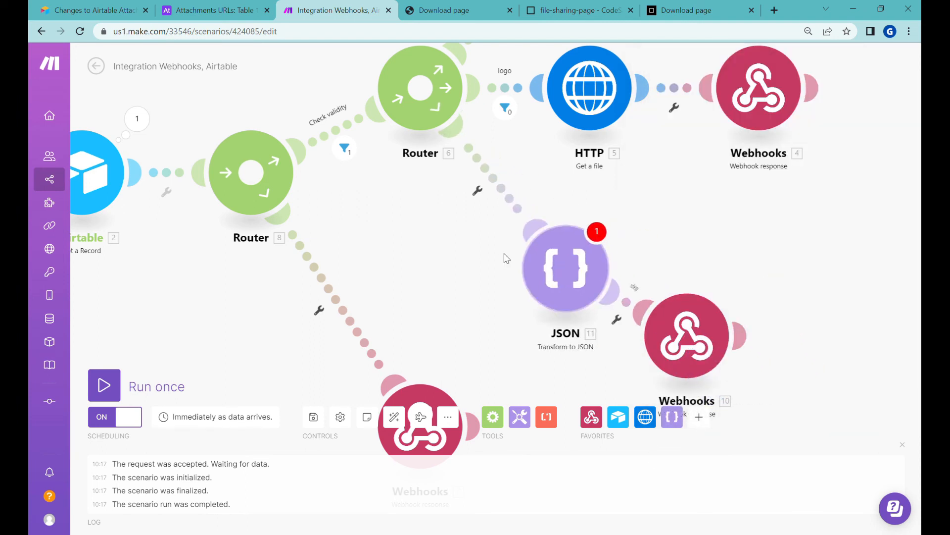
{"action": "left_click", "coordinate": [611, 300]}
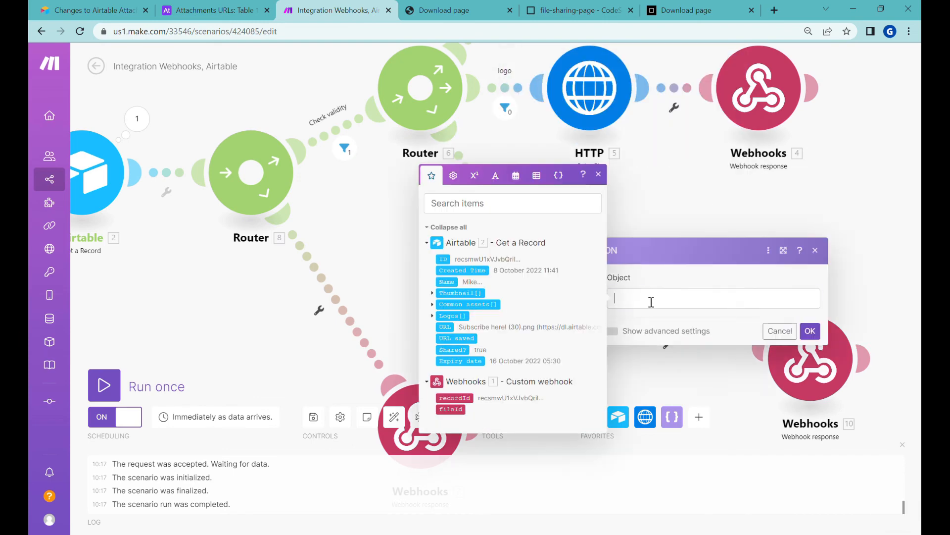
{"action": "left_click", "coordinate": [472, 295]}
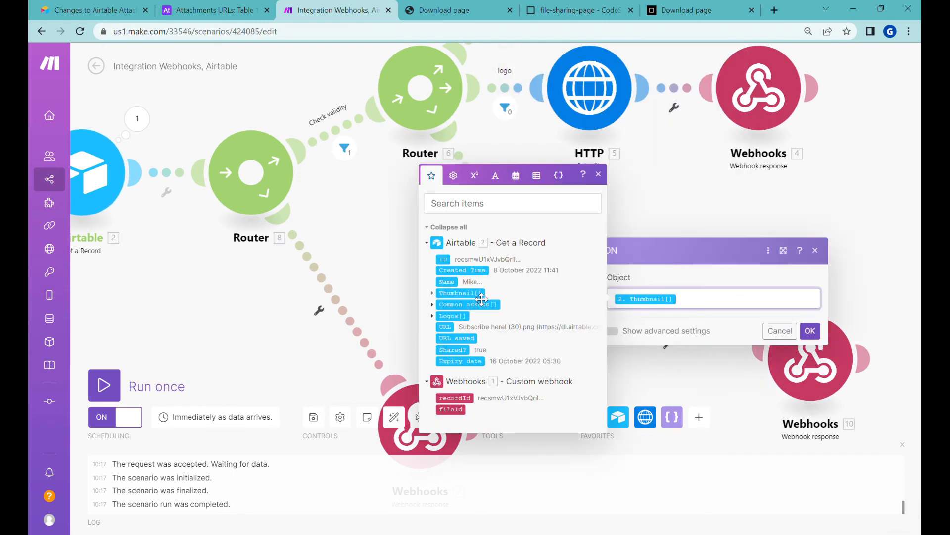
{"action": "left_click", "coordinate": [810, 331]}
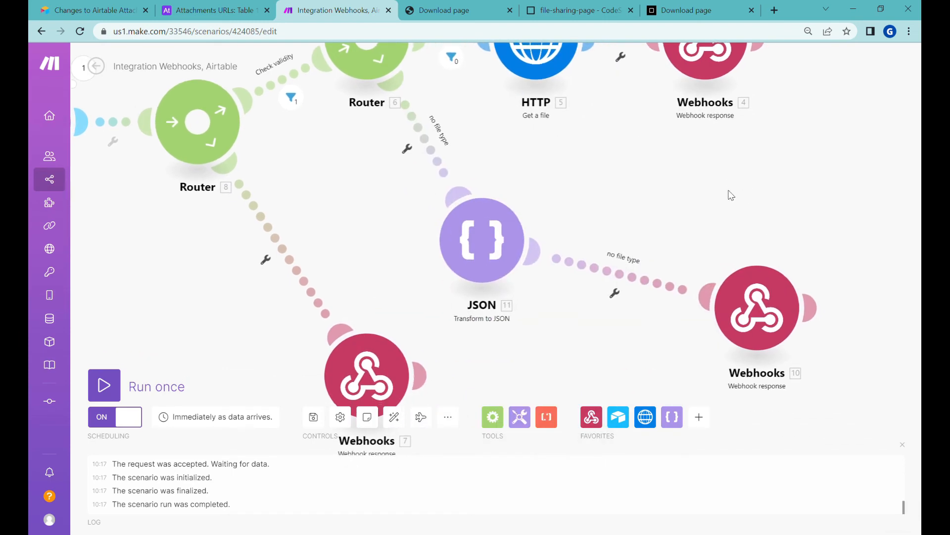
Replace the first airtableData() in the response body with 11. JSON string and reload the download page
{"action": "left_click", "coordinate": [753, 297]}
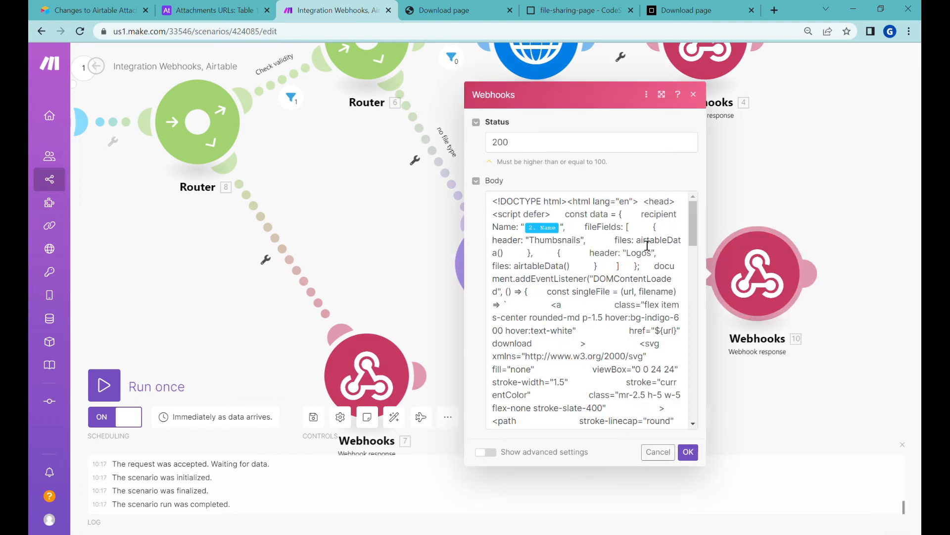
{"action": "left_click_drag", "start_coordinate": [636, 241], "coordinate": [662, 246]}
{"action": "left_click_drag", "start_coordinate": [573, 247], "coordinate": [516, 260]}
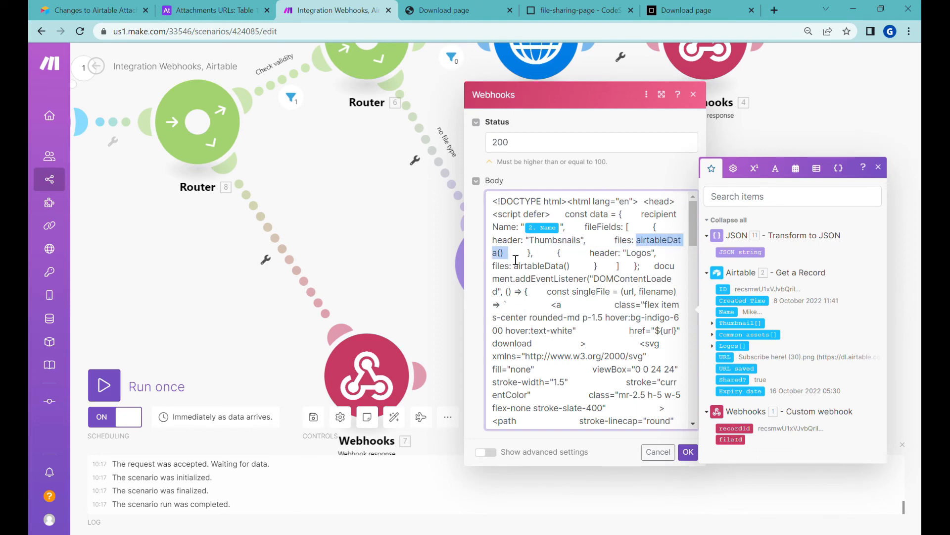
{"action": "key", "text": "BackSpace"}
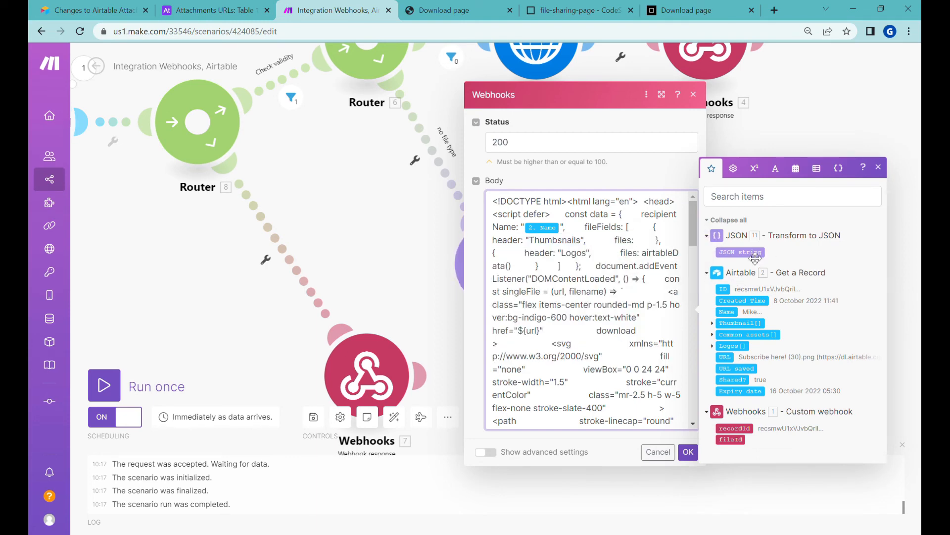
{"action": "left_click", "coordinate": [758, 259]}
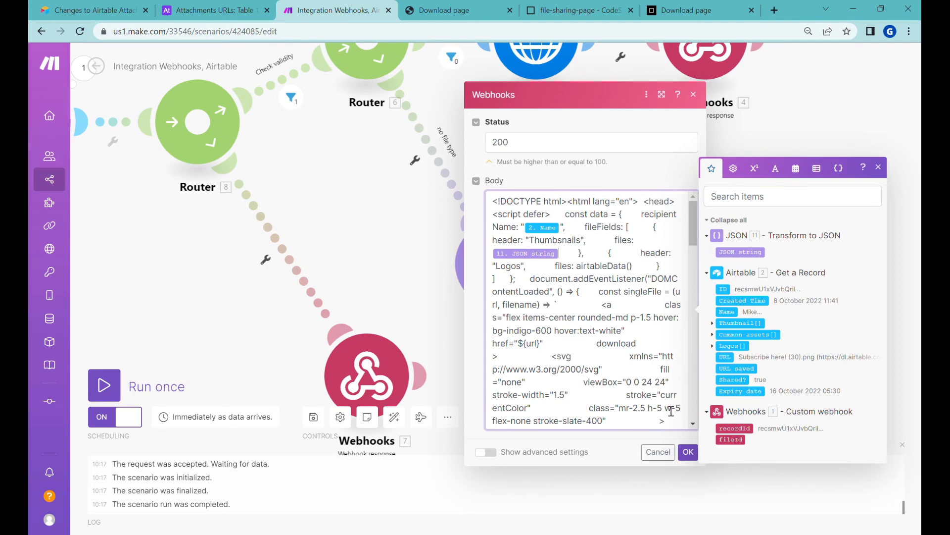
{"action": "left_click", "coordinate": [688, 452]}
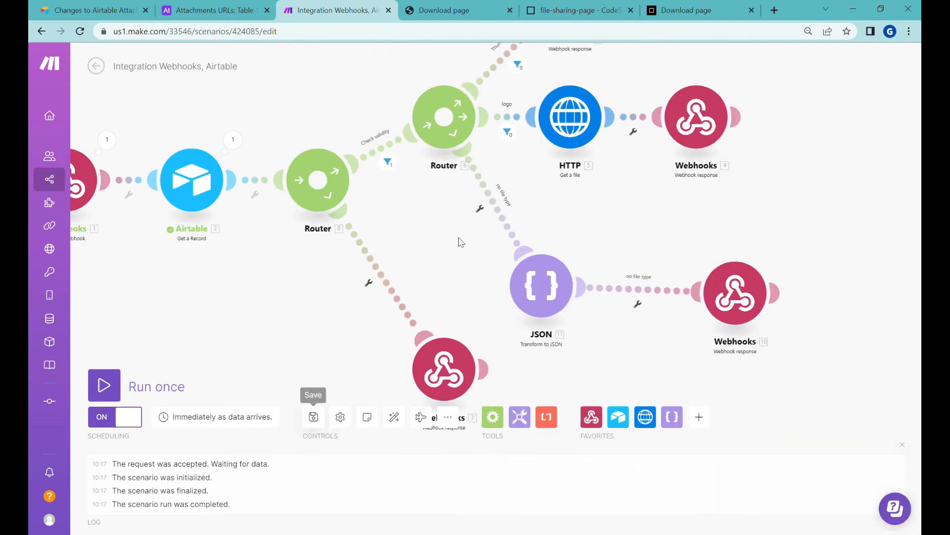
{"action": "left_click", "coordinate": [474, 15]}
{"action": "key", "text": "Return"}
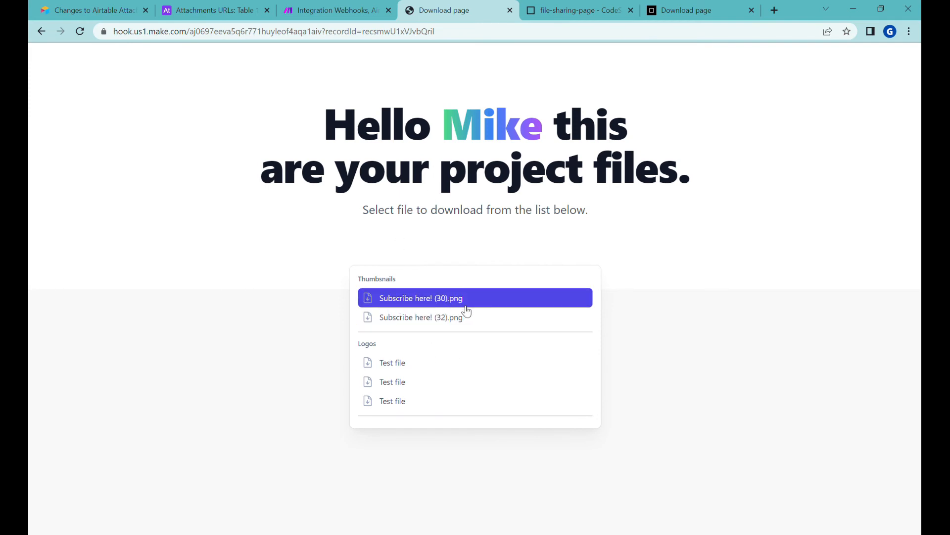
Open both thumbnail links from the download page, view the PNG images, then close their tabs
{"action": "left_click", "coordinate": [461, 319]}
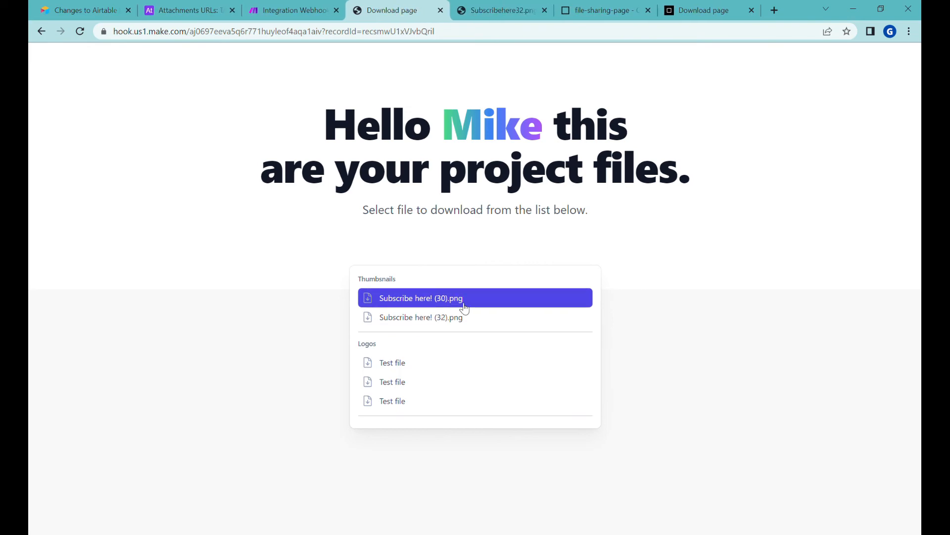
{"action": "left_click", "coordinate": [456, 299]}
{"action": "left_click", "coordinate": [437, 6]}
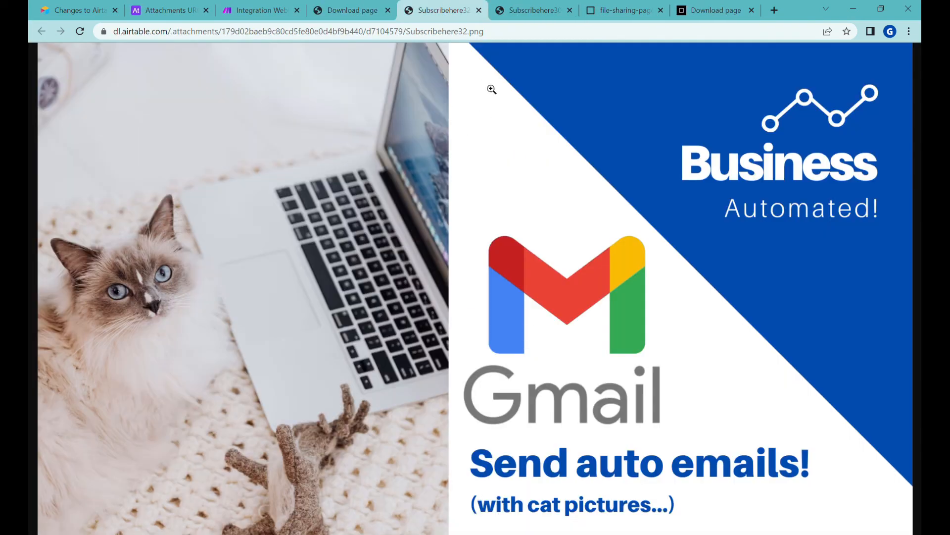
{"action": "left_click", "coordinate": [539, 10]}
{"action": "left_click", "coordinate": [570, 10]}
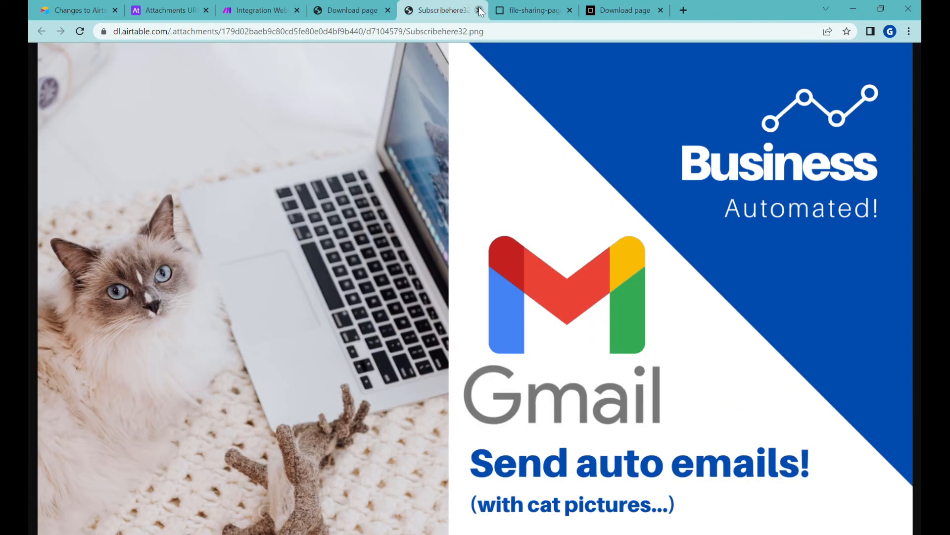
{"action": "left_click", "coordinate": [479, 10]}
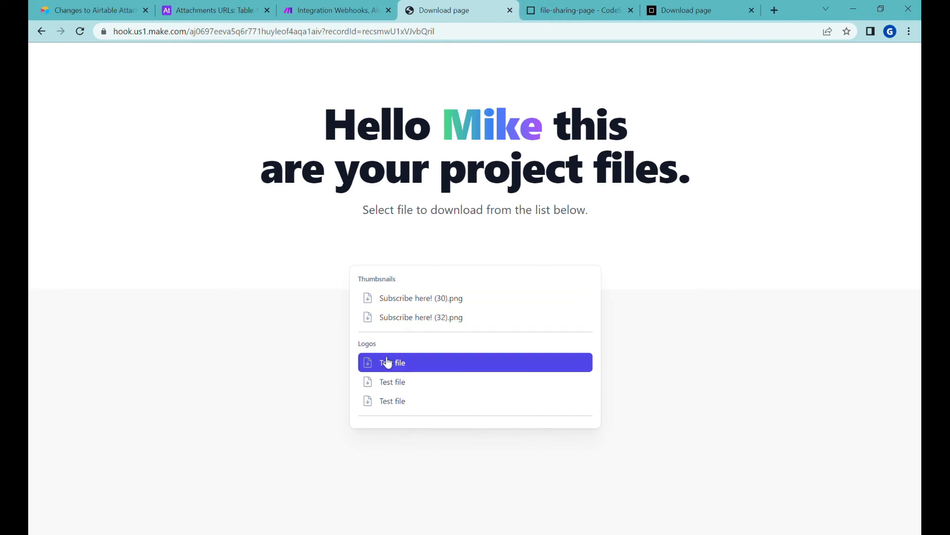
Glance at the Airtable attachments table, then bring the Make scenario's response modules into view
{"action": "left_click", "coordinate": [234, 11]}
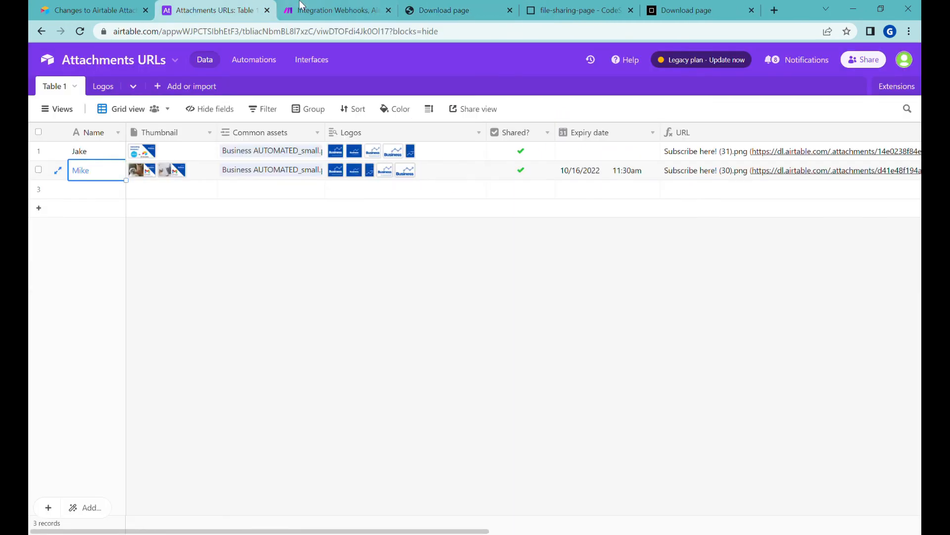
{"action": "left_click", "coordinate": [317, 10]}
{"action": "left_click_drag", "start_coordinate": [616, 350], "coordinate": [572, 267]}
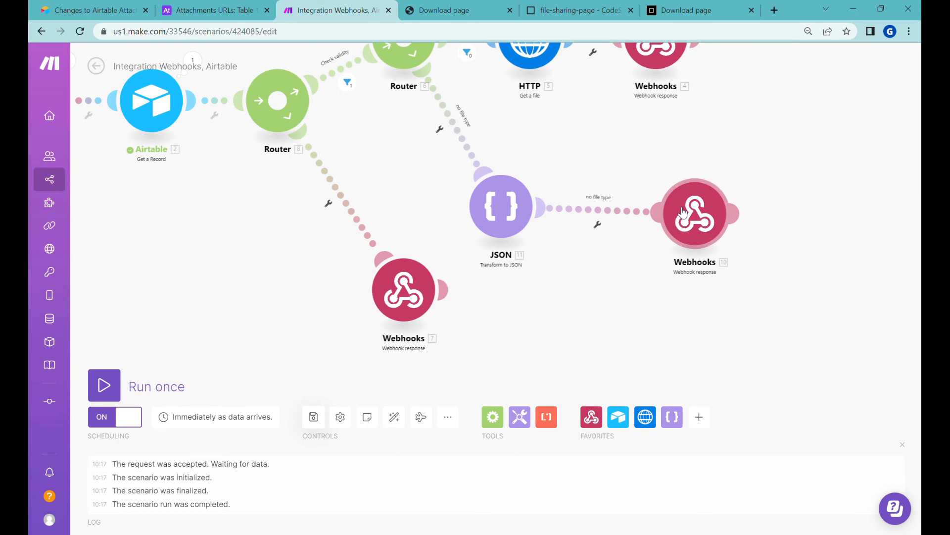
In the final webhook response body, break the fileFields groups onto separate lines
{"action": "left_click", "coordinate": [687, 214]}
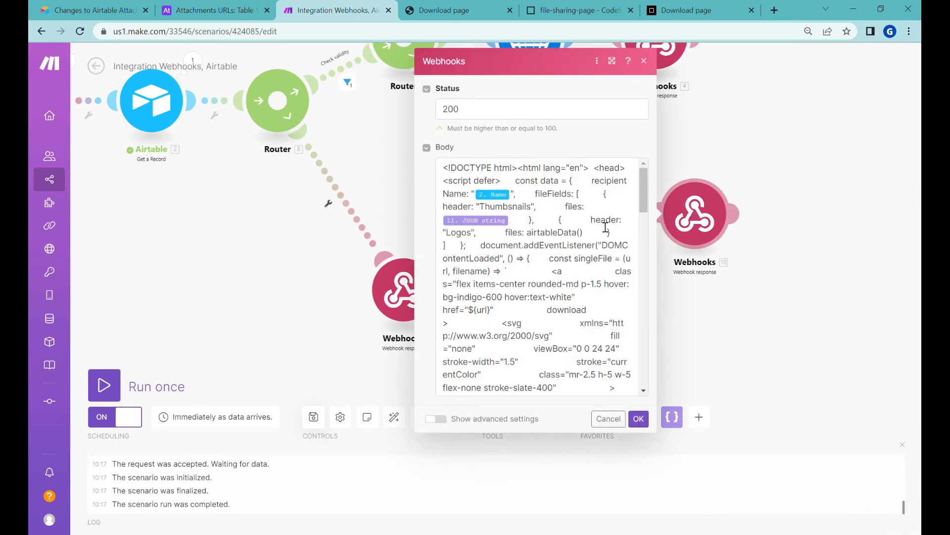
{"action": "left_click", "coordinate": [555, 228]}
{"action": "key", "text": "Return"}
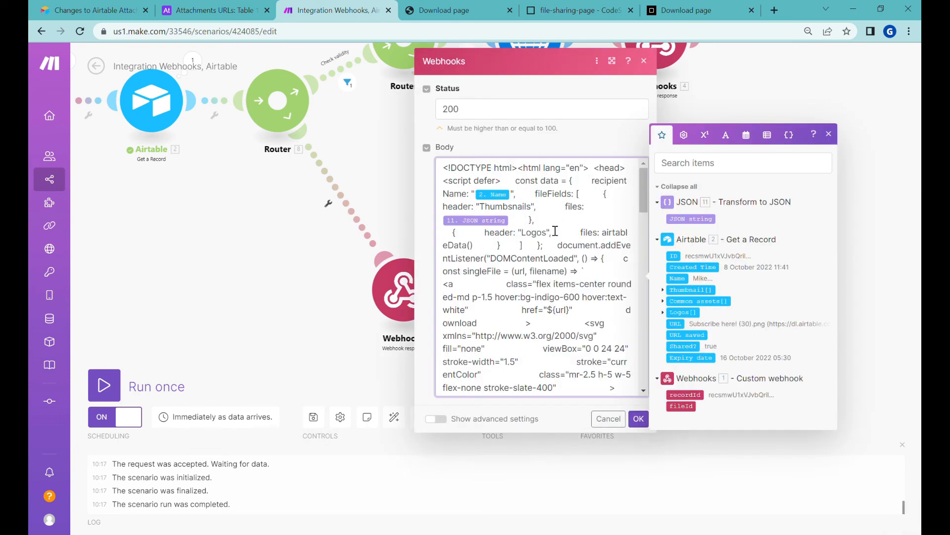
{"action": "left_click", "coordinate": [590, 194]}
{"action": "key", "text": "Return"}
{"action": "left_click", "coordinate": [535, 245]}
{"action": "key", "text": "Return"}
{"action": "key", "text": "Return"}
{"action": "key", "text": "Return"}
{"action": "key", "text": "Return"}
{"action": "left_click", "coordinate": [588, 207]}
{"action": "key", "text": "Return"}
{"action": "left_click", "coordinate": [586, 220]}
{"action": "key", "text": "Return"}
{"action": "key", "text": "Return"}
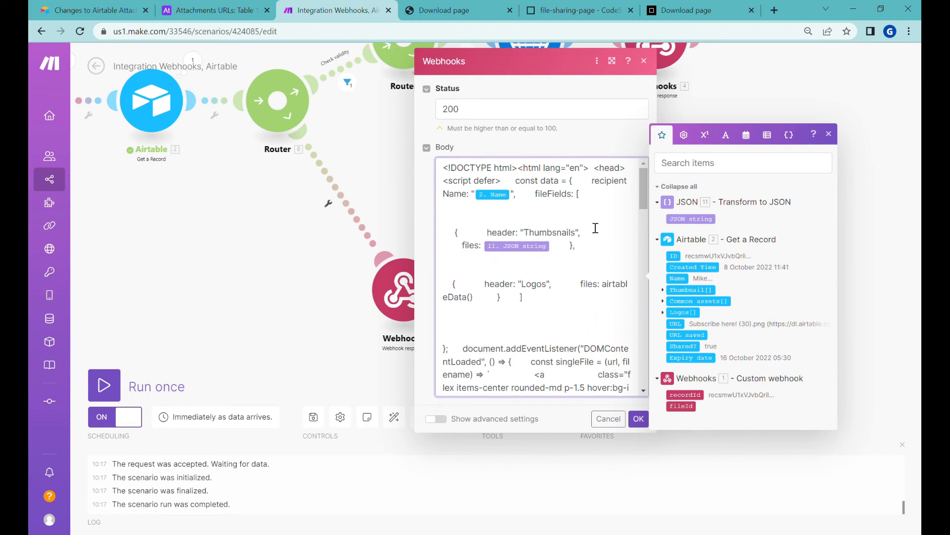
Move the fileFields list's closing bracket onto its own line below the Thumbsnails and Logos groups
{"action": "double_click", "coordinate": [559, 199]}
{"action": "triple_click", "coordinate": [552, 231]}
{"action": "left_click", "coordinate": [519, 297]}
{"action": "key", "text": "Return"}
{"action": "key", "text": "Return"}
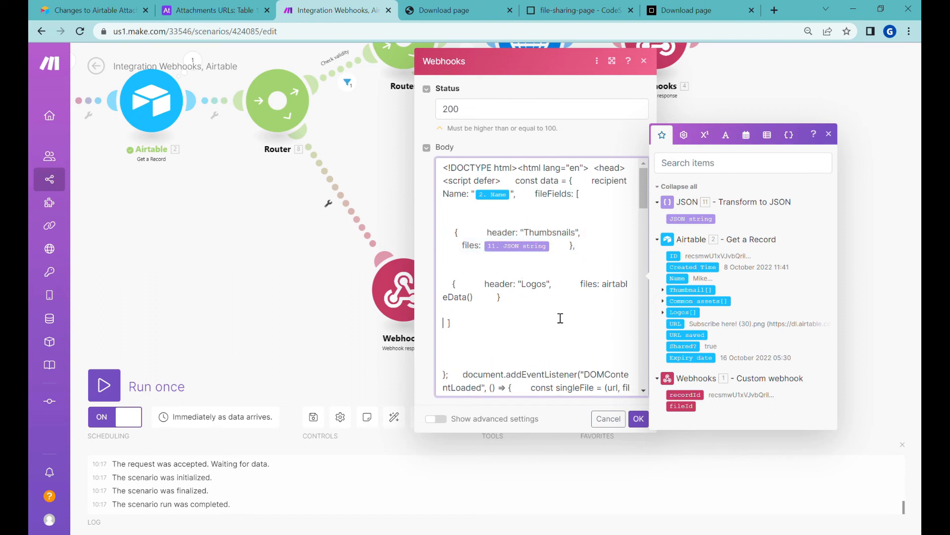
Paste a copy of the Logos group above it and rename the copy's header to Exampe
{"action": "triple_click", "coordinate": [522, 301]}
{"action": "key", "text": "ctrl+c"}
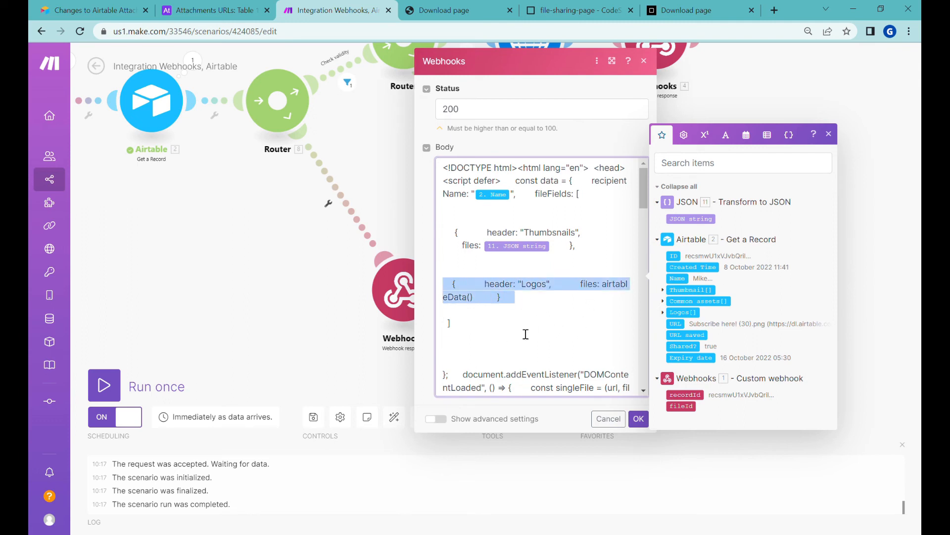
{"action": "left_click", "coordinate": [527, 273]}
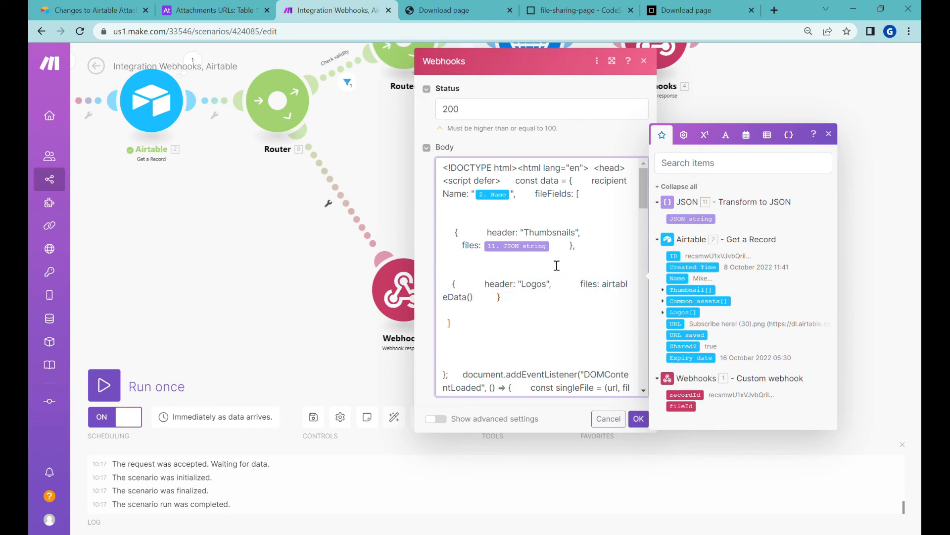
{"action": "key", "text": "ctrl+v"}
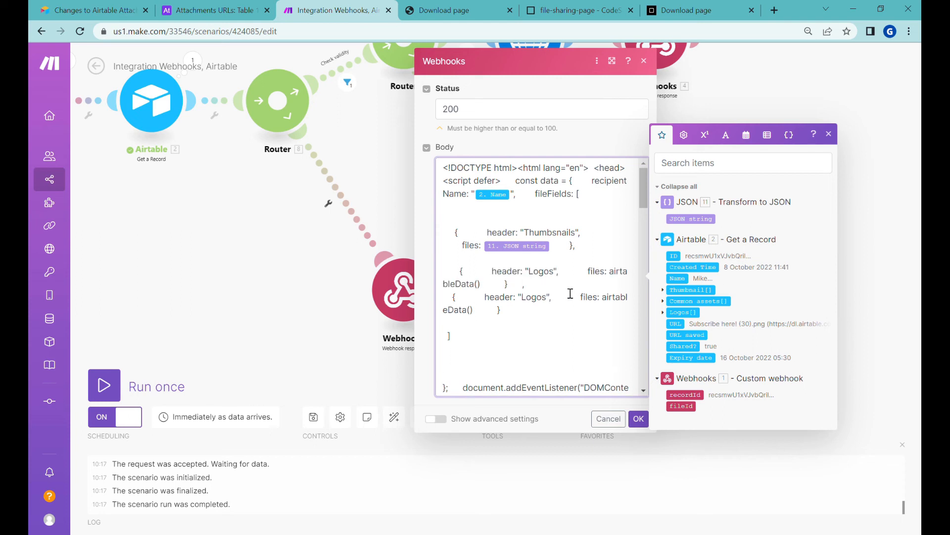
{"action": "double_click", "coordinate": [534, 297]}
{"action": "type", "text": "Exampe"}
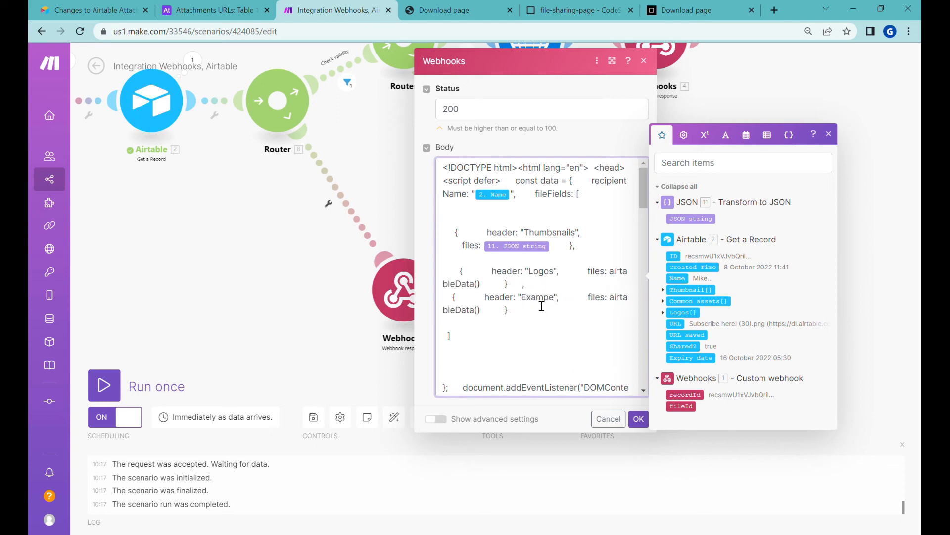
{"action": "left_click_drag", "start_coordinate": [499, 289], "coordinate": [445, 291]}
{"action": "left_click_drag", "start_coordinate": [611, 274], "coordinate": [492, 272]}
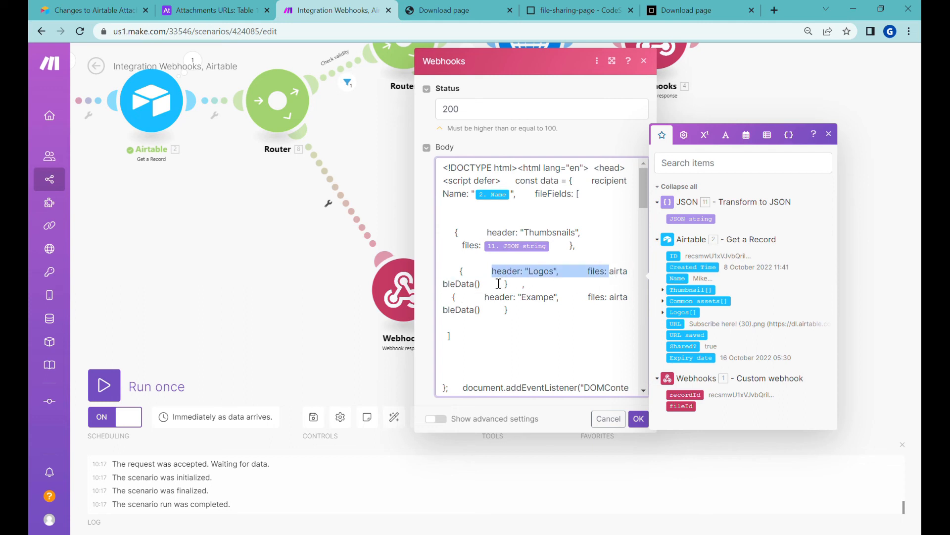
{"action": "left_click", "coordinate": [639, 418]}
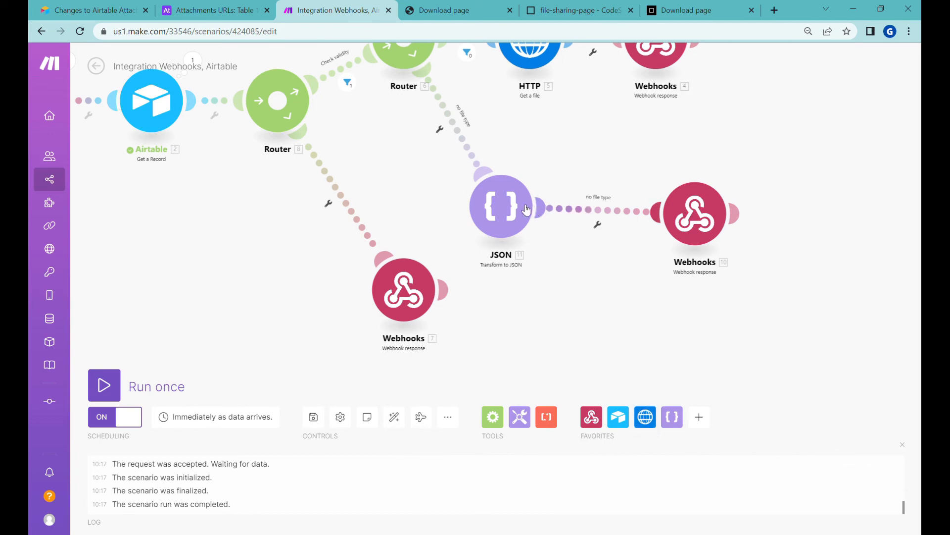
Clone the JSON module before Webhooks 10 and map 2. Logos[] as its object
{"action": "right_click", "coordinate": [513, 215]}
{"action": "left_click", "coordinate": [572, 288]}
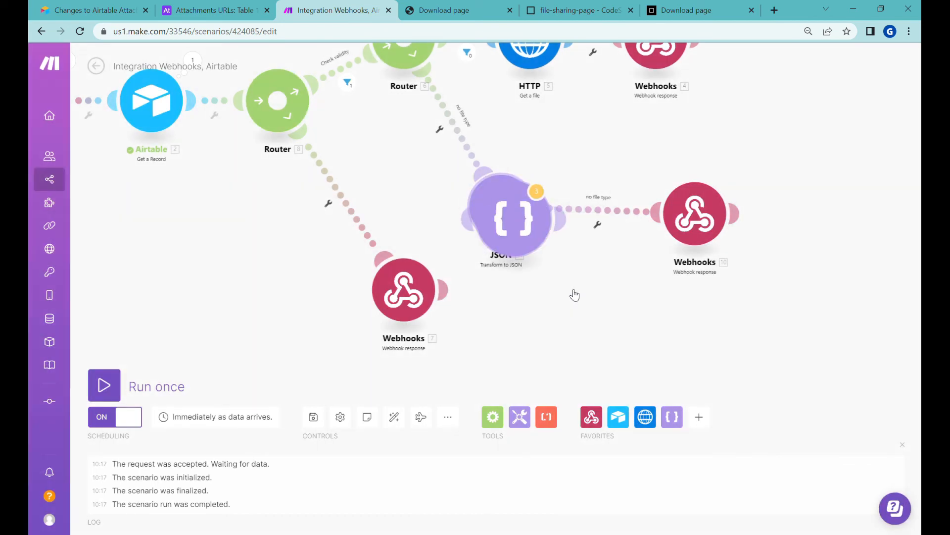
{"action": "left_click", "coordinate": [609, 198]}
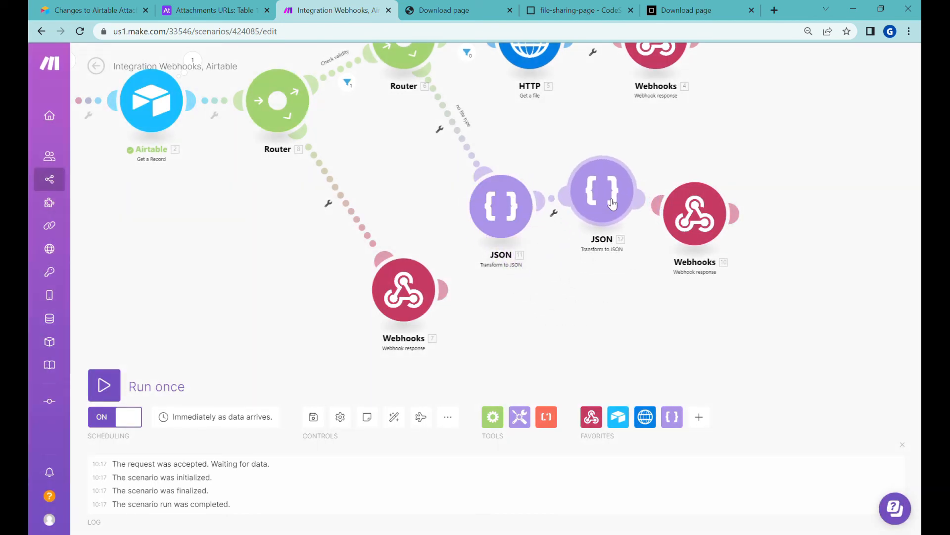
{"action": "left_click", "coordinate": [612, 203]}
{"action": "left_click", "coordinate": [751, 201]}
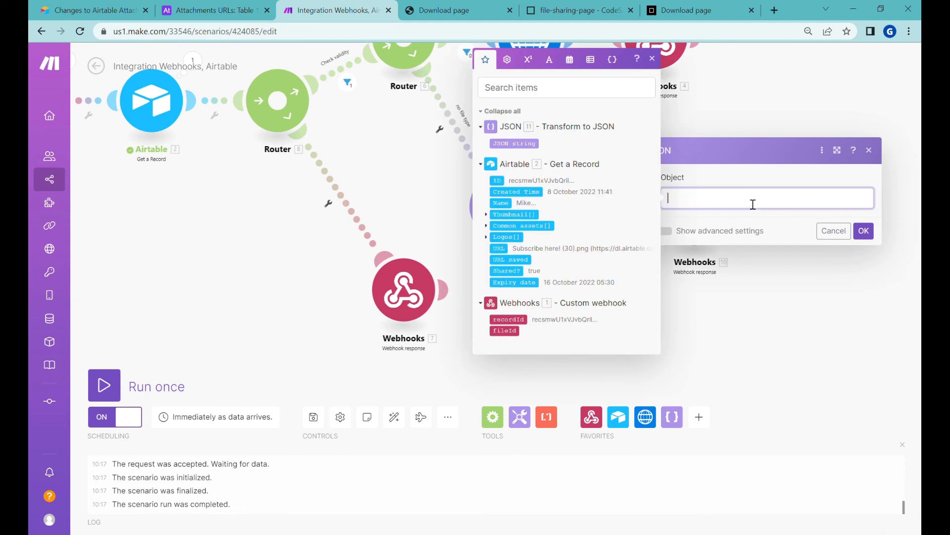
{"action": "left_click", "coordinate": [510, 238]}
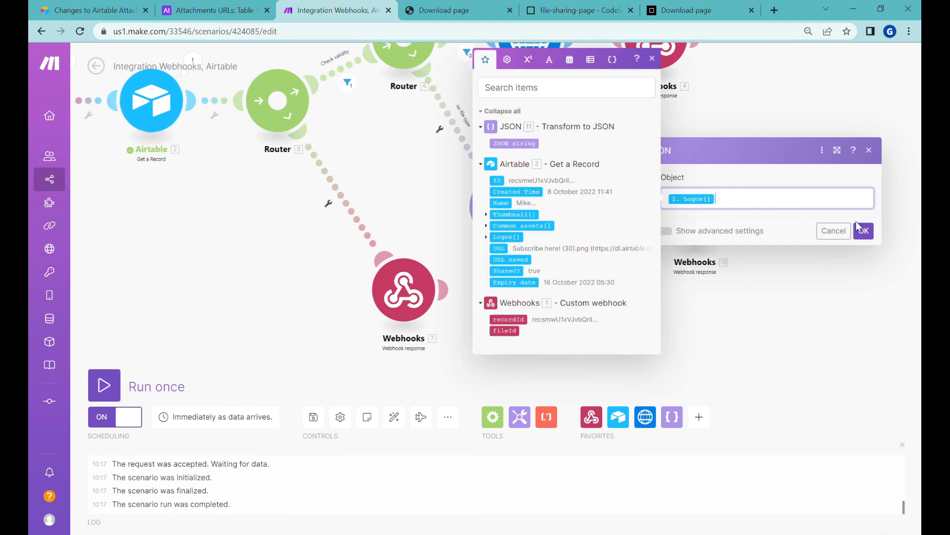
{"action": "left_click", "coordinate": [860, 229]}
Replace airtableData() in the response's Logos group with 12. JSON string, auto-align and save
{"action": "left_click", "coordinate": [695, 213]}
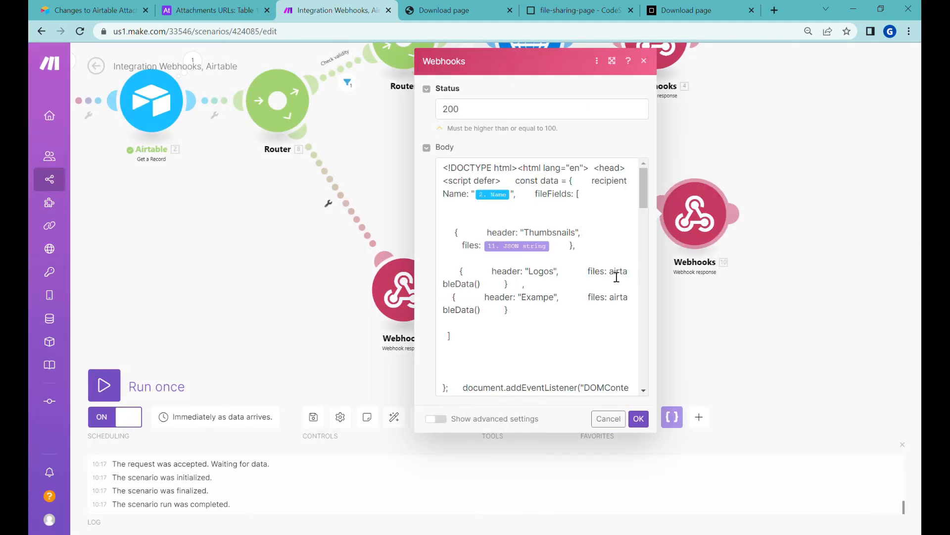
{"action": "double_click", "coordinate": [617, 277]}
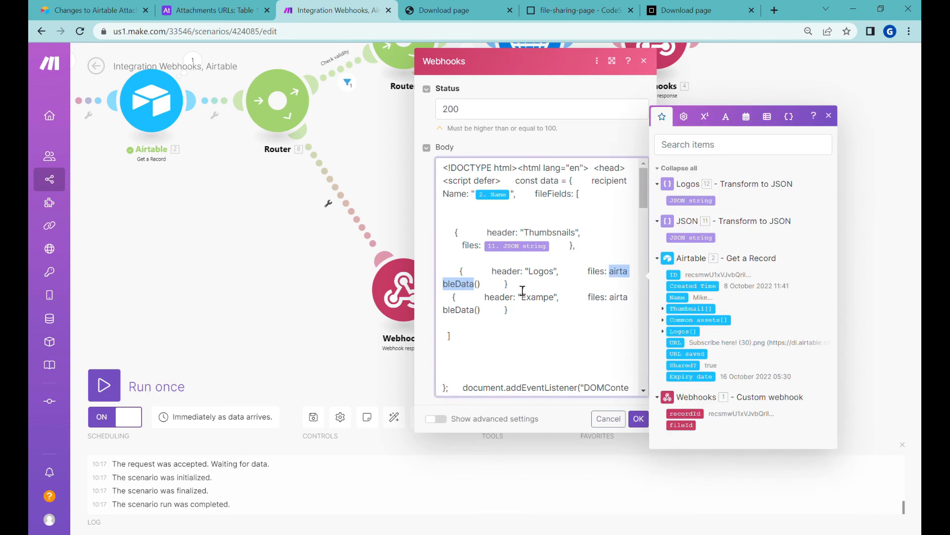
{"action": "key", "text": "BackSpace"}
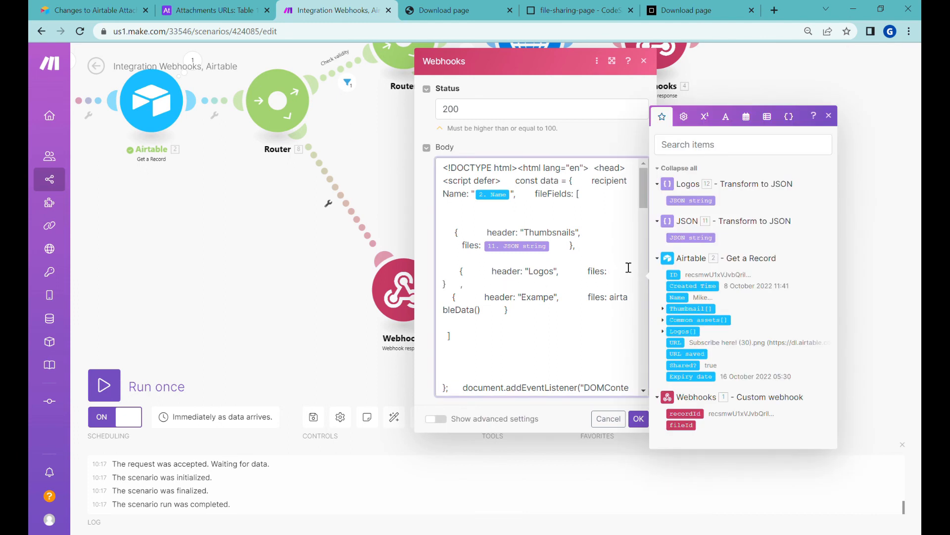
{"action": "left_click", "coordinate": [703, 200]}
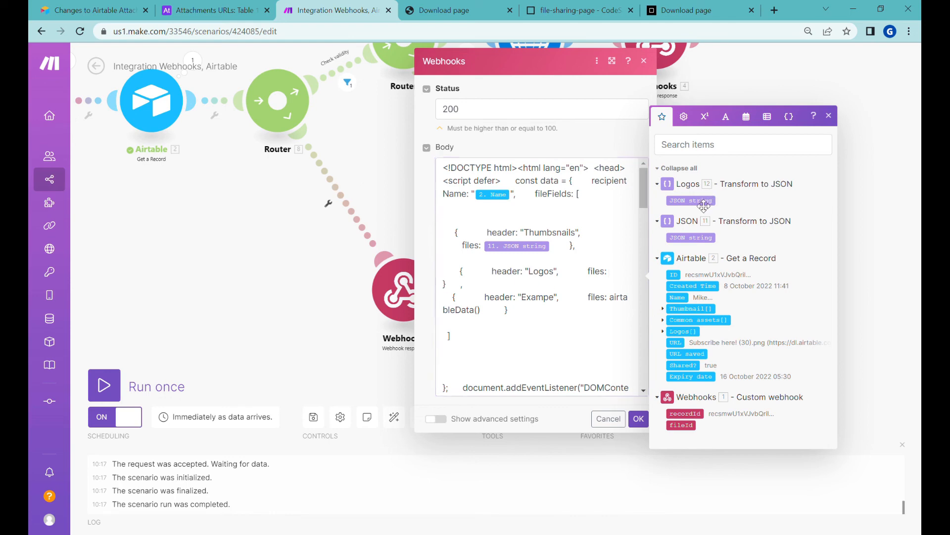
{"action": "left_click", "coordinate": [639, 419]}
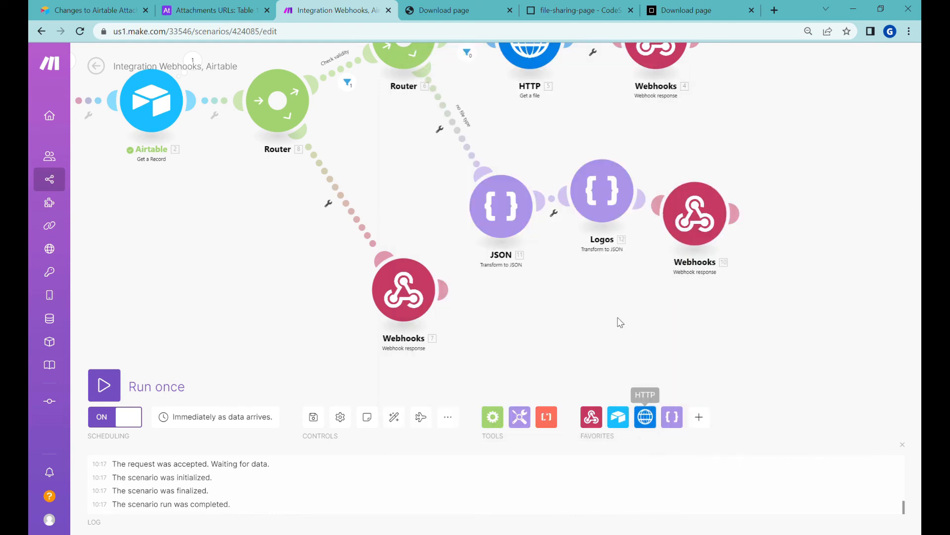
{"action": "left_click", "coordinate": [394, 418]}
{"action": "left_click", "coordinate": [440, 11]}
{"action": "left_click", "coordinate": [397, 32]}
Reload the download page to confirm five logo files and the Exampe group, comparing against Airtable
{"action": "key", "text": "Return"}
{"action": "scroll", "coordinate": [467, 278], "scroll_direction": "down", "scroll_amount": 1}
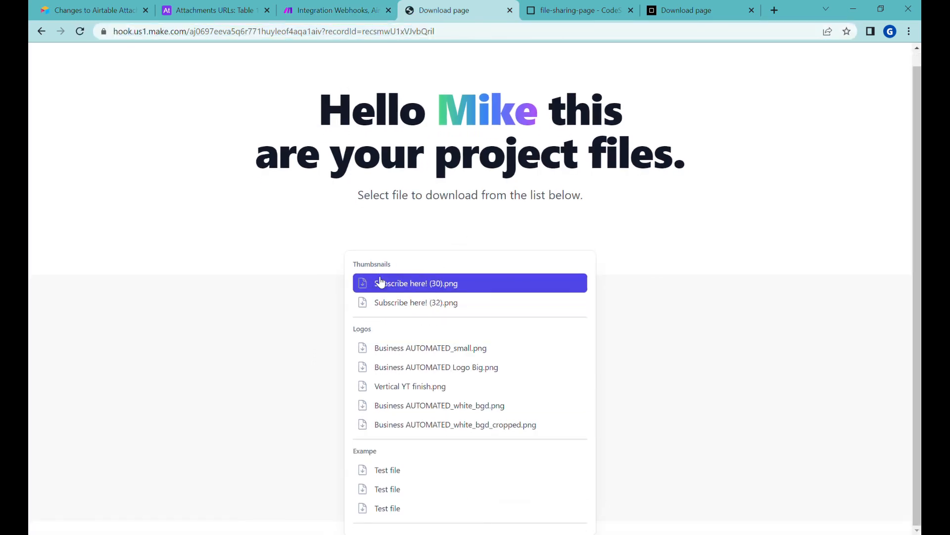
{"action": "left_click", "coordinate": [213, 11]}
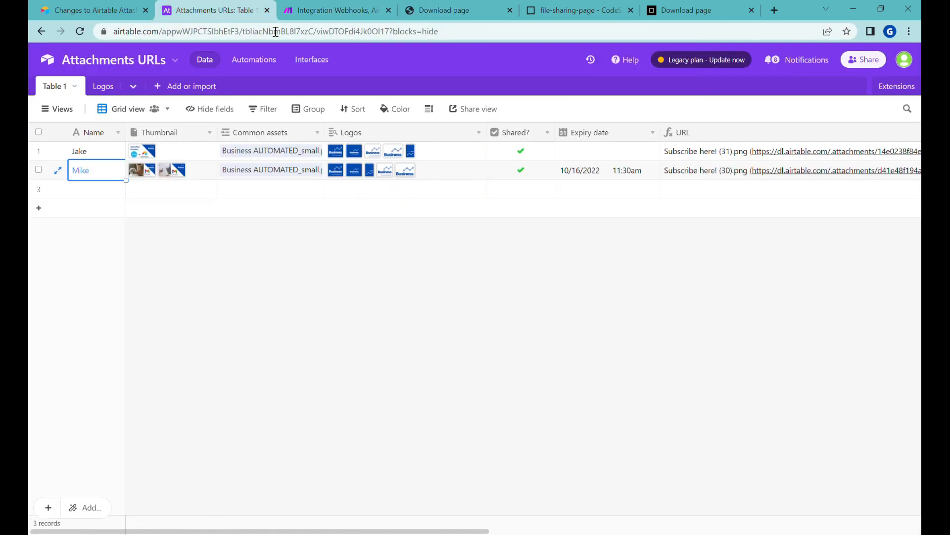
{"action": "left_click", "coordinate": [455, 5]}
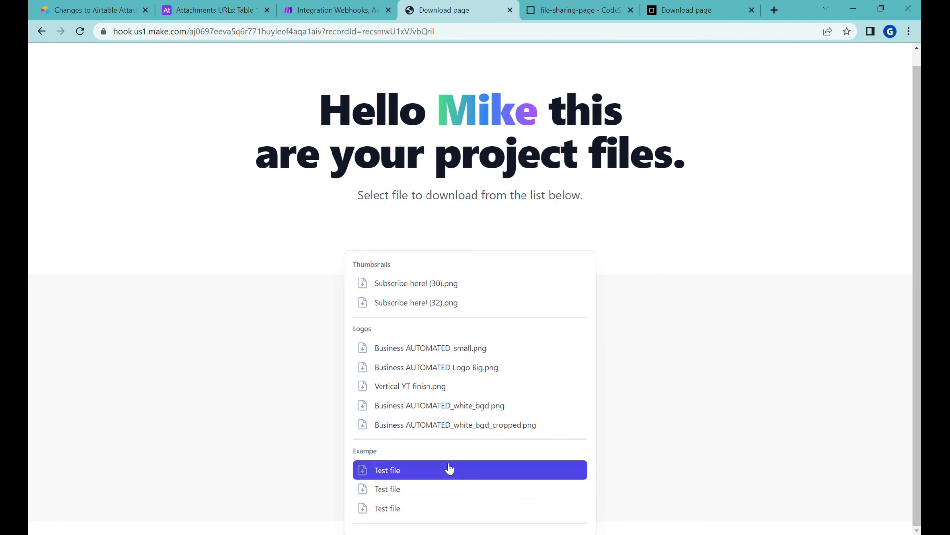
{"action": "scroll", "coordinate": [480, 307], "scroll_direction": "up", "scroll_amount": 1}
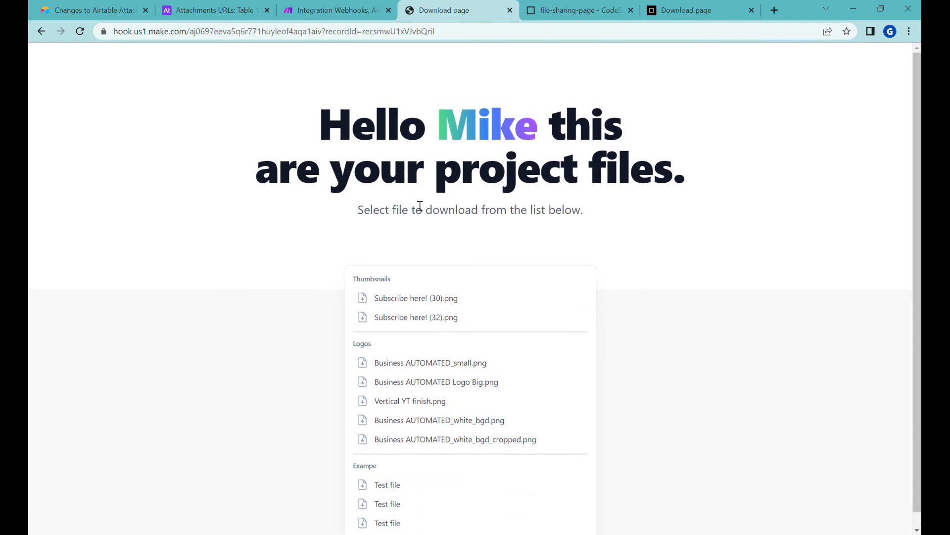
{"action": "left_click", "coordinate": [218, 10]}
{"action": "left_click", "coordinate": [112, 149]}
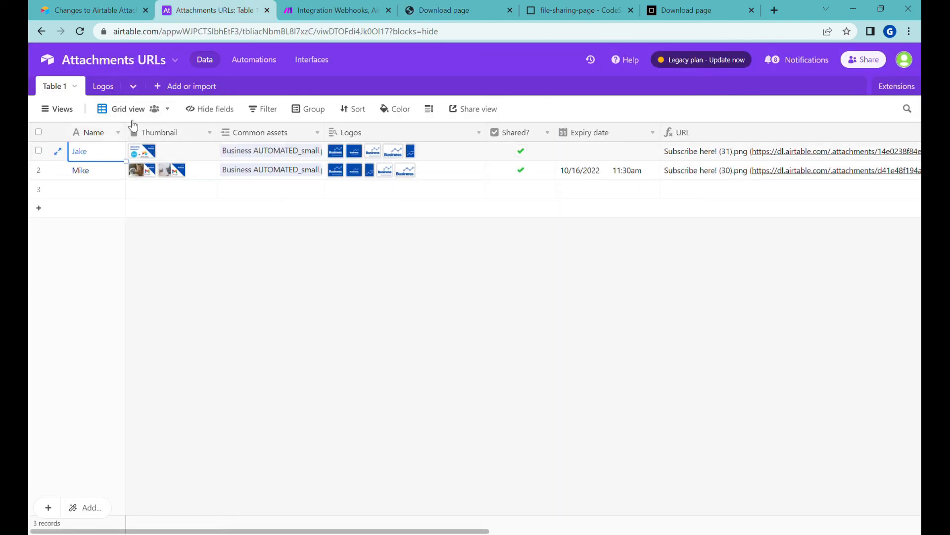
Expand Jake's Airtable record and copy its record ID from the address bar
{"action": "left_click", "coordinate": [57, 151]}
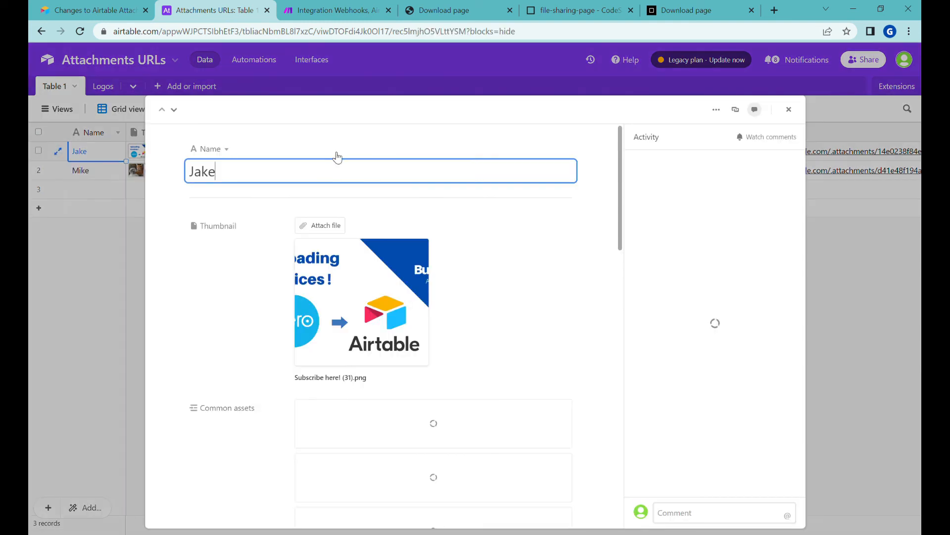
{"action": "double_click", "coordinate": [425, 34]}
{"action": "key", "text": "ctrl+c"}
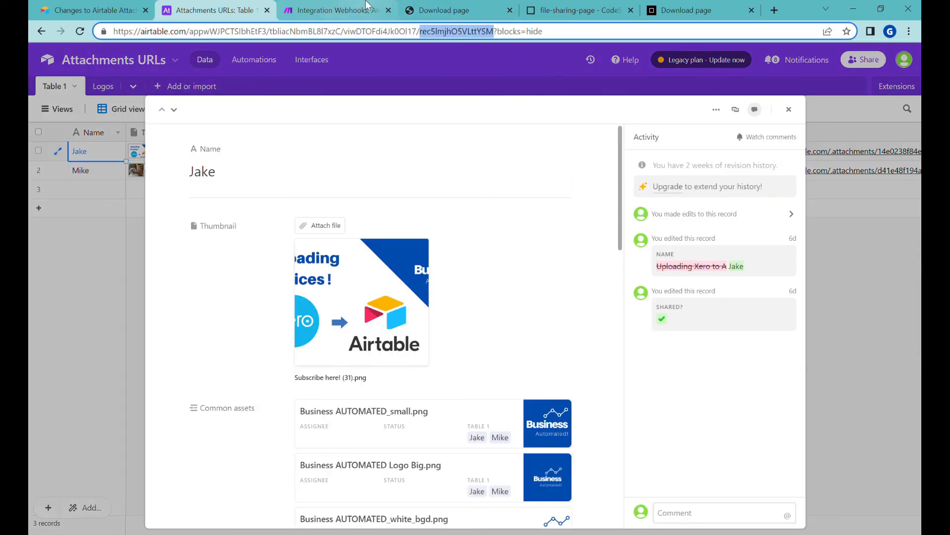
{"action": "left_click", "coordinate": [470, 7]}
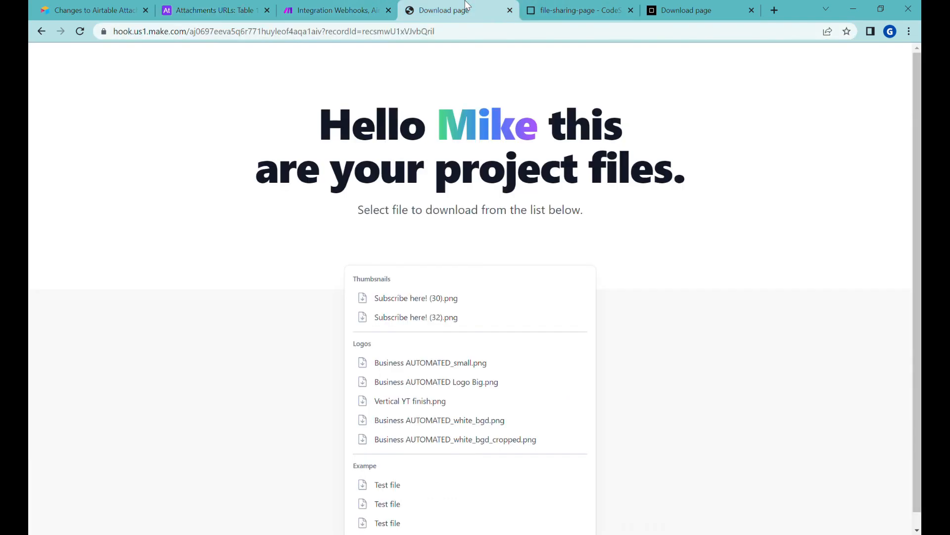
Load the download page with Jake's record ID and test the Business AUTOMATED_white_bgd_cropped.png logo link
{"action": "left_click", "coordinate": [534, 6]}
{"action": "left_click", "coordinate": [410, 7]}
{"action": "left_click", "coordinate": [396, 33]}
{"action": "double_click", "coordinate": [396, 32]}
{"action": "key", "text": "ctrl+v"}
{"action": "key", "text": "Return"}
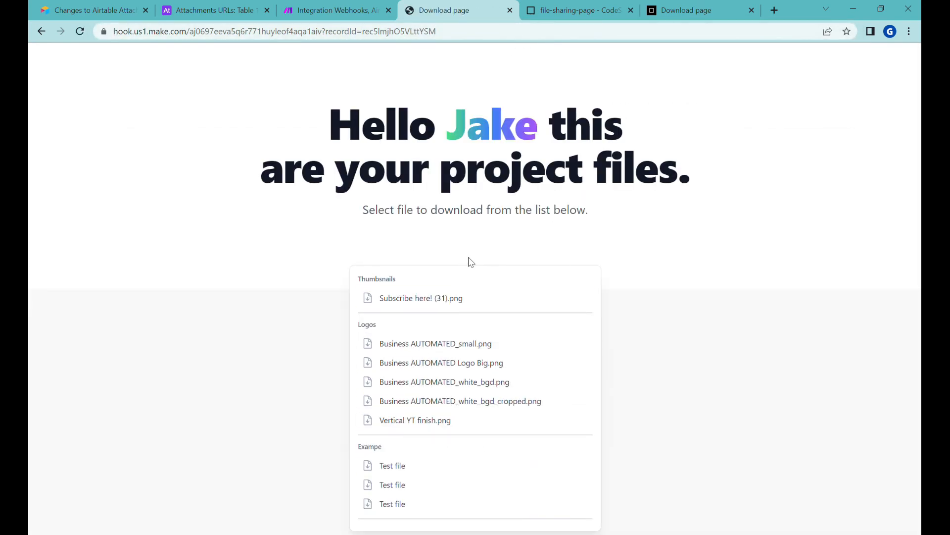
{"action": "left_click", "coordinate": [455, 32]}
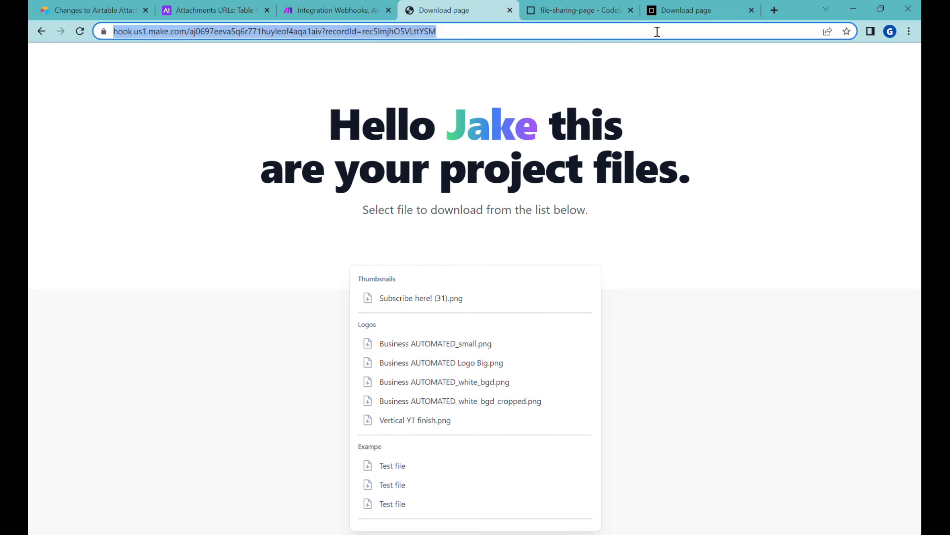
{"action": "key", "text": "Return"}
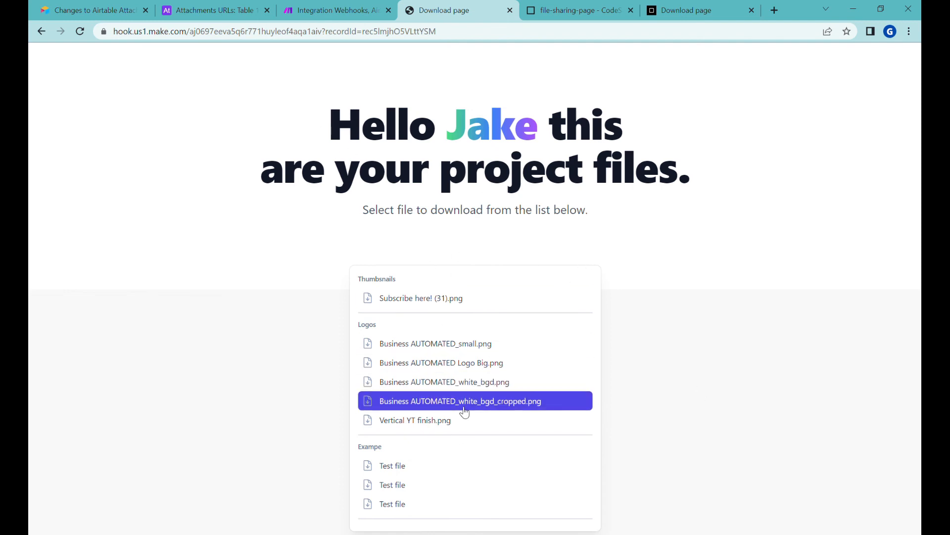
{"action": "left_click", "coordinate": [505, 396]}
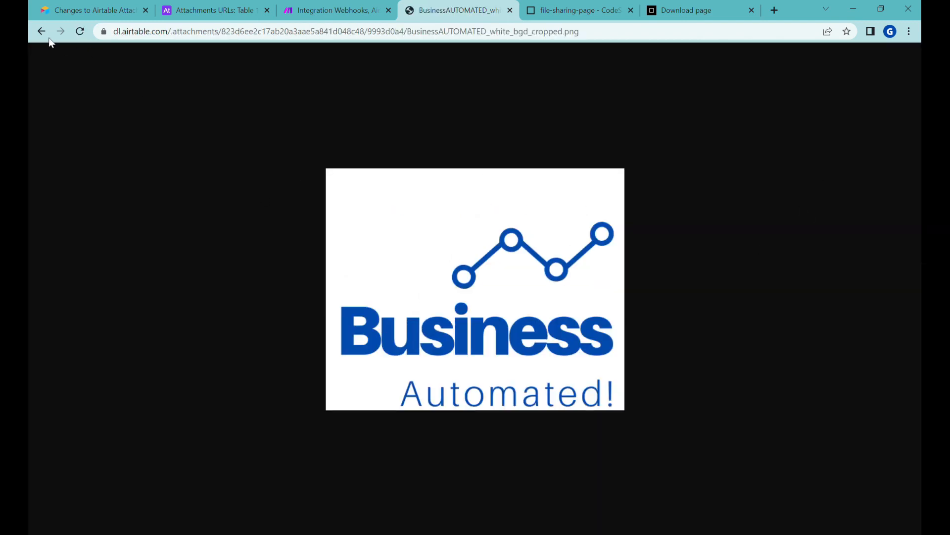
{"action": "left_click", "coordinate": [41, 32]}
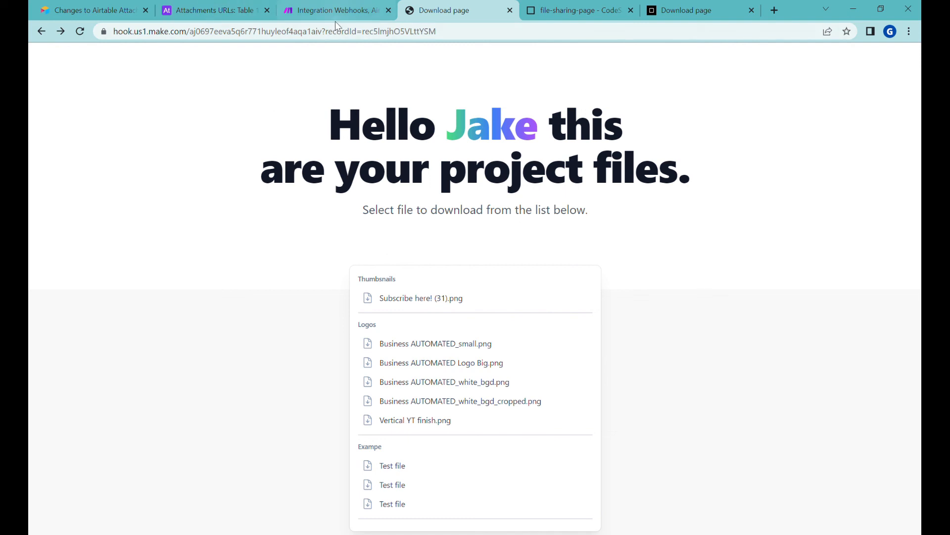
Review the Body HTML of the last Webhooks response module and close it without changes
{"action": "left_click", "coordinate": [321, 15]}
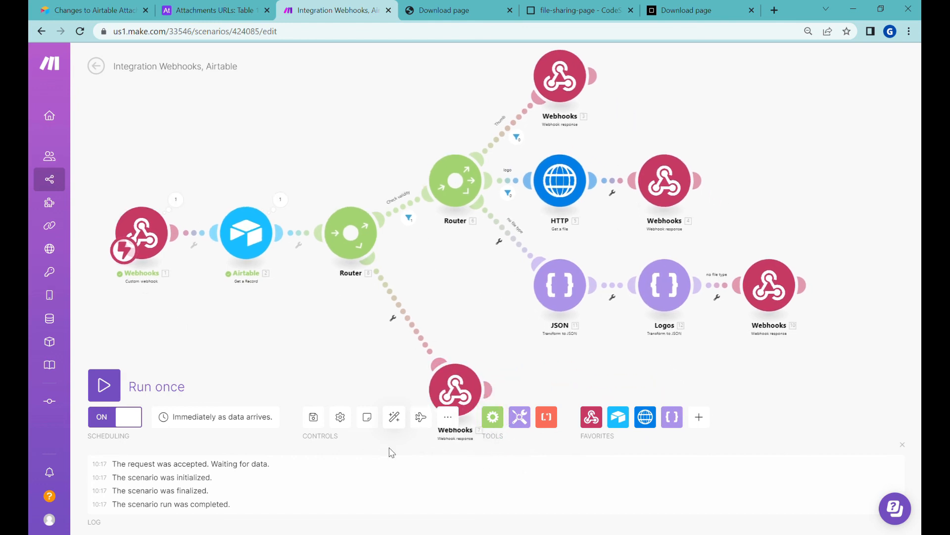
{"action": "left_click", "coordinate": [448, 417]}
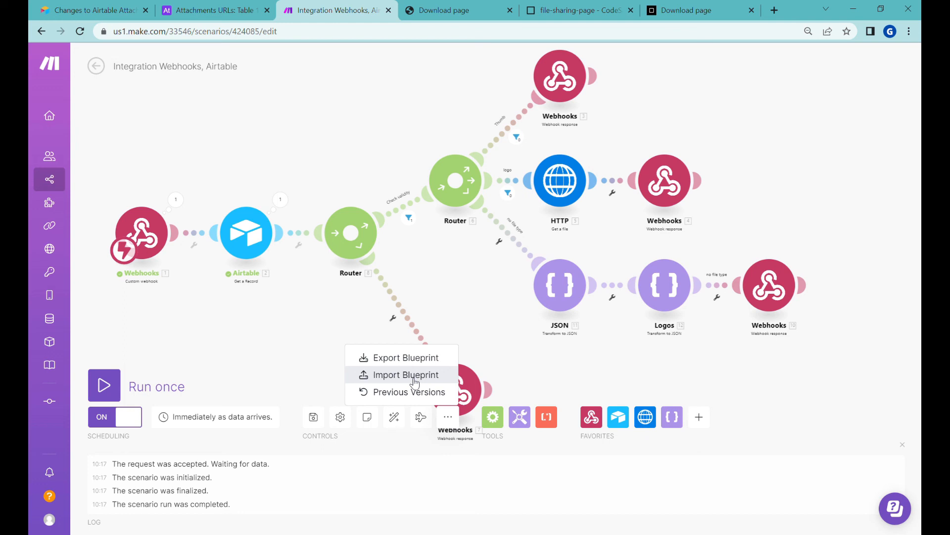
{"action": "left_click_drag", "start_coordinate": [513, 312], "coordinate": [539, 290]}
{"action": "scroll", "coordinate": [564, 283], "scroll_direction": "down", "scroll_amount": 2}
{"action": "scroll", "coordinate": [575, 289], "scroll_direction": "up", "scroll_amount": 2}
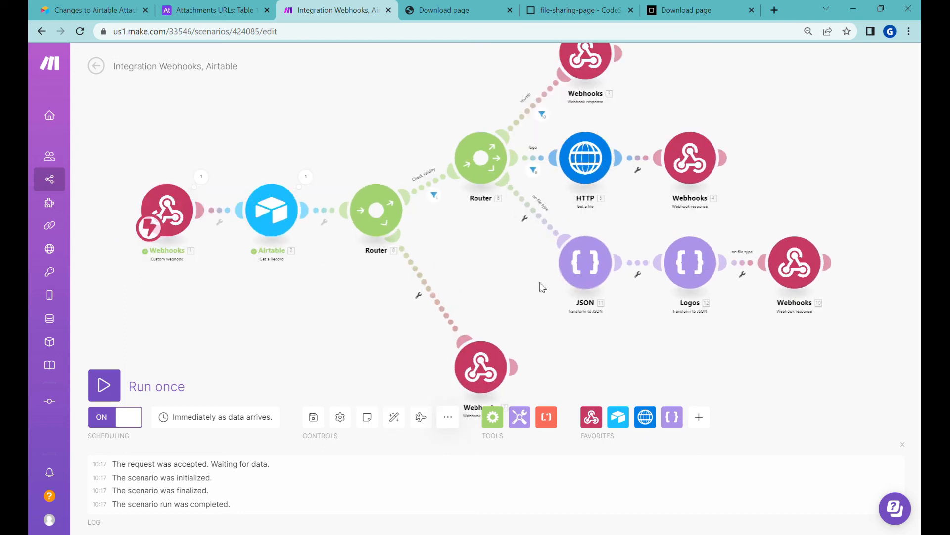
{"action": "left_click", "coordinate": [794, 272]}
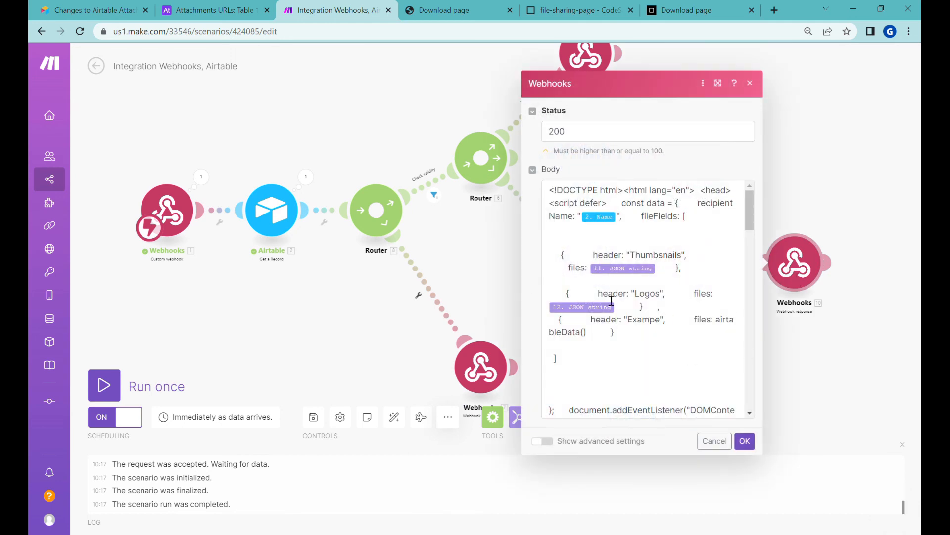
{"action": "left_click", "coordinate": [745, 440]}
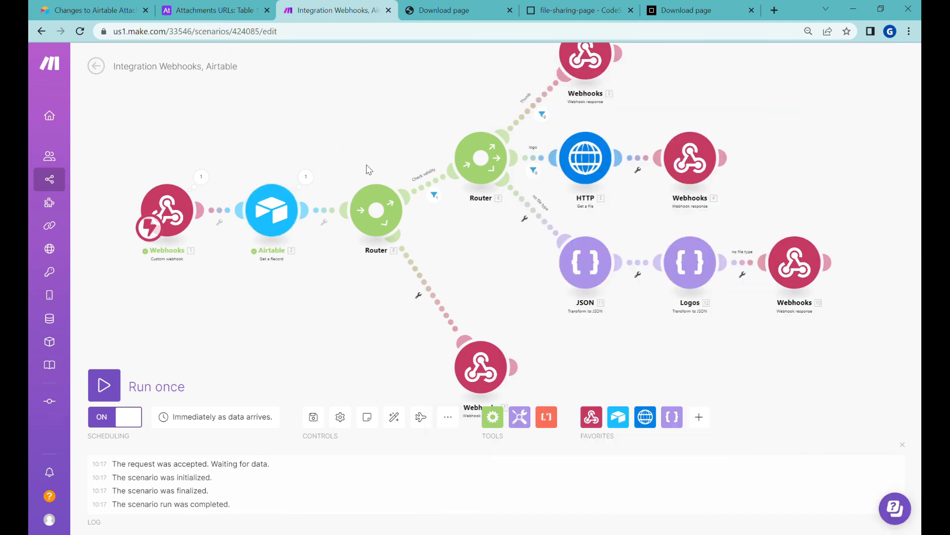
{"action": "left_click", "coordinate": [574, 11]}
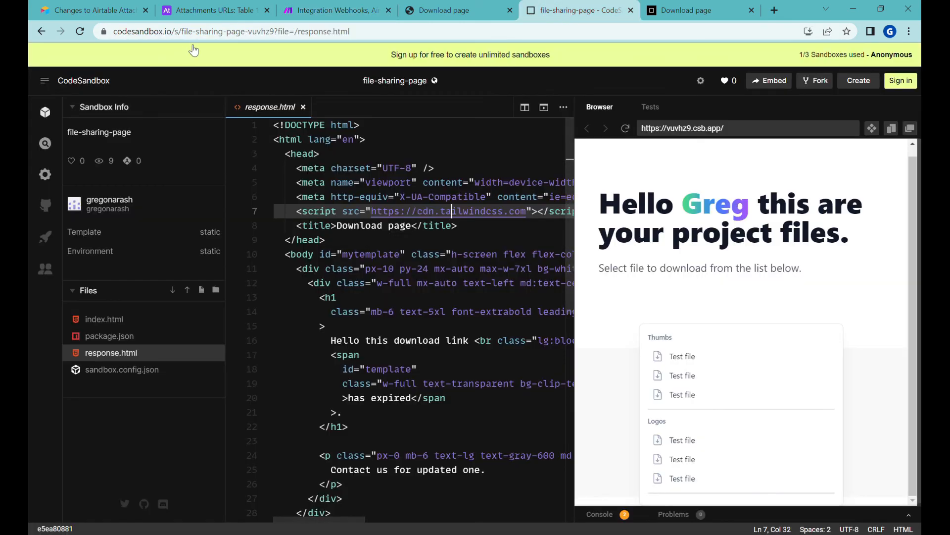
Open index.html of the file-sharing-page project in the editor
{"action": "scroll", "coordinate": [442, 326], "scroll_direction": "down", "scroll_amount": 1}
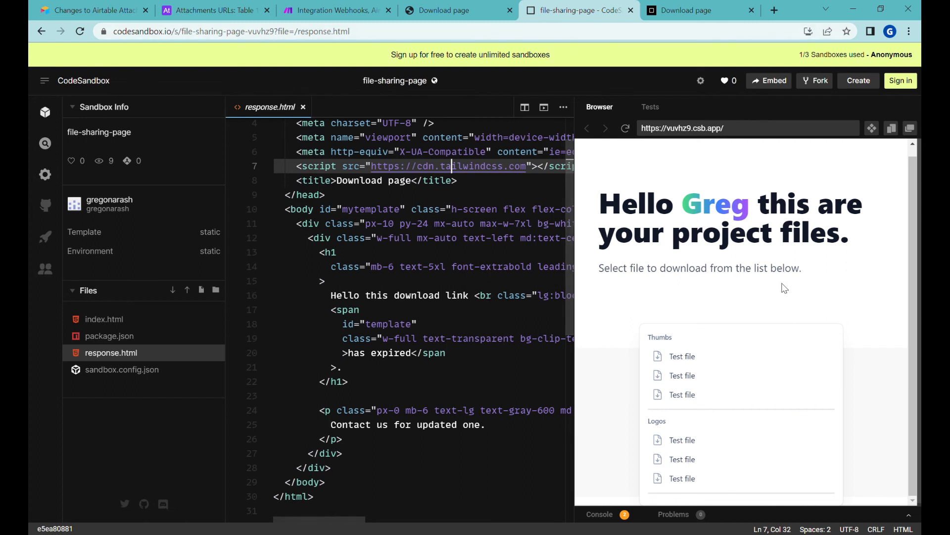
{"action": "left_click", "coordinate": [412, 283]}
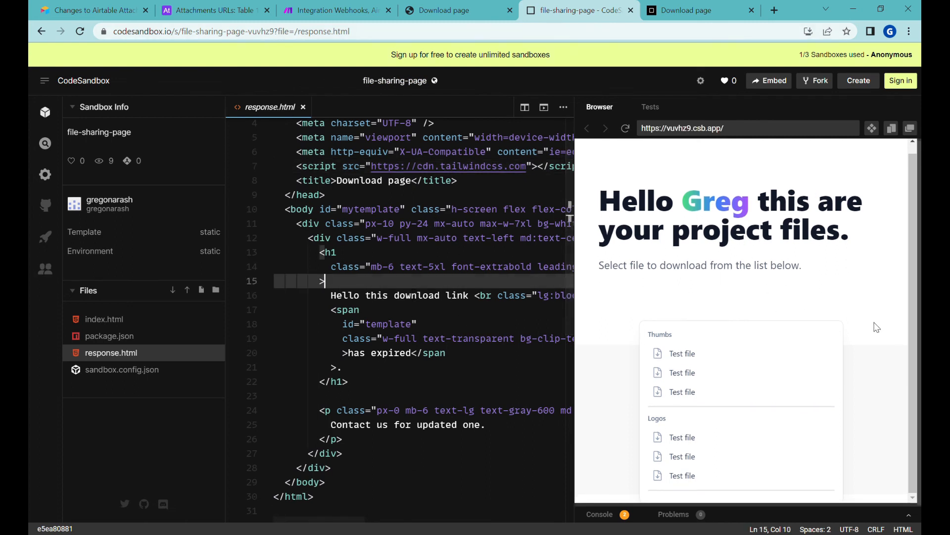
{"action": "scroll", "coordinate": [463, 340], "scroll_direction": "up", "scroll_amount": 1}
{"action": "scroll", "coordinate": [463, 340], "scroll_direction": "down", "scroll_amount": 8}
{"action": "scroll", "coordinate": [464, 340], "scroll_direction": "up", "scroll_amount": 8}
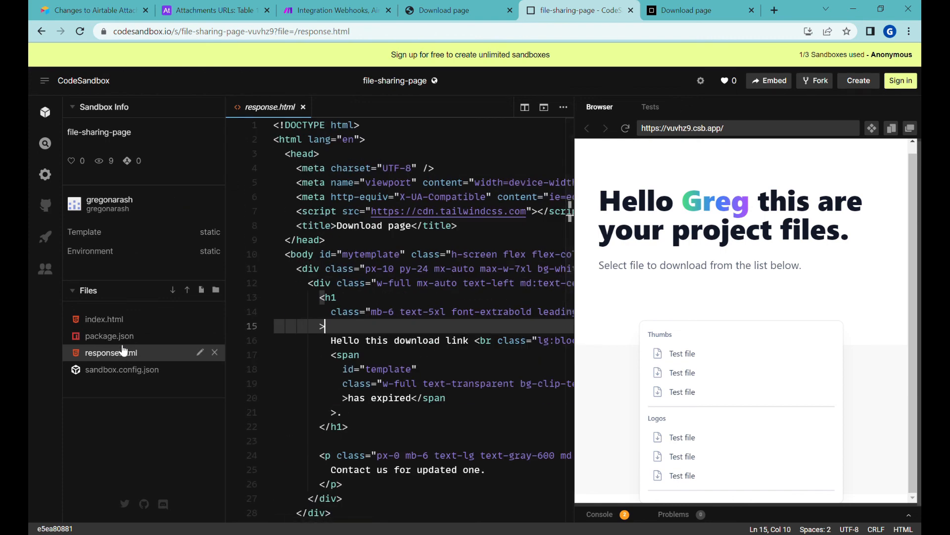
{"action": "left_click", "coordinate": [104, 319]}
{"action": "key", "text": "ctrl+a"}
{"action": "left_click", "coordinate": [454, 311]}
Inspect the closing heading tag on line 118 and paragraph text on lines 121–122
{"action": "scroll", "coordinate": [460, 322], "scroll_direction": "down", "scroll_amount": 15}
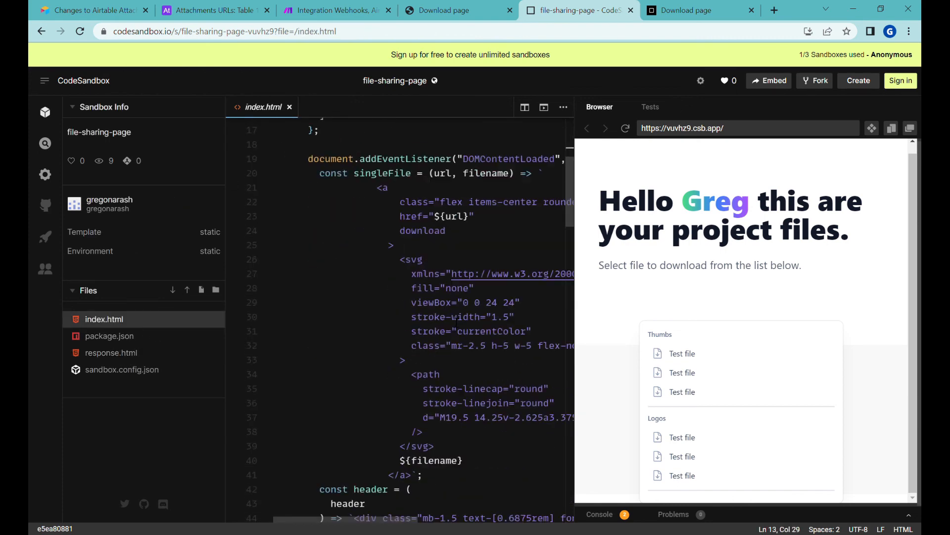
{"action": "scroll", "coordinate": [466, 337], "scroll_direction": "down", "scroll_amount": 10}
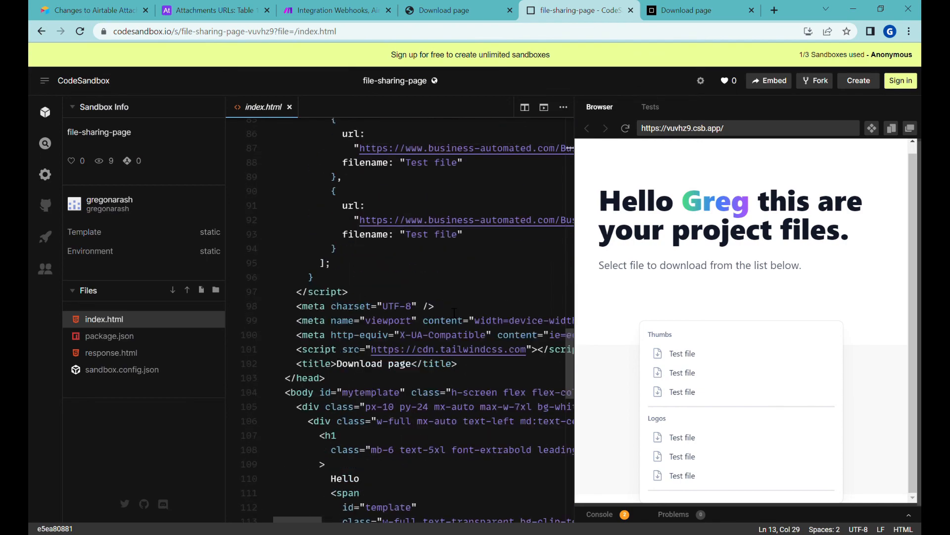
{"action": "scroll", "coordinate": [437, 259], "scroll_direction": "up", "scroll_amount": 4}
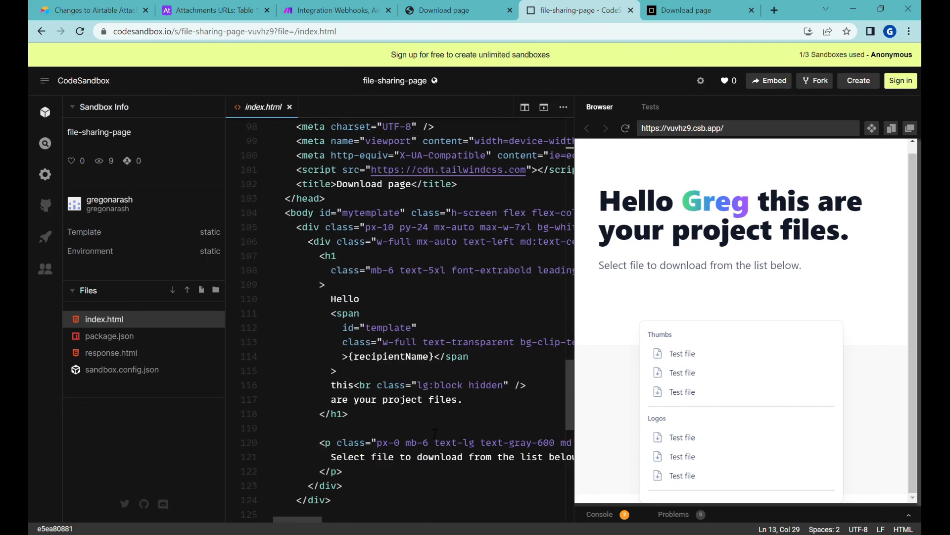
{"action": "left_click", "coordinate": [436, 415]}
{"action": "scroll", "coordinate": [454, 392], "scroll_direction": "down", "scroll_amount": 3}
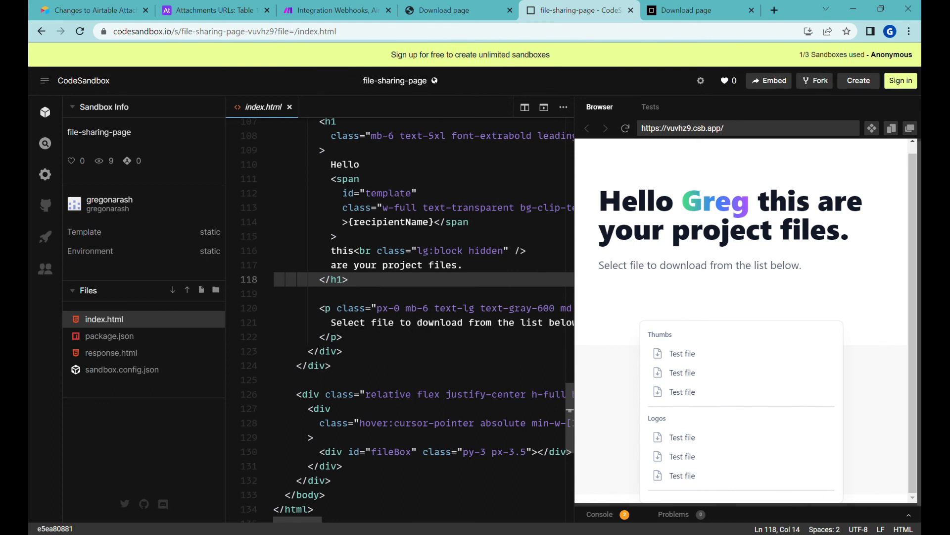
{"action": "left_click_drag", "start_coordinate": [338, 324], "coordinate": [486, 341]}
{"action": "left_click", "coordinate": [441, 324]}
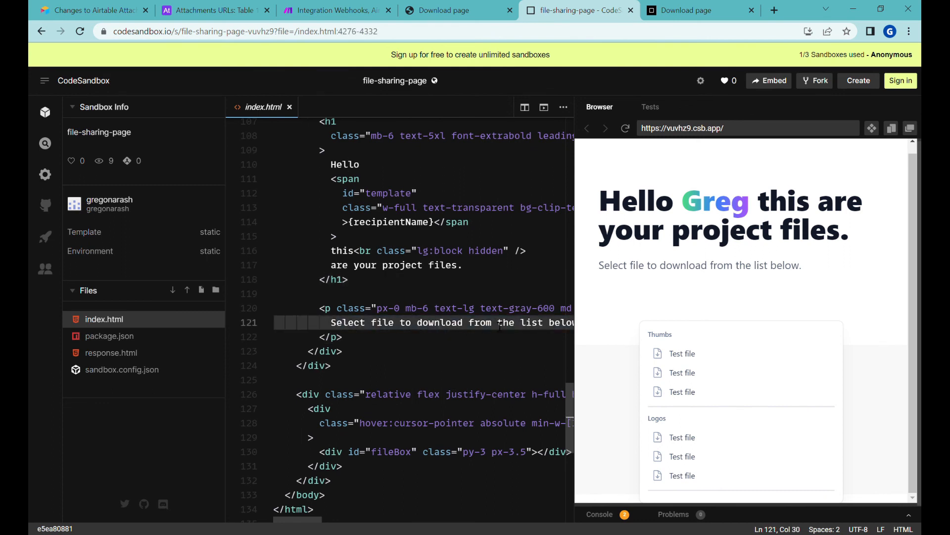
Inspect the text-lg and px-0 classes on line 120 and the file list container on line 126
{"action": "left_click", "coordinate": [476, 311]}
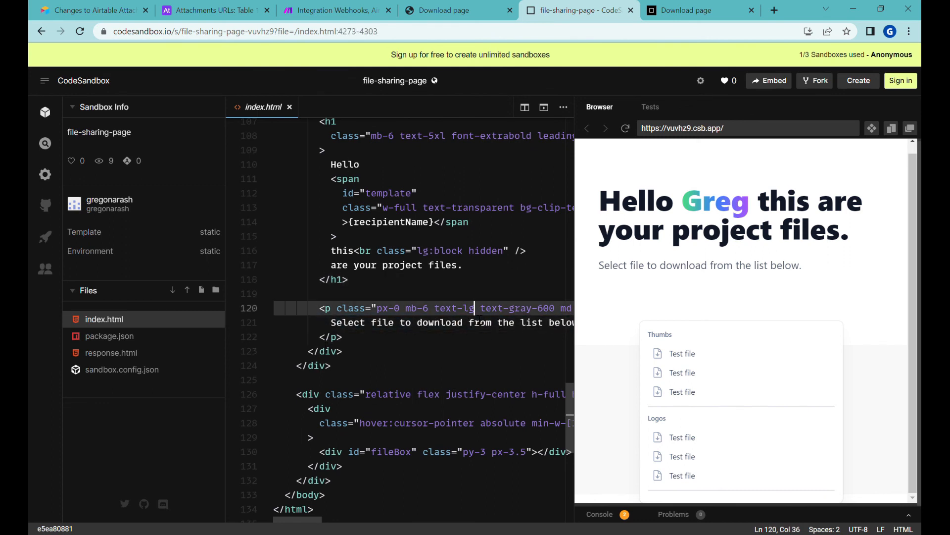
{"action": "key", "text": "Right"}
{"action": "key", "text": "Right"}
{"action": "key", "text": "Right"}
{"action": "key", "text": "Right"}
{"action": "key", "text": "Right"}
{"action": "key", "text": "Right"}
{"action": "key", "text": "Right"}
{"action": "key", "text": "Right"}
{"action": "key", "text": "Right"}
{"action": "key", "text": "Right"}
{"action": "key", "text": "Right"}
{"action": "key", "text": "Right"}
{"action": "key", "text": "Right"}
{"action": "left_click", "coordinate": [386, 309]}
{"action": "left_click", "coordinate": [454, 412]}
{"action": "left_click", "coordinate": [413, 395]}
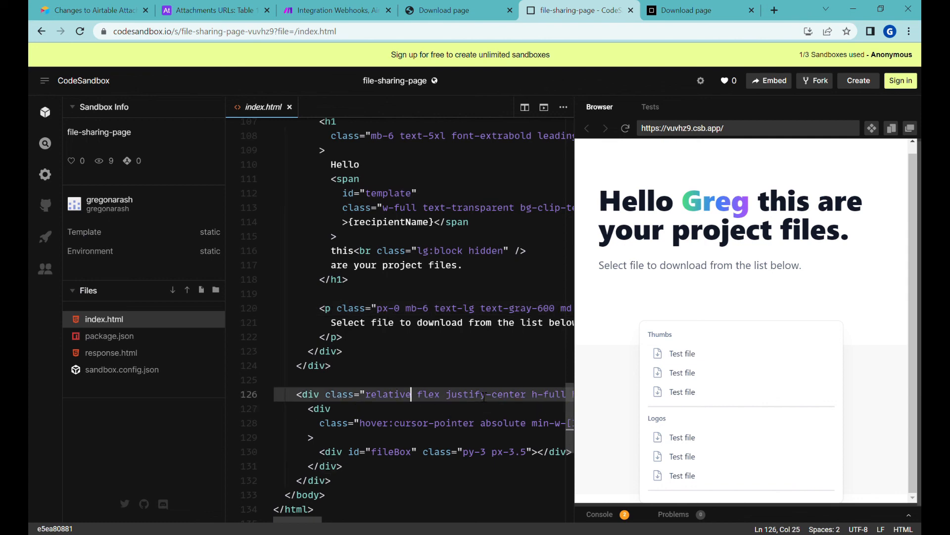
{"action": "left_click_drag", "start_coordinate": [510, 395], "coordinate": [514, 396]}
{"action": "scroll", "coordinate": [502, 321], "scroll_direction": "up", "scroll_amount": 3}
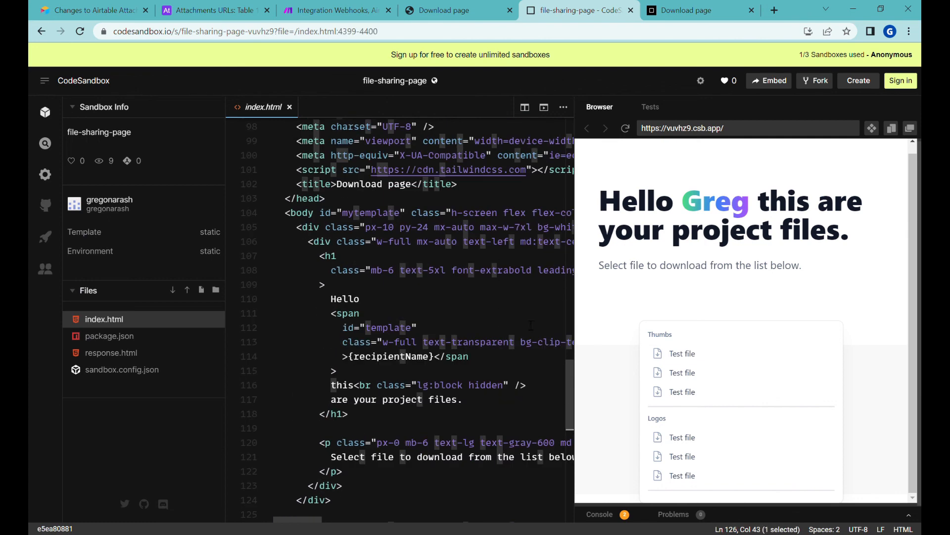
{"action": "scroll", "coordinate": [500, 359], "scroll_direction": "down", "scroll_amount": 1}
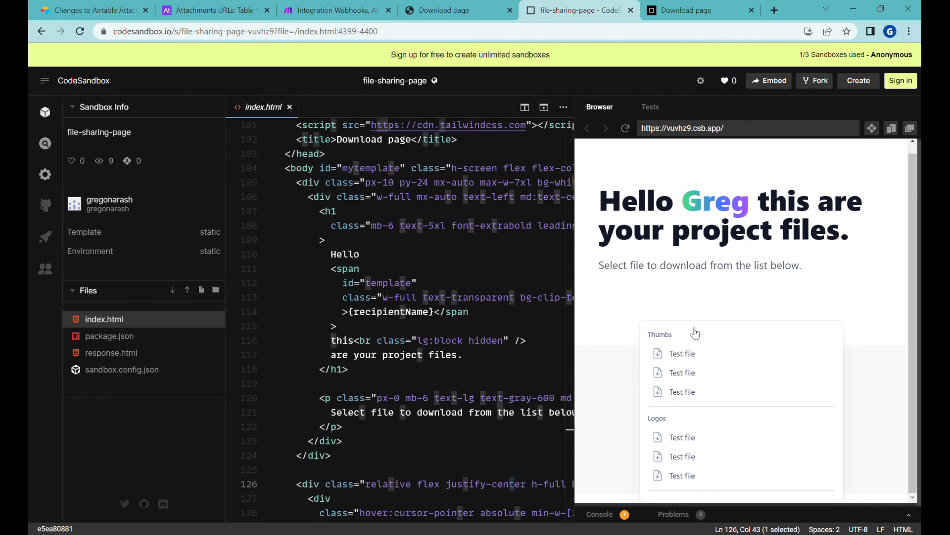
{"action": "scroll", "coordinate": [462, 376], "scroll_direction": "down", "scroll_amount": 1}
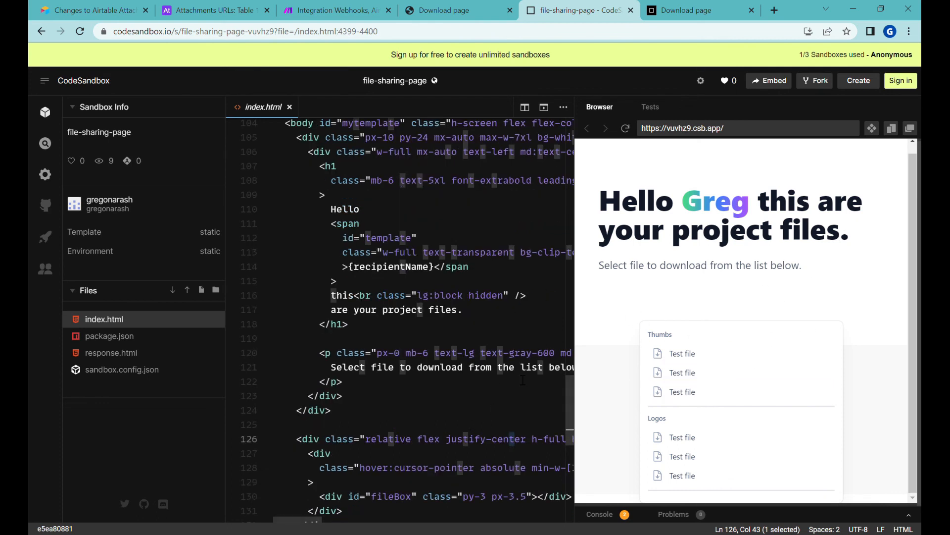